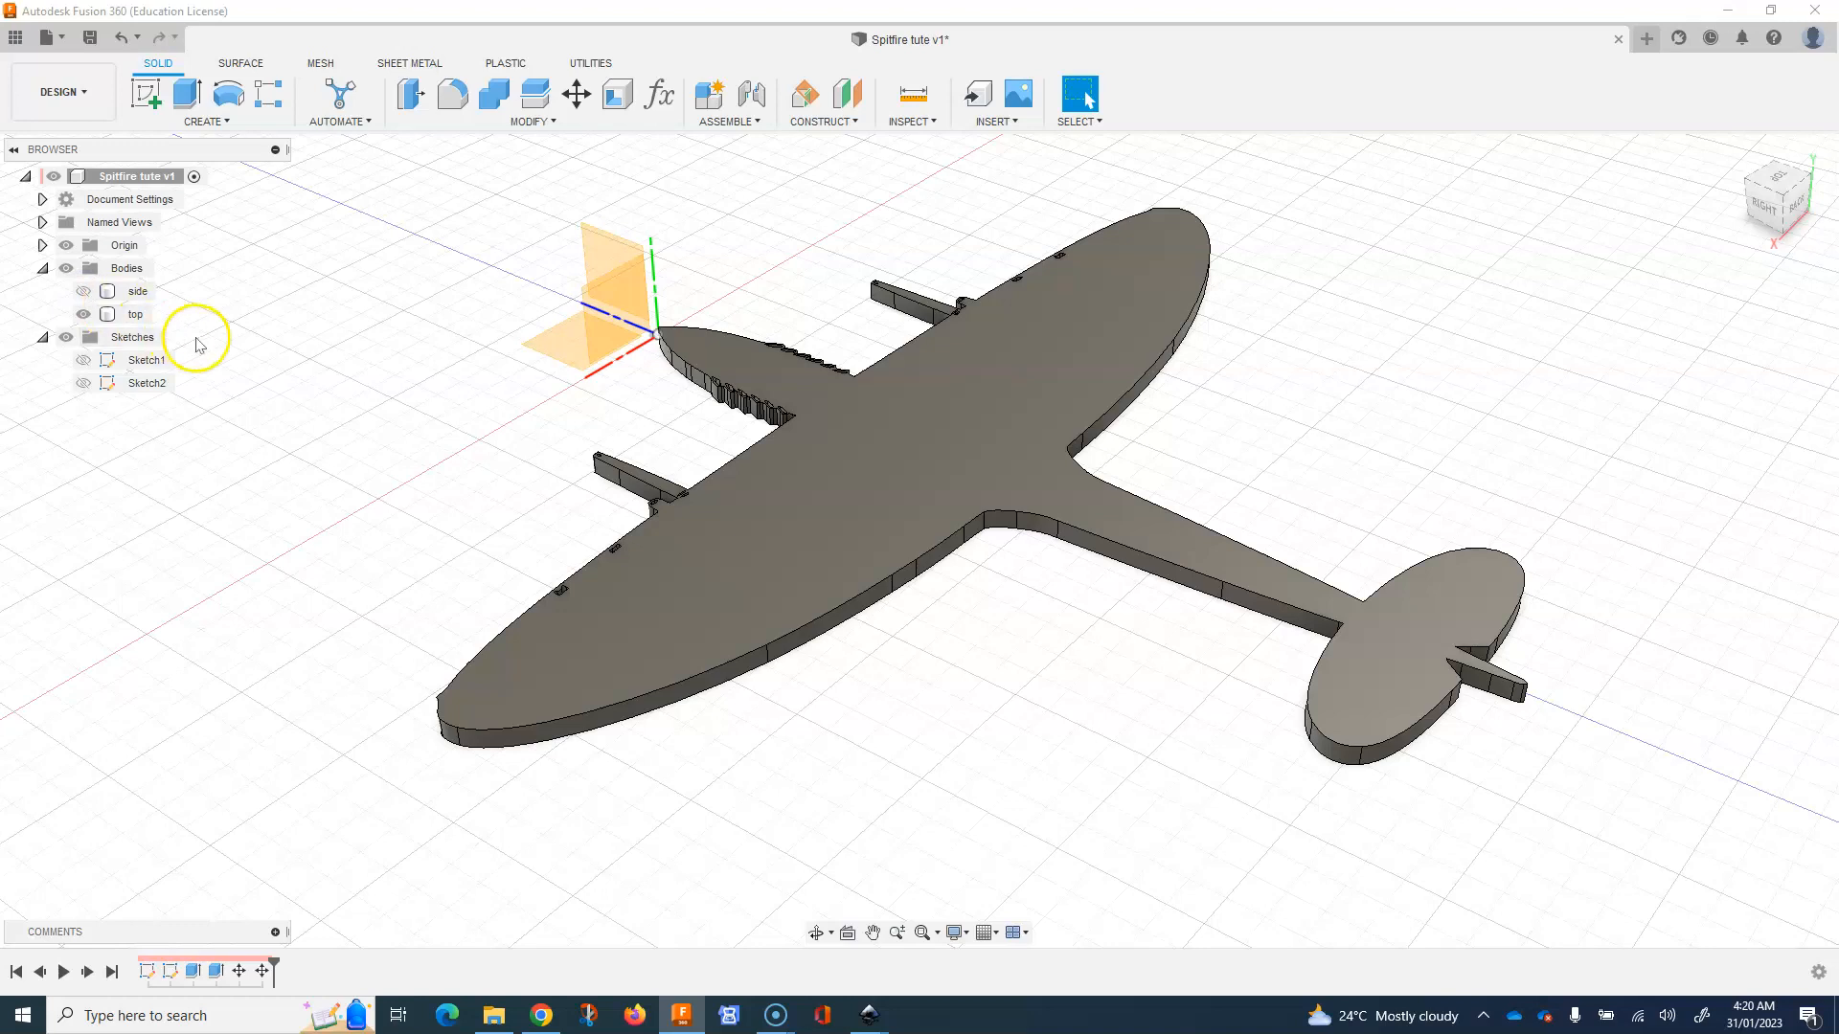
Start a new sketch on the aircraft's flat upper face and turn the view so the fuselage lies horizontally.
{"action": "left_click", "coordinate": [144, 93]}
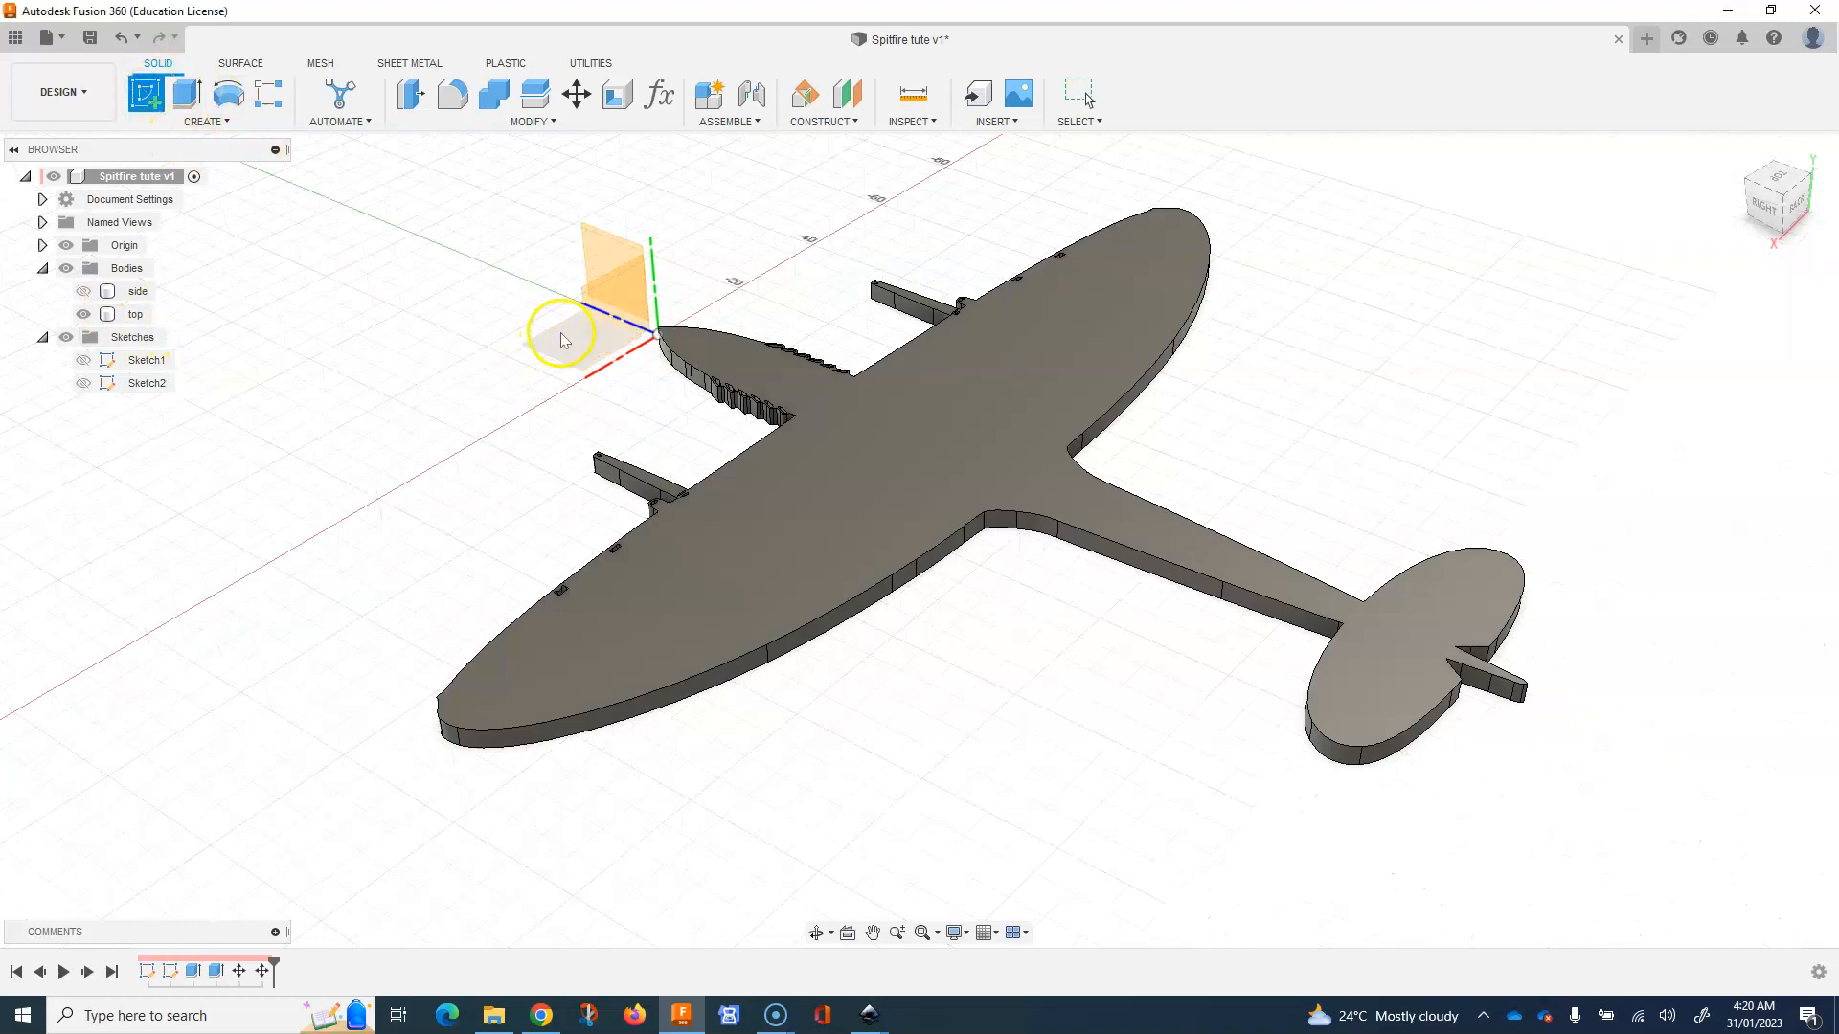
{"action": "left_click", "coordinate": [846, 504]}
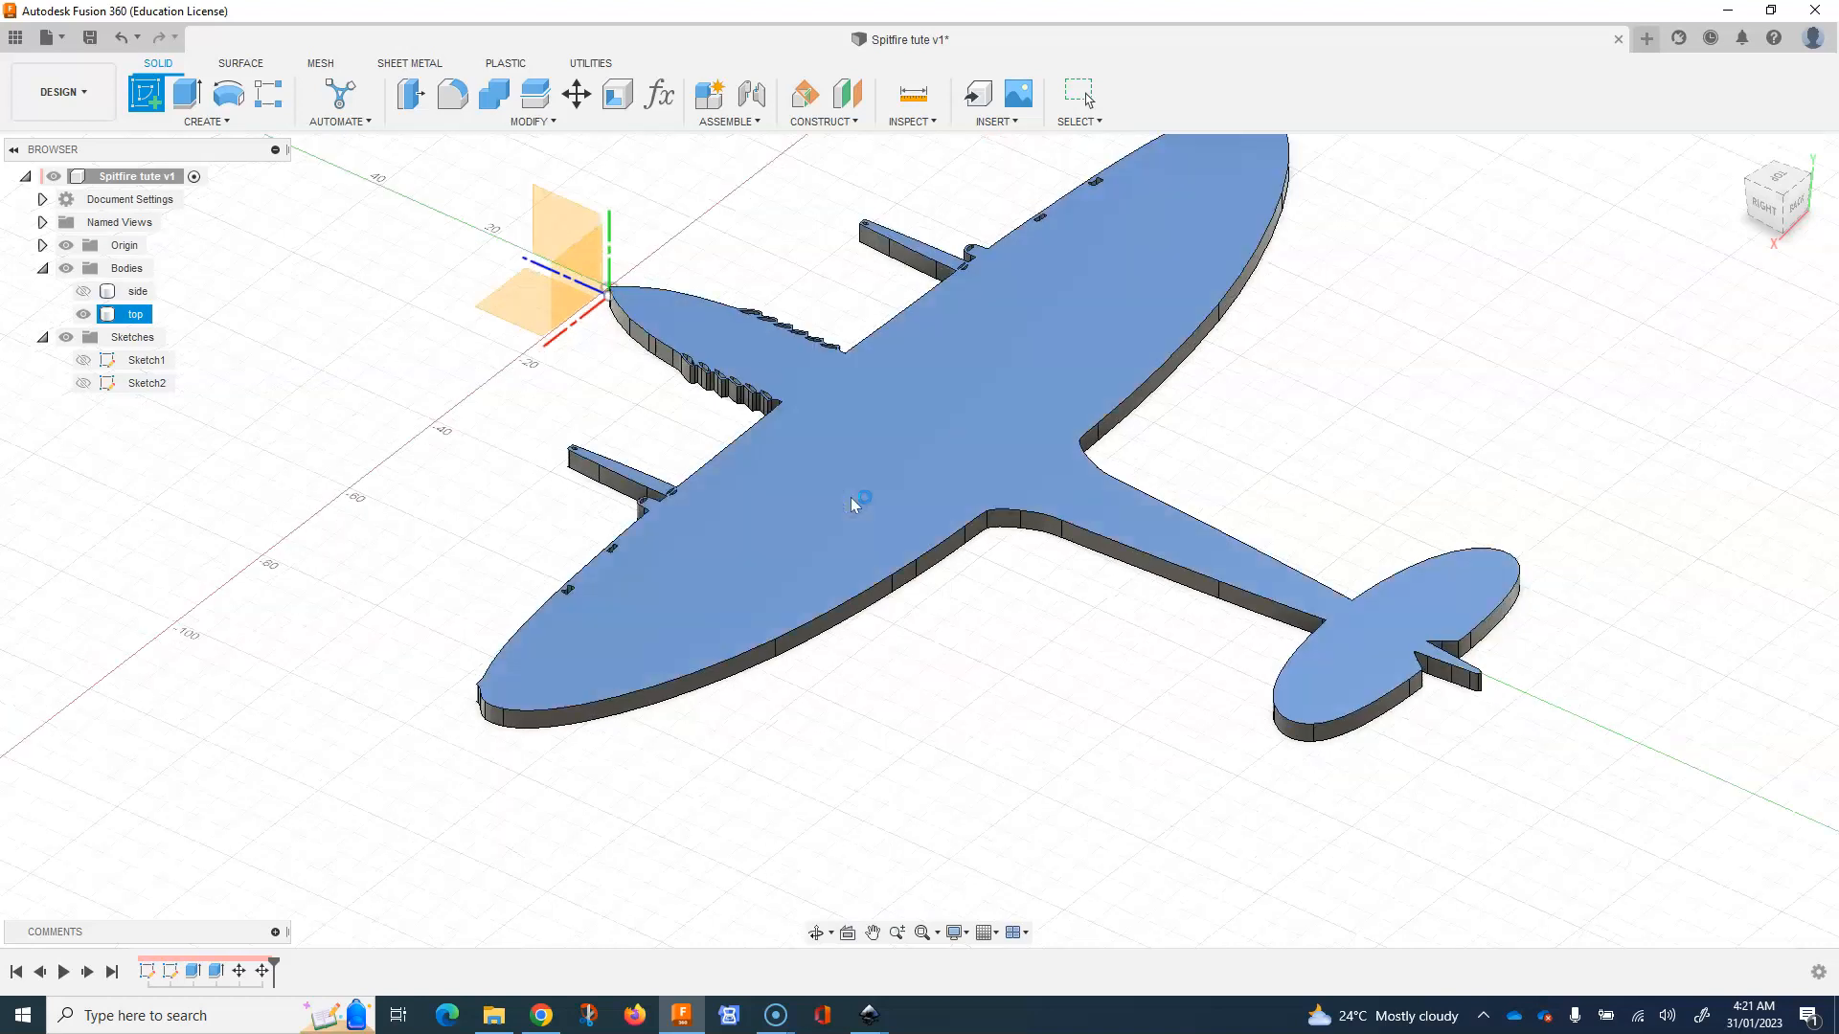
{"action": "scroll", "coordinate": [1016, 517], "scroll_direction": "down", "scroll_amount": 5}
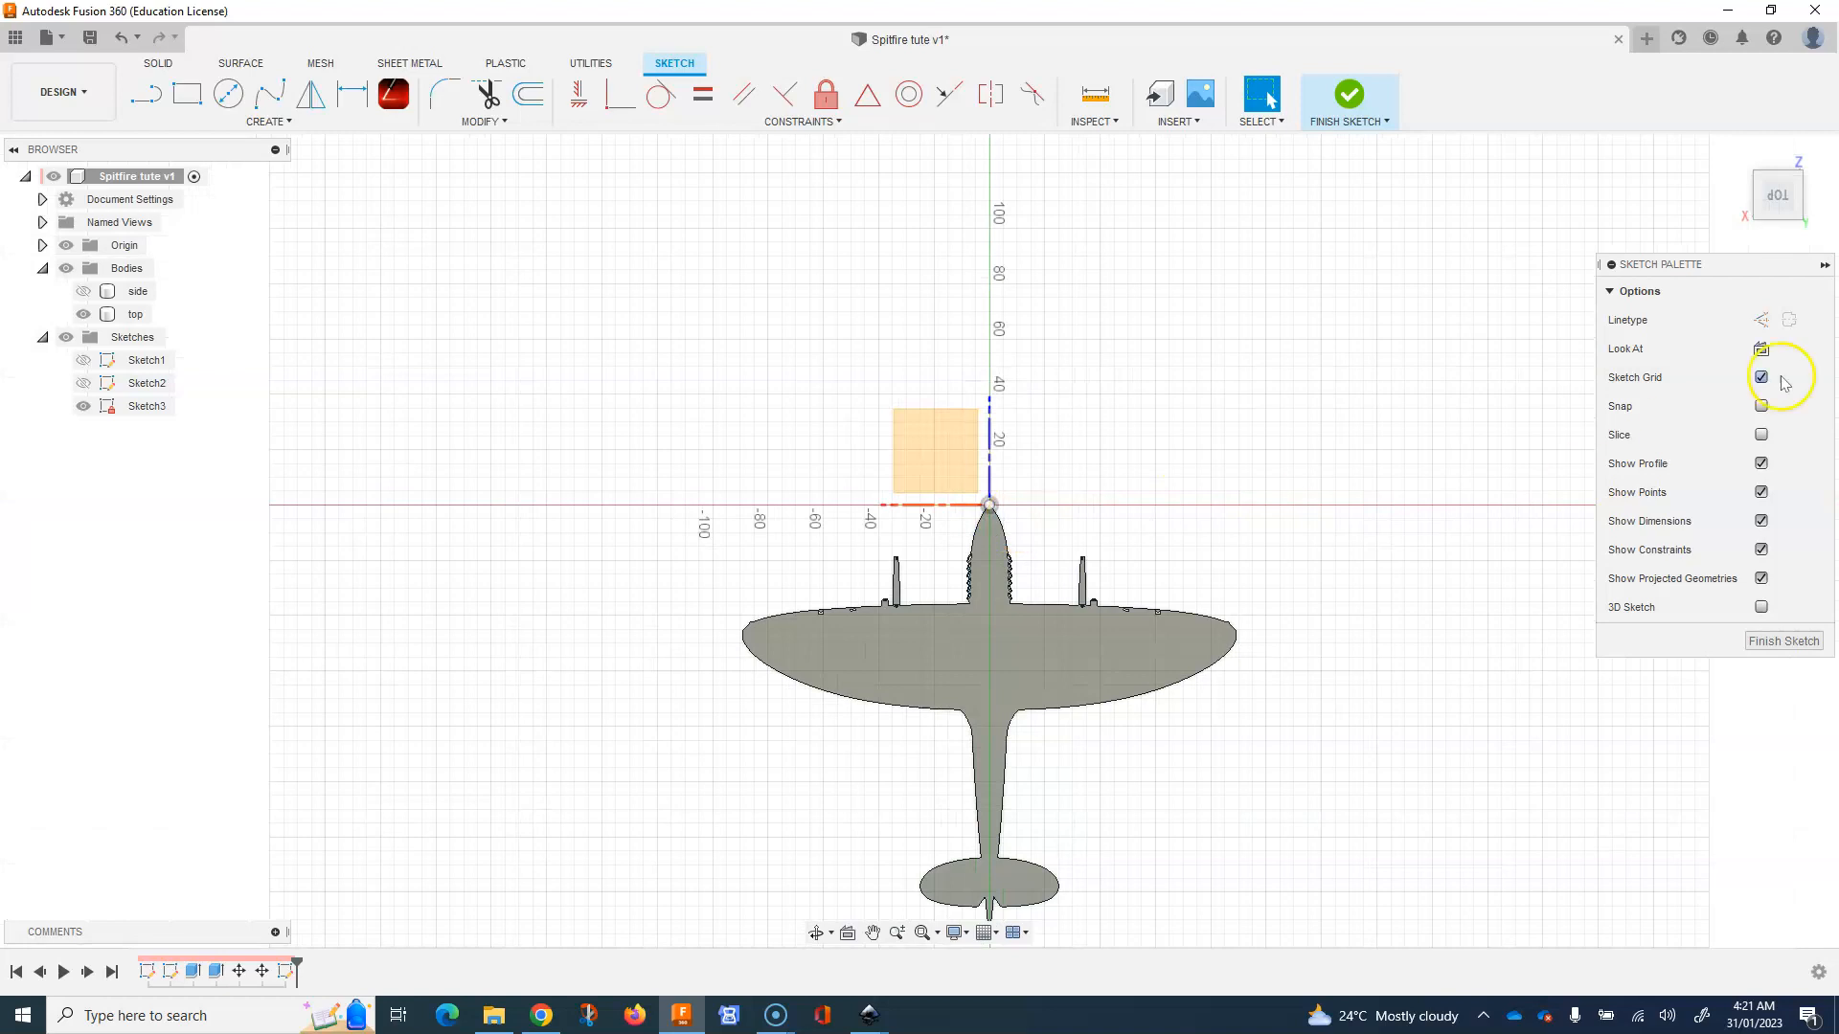
{"action": "left_click", "coordinate": [1808, 152]}
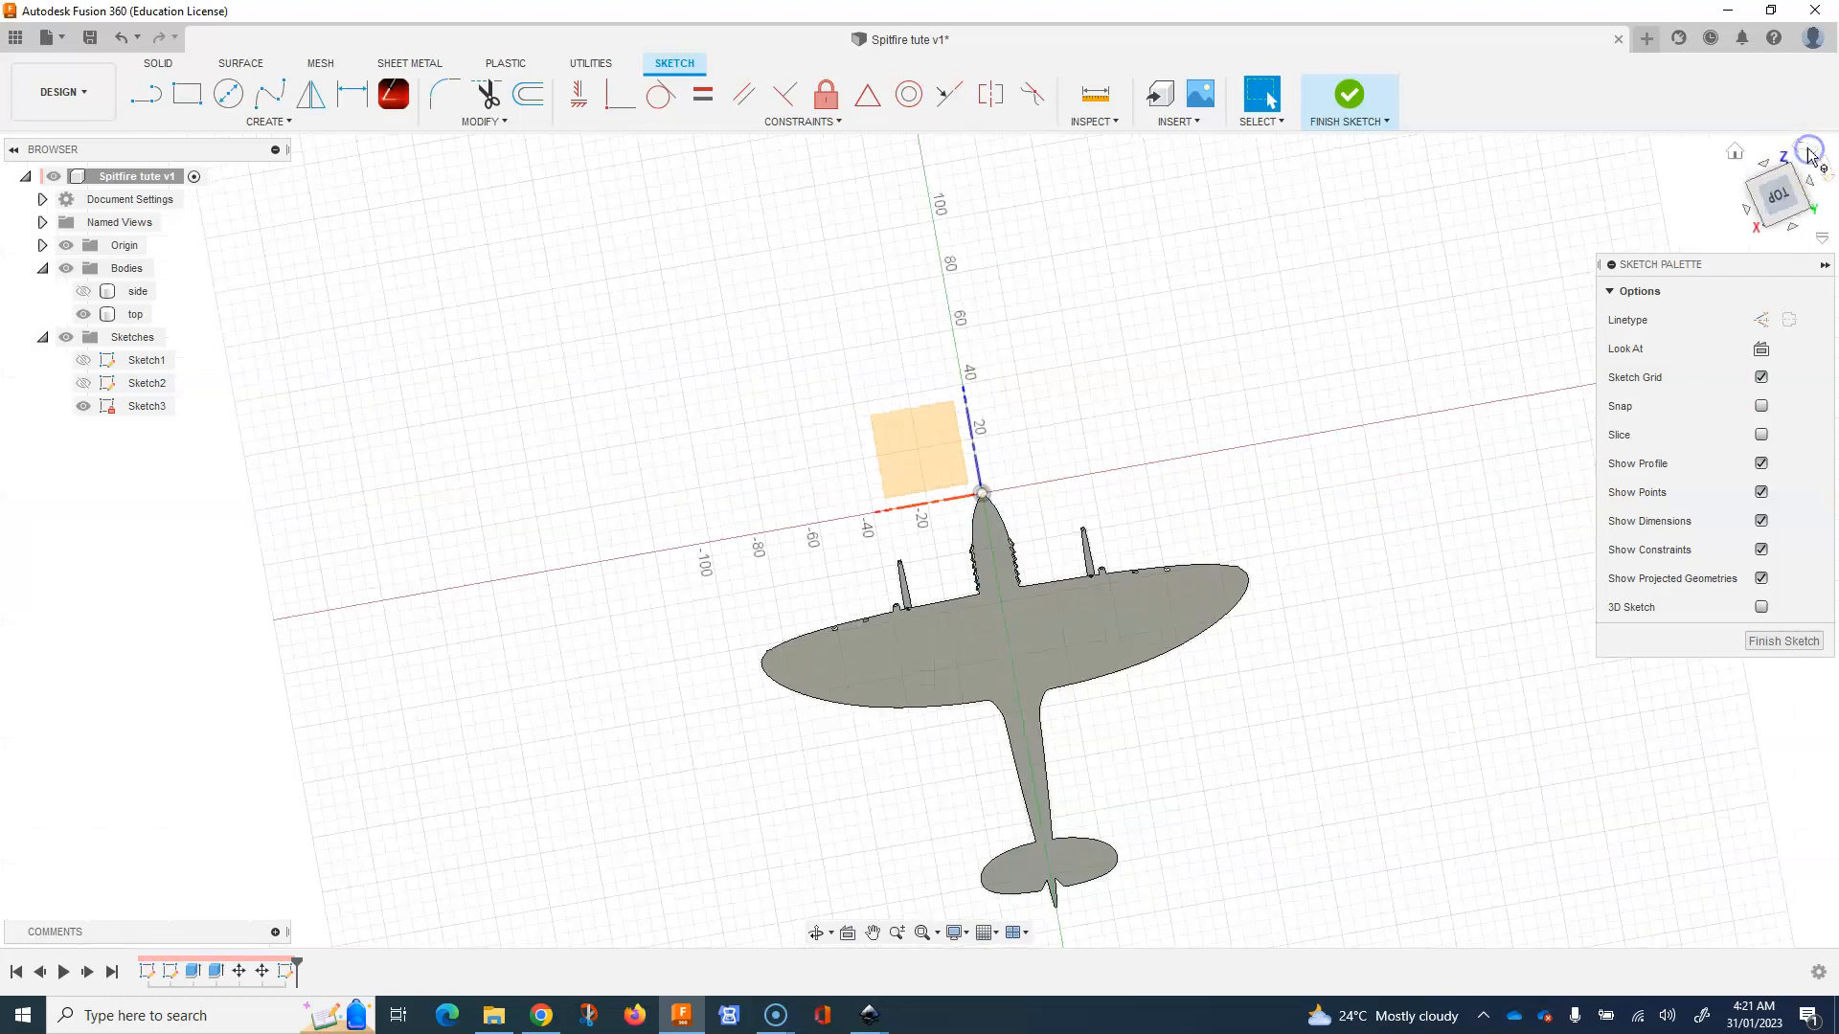
{"action": "scroll", "coordinate": [1446, 584], "scroll_direction": "up", "scroll_amount": 2}
{"action": "scroll", "coordinate": [1107, 343], "scroll_direction": "up", "scroll_amount": 3}
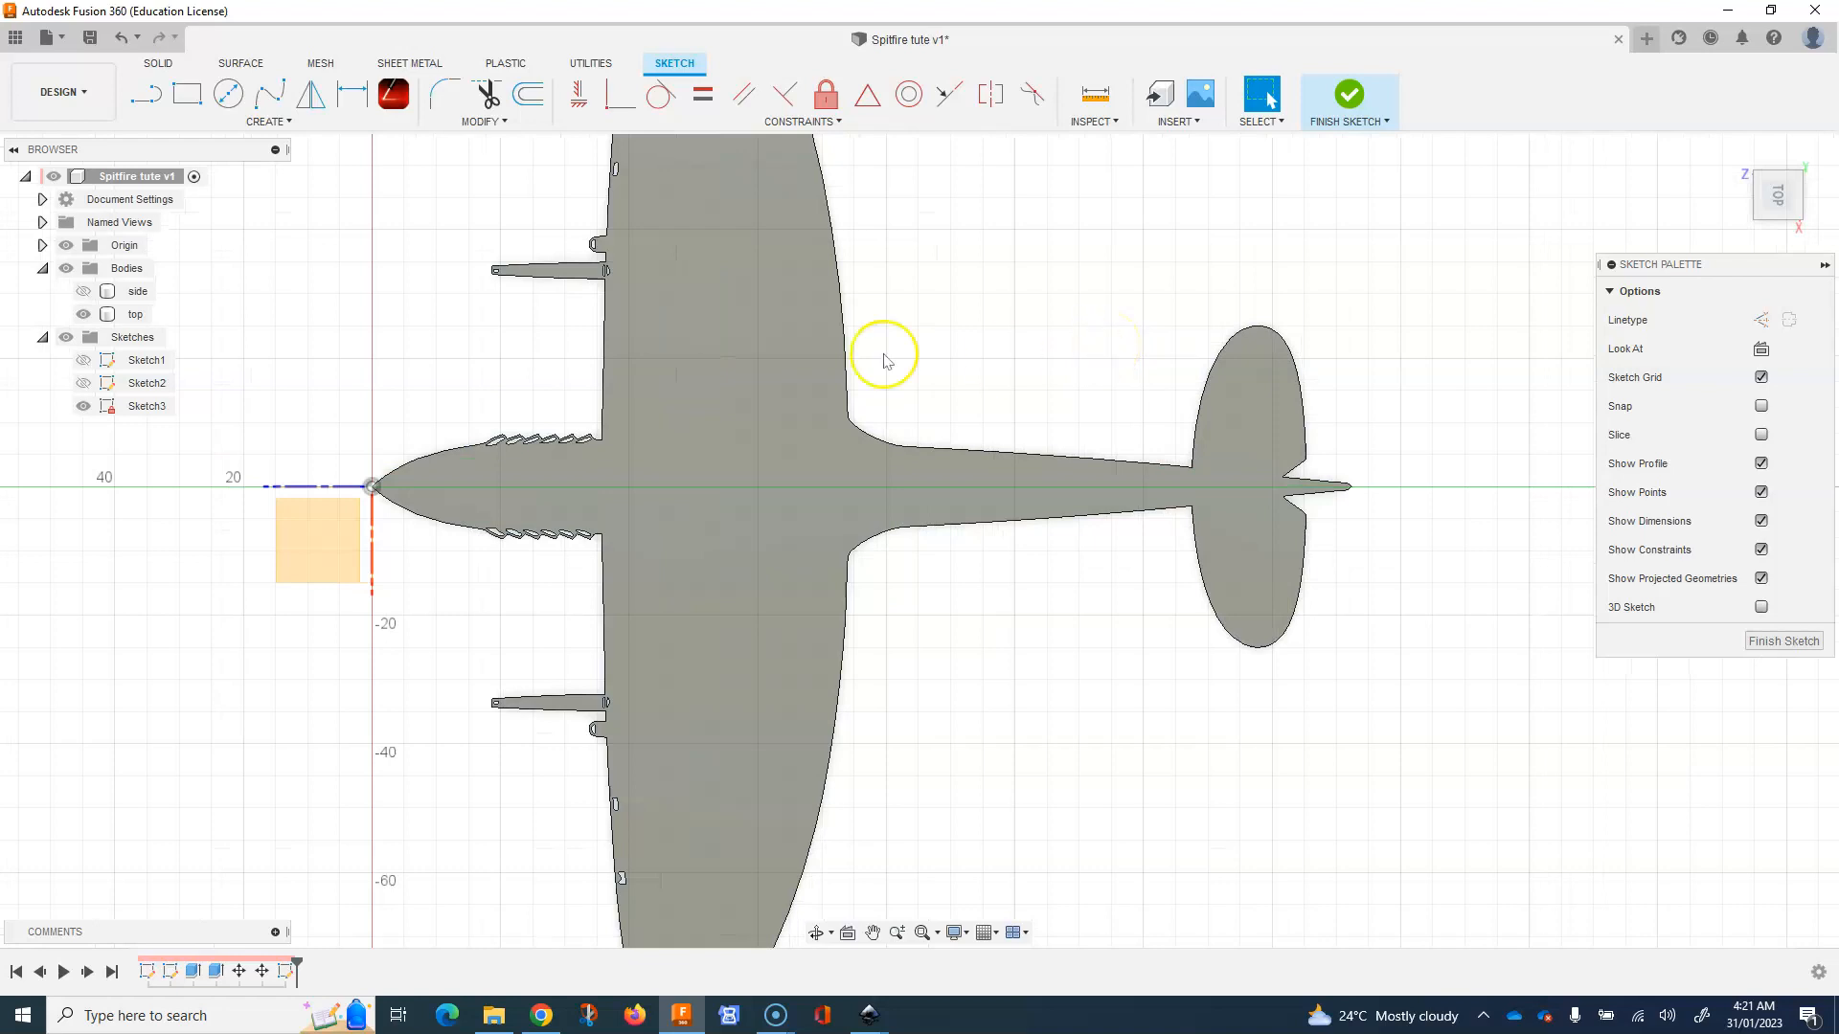
Draw a 125 by 3 mm two-point rectangle lengthwise along the rear fuselage, extending past the tail.
{"action": "left_click", "coordinate": [192, 94]}
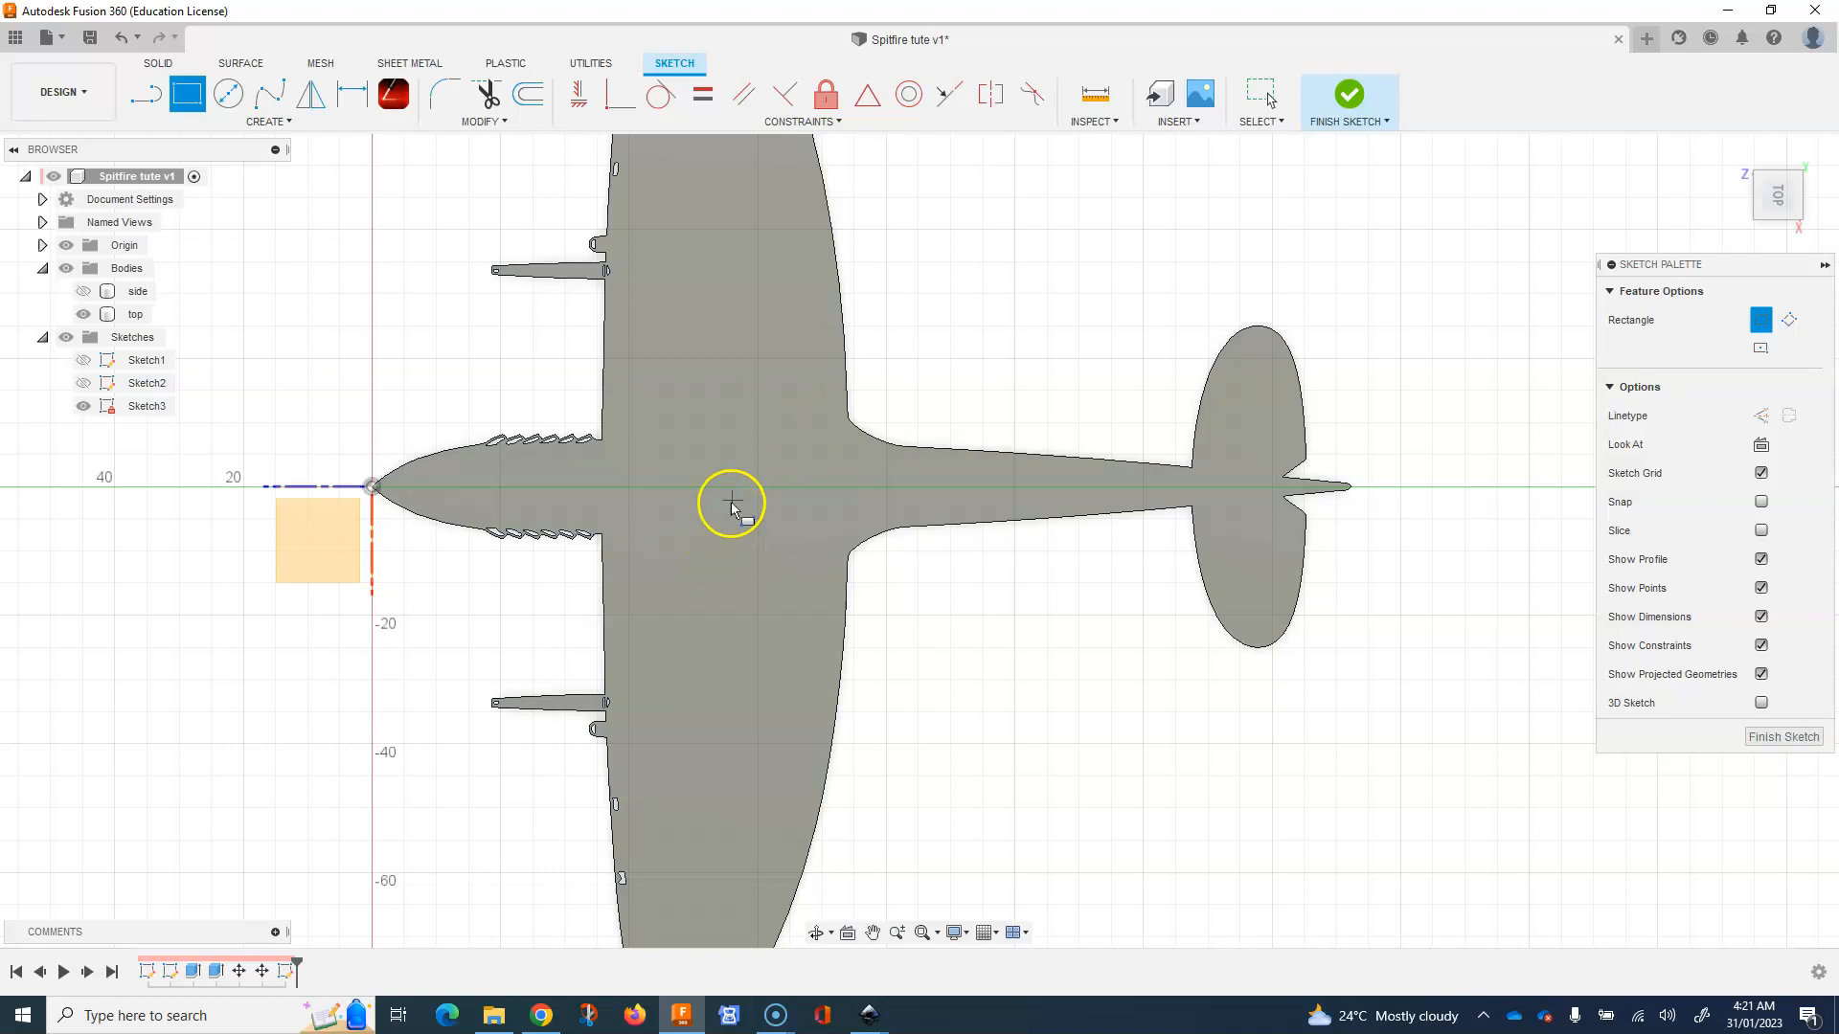
{"action": "left_click", "coordinate": [734, 476]}
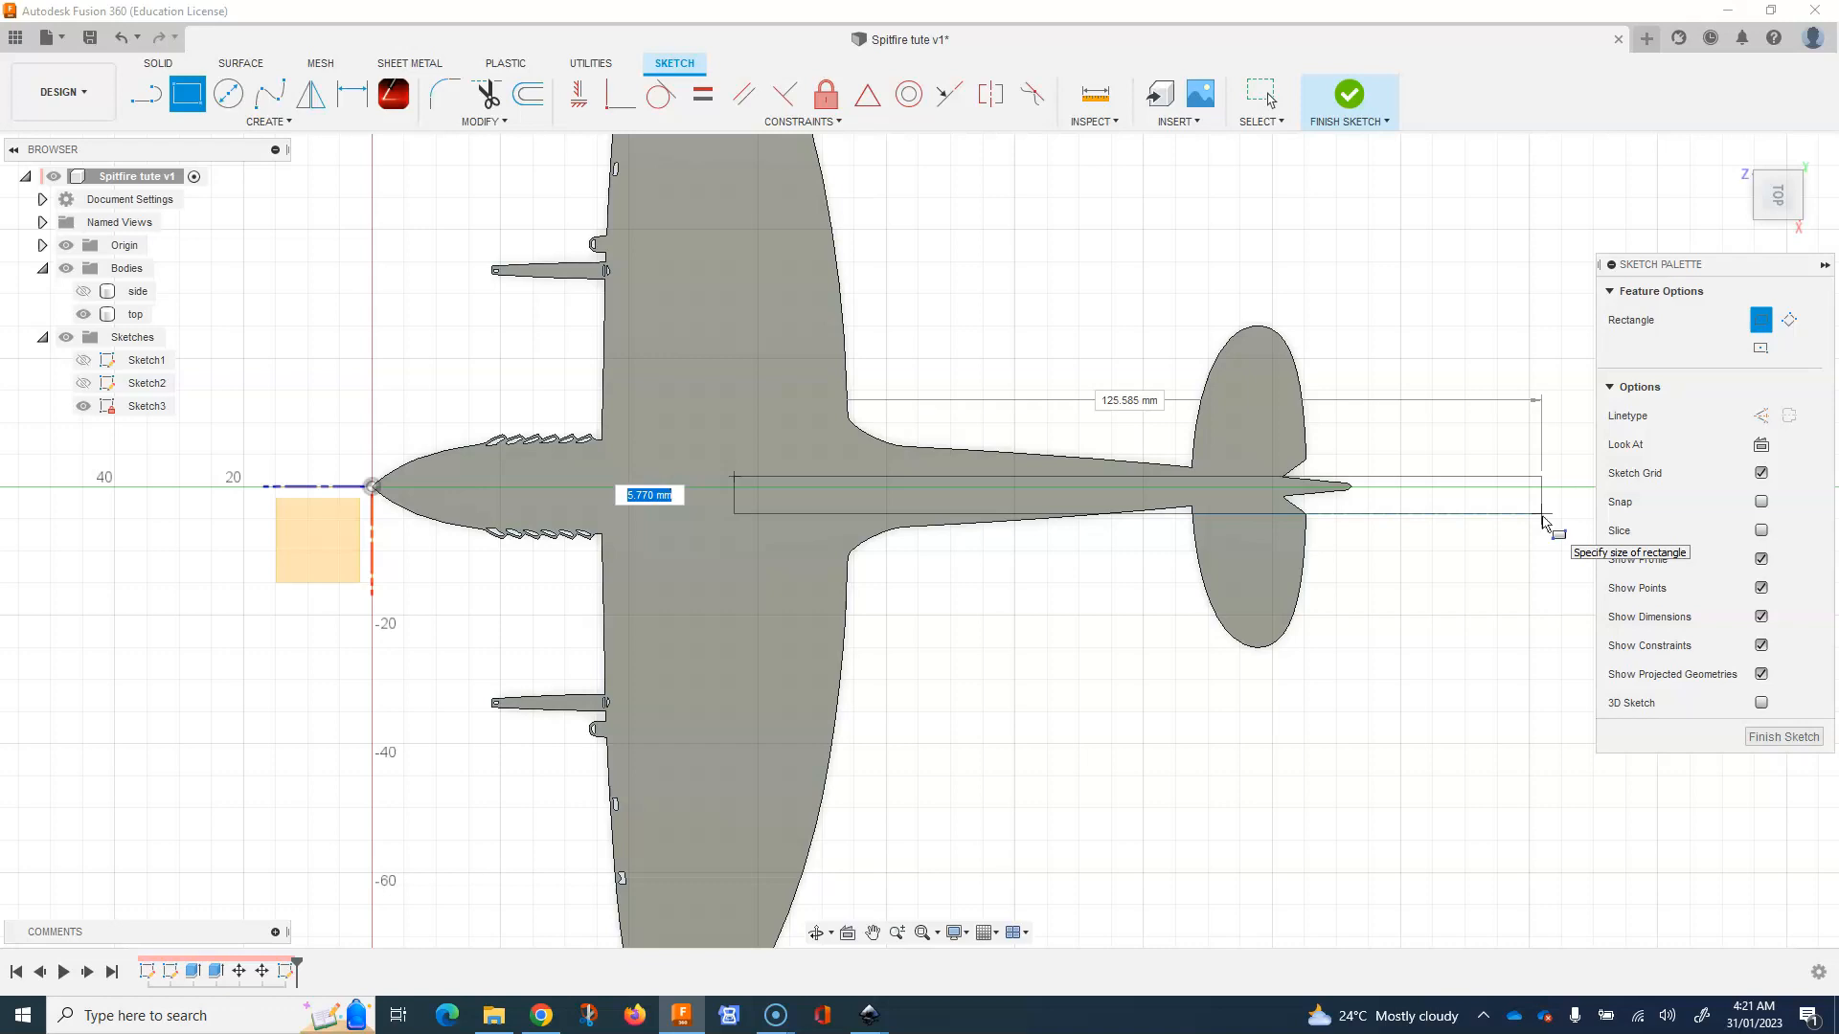
{"action": "key", "text": "Tab"}
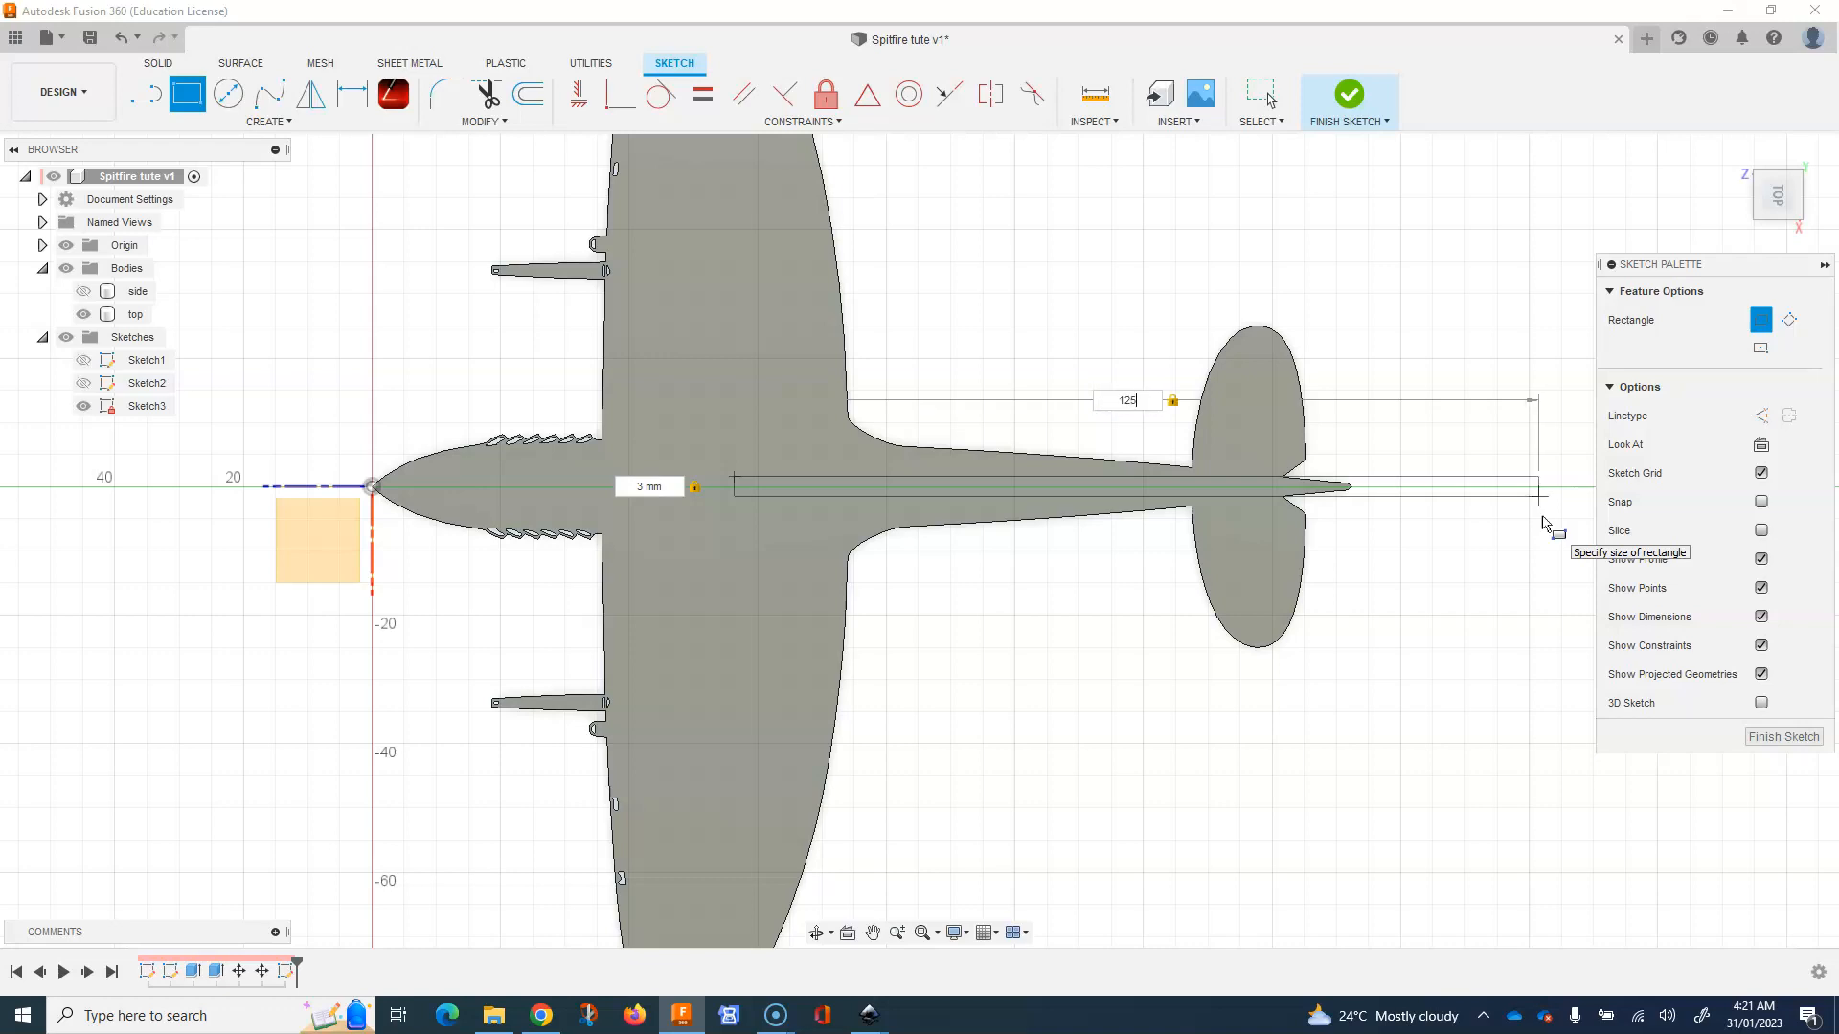
{"action": "key", "text": "Return"}
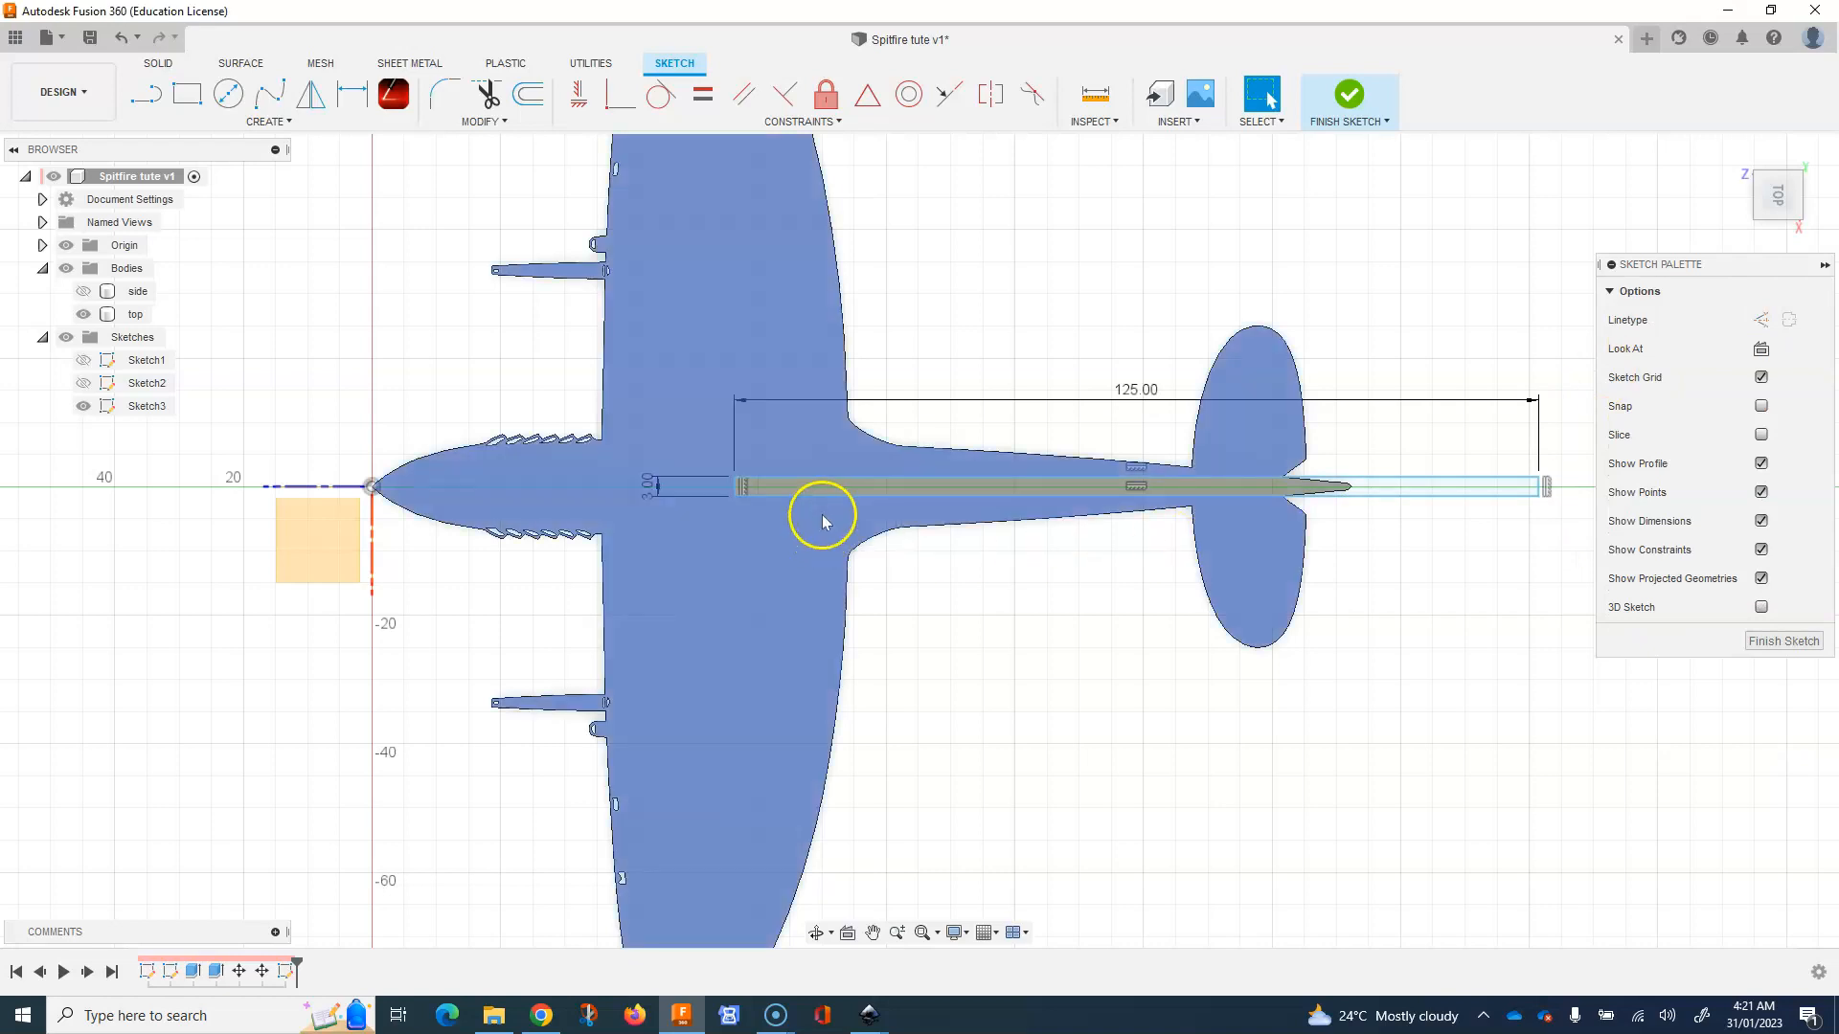
Move the whole rectangle sideways off the fuselage centreline and slightly toward the tail.
{"action": "double_click", "coordinate": [860, 486]}
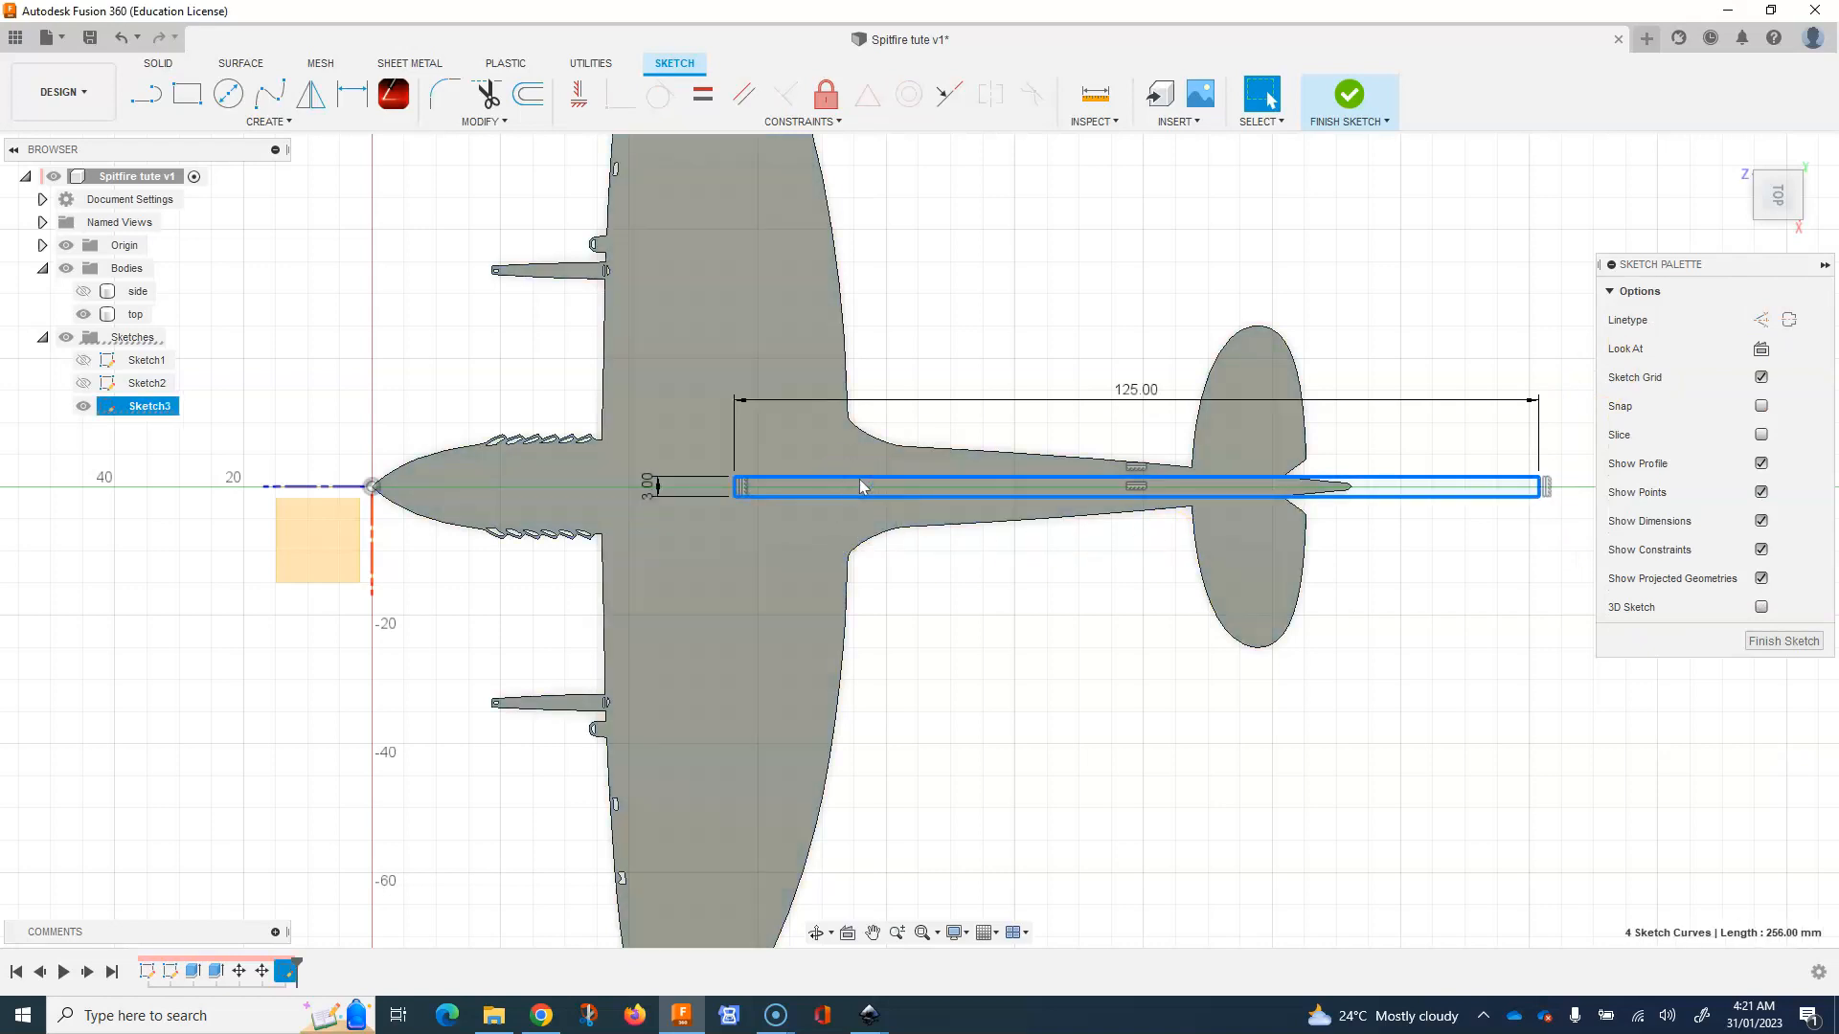
{"action": "mouse_move", "coordinate": [860, 486]}
{"action": "left_mouse_down"}
{"action": "mouse_move", "coordinate": [837, 366]}
{"action": "mouse_move", "coordinate": [1039, 514]}
{"action": "mouse_move", "coordinate": [874, 540]}
{"action": "mouse_move", "coordinate": [917, 448]}
{"action": "mouse_move", "coordinate": [882, 418]}
{"action": "mouse_move", "coordinate": [866, 482]}
{"action": "mouse_move", "coordinate": [900, 429]}
{"action": "mouse_move", "coordinate": [889, 476]}
{"action": "mouse_move", "coordinate": [883, 443]}
{"action": "mouse_move", "coordinate": [850, 481]}
{"action": "mouse_move", "coordinate": [497, 472]}
{"action": "mouse_move", "coordinate": [836, 482]}
{"action": "left_mouse_up"}
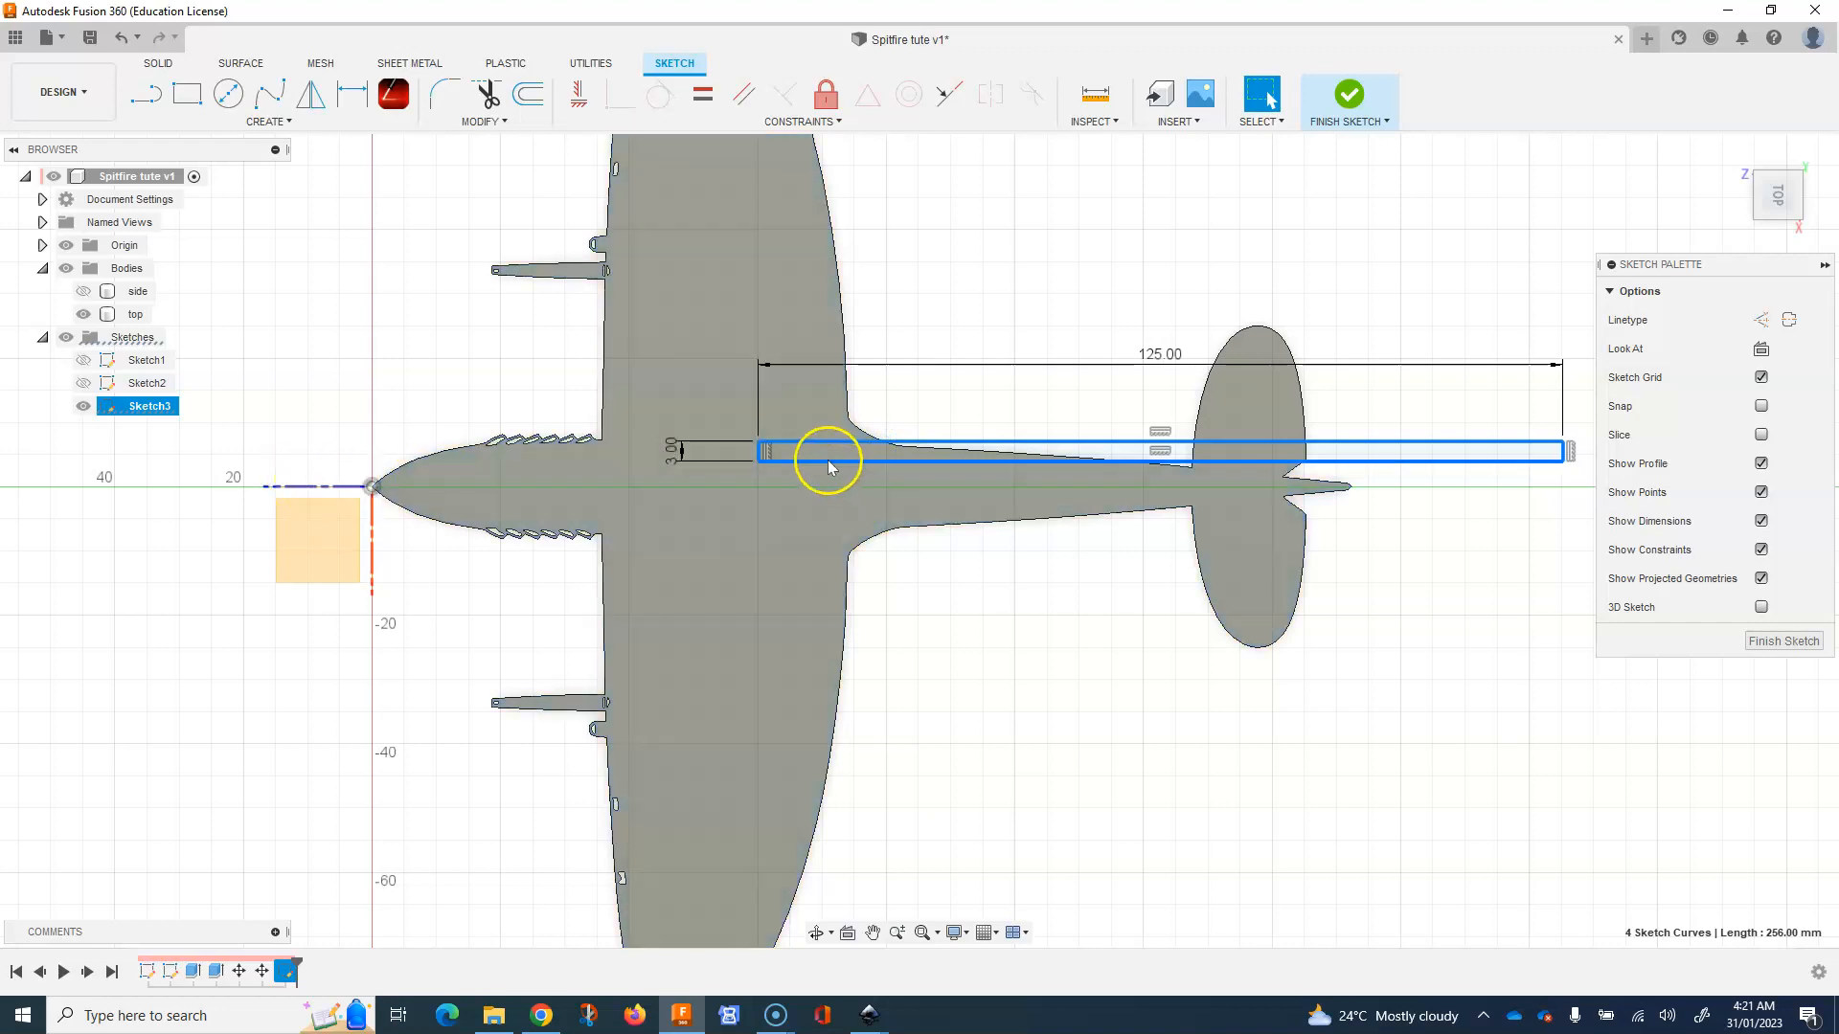
{"action": "scroll", "coordinate": [661, 427], "scroll_direction": "up", "scroll_amount": 1}
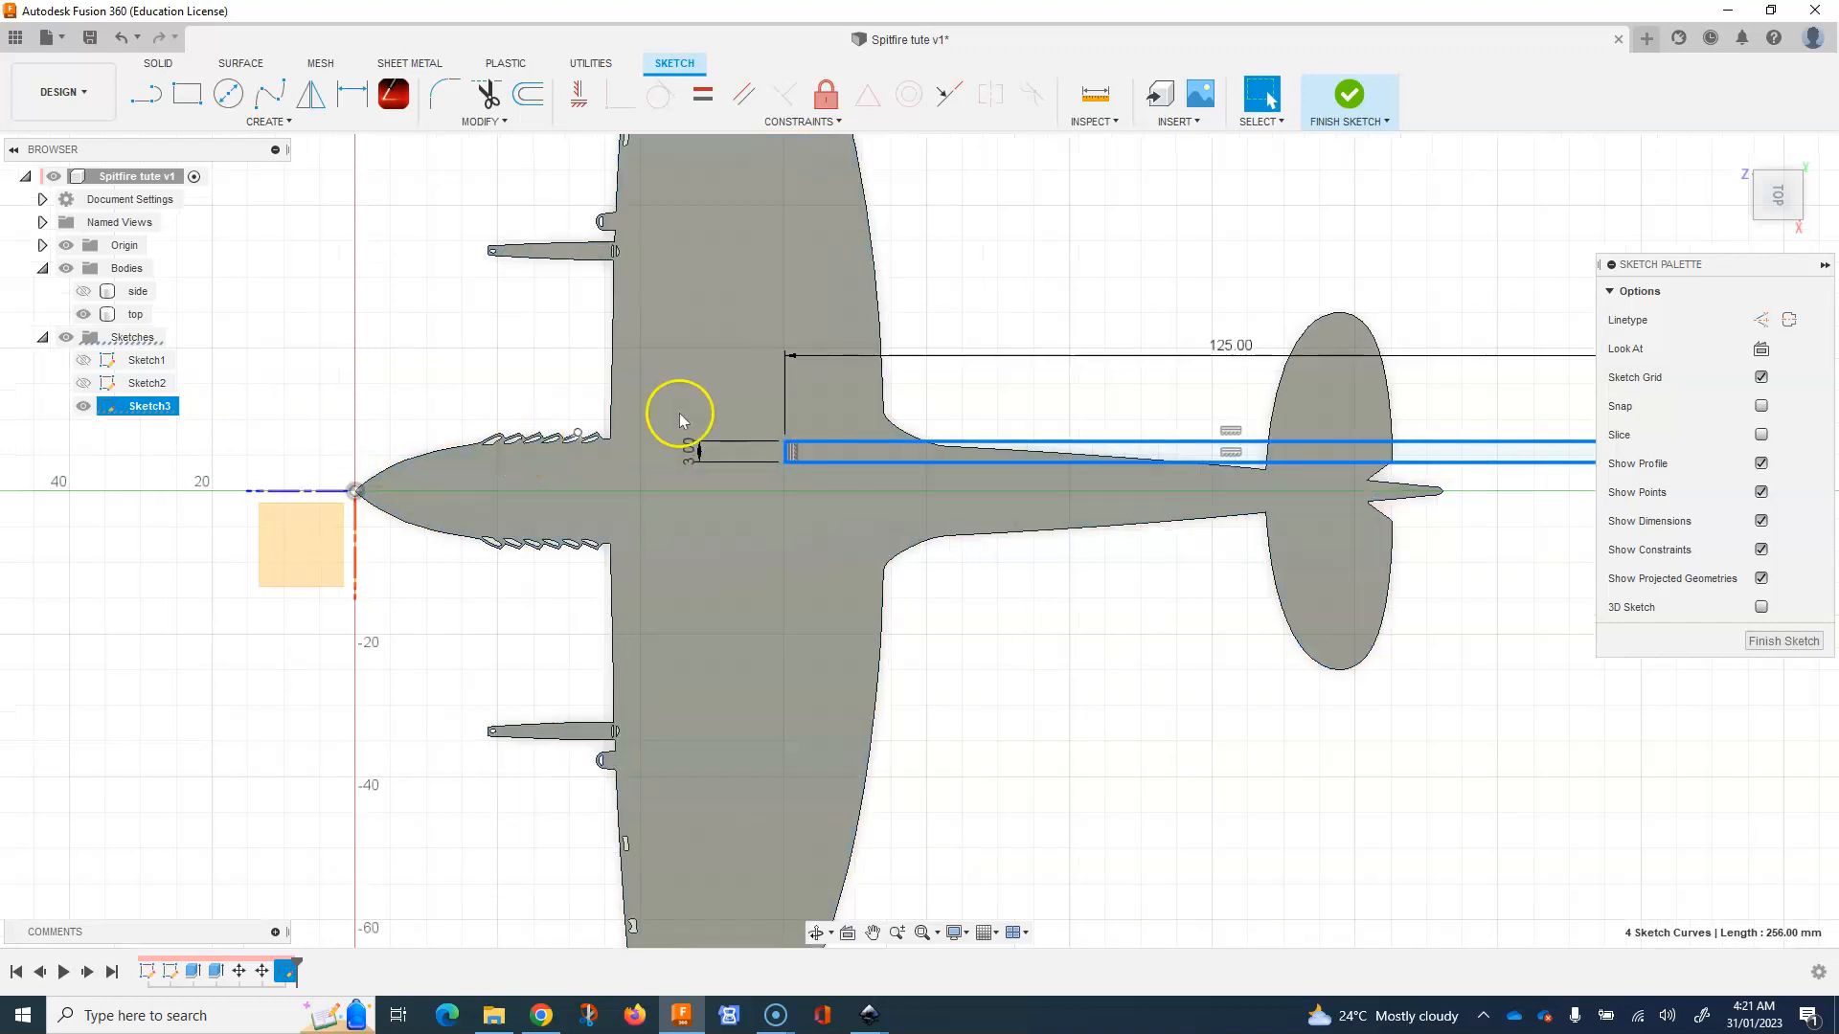
{"action": "left_click", "coordinate": [1021, 261]}
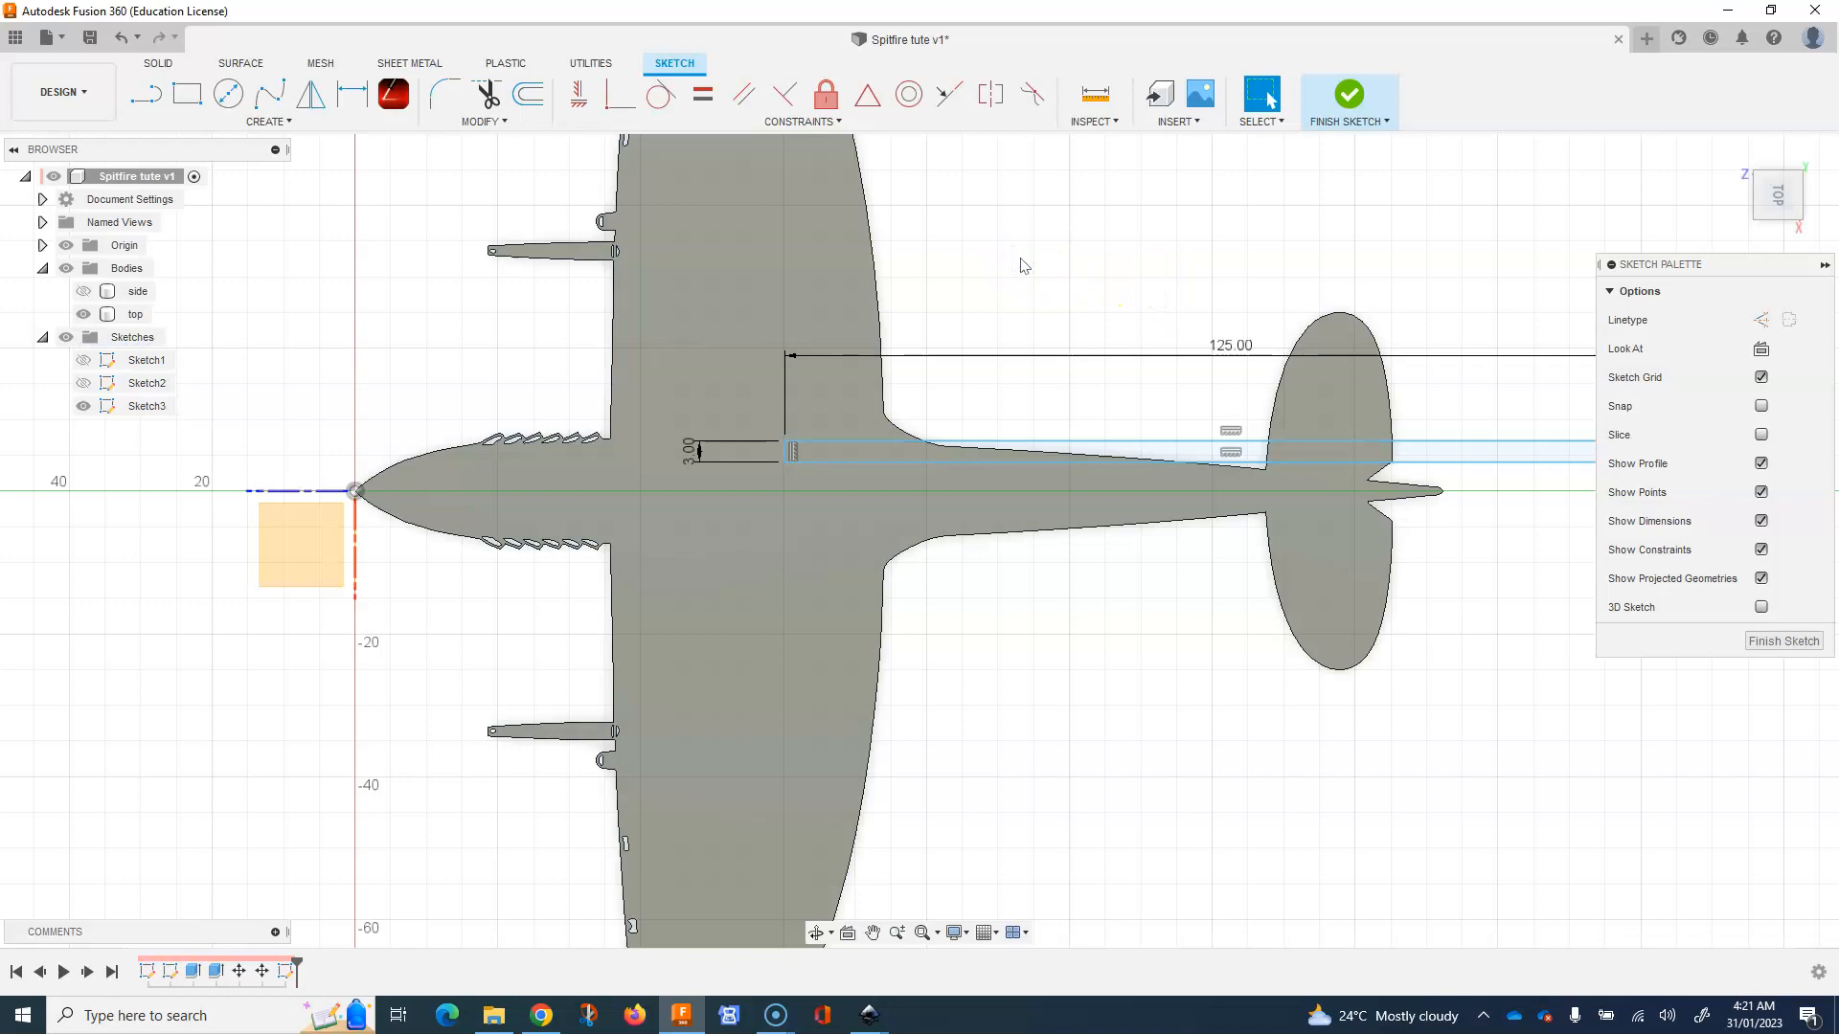
Align the midpoint of the rectangle's short front edge with the origin at the nose using a Horizontal/Vertical constraint.
{"action": "left_click", "coordinate": [578, 97]}
{"action": "scroll", "coordinate": [545, 373], "scroll_direction": "up", "scroll_amount": 5}
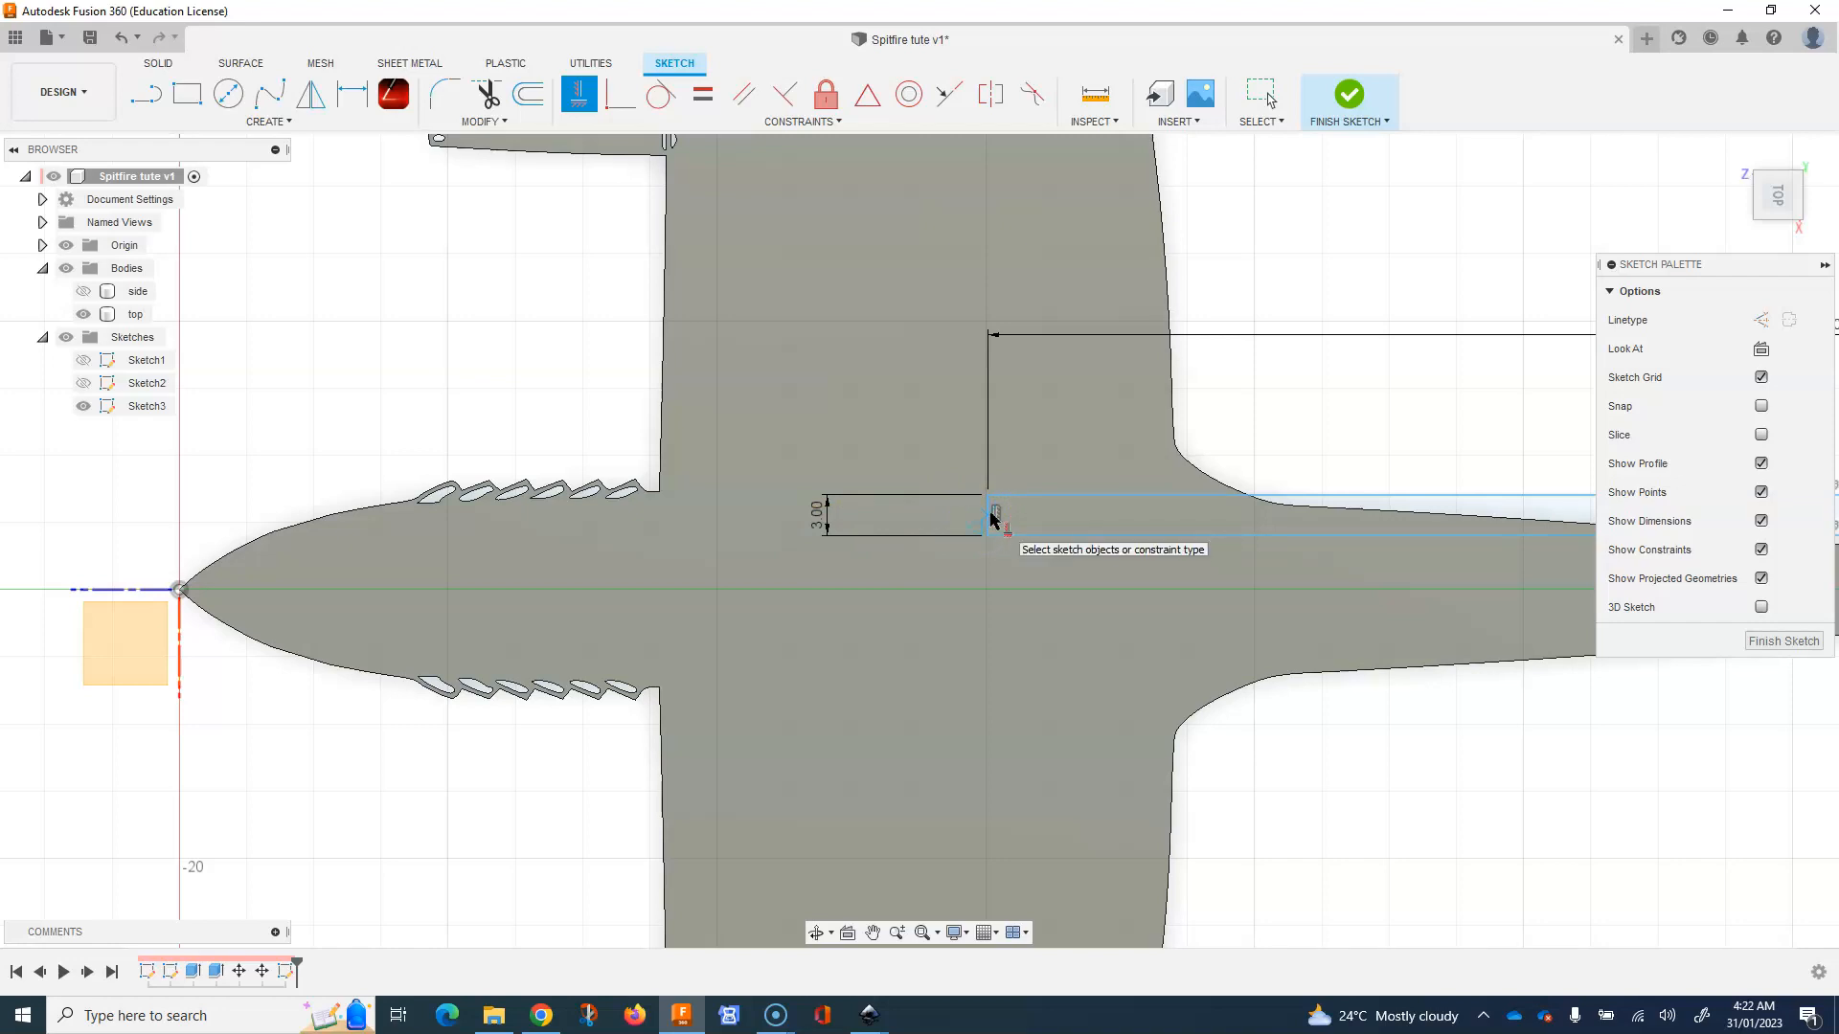
{"action": "left_click", "coordinate": [990, 518]}
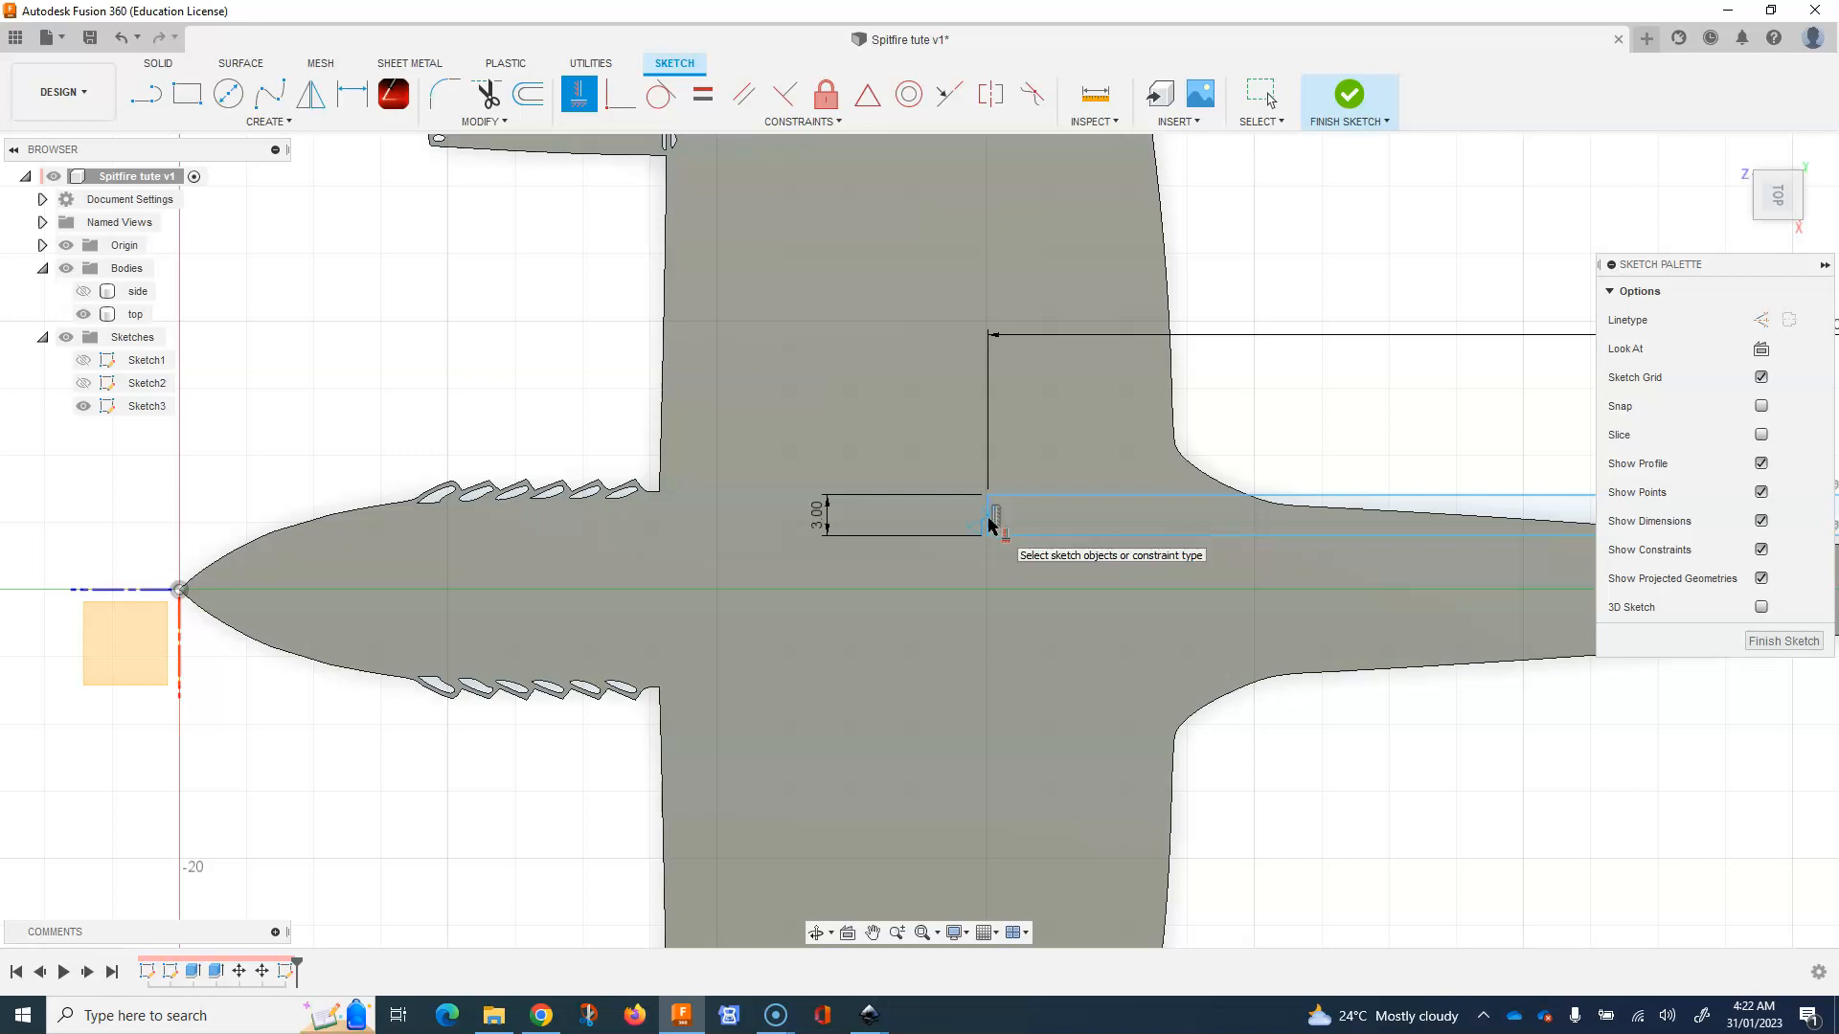
{"action": "left_click", "coordinate": [990, 520]}
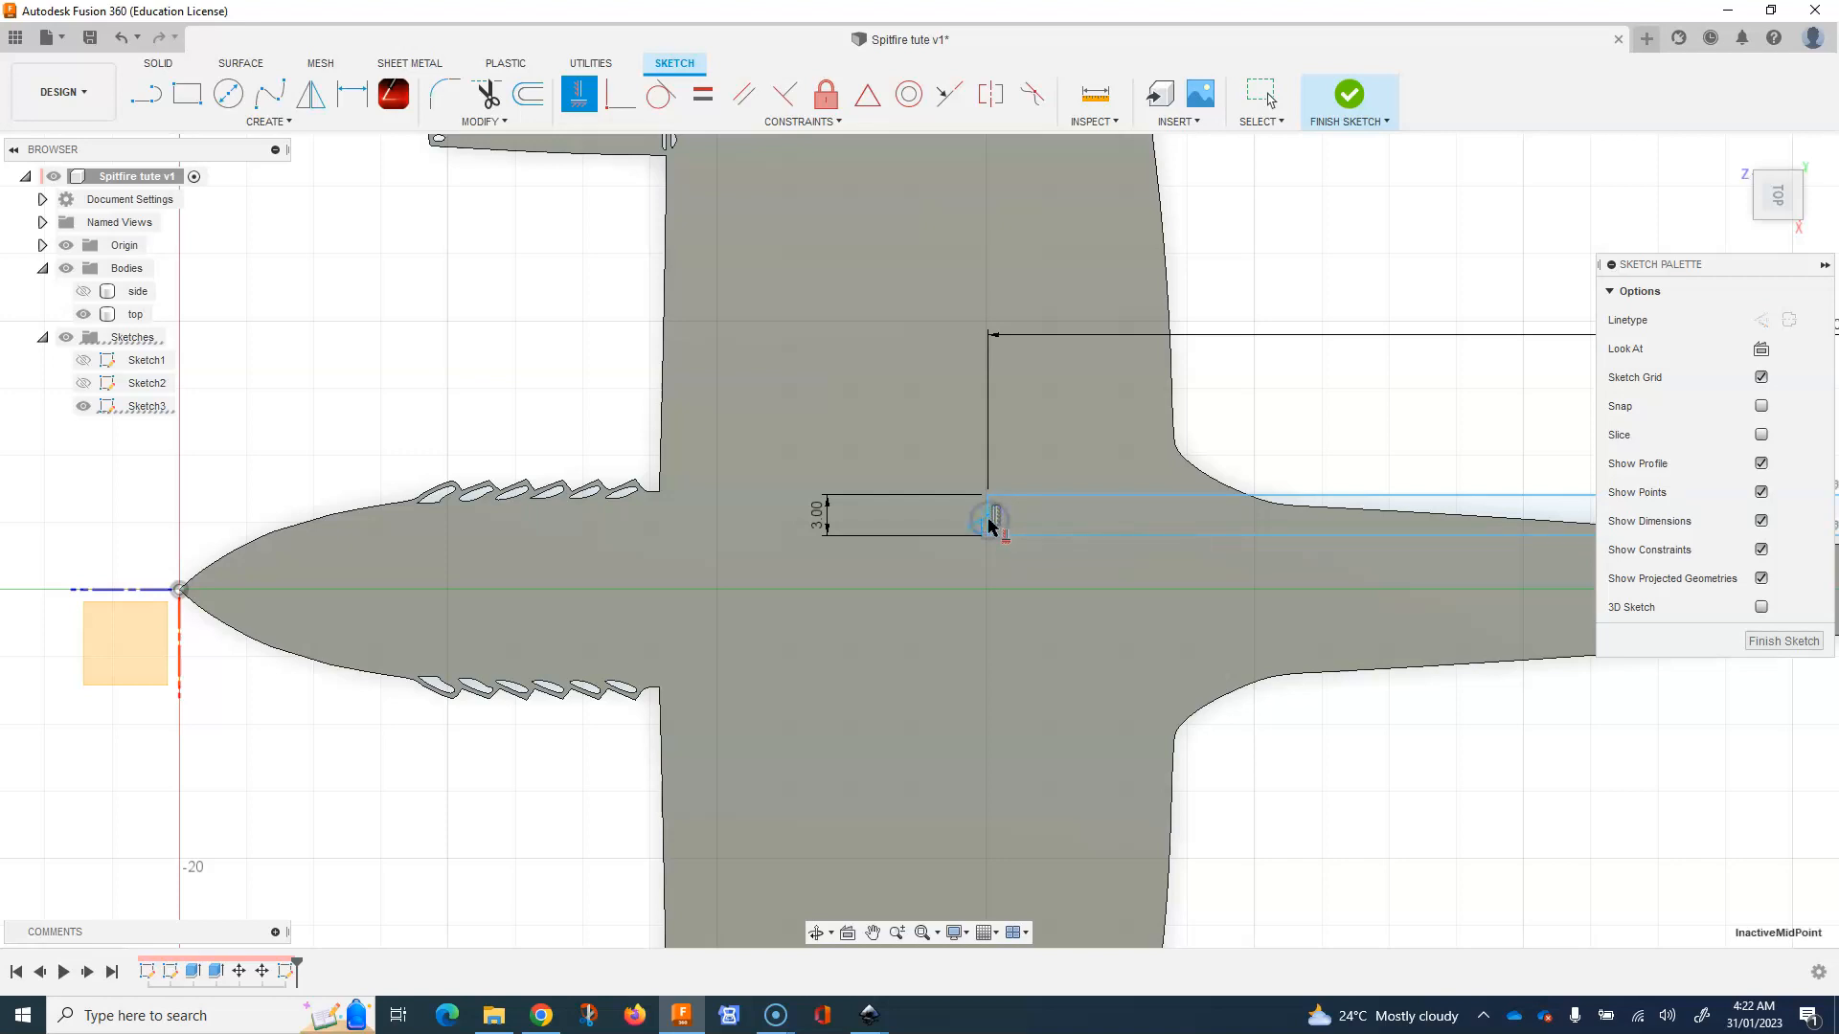
{"action": "left_click", "coordinate": [180, 591]}
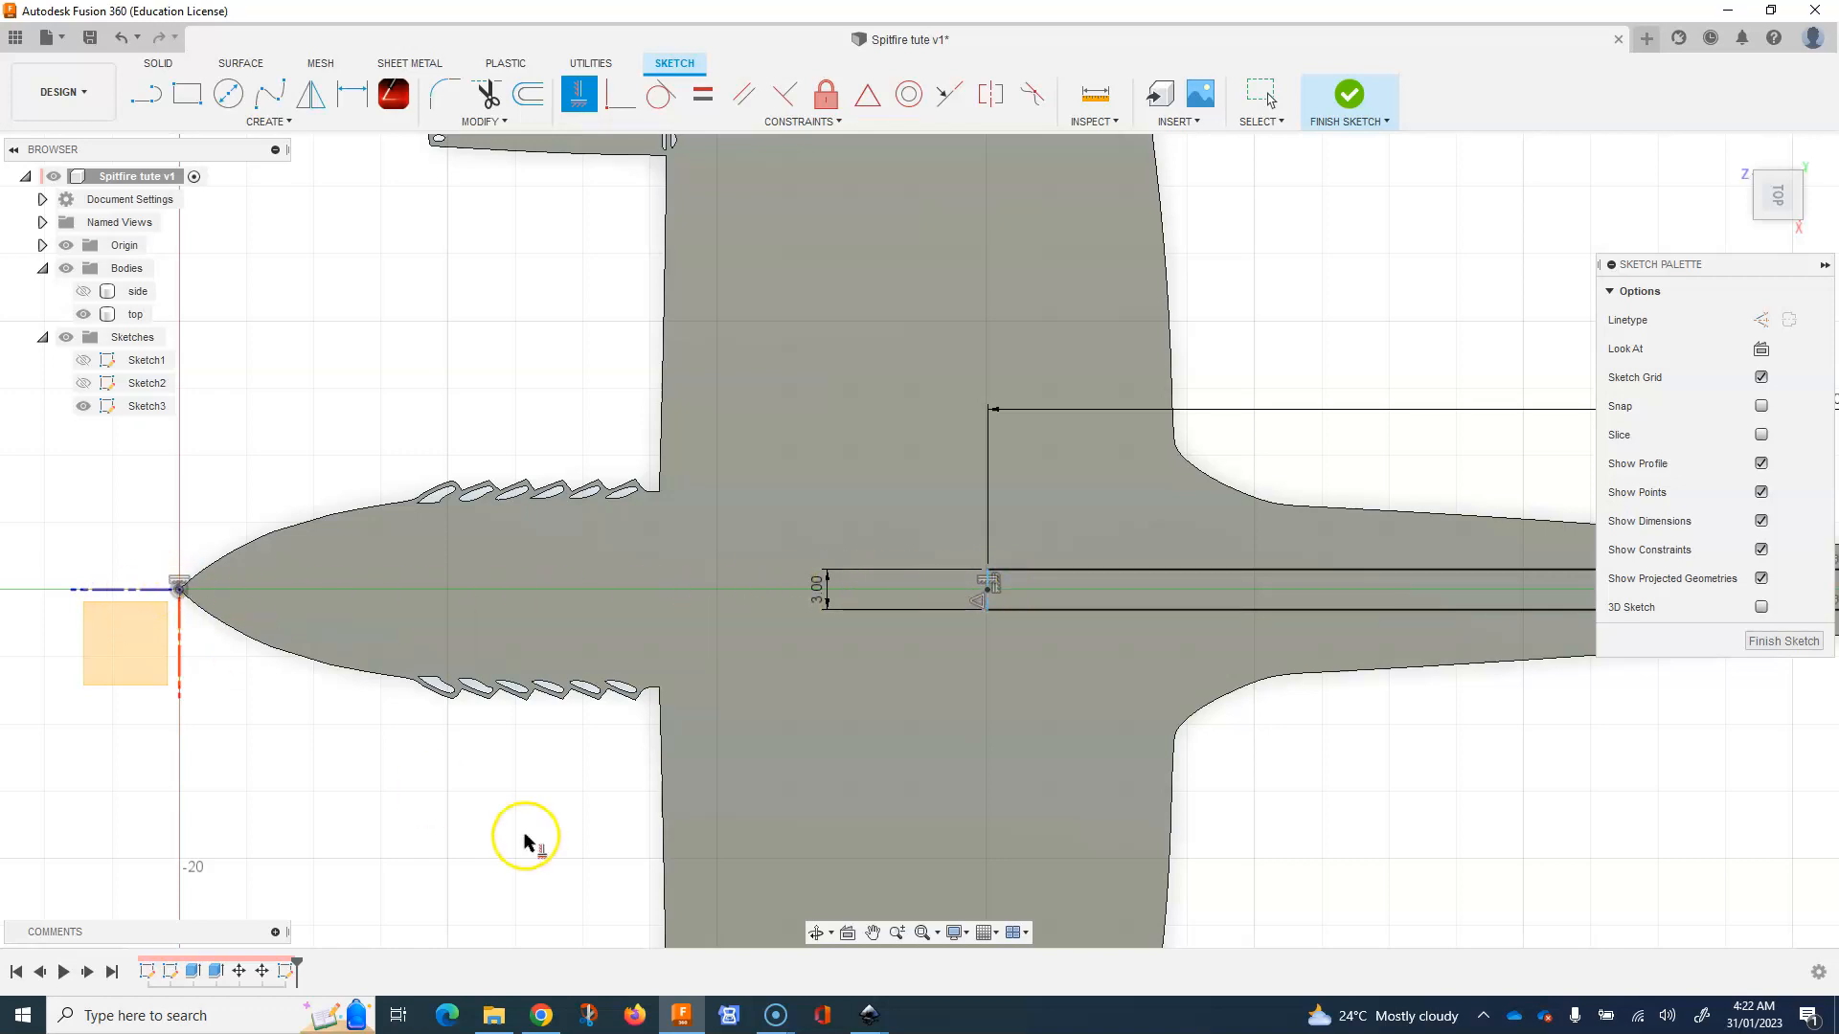
{"action": "scroll", "coordinate": [529, 838], "scroll_direction": "down", "scroll_amount": 3}
{"action": "key", "text": "Escape"}
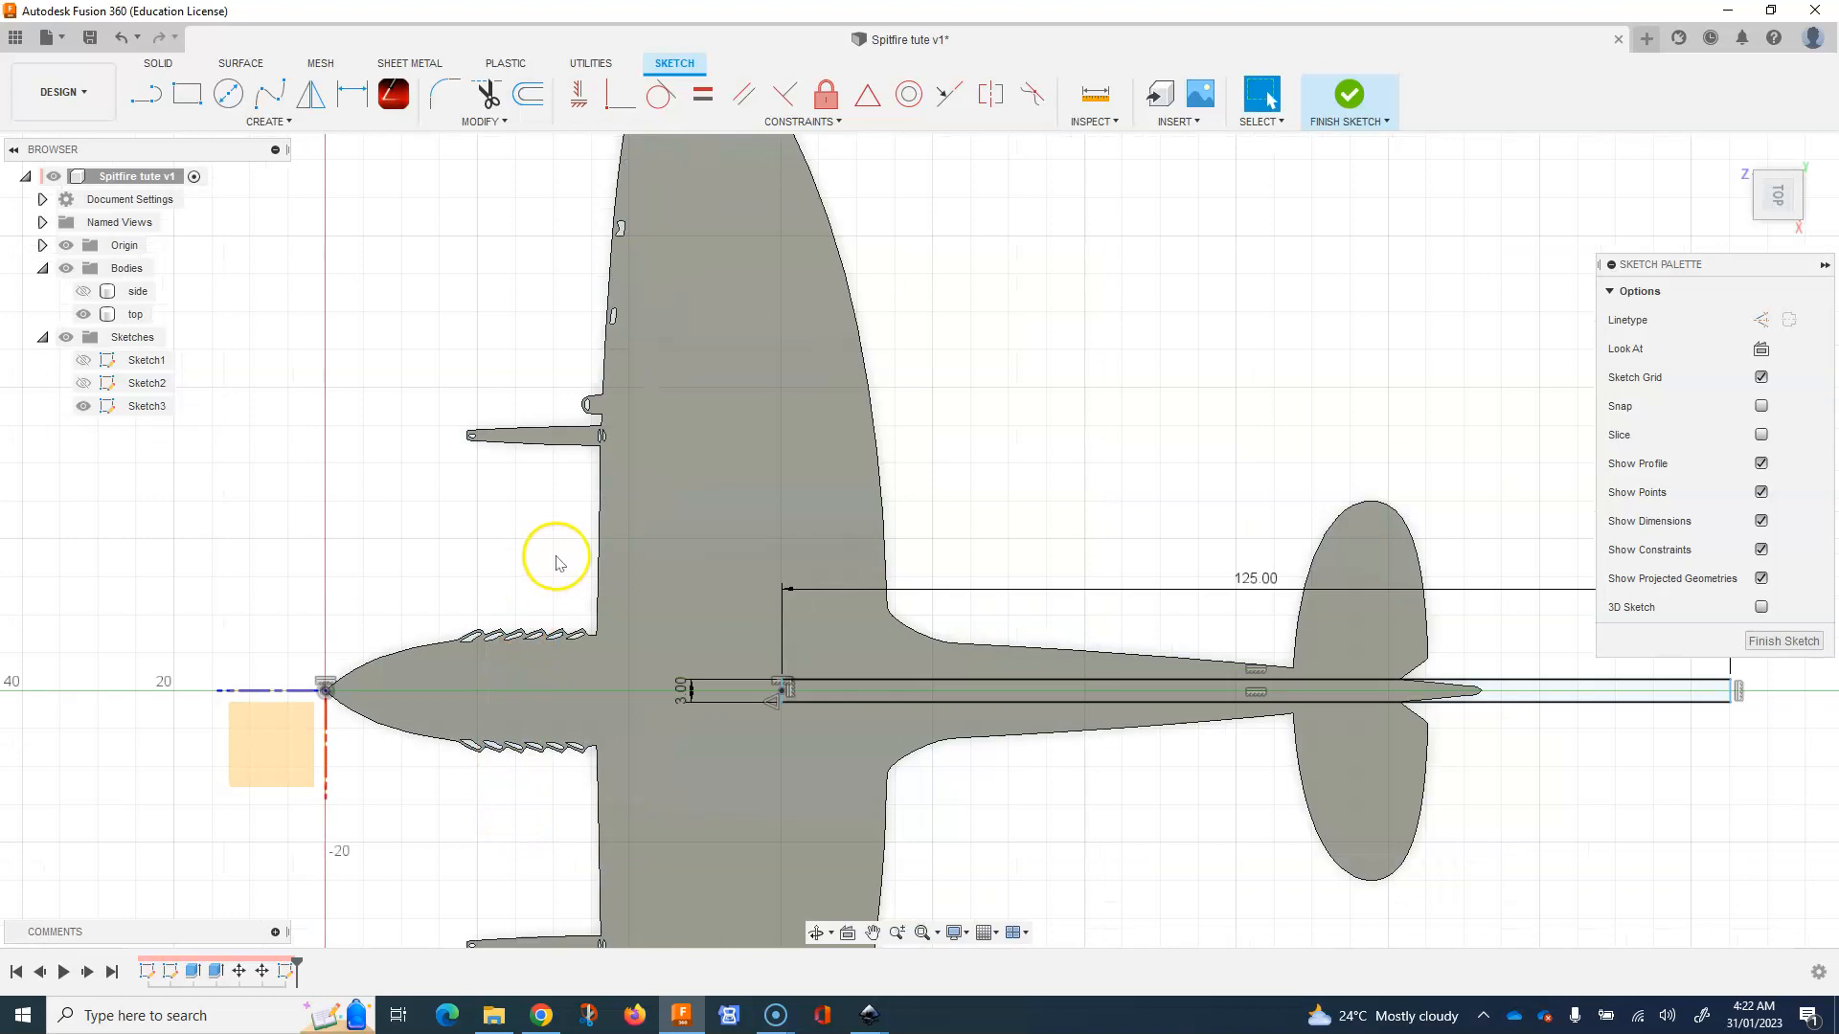
Slide the whole rectangle rearward along the centreline so its front edge sits just ahead of the wing's trailing edge.
{"action": "left_click", "coordinate": [1059, 684]}
{"action": "double_click", "coordinate": [1059, 684]}
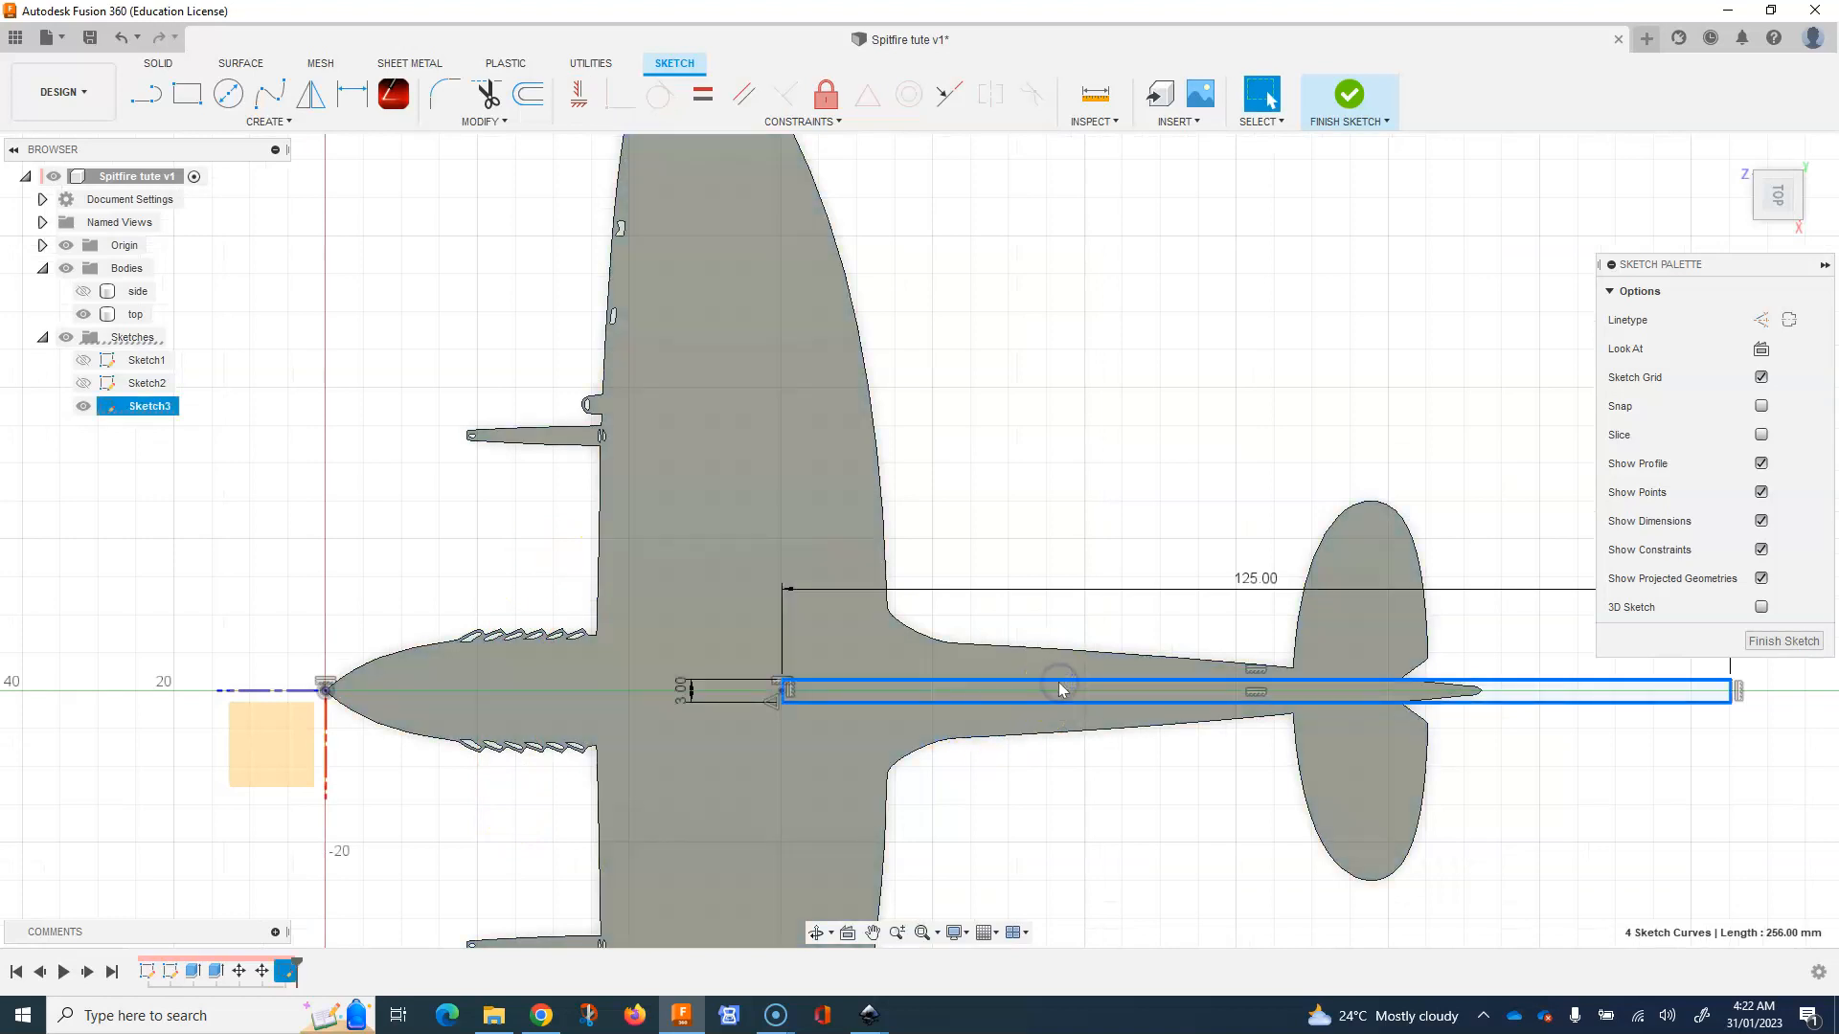
{"action": "left_click_drag", "start_coordinate": [1059, 688], "coordinate": [1114, 669]}
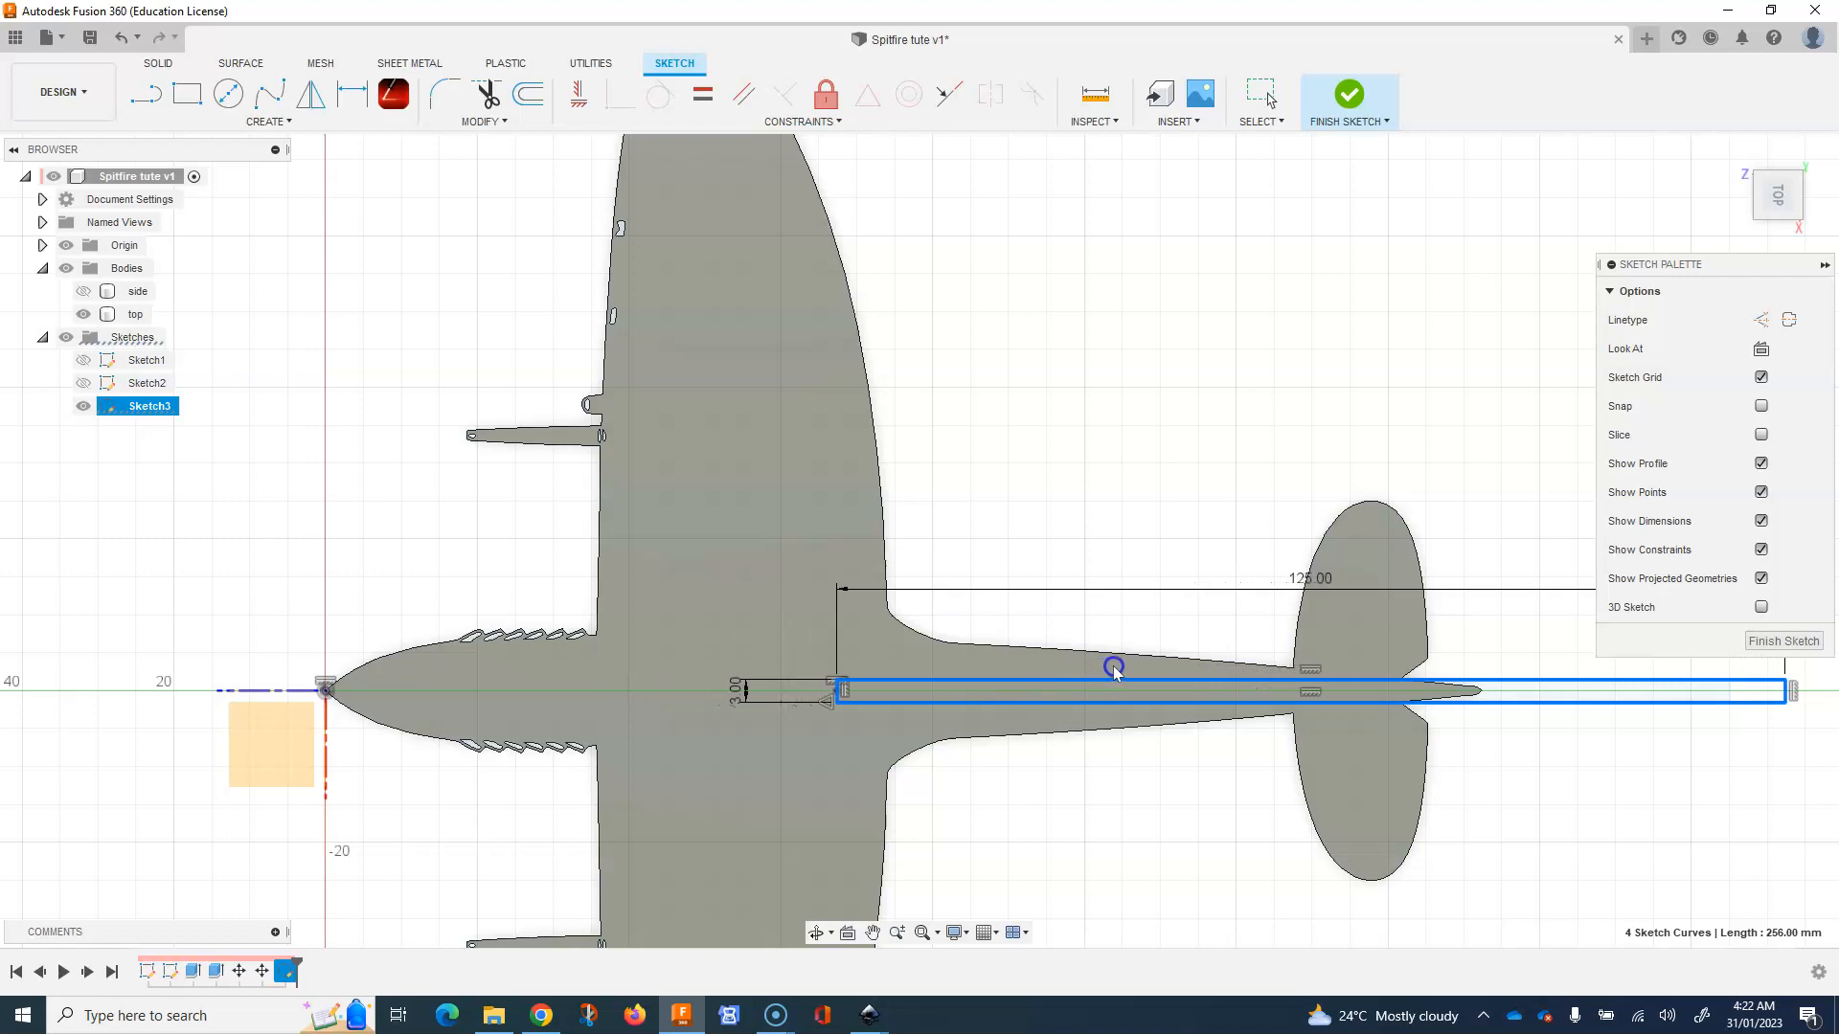
{"action": "left_click", "coordinate": [1179, 509]}
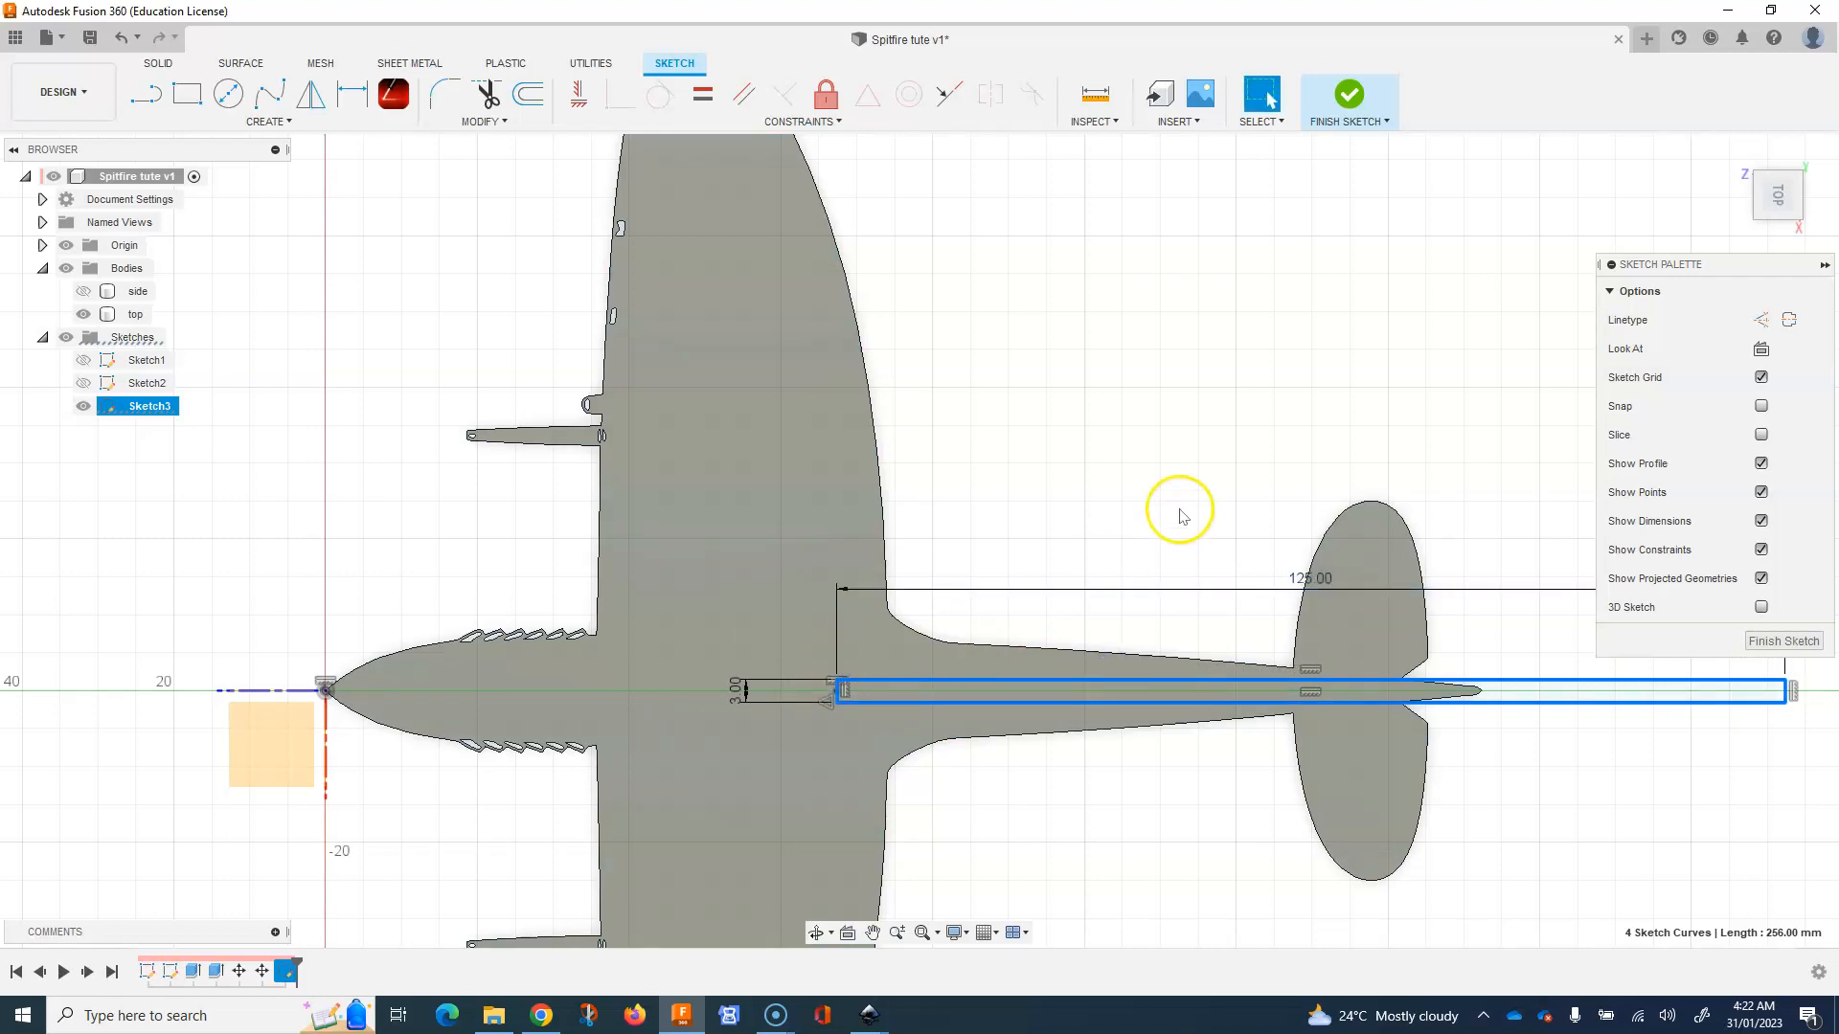
Examine how the rectangle's long edges line up with the notches on both sides of the tail tip.
{"action": "left_click", "coordinate": [1253, 692]}
{"action": "scroll", "coordinate": [1408, 661], "scroll_direction": "up", "scroll_amount": 10}
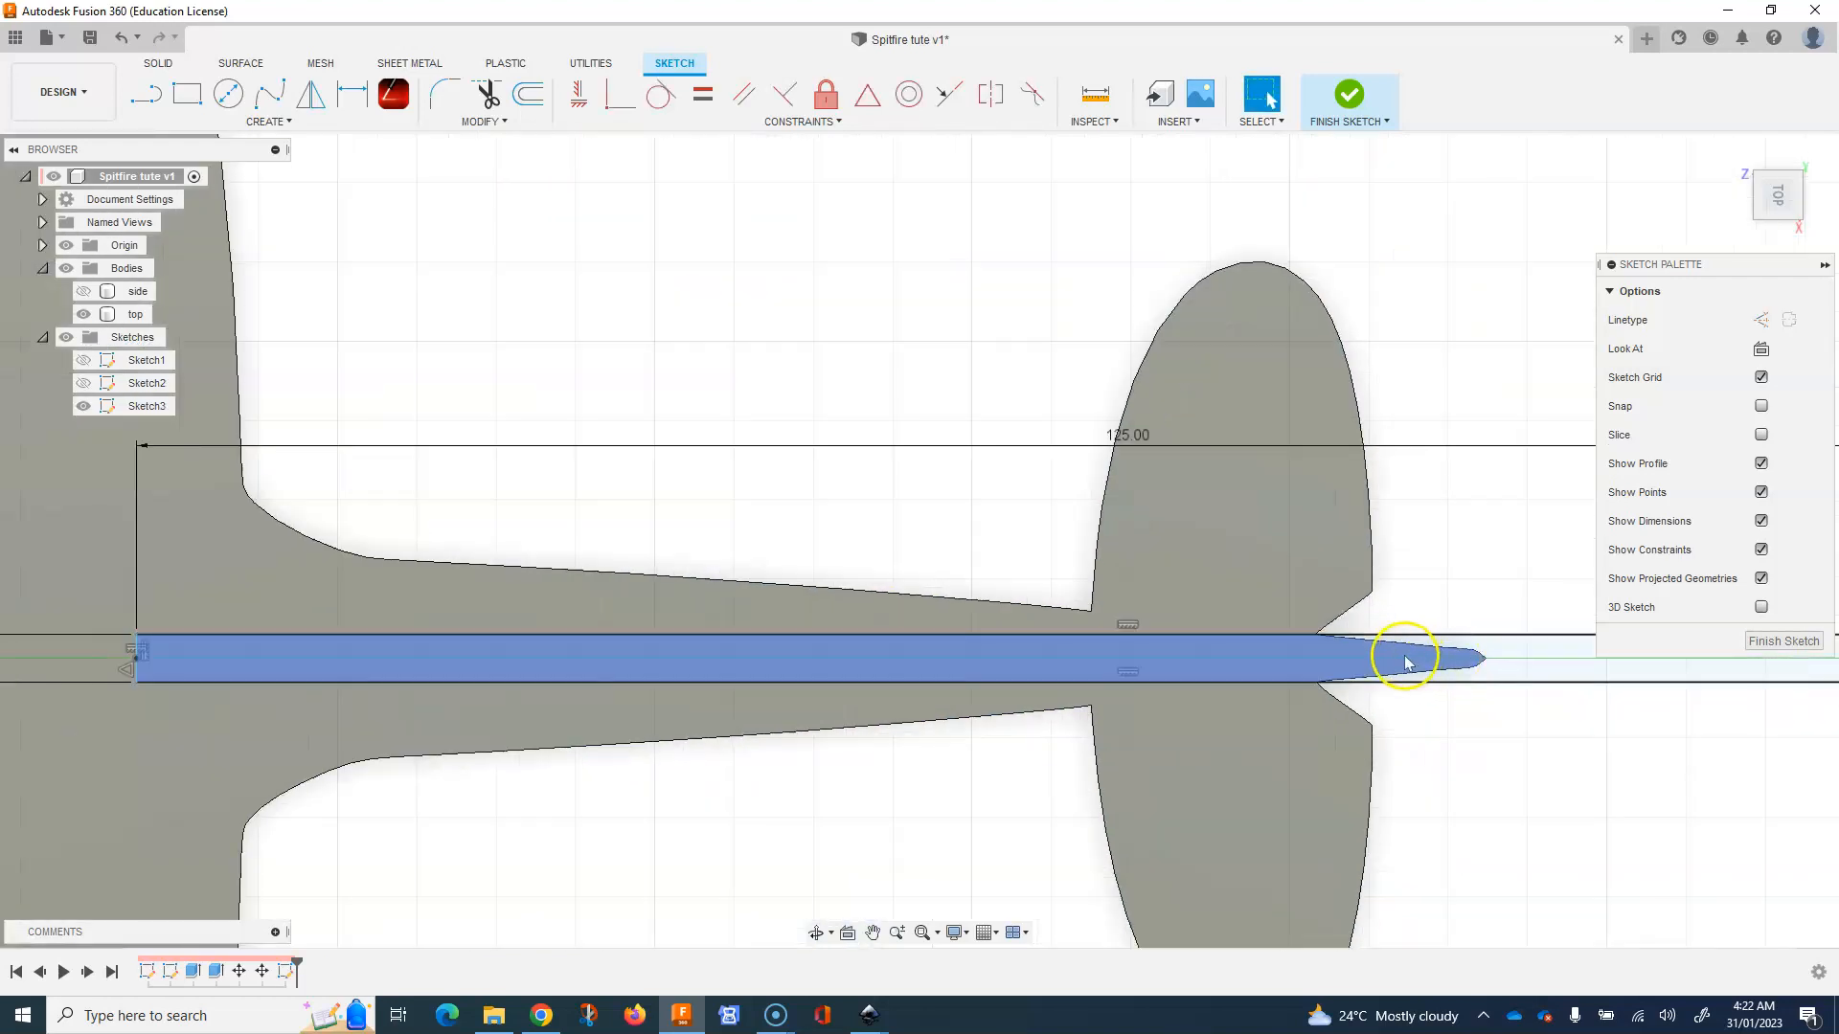
{"action": "scroll", "coordinate": [1239, 583], "scroll_direction": "up", "scroll_amount": 8}
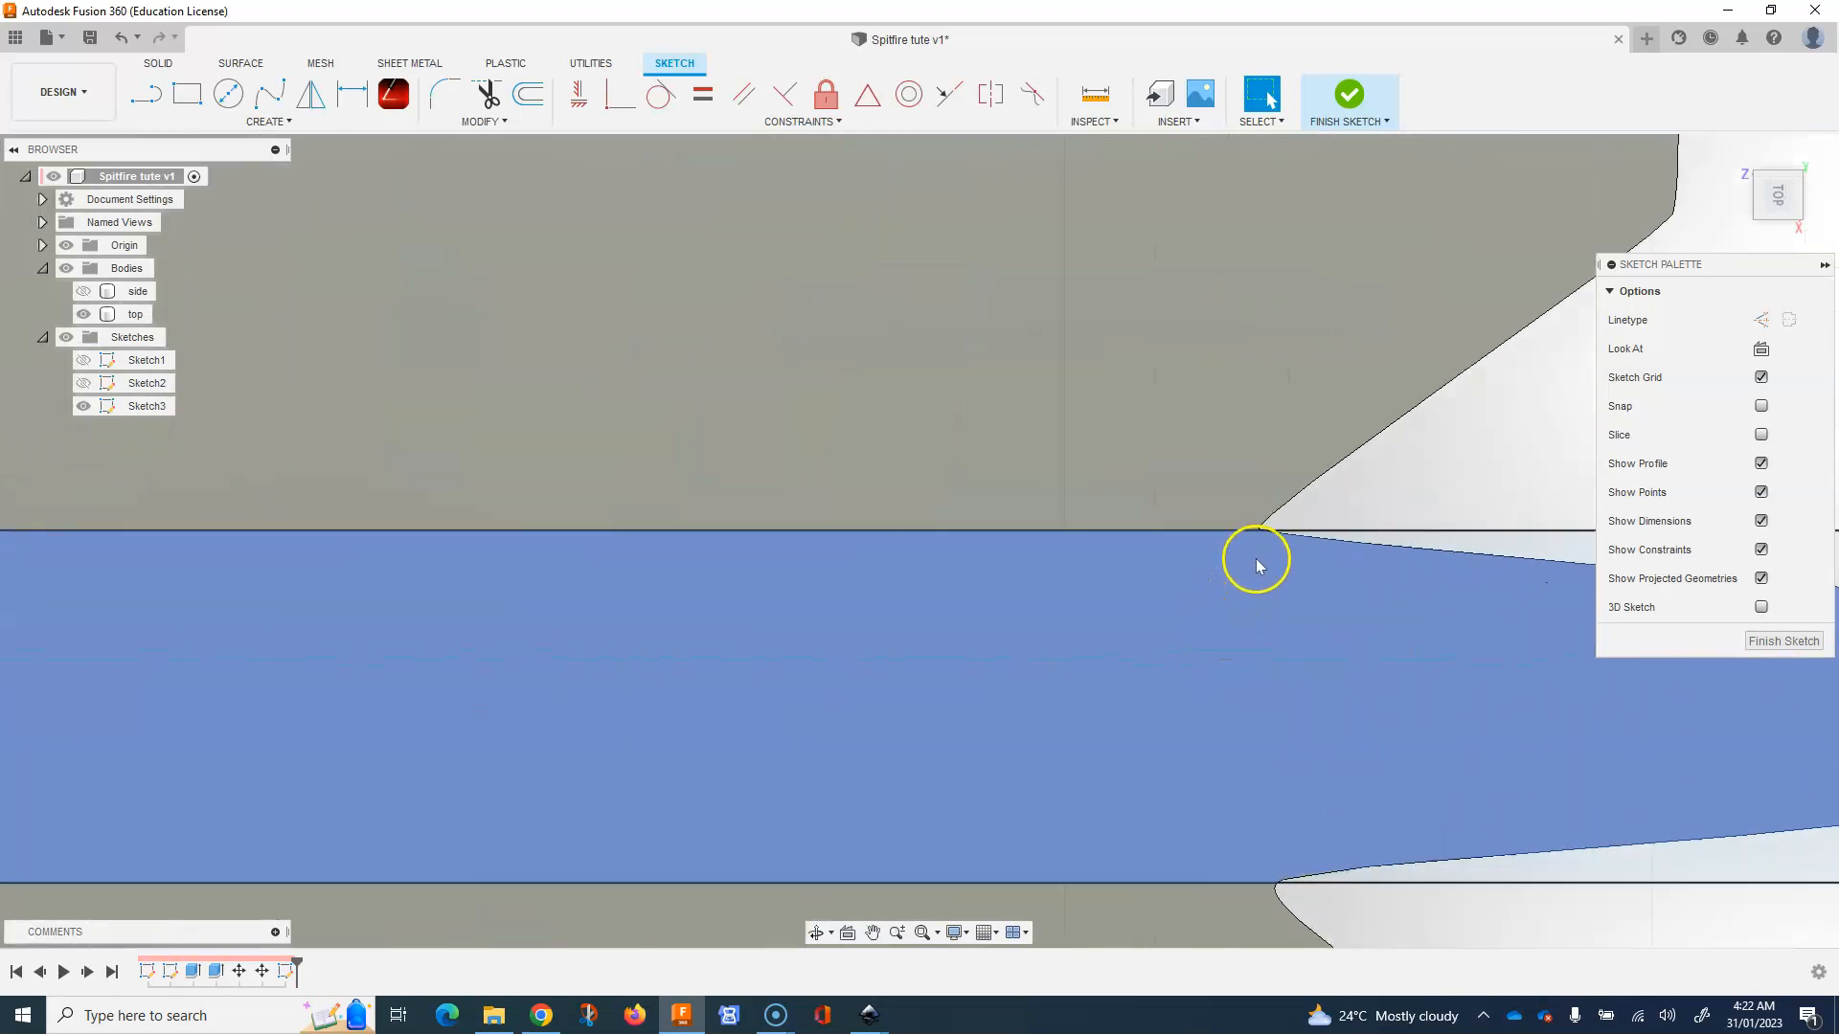
{"action": "scroll", "coordinate": [1256, 527], "scroll_direction": "down", "scroll_amount": 4}
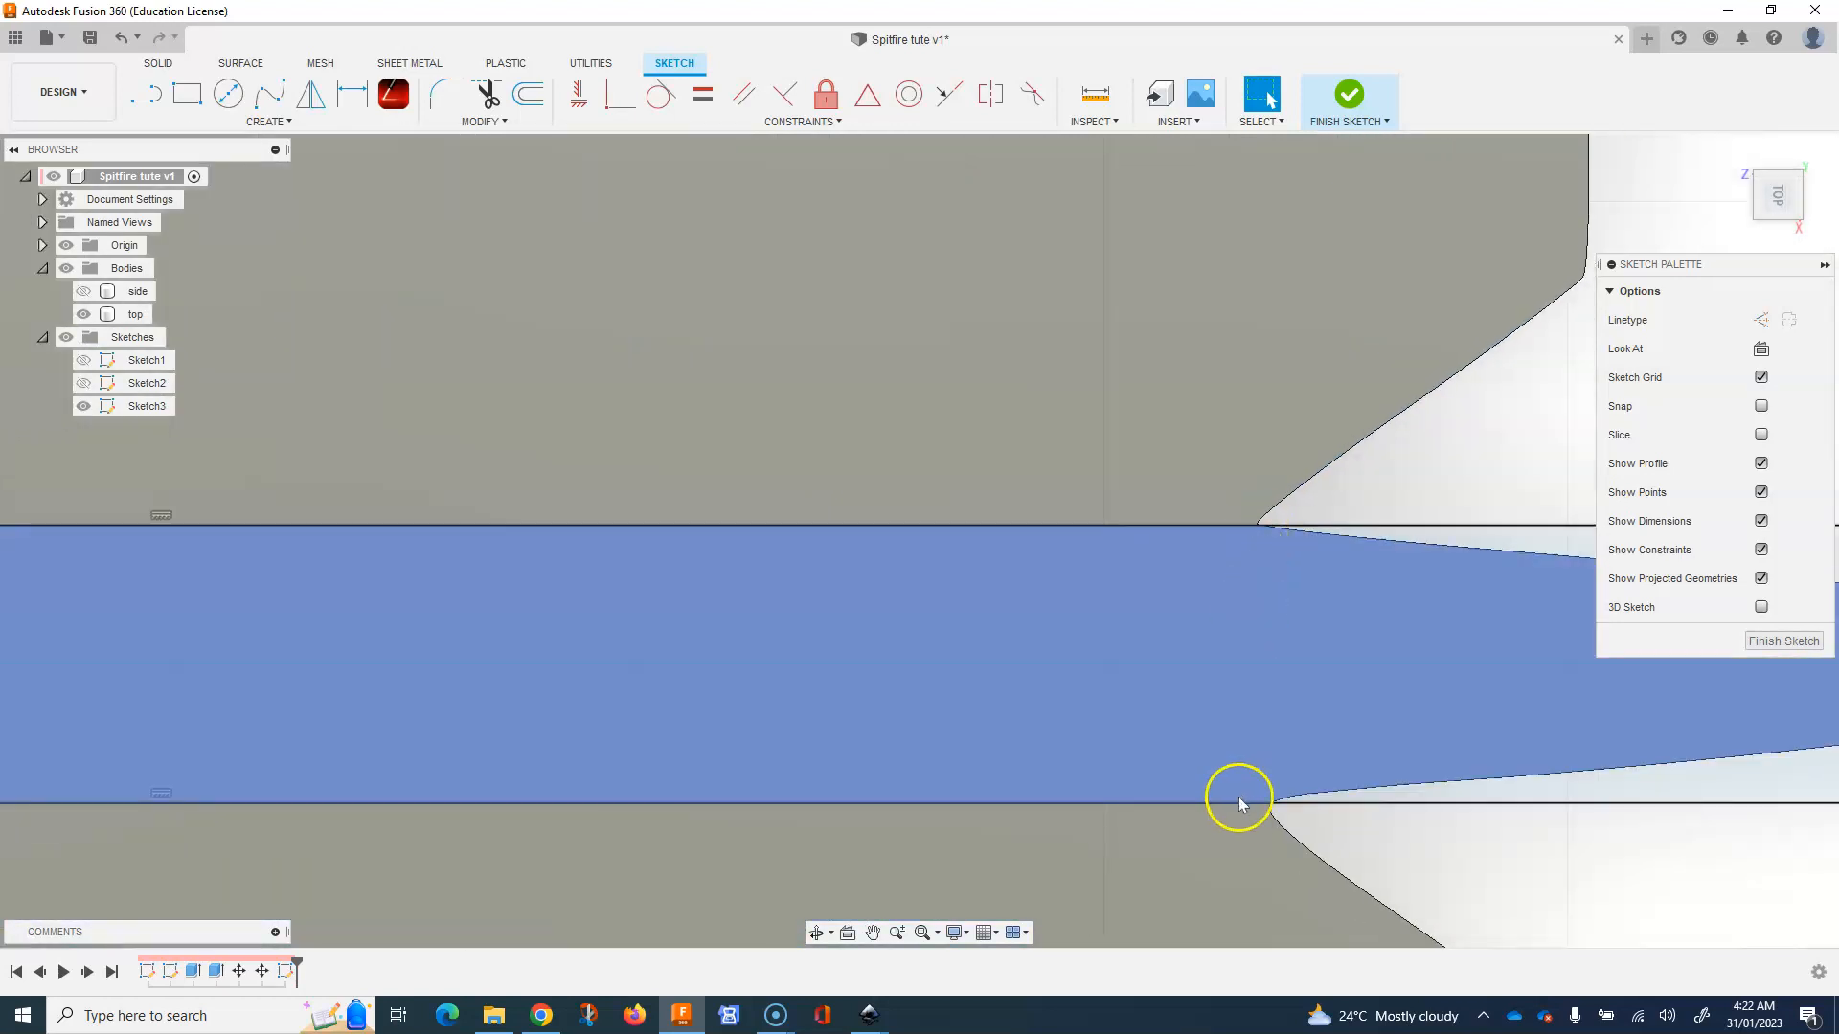
{"action": "scroll", "coordinate": [1277, 818], "scroll_direction": "up", "scroll_amount": 5}
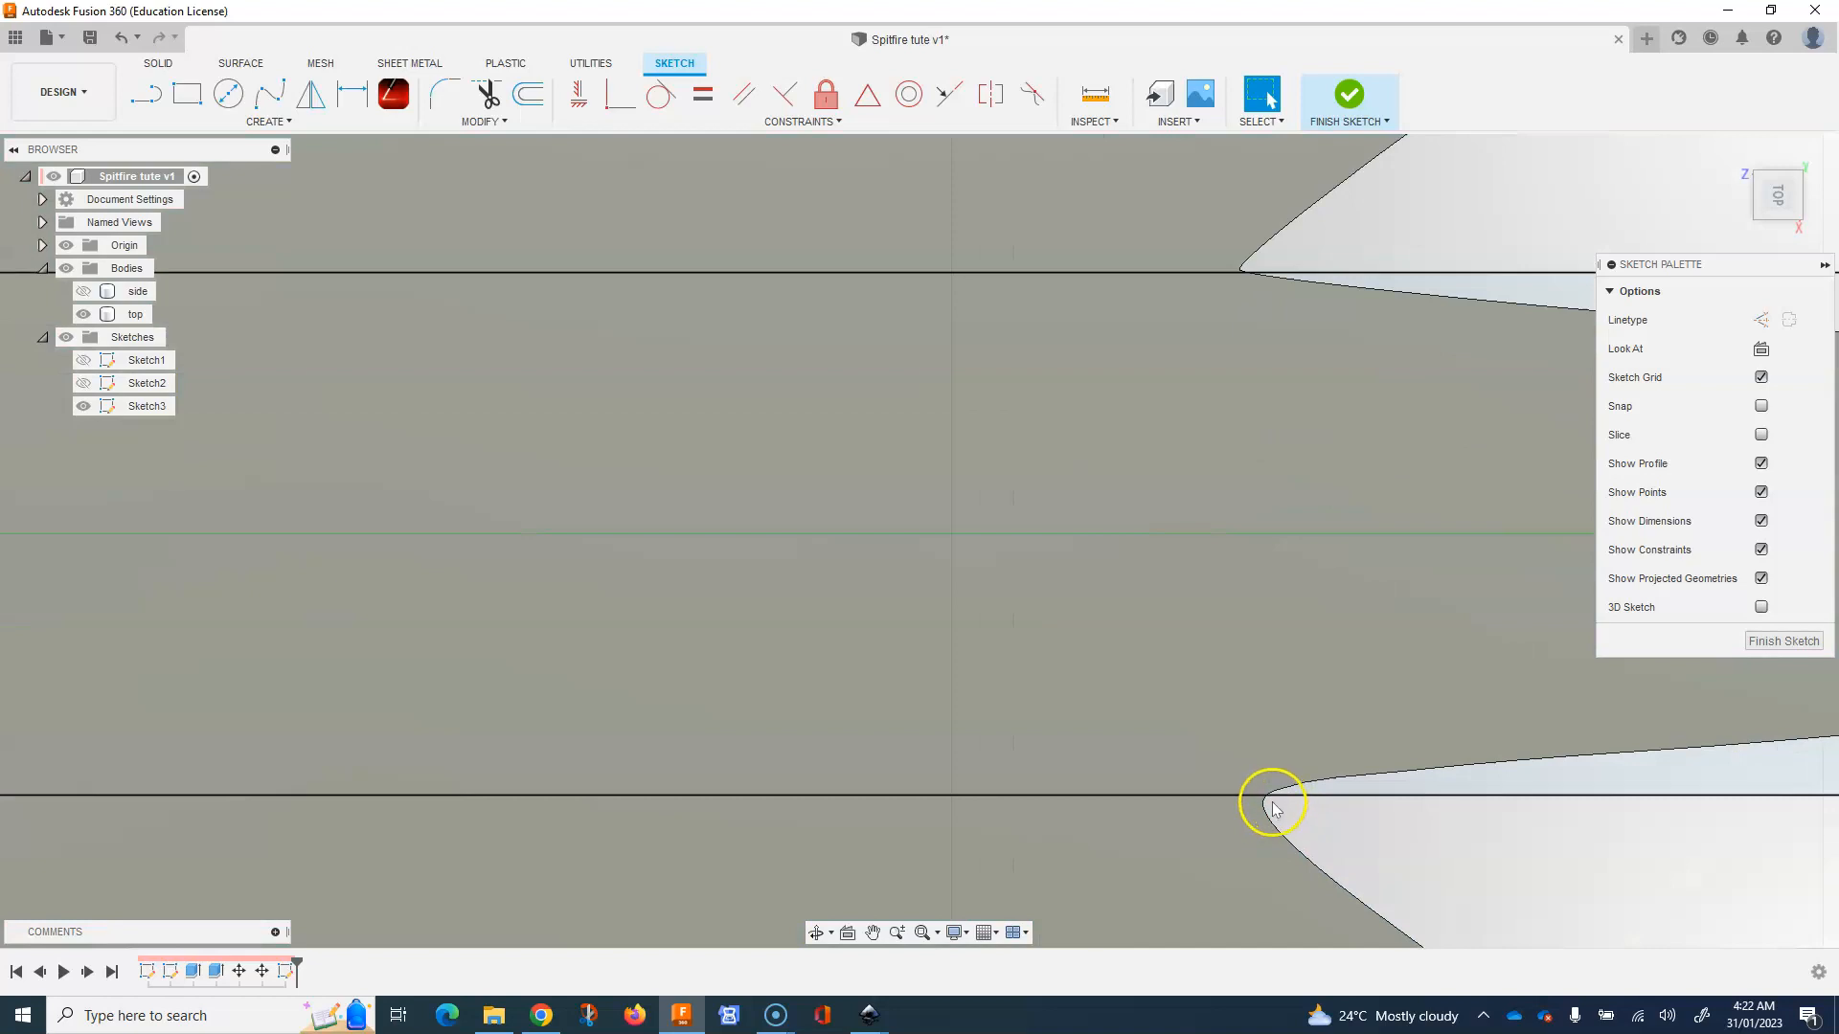
{"action": "scroll", "coordinate": [1297, 702], "scroll_direction": "down", "scroll_amount": 5}
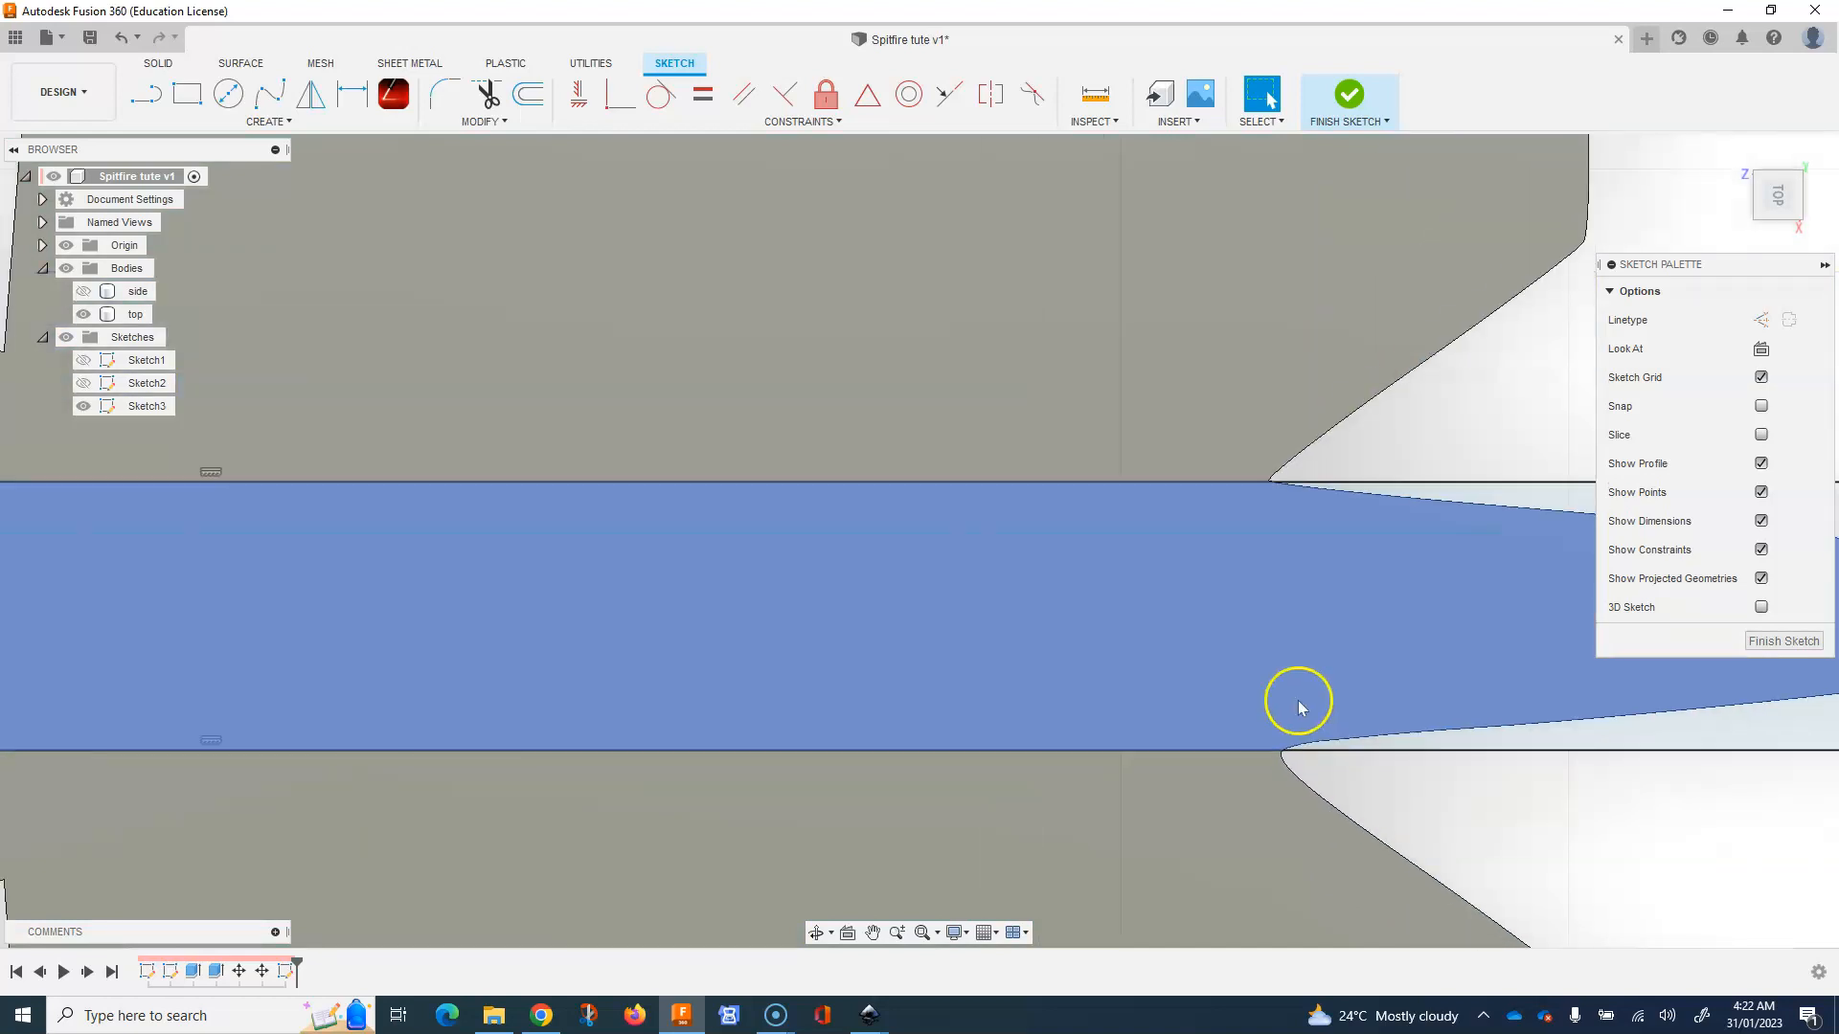
{"action": "scroll", "coordinate": [1279, 675], "scroll_direction": "down", "scroll_amount": 5}
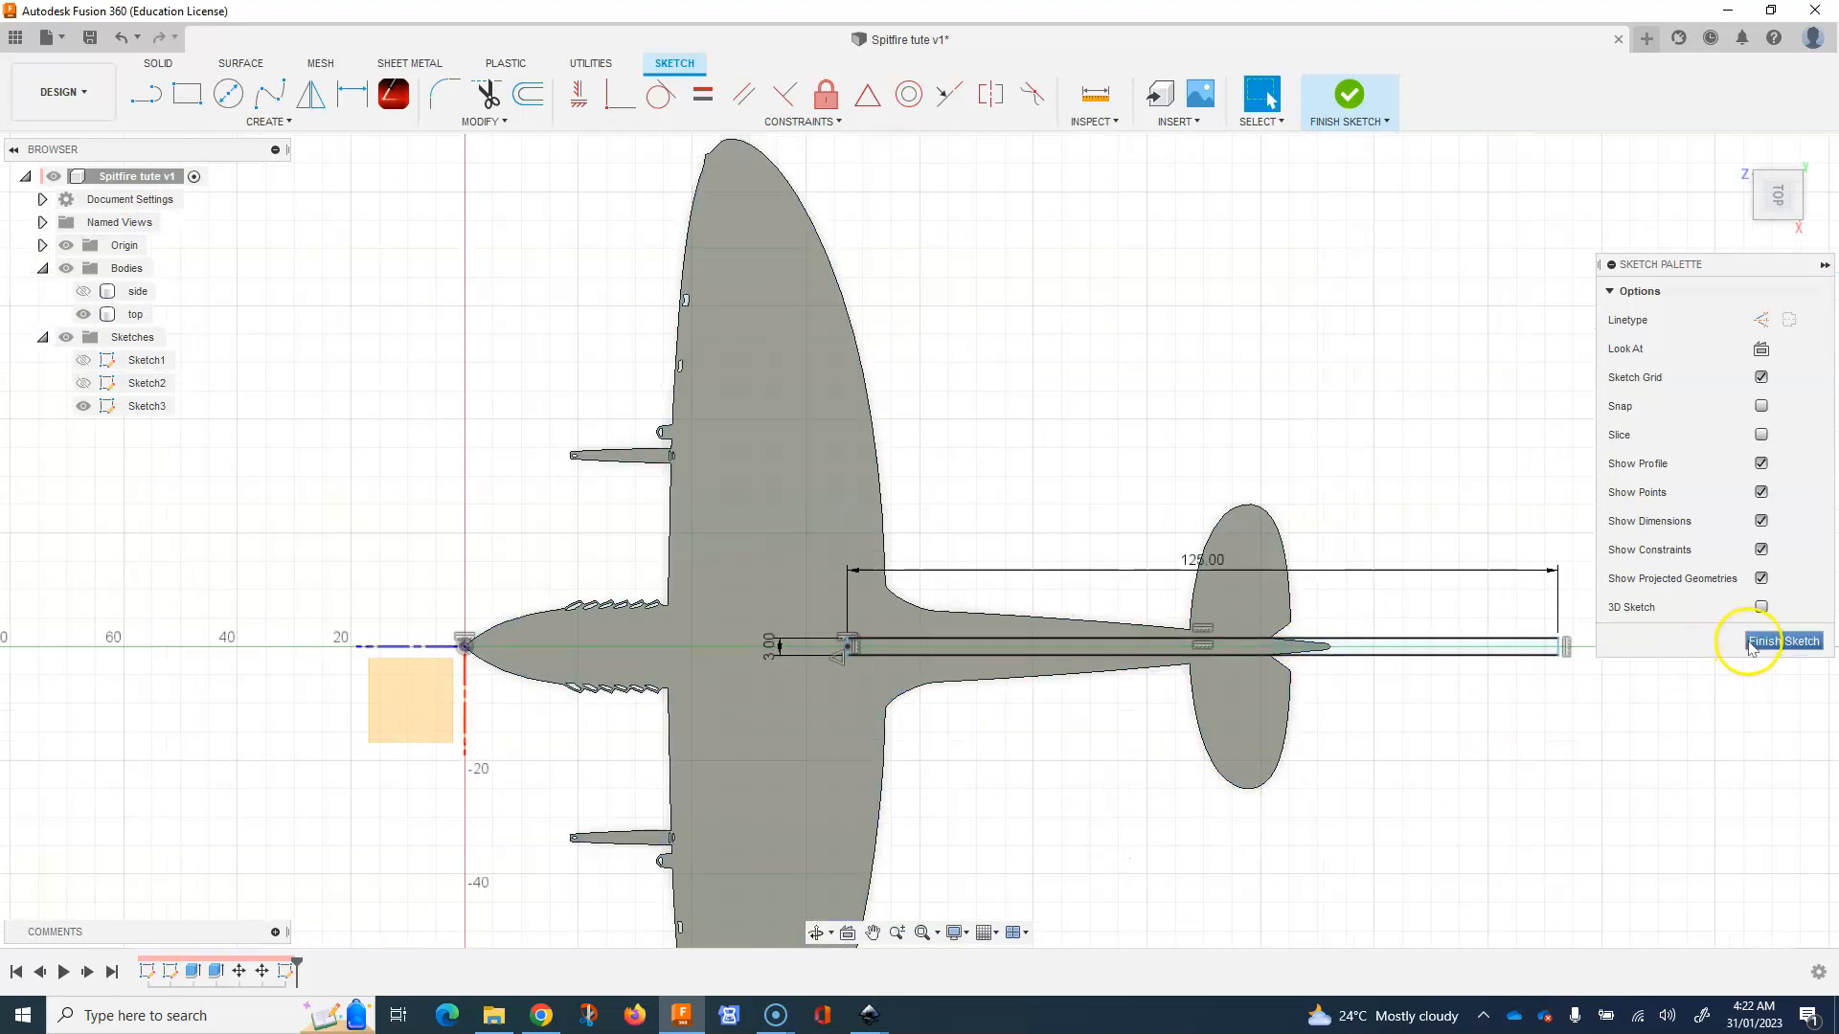
Finish the sketch and extrude the slot profile on the fuselage about 34.6 mm downward as a cut through the body.
{"action": "left_click", "coordinate": [1761, 642]}
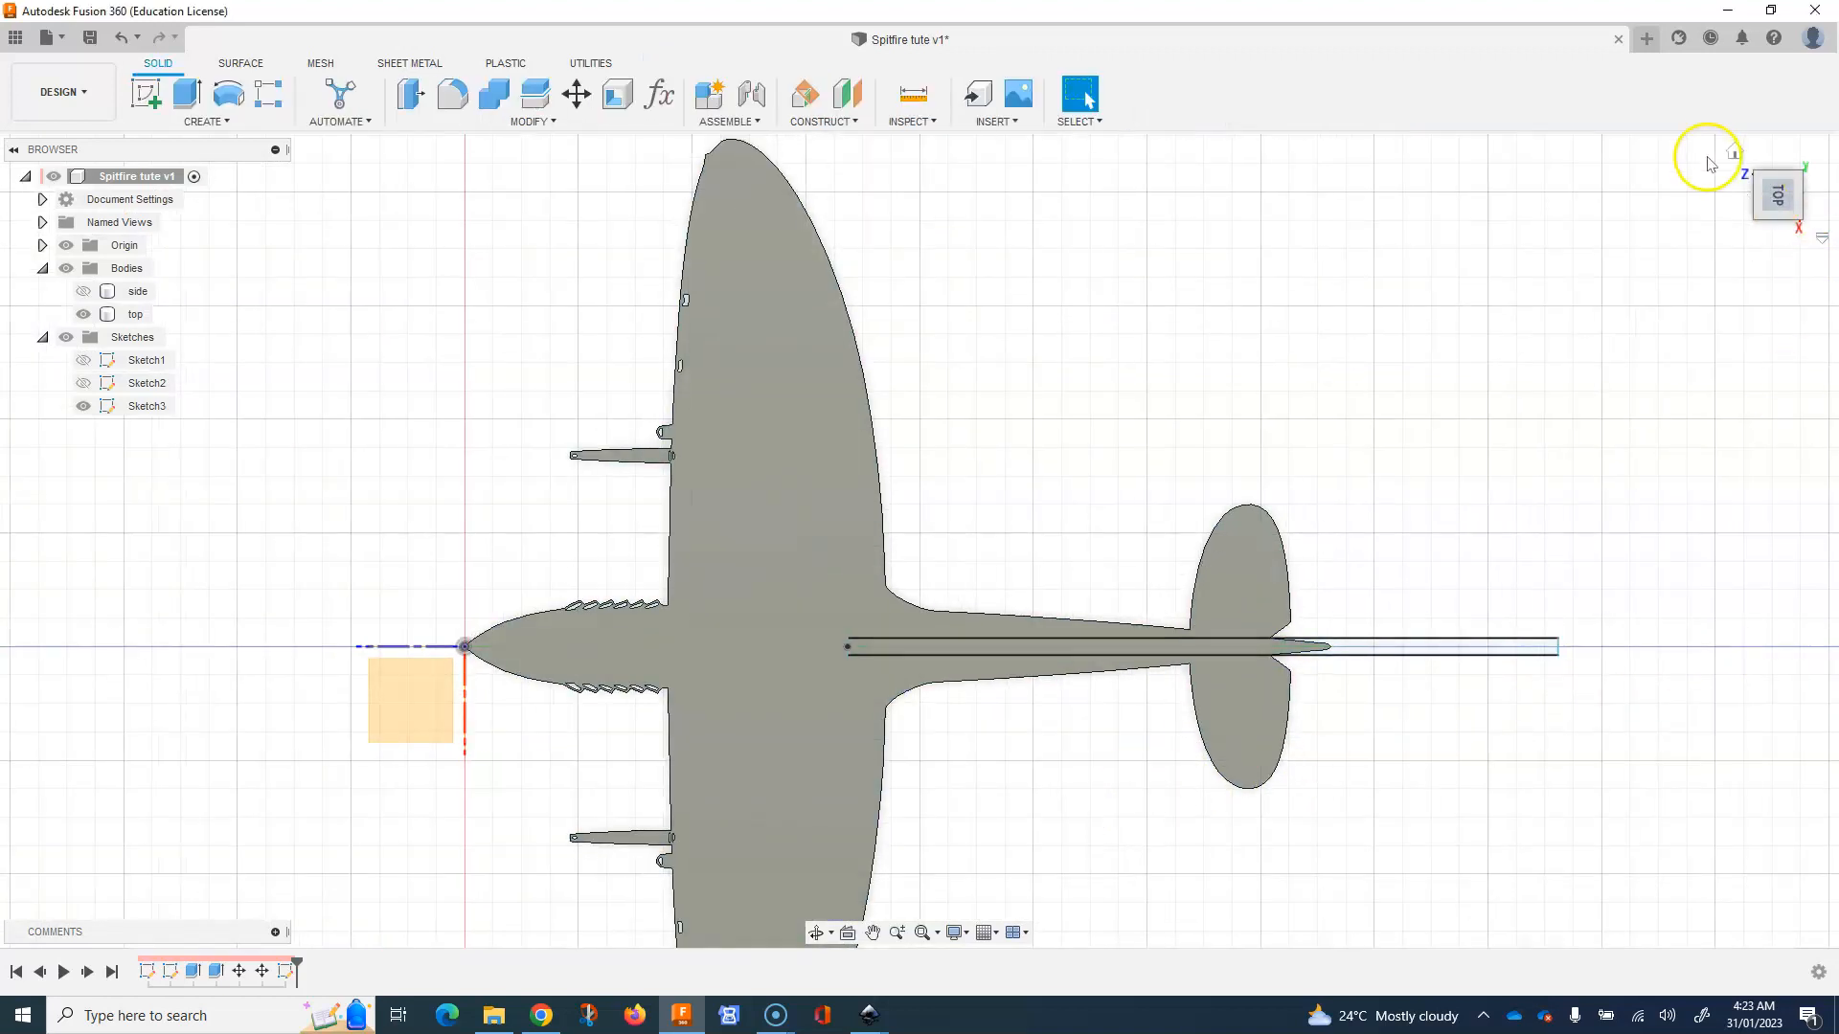
{"action": "left_click", "coordinate": [1737, 153]}
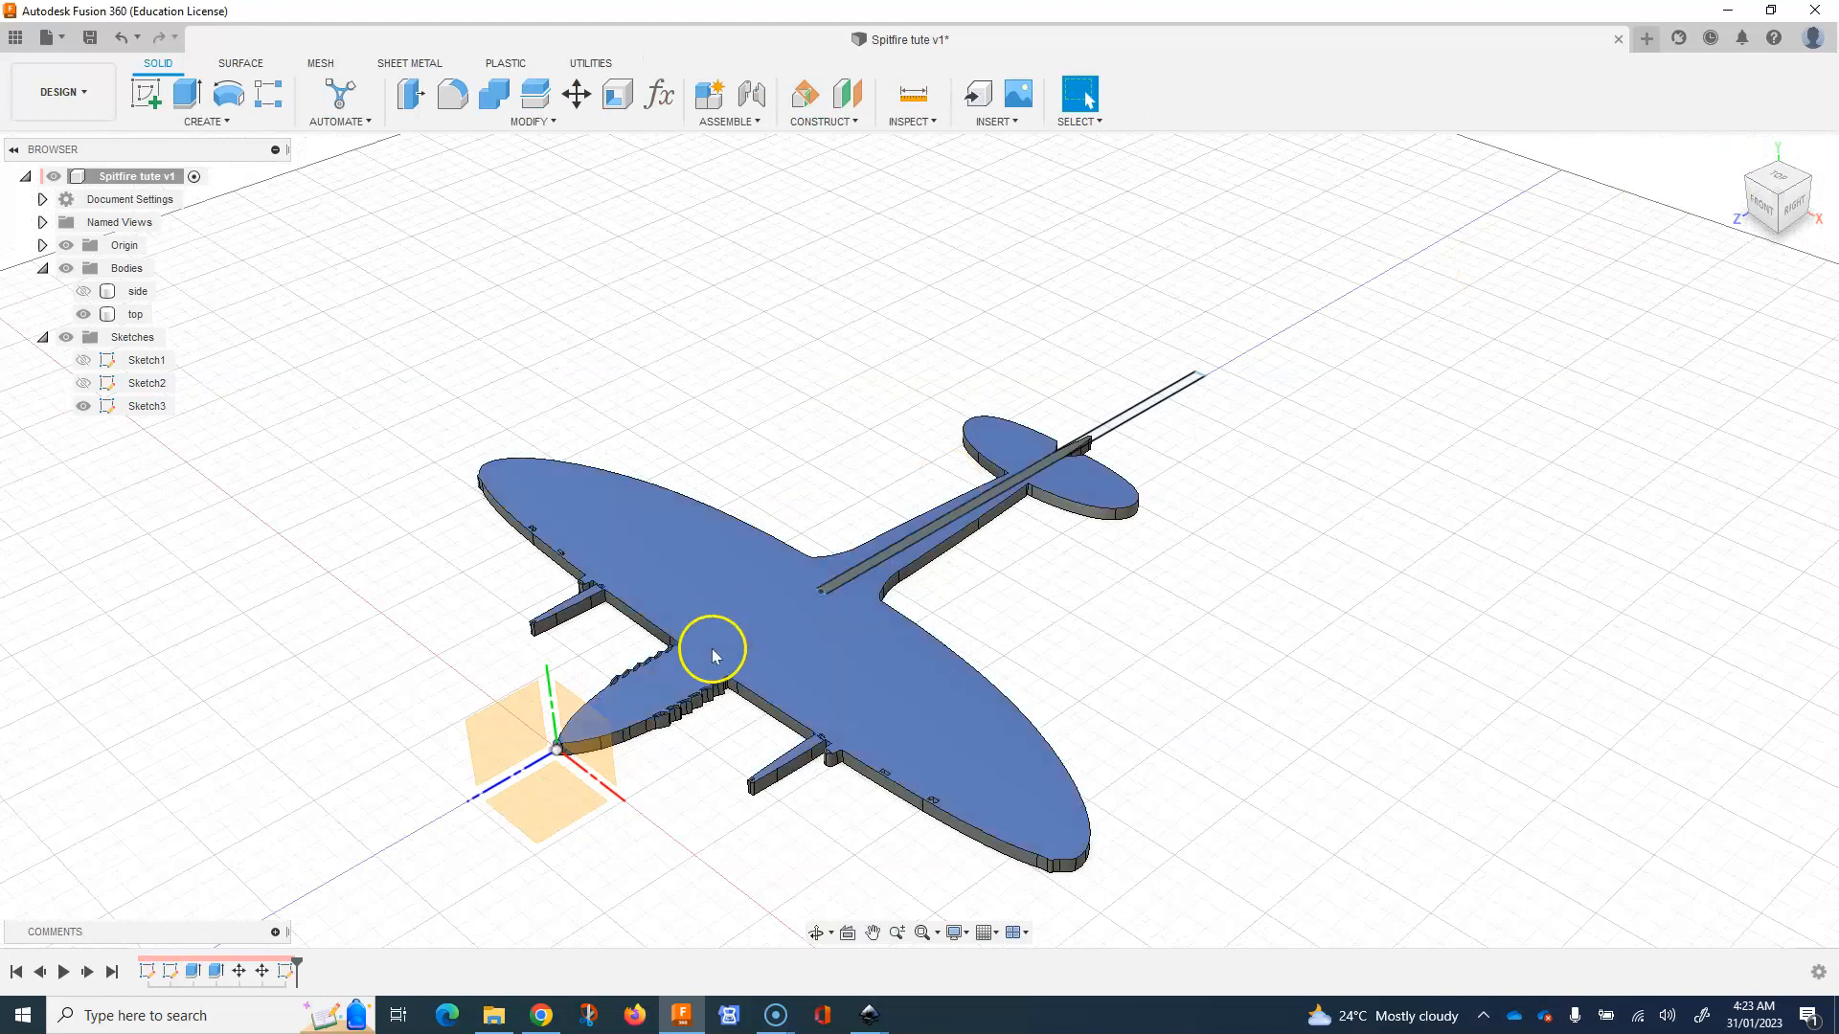
{"action": "left_click", "coordinate": [187, 93]}
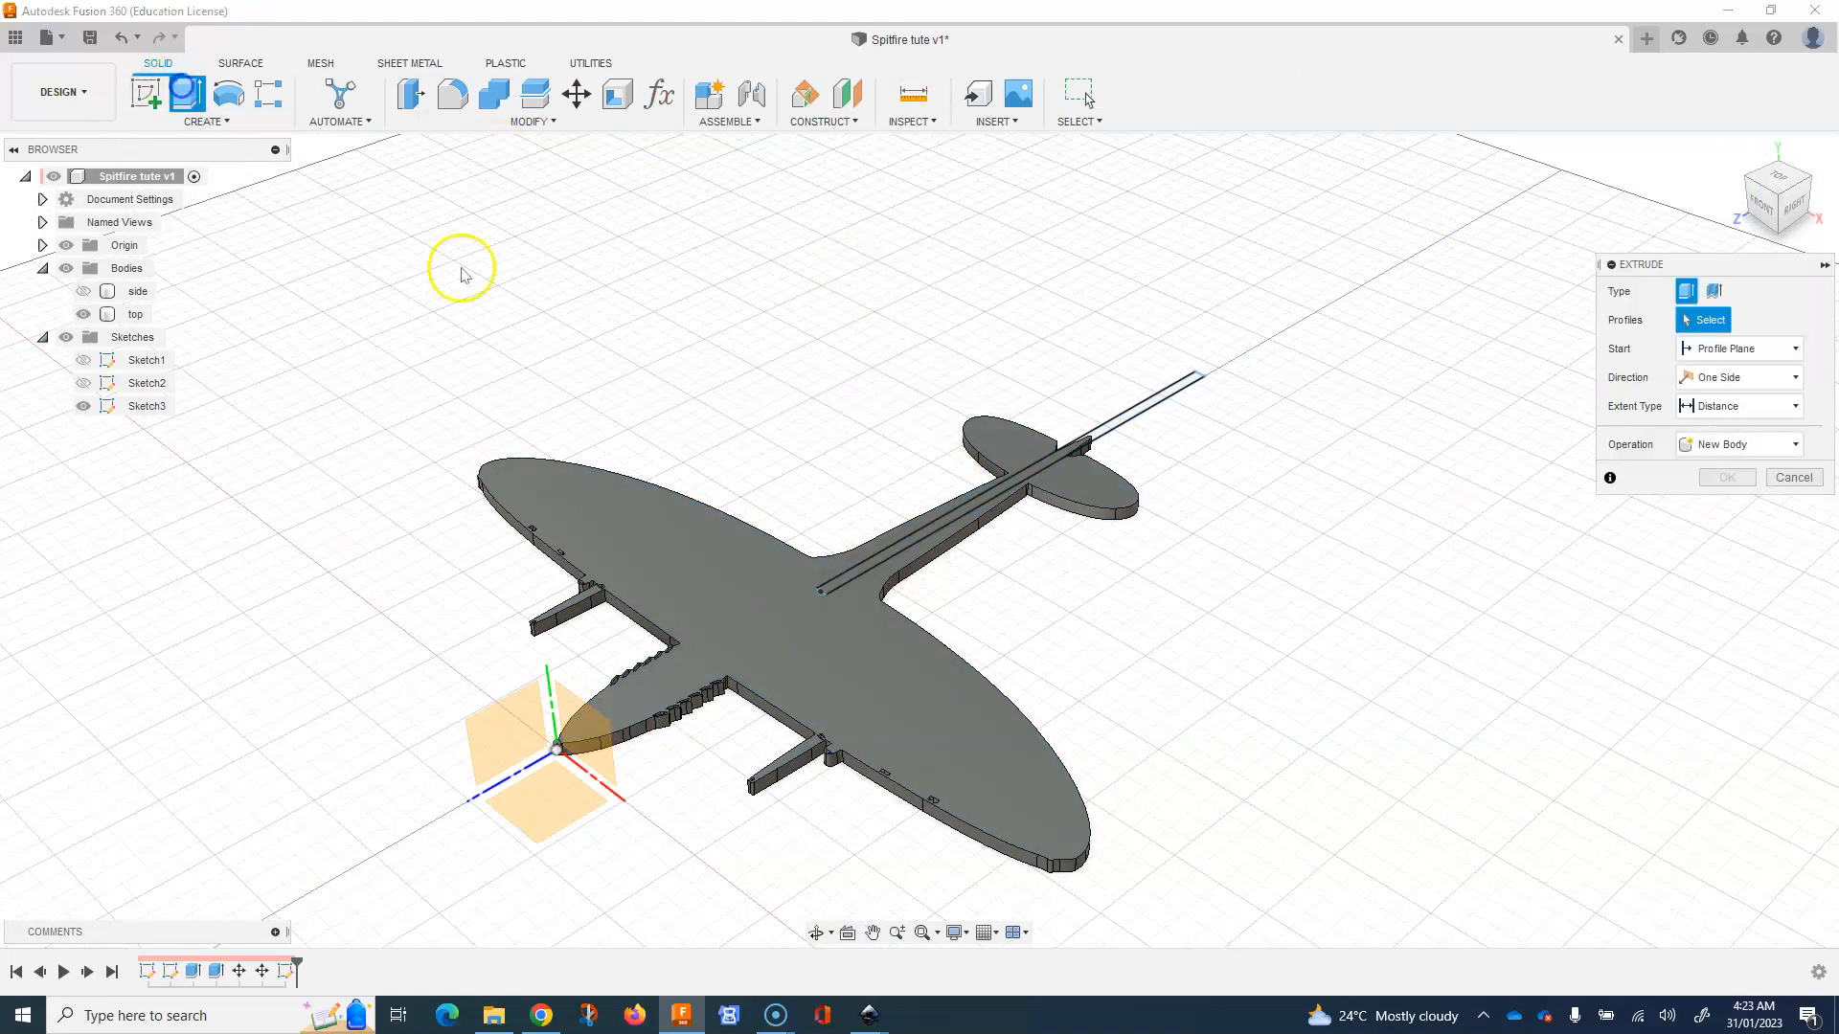
{"action": "left_click", "coordinate": [927, 534]}
{"action": "left_click_drag", "start_coordinate": [962, 486], "coordinate": [941, 625]}
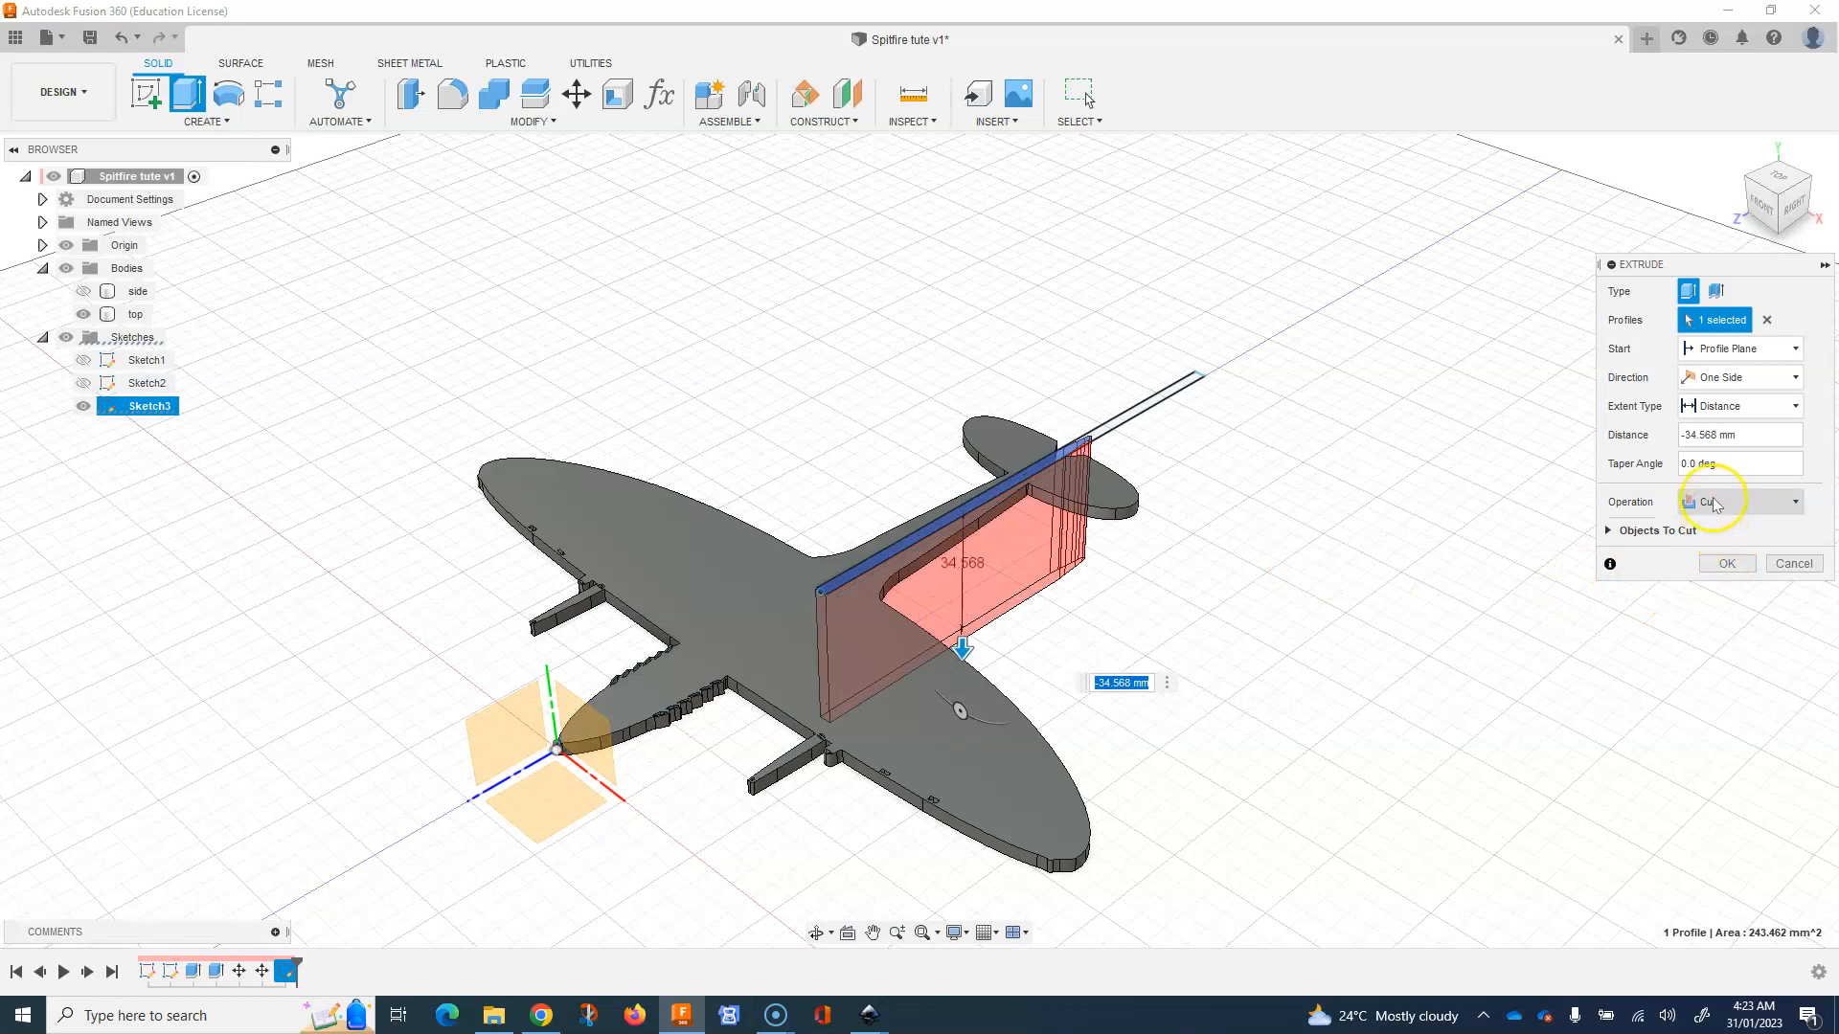
{"action": "left_click", "coordinate": [1727, 564]}
Show the side body again so it crosses the slotted top body.
{"action": "middle_click_drag", "start_coordinate": [1501, 555], "coordinate": [1379, 566], "text": "shift"}
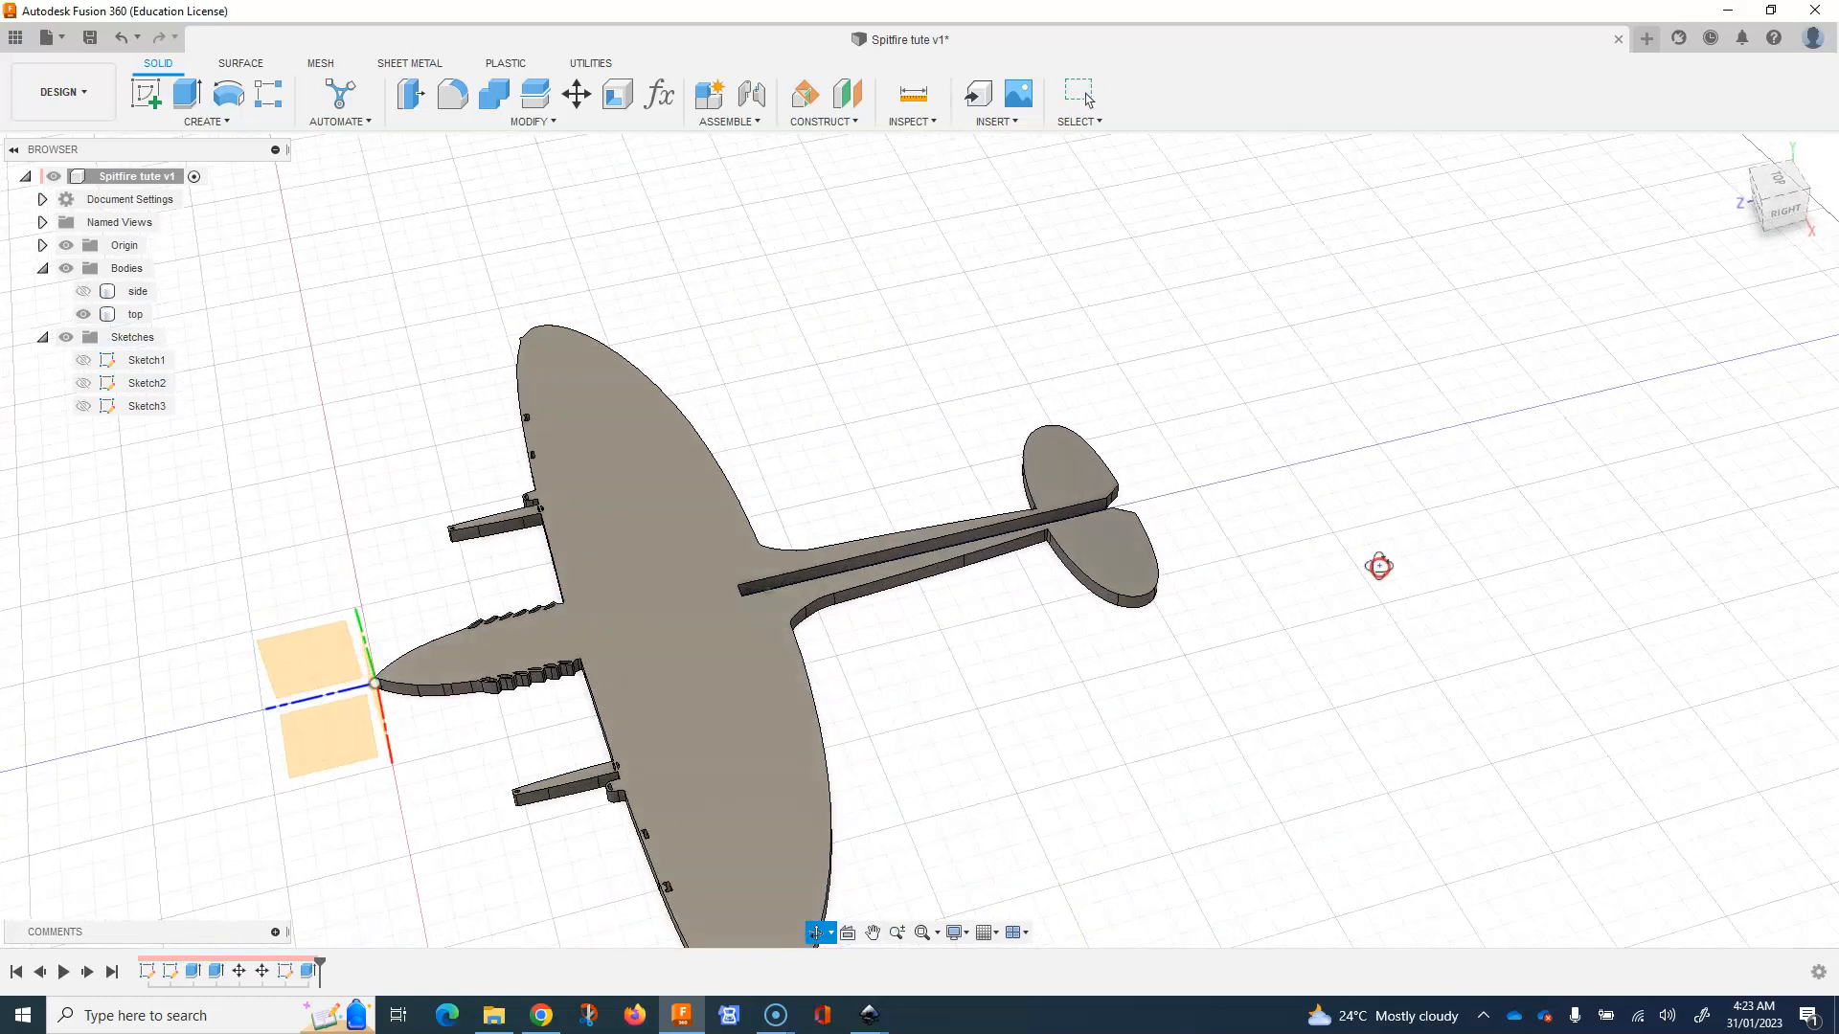
{"action": "scroll", "coordinate": [1379, 569], "scroll_direction": "down", "scroll_amount": 3}
{"action": "scroll", "coordinate": [1117, 855], "scroll_direction": "up", "scroll_amount": 2}
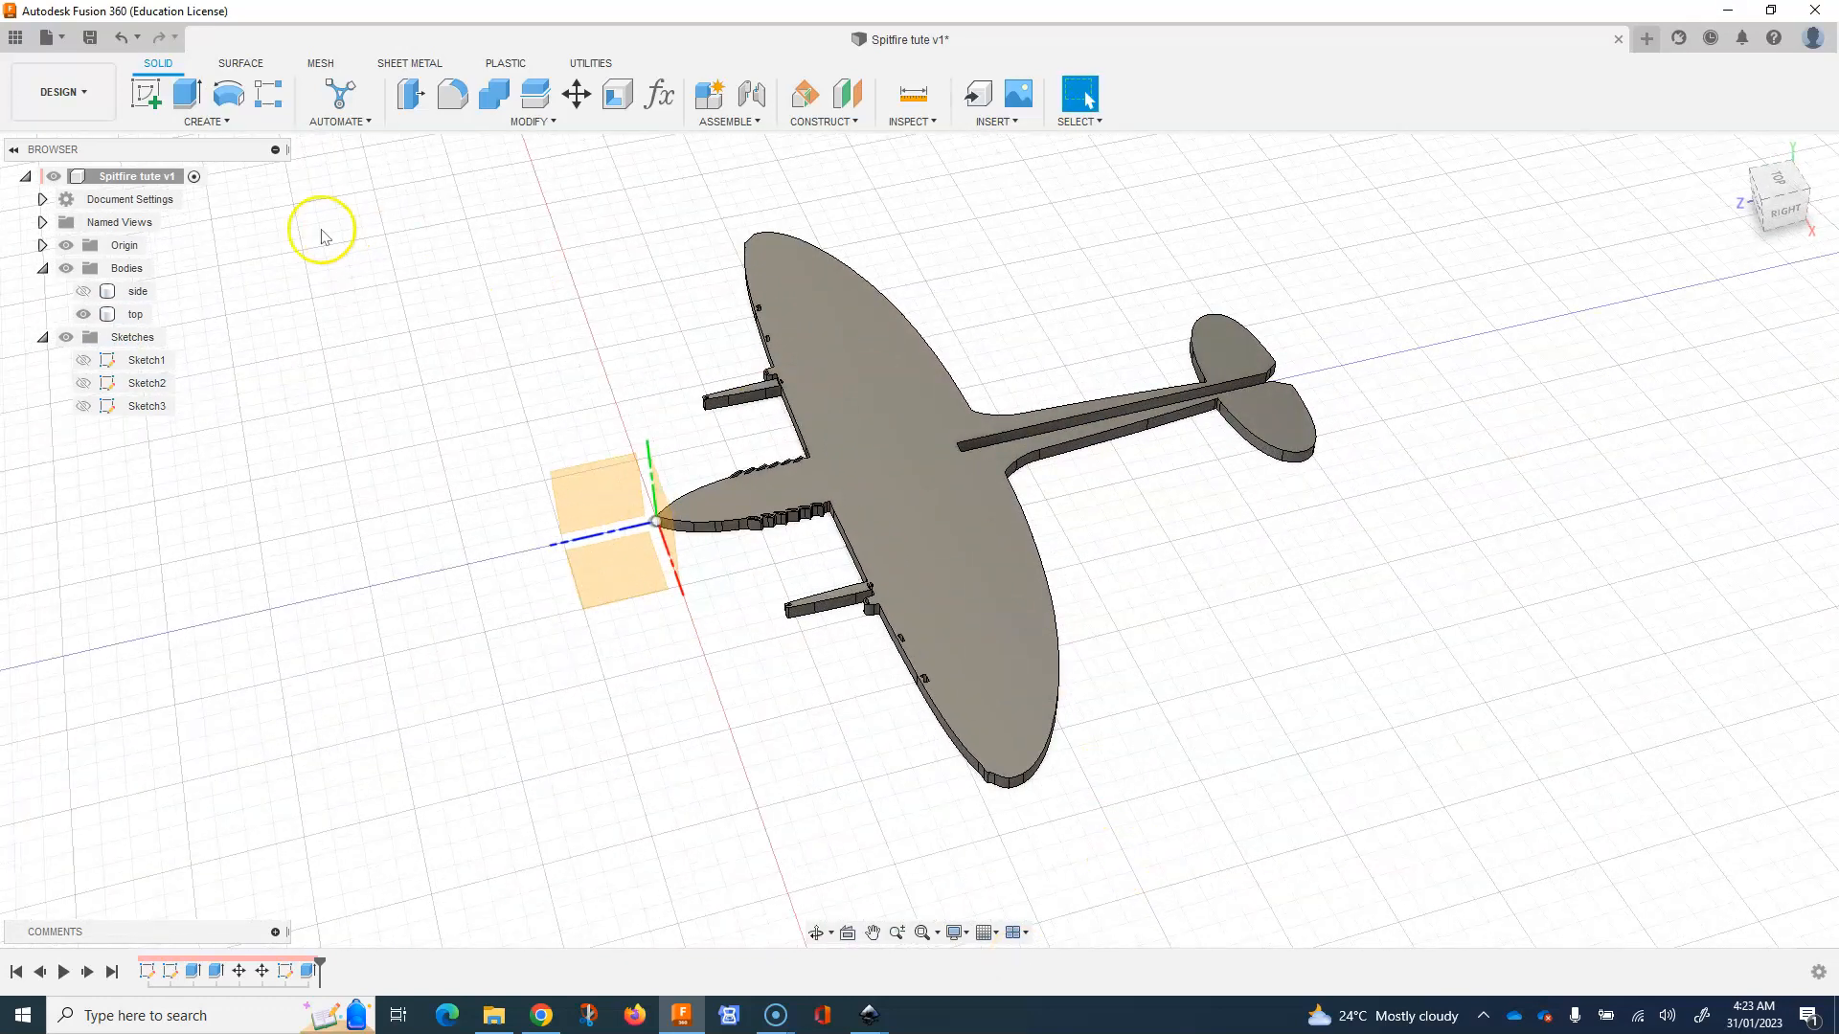
{"action": "left_click", "coordinate": [82, 292]}
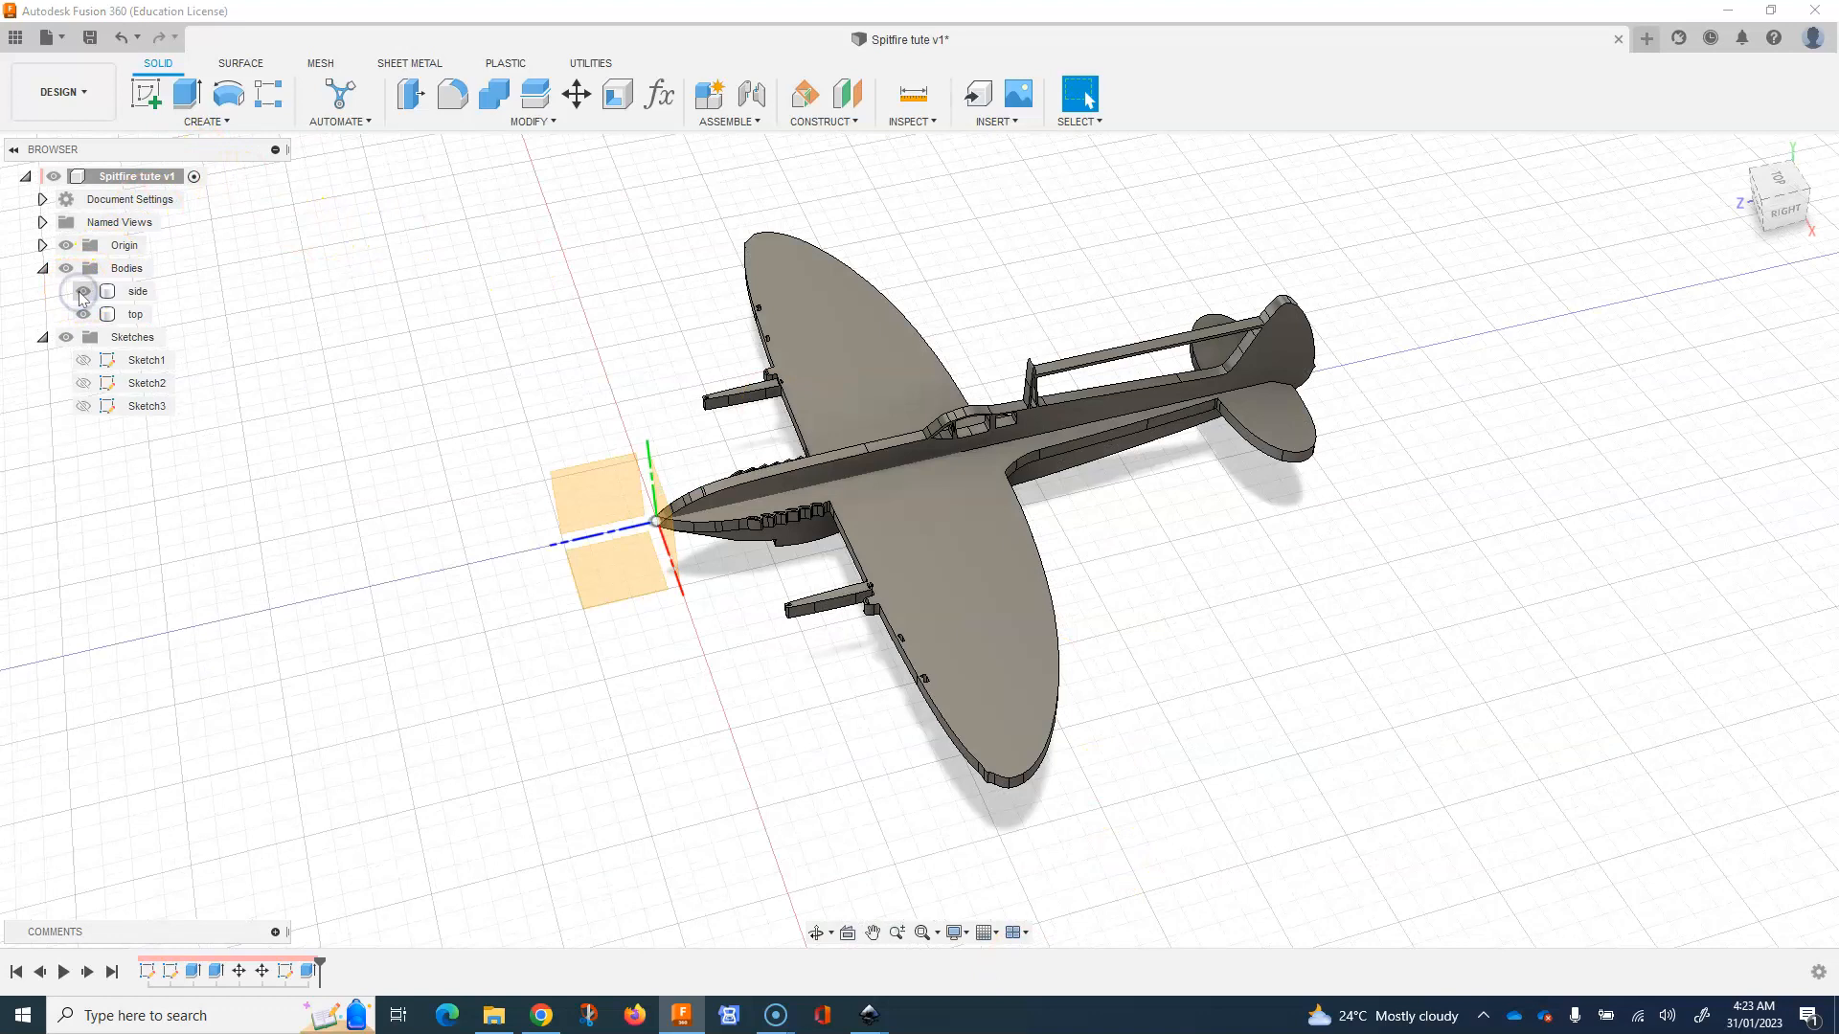
Try a Combine cut with the side body as target and the top body as tool, keeping the tool body.
{"action": "left_click", "coordinate": [495, 94]}
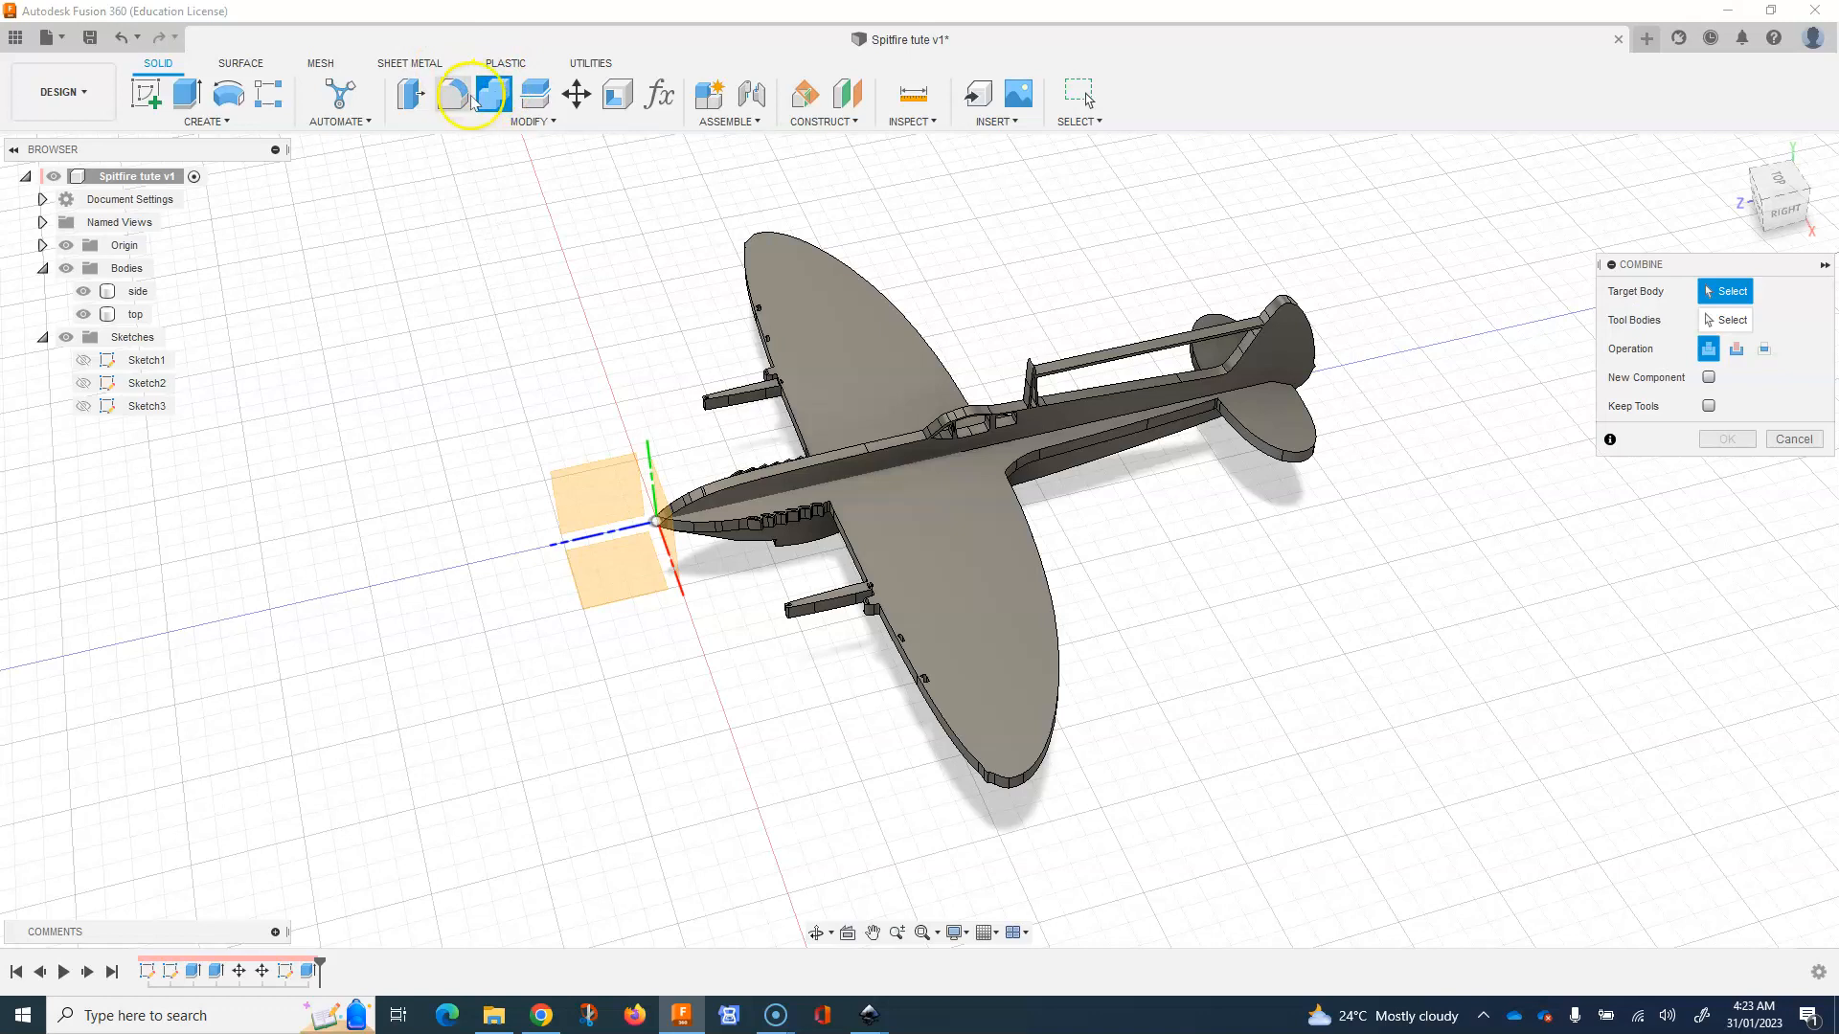
{"action": "left_click", "coordinate": [1293, 345]}
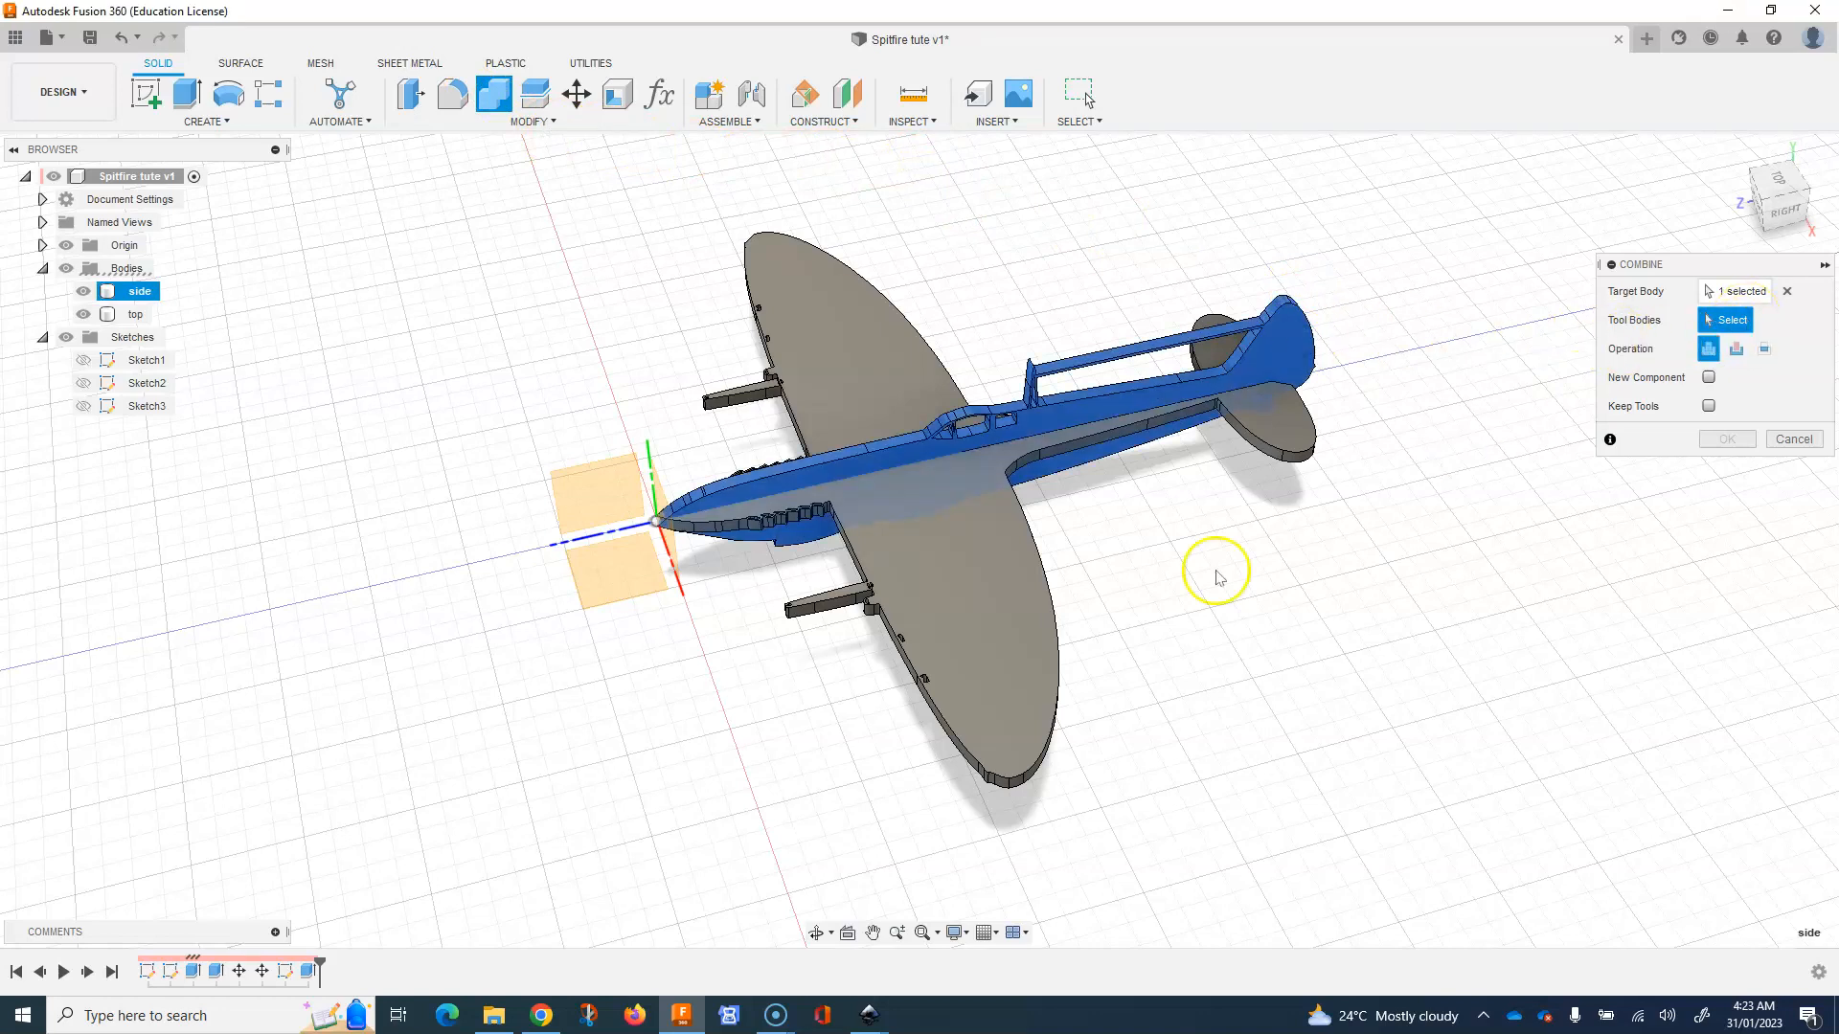
{"action": "left_click", "coordinate": [975, 637]}
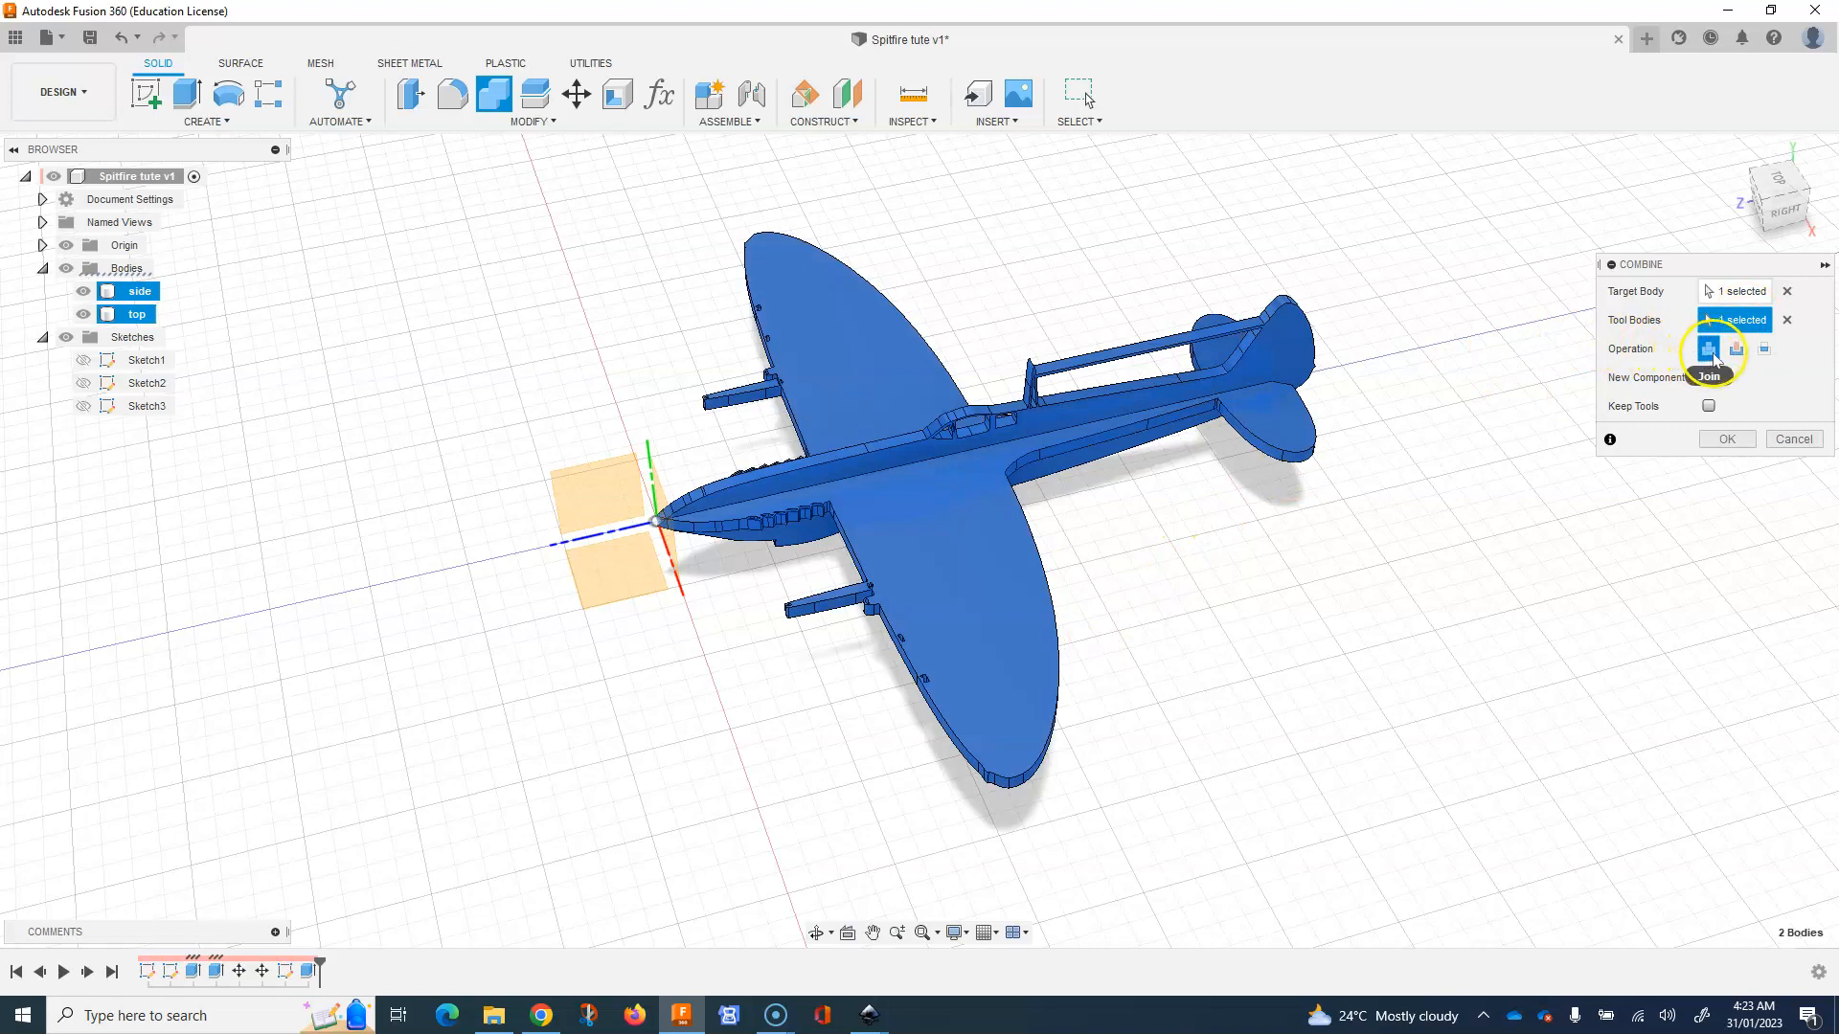
{"action": "left_click", "coordinate": [1738, 349]}
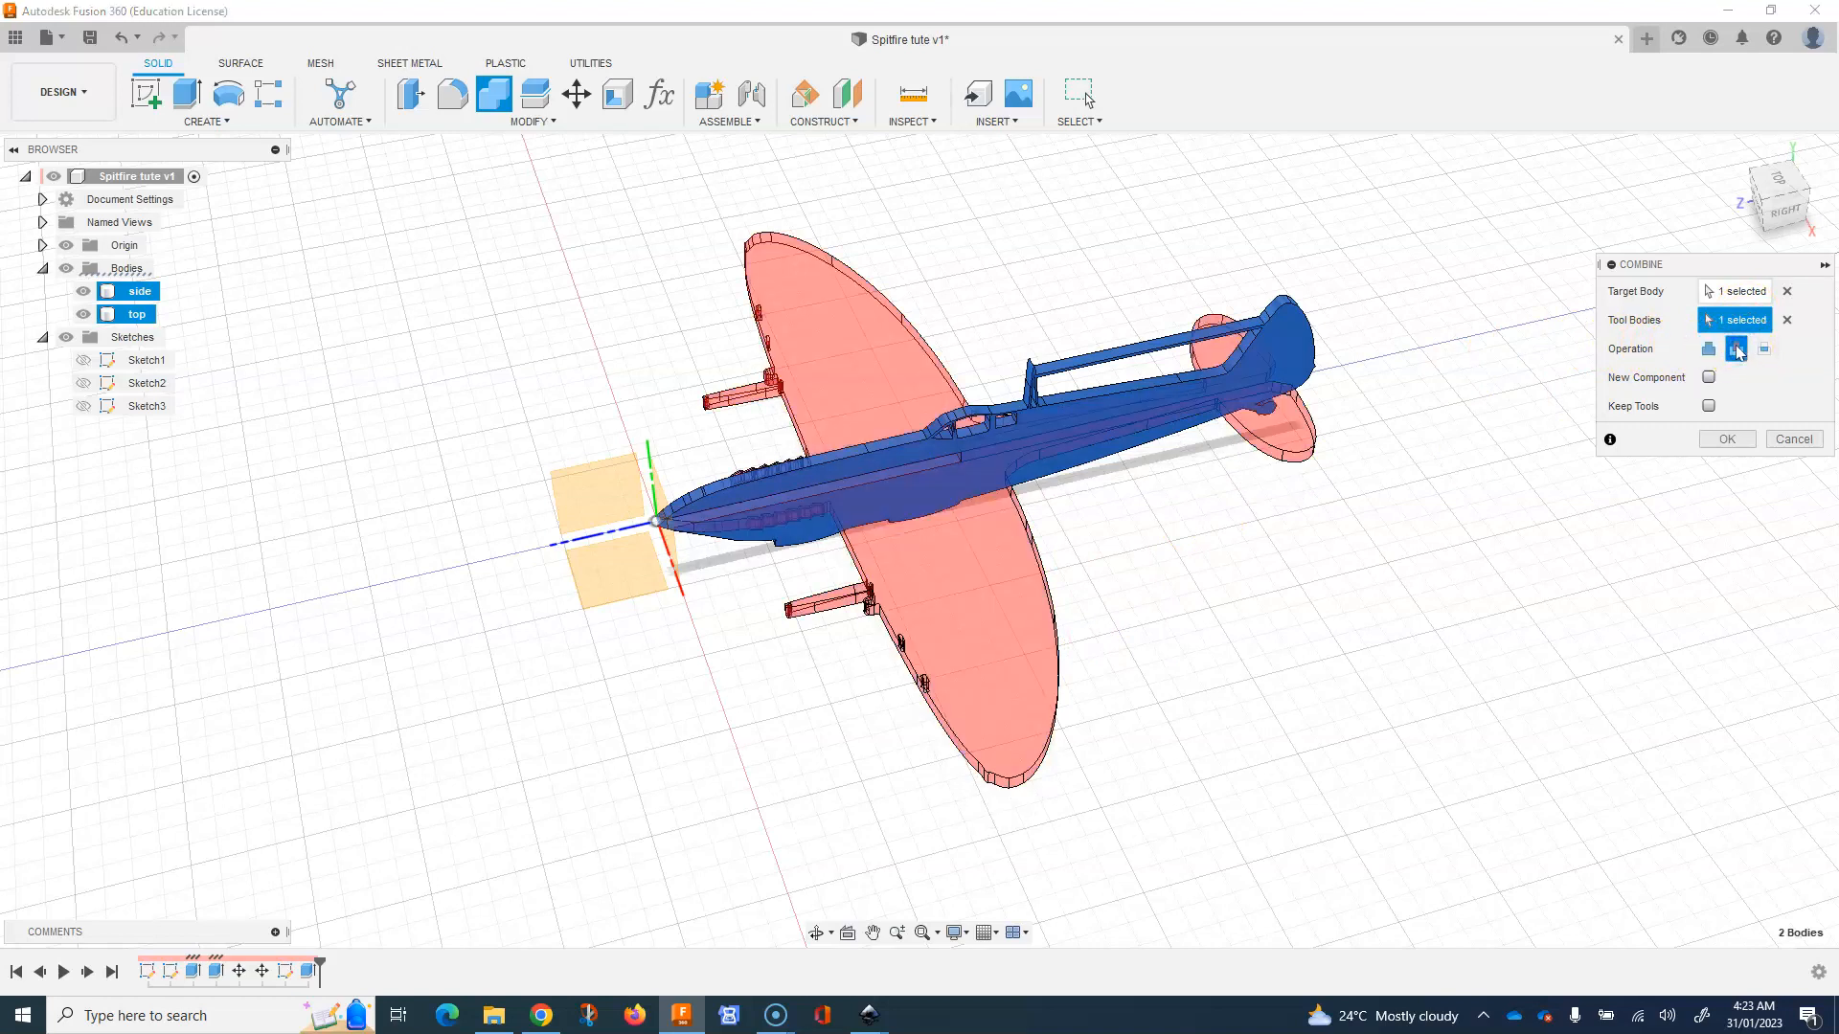
{"action": "left_click", "coordinate": [1707, 407]}
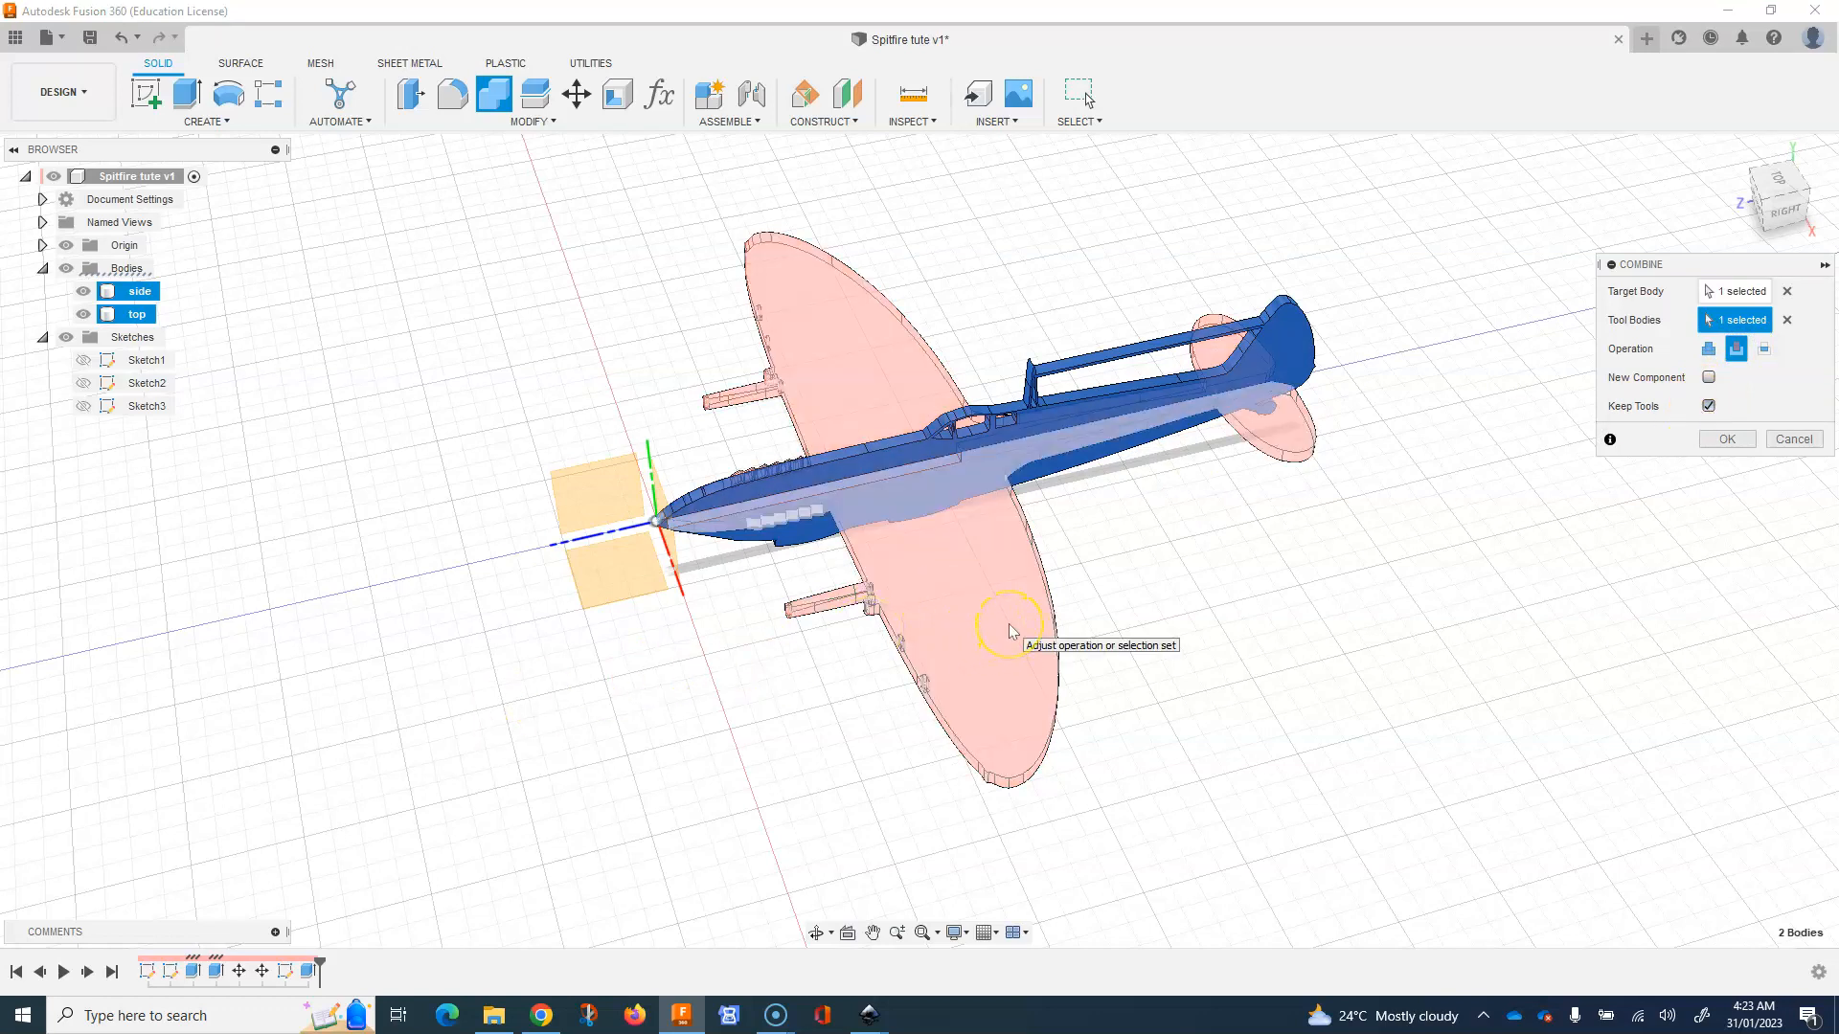
{"action": "left_click", "coordinate": [1492, 464]}
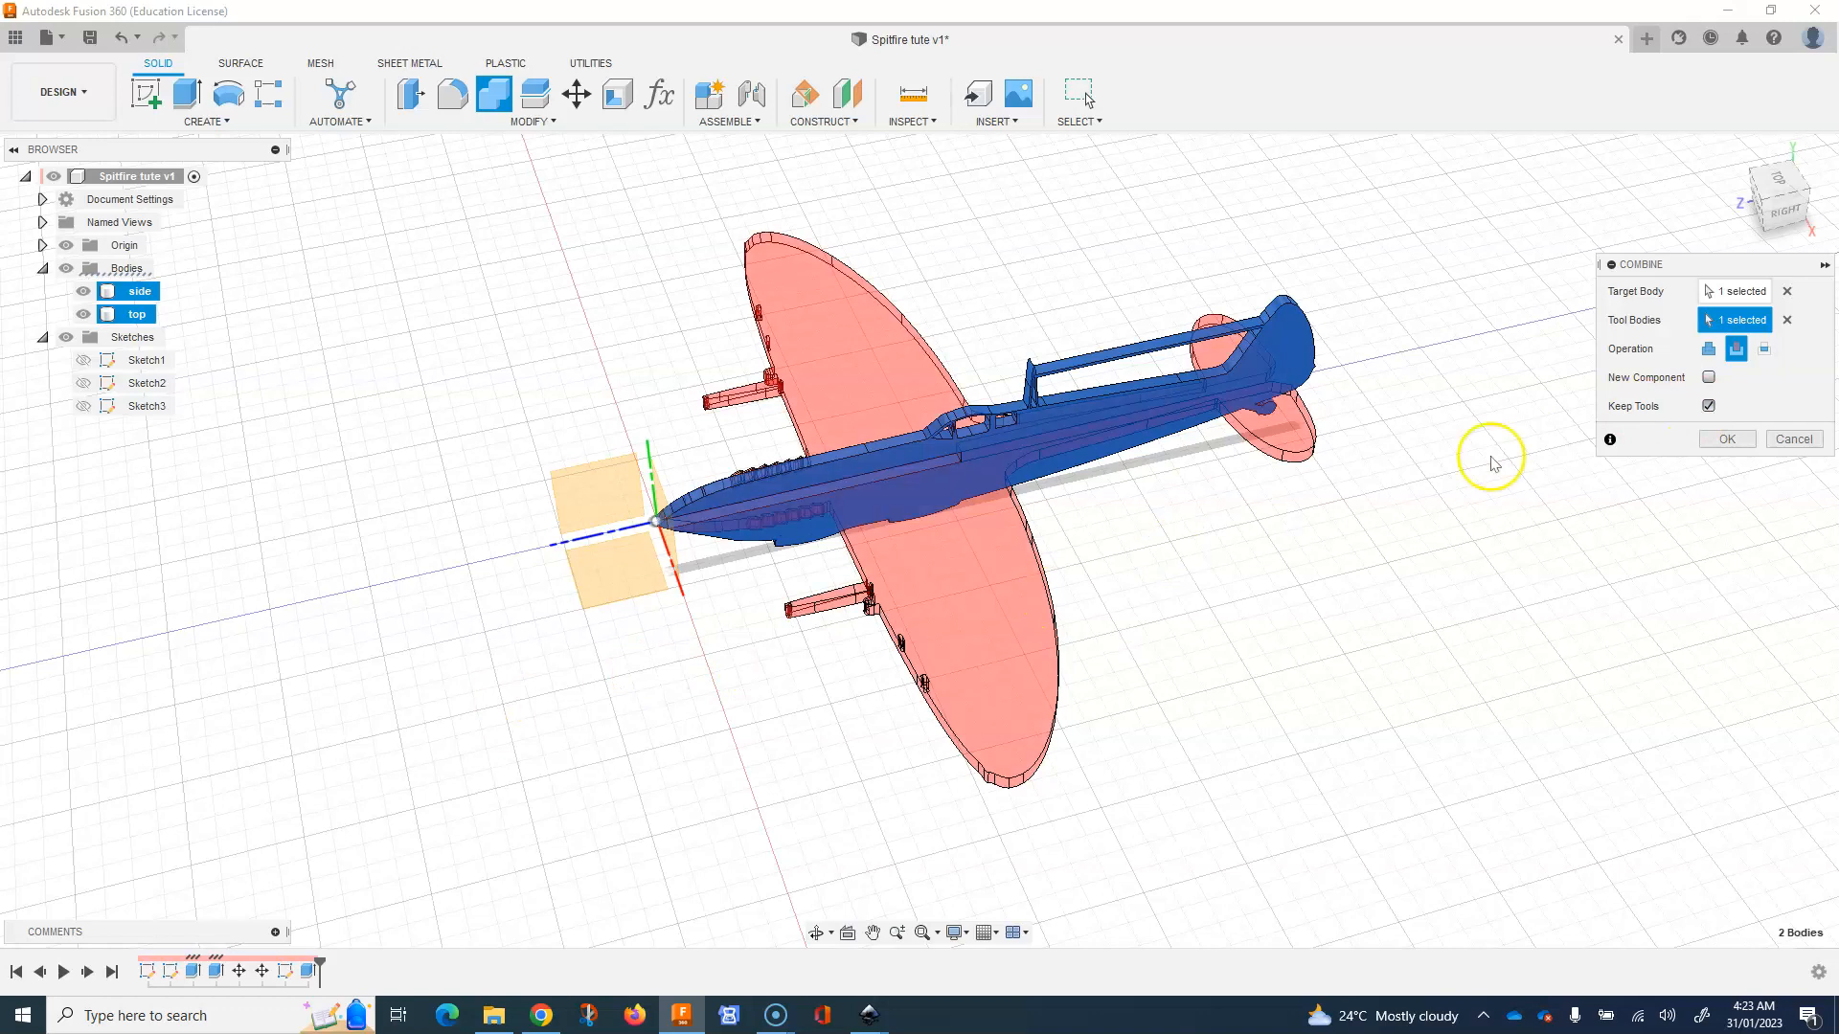
{"action": "left_click", "coordinate": [1730, 440]}
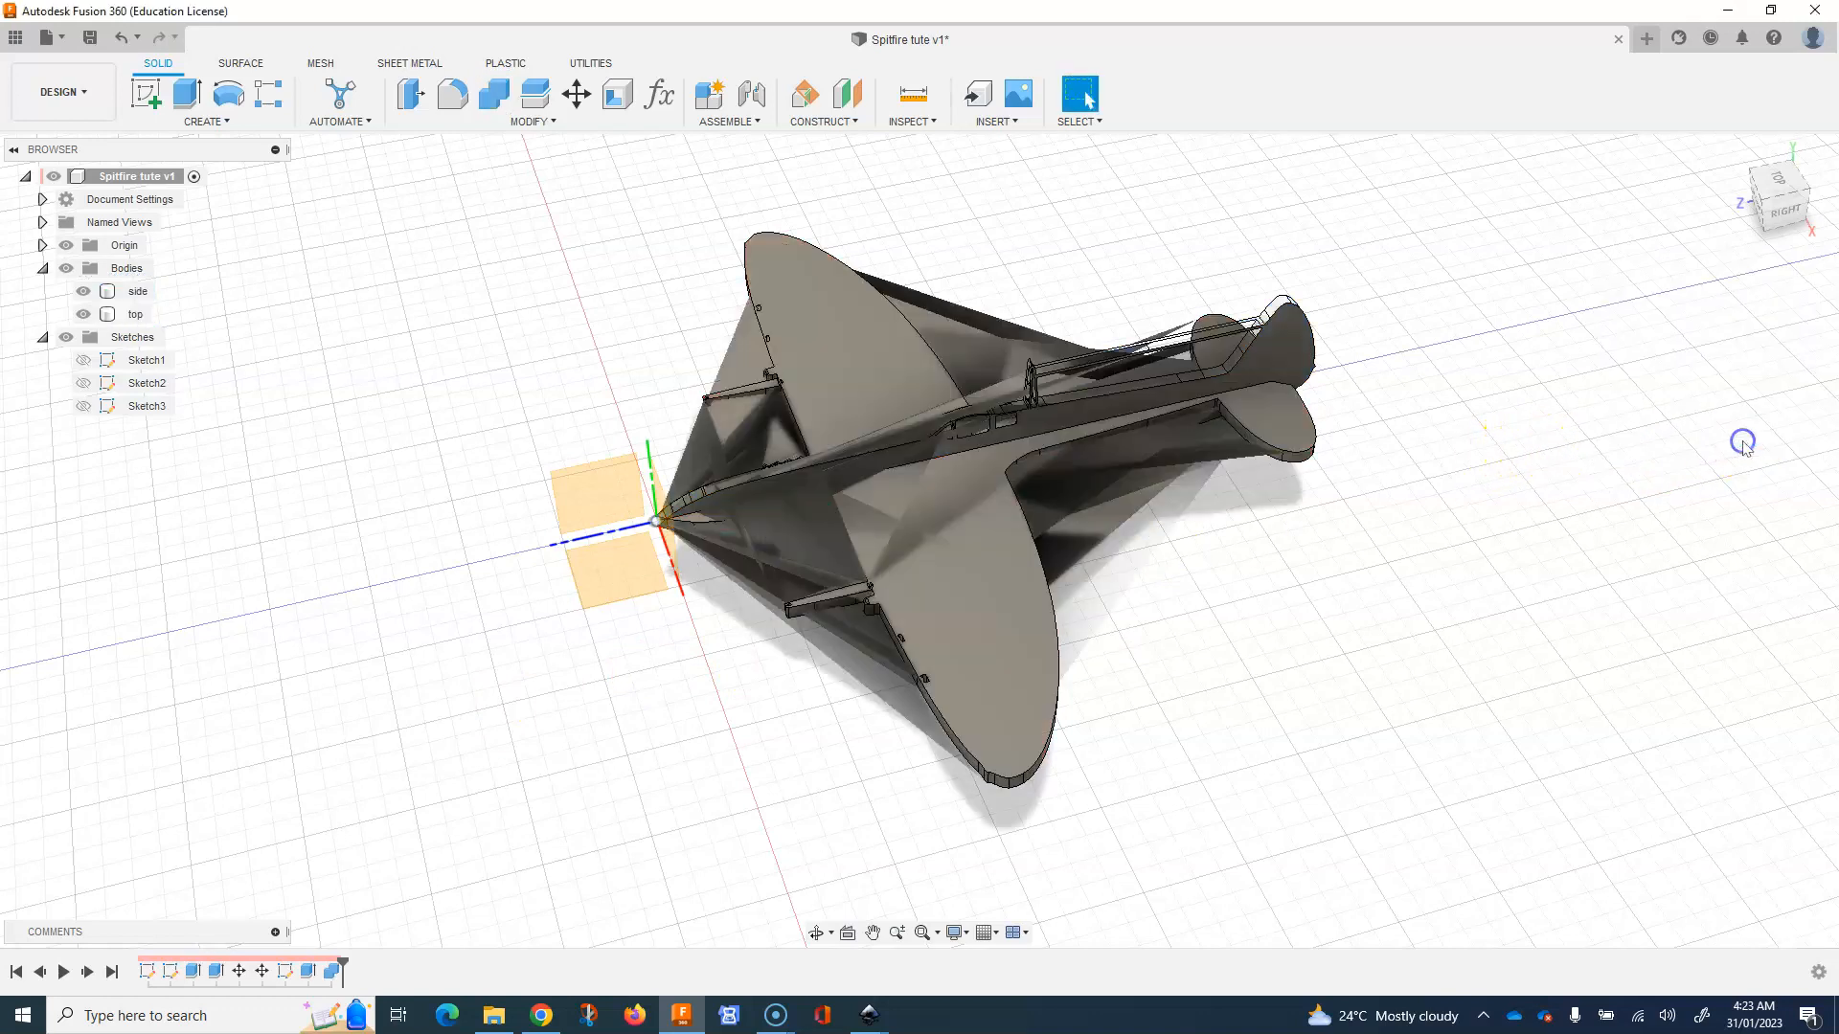
Inspect the combined bodies around the wings and undo the Combine cut.
{"action": "scroll", "coordinate": [1367, 634], "scroll_direction": "down", "scroll_amount": 4}
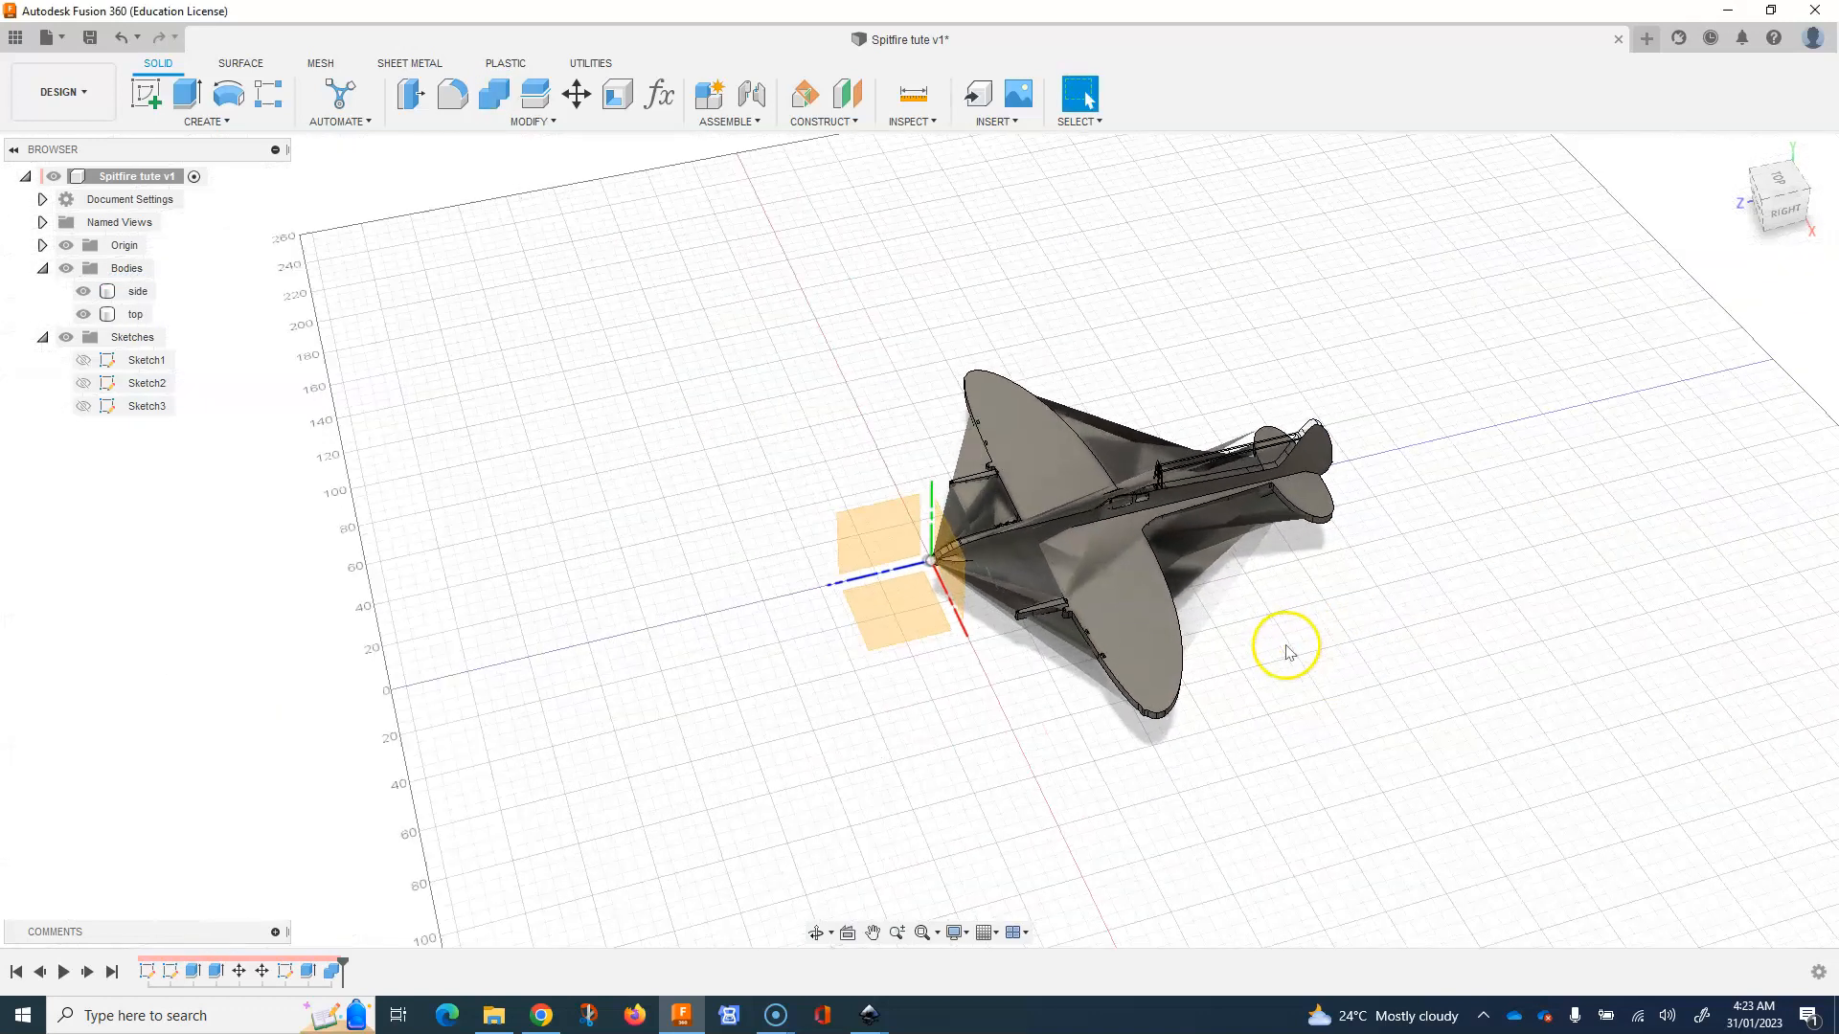
{"action": "scroll", "coordinate": [1293, 646], "scroll_direction": "up", "scroll_amount": 5}
{"action": "left_click", "coordinate": [1085, 586]}
{"action": "mouse_move", "coordinate": [1067, 587]}
{"action": "middle_mouse_down", "text": "shift"}
{"action": "mouse_move", "coordinate": [1154, 517]}
{"action": "mouse_move", "coordinate": [1166, 456]}
{"action": "mouse_move", "coordinate": [973, 566]}
{"action": "mouse_move", "coordinate": [1074, 611]}
{"action": "middle_mouse_up", "text": "shift"}
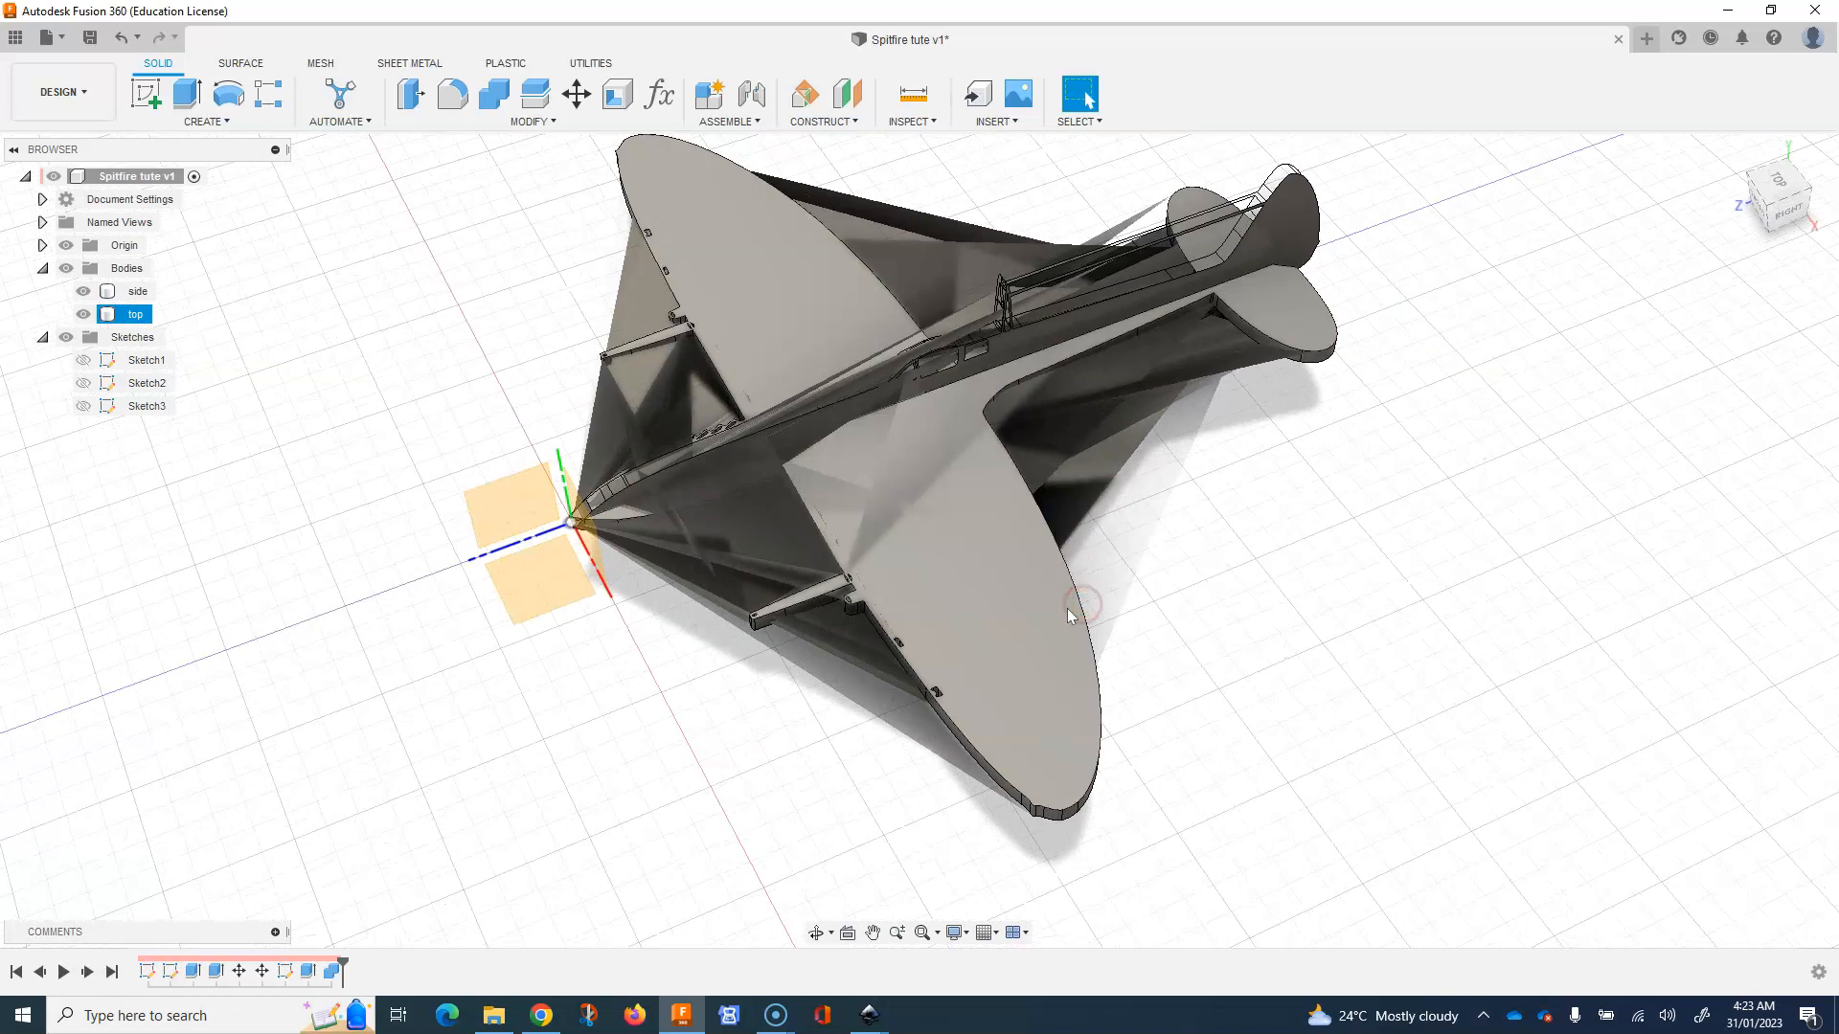
{"action": "key", "text": "ctrl+z"}
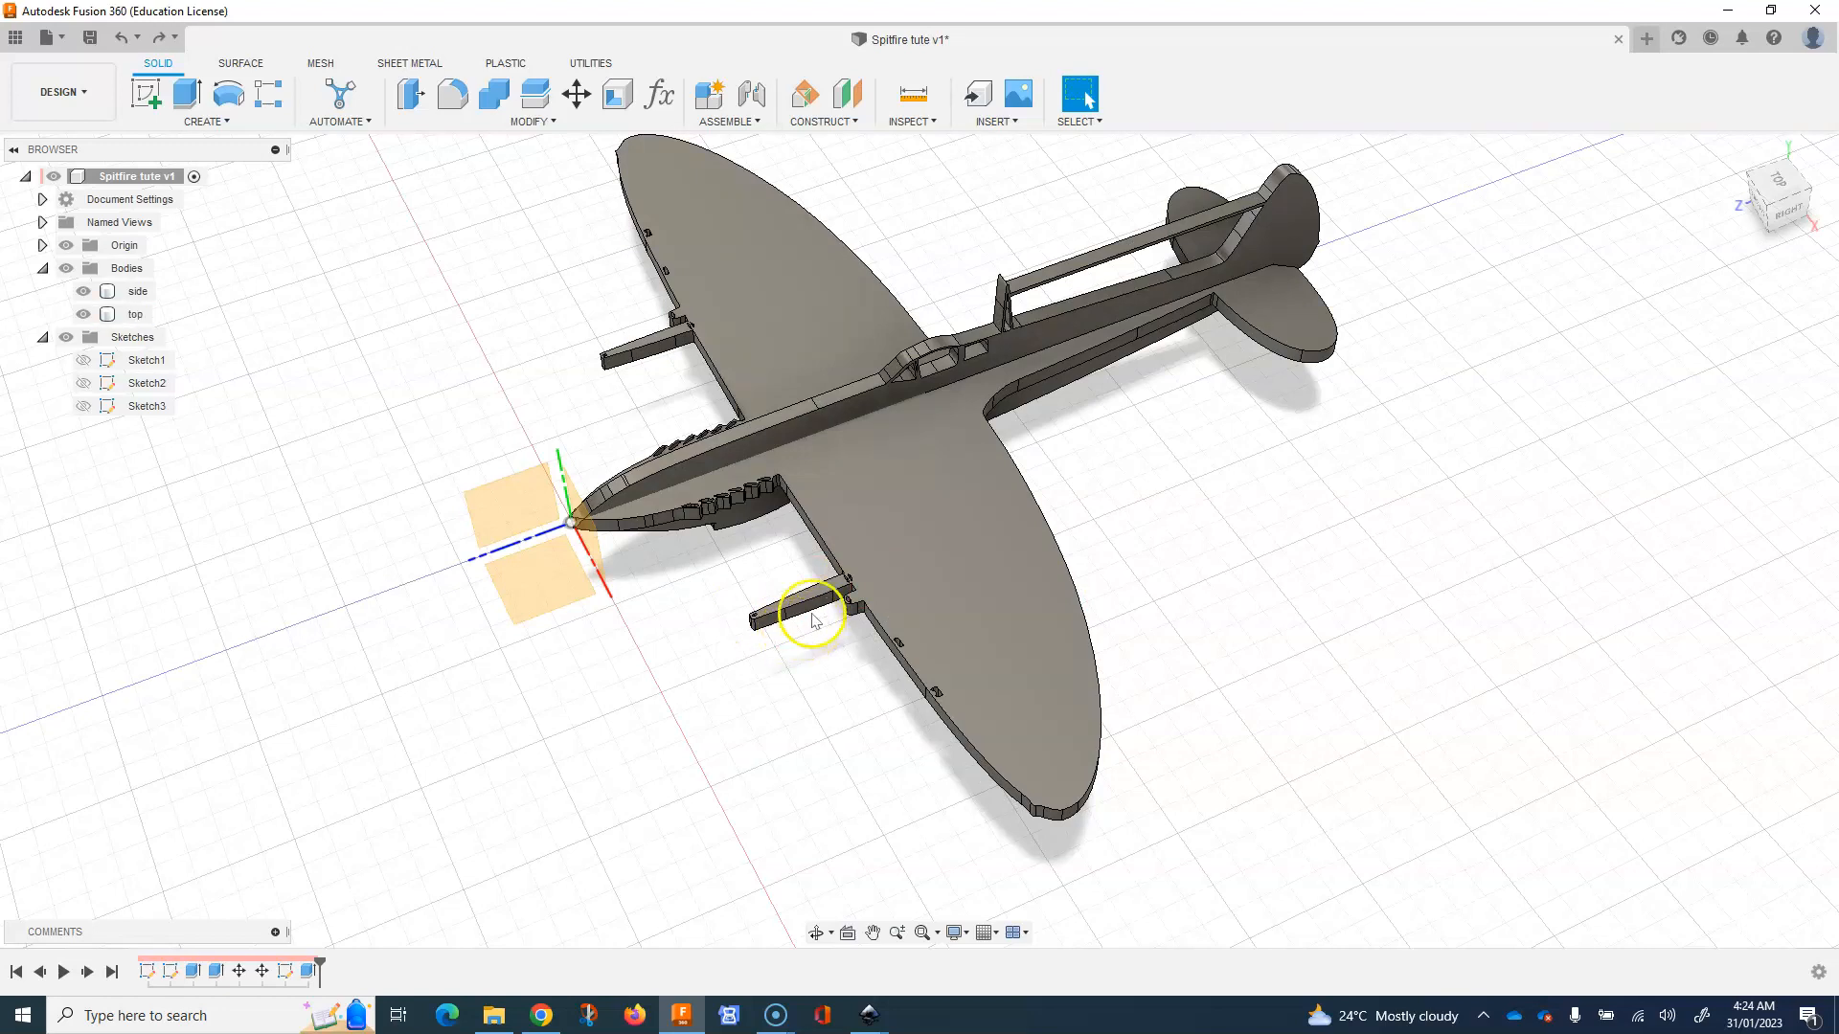
Undo the side body's visibility change and redo the steps up to the Combine cut.
{"action": "mouse_move", "coordinate": [792, 545]}
{"action": "middle_mouse_down", "text": "shift"}
{"action": "mouse_move", "coordinate": [820, 508]}
{"action": "mouse_move", "coordinate": [775, 564]}
{"action": "middle_mouse_up", "text": "shift"}
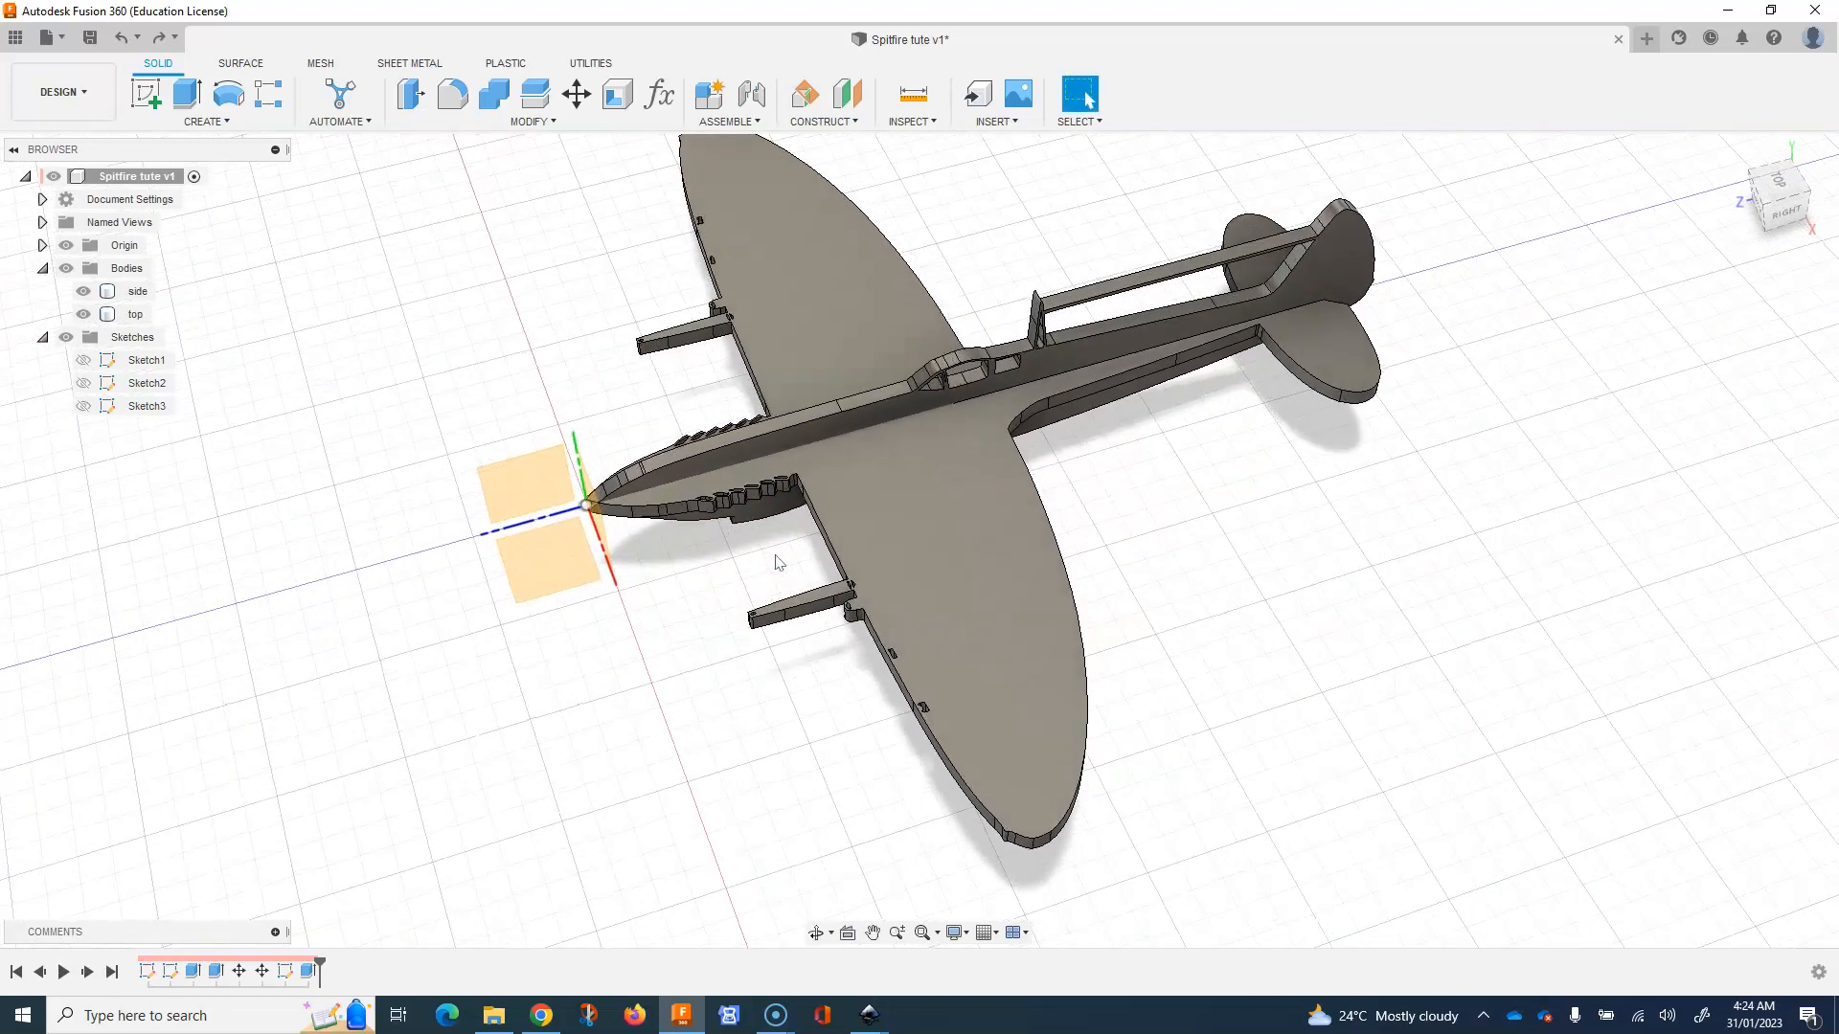
{"action": "key", "text": "ctrl+z"}
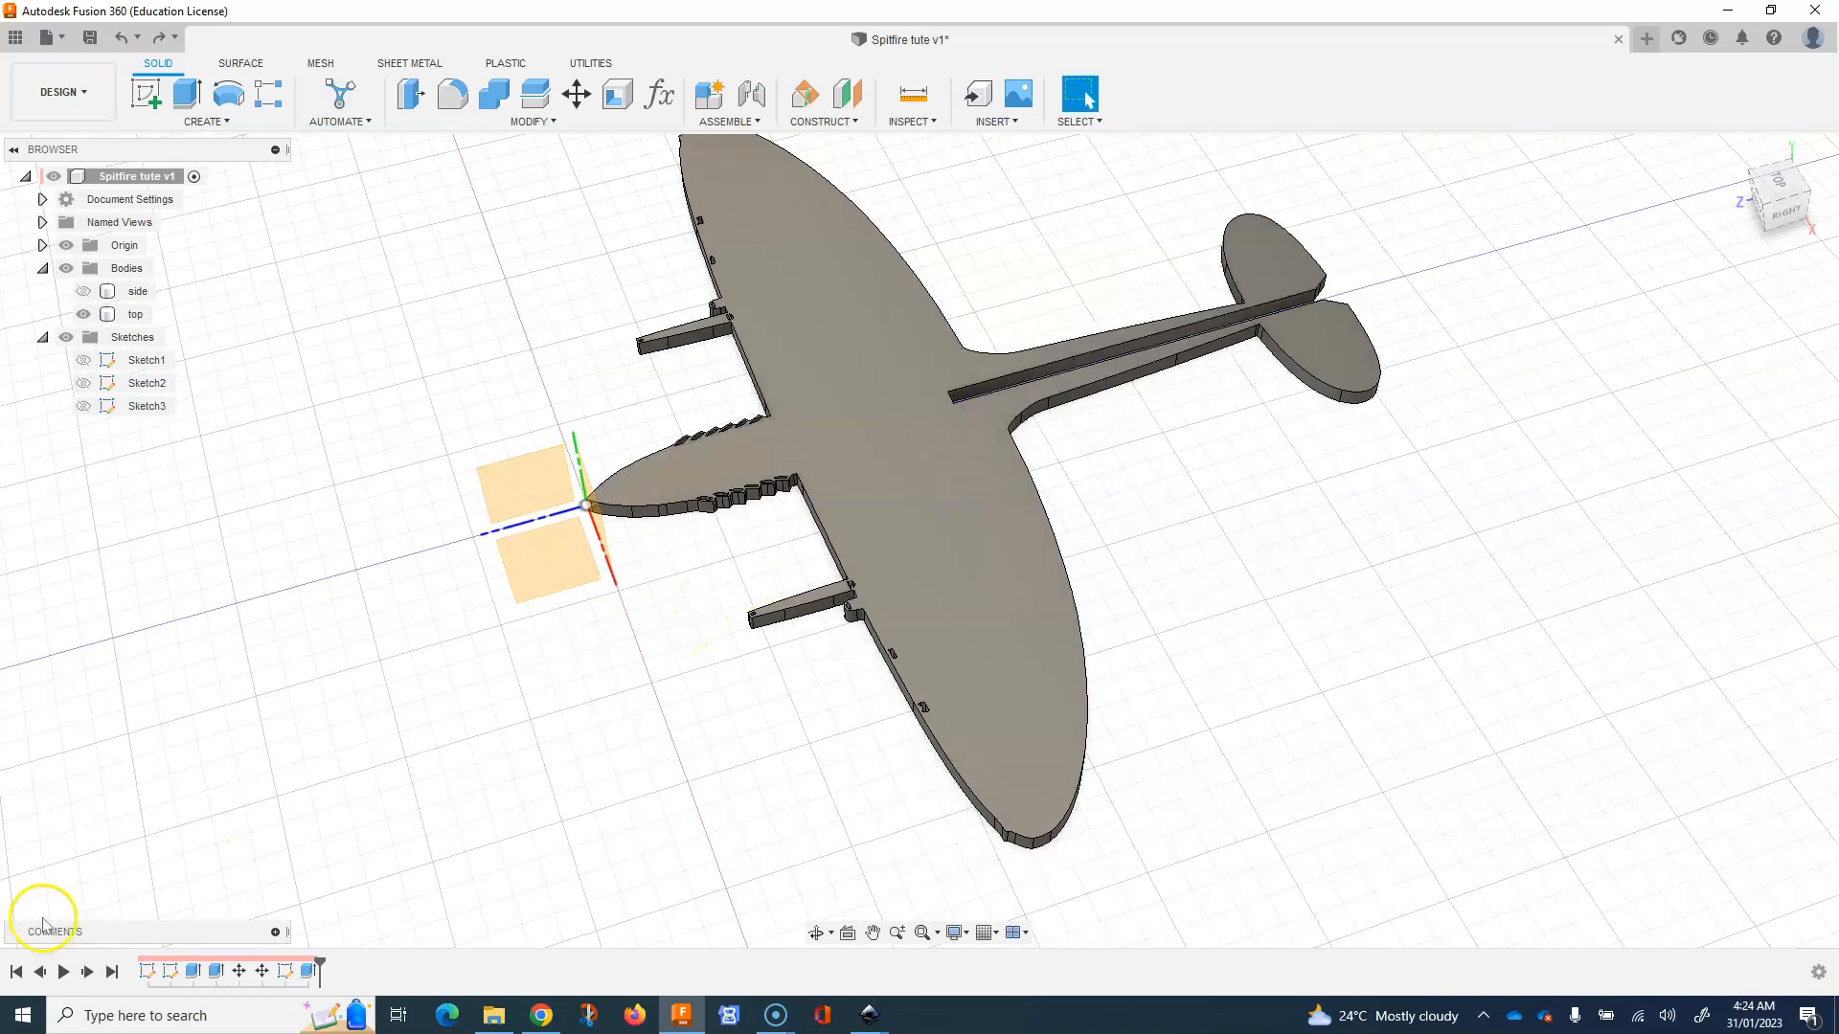
{"action": "key", "text": "ctrl+y"}
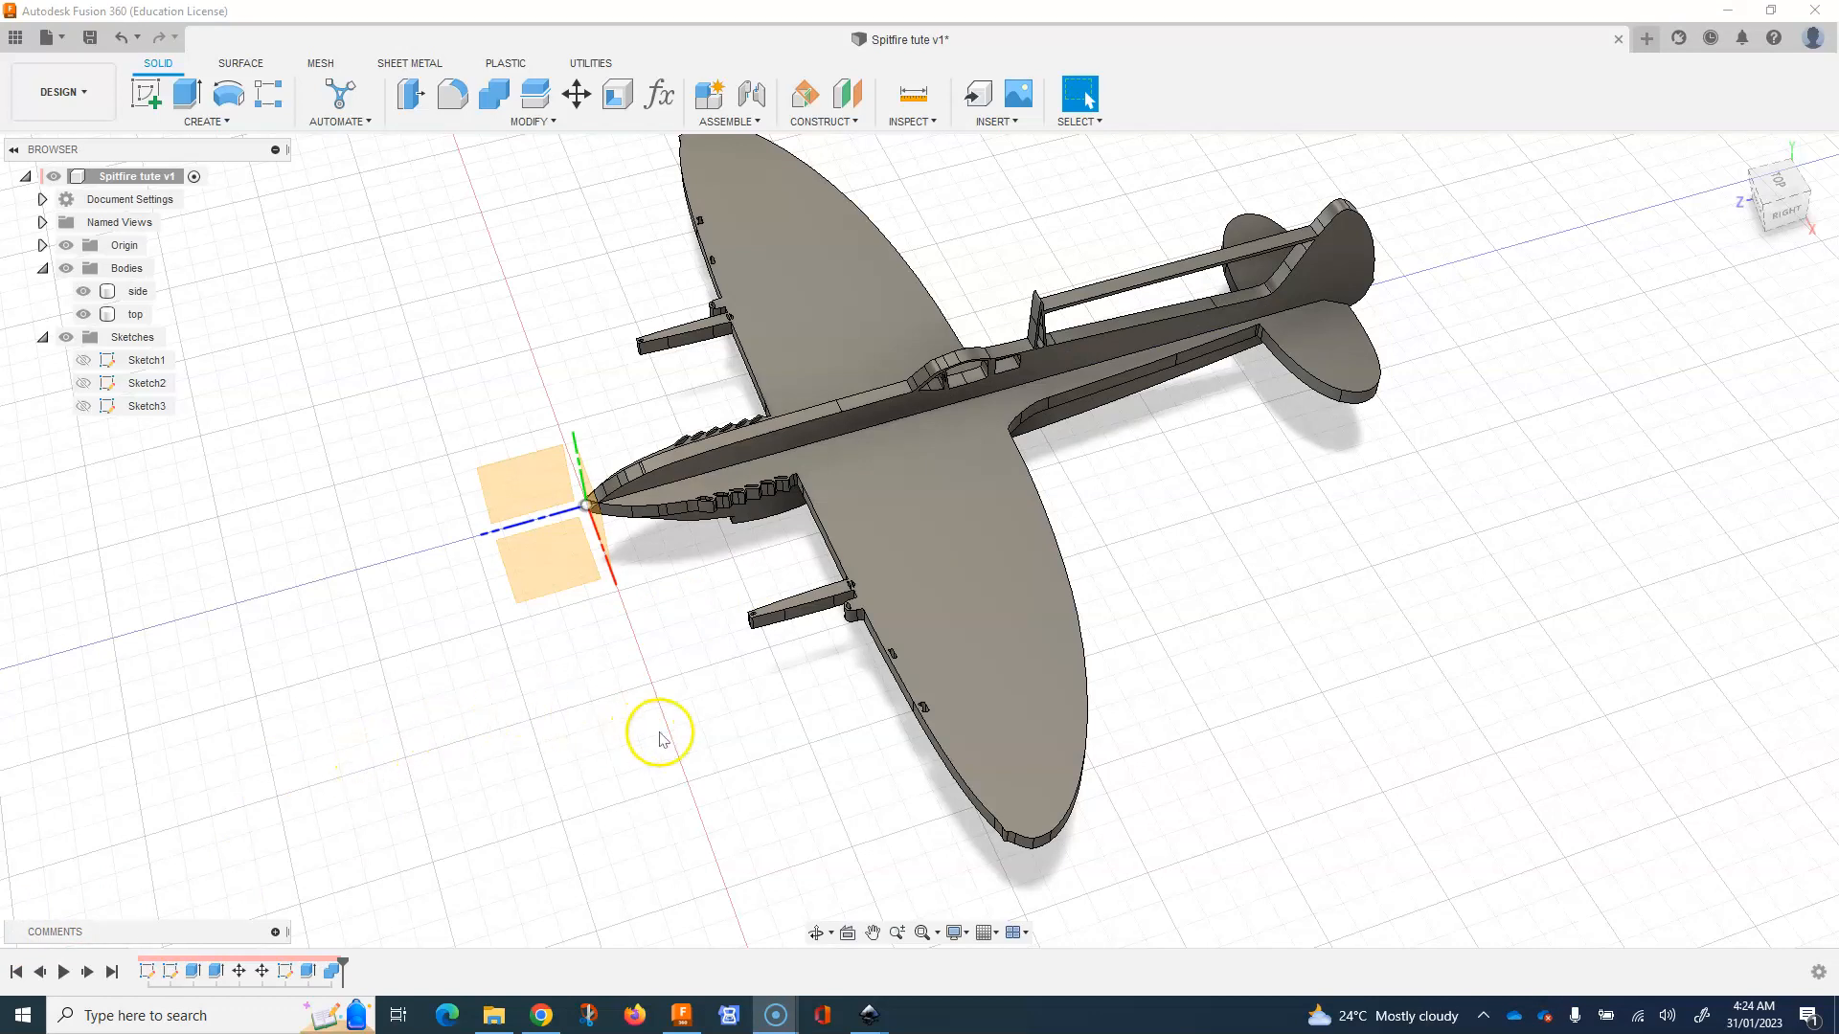
Hide and show the side and top bodies in turn to examine the cut in each.
{"action": "middle_click_drag", "start_coordinate": [699, 698], "coordinate": [718, 690], "text": "shift"}
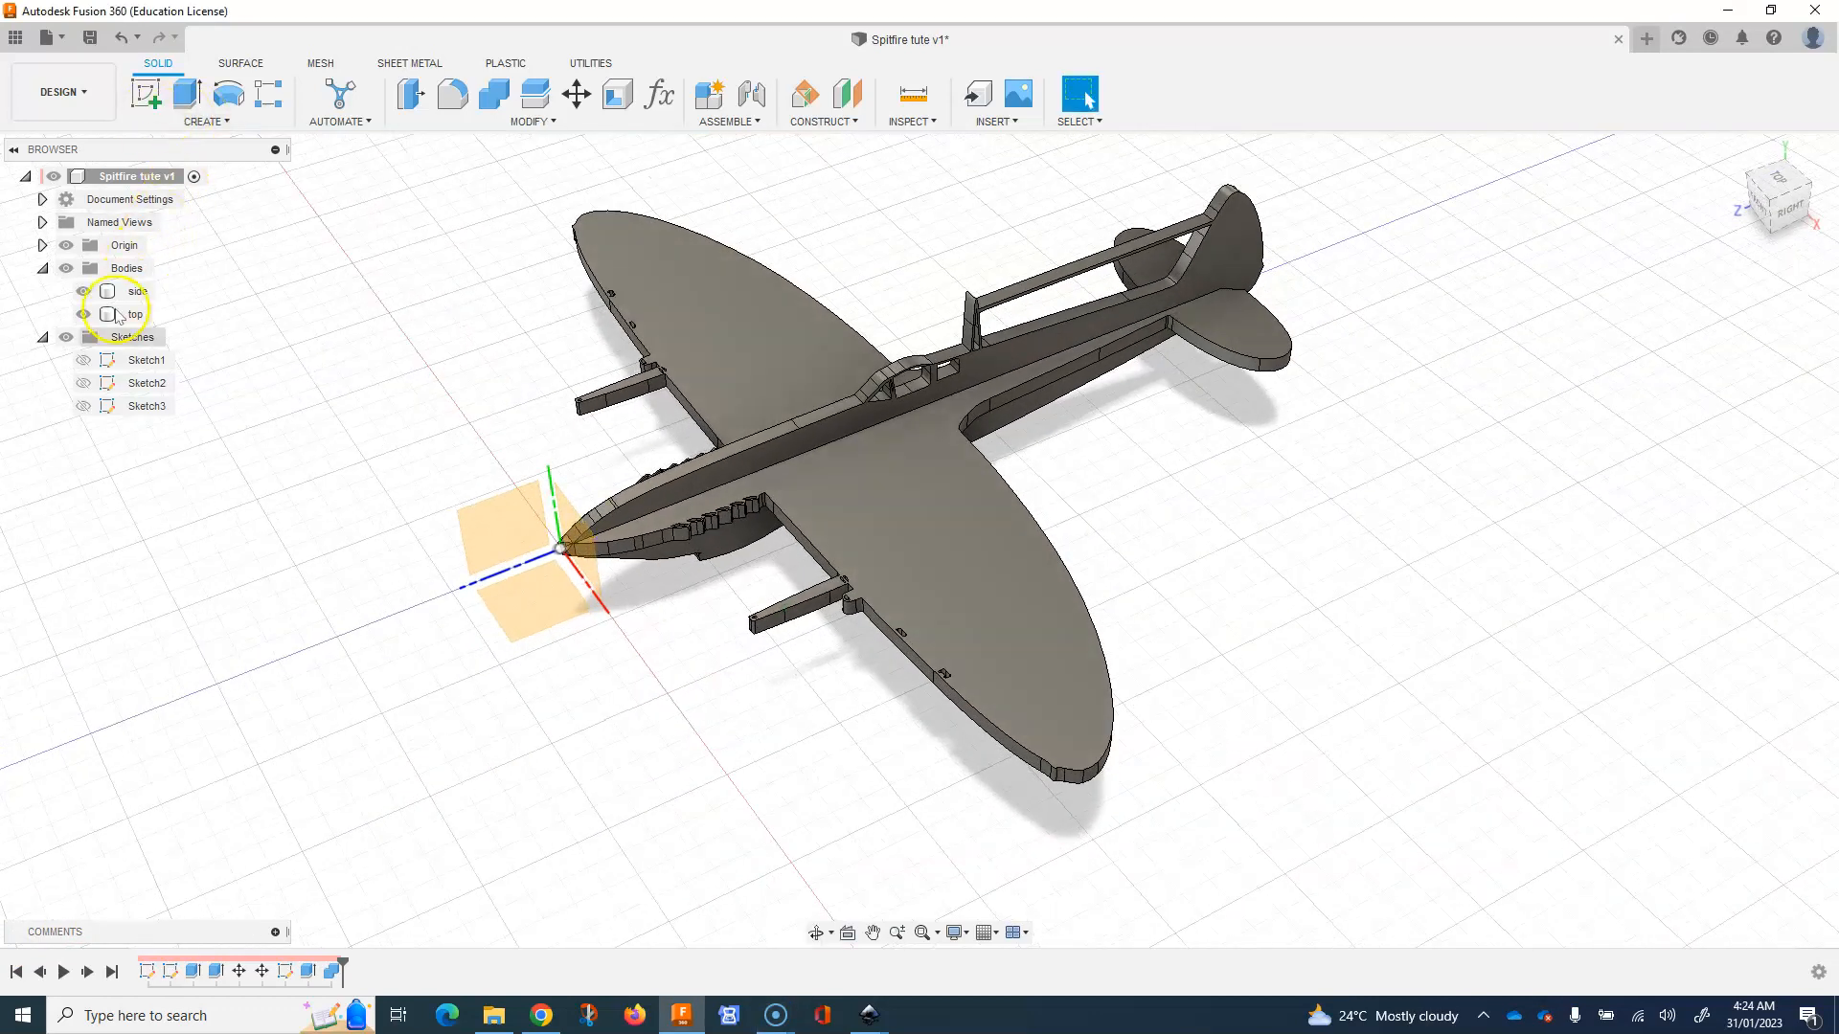
{"action": "left_click", "coordinate": [84, 292]}
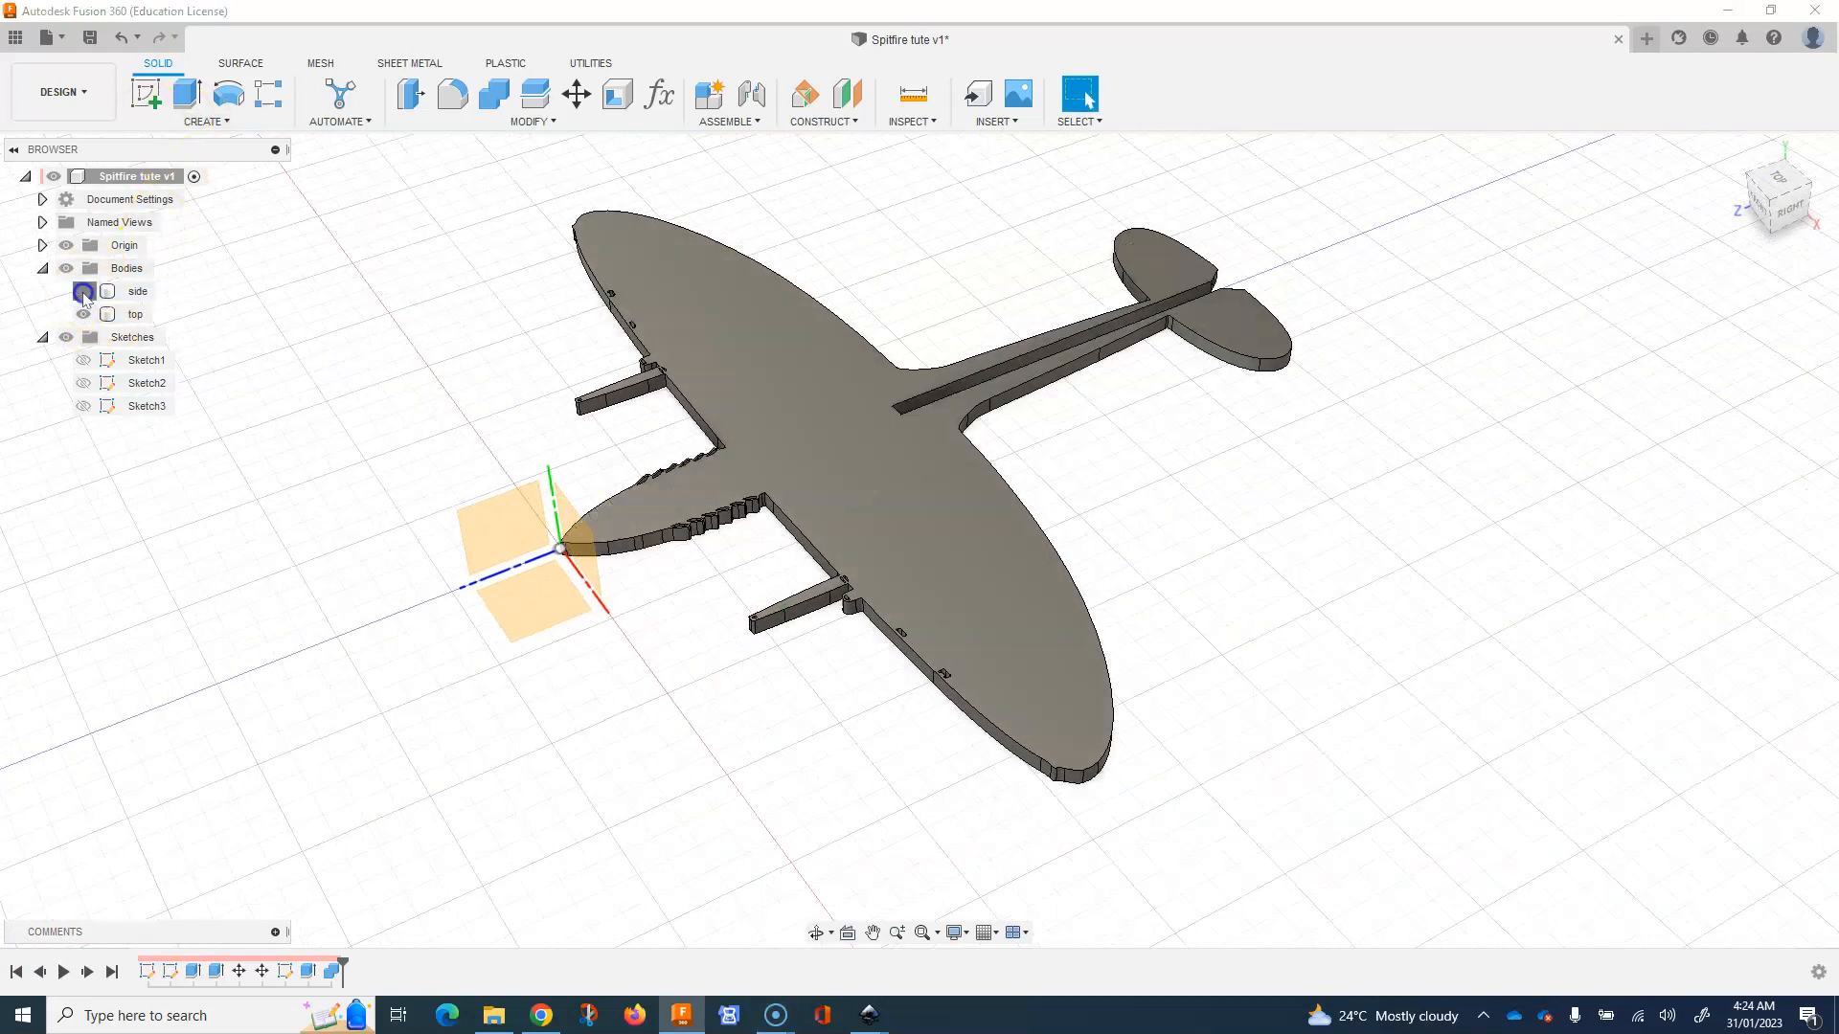
{"action": "left_click", "coordinate": [83, 291]}
{"action": "left_click", "coordinate": [83, 315]}
{"action": "left_click", "coordinate": [83, 315]}
{"action": "left_click", "coordinate": [83, 315]}
{"action": "left_click", "coordinate": [84, 315]}
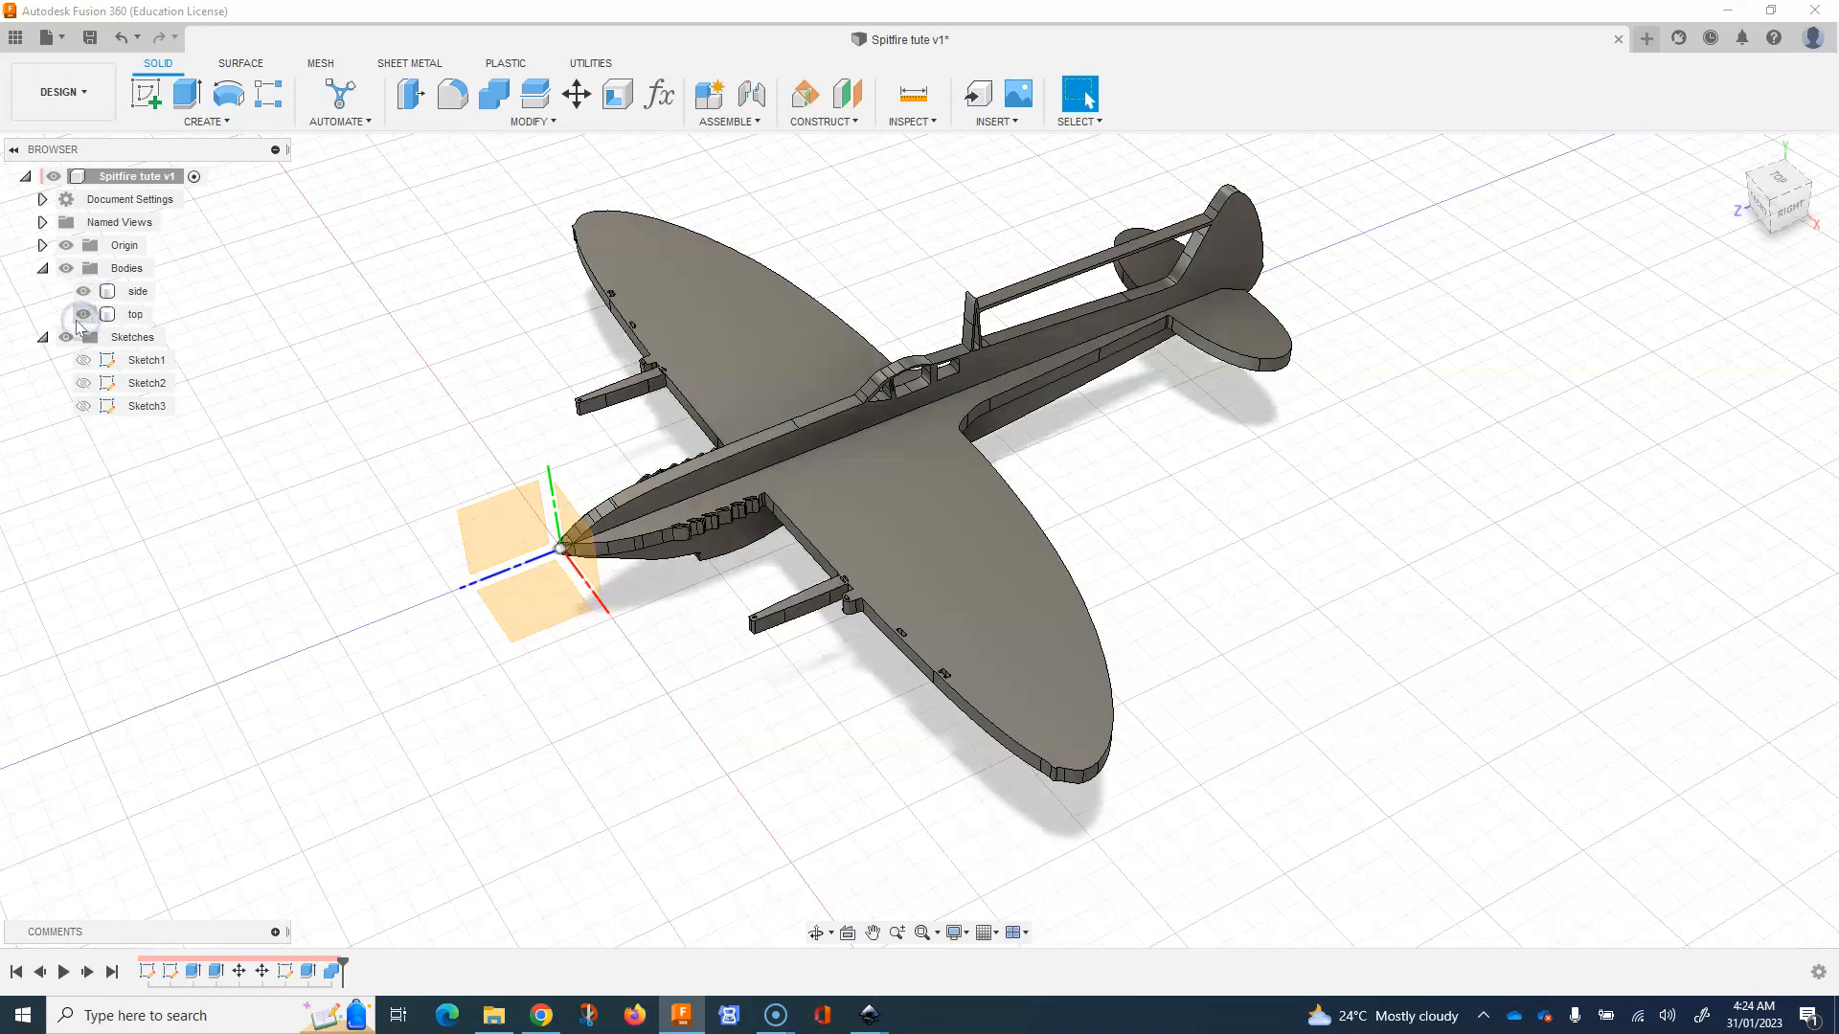
Undo the recent visibility changes of the side and top bodies.
{"action": "left_click", "coordinate": [115, 38]}
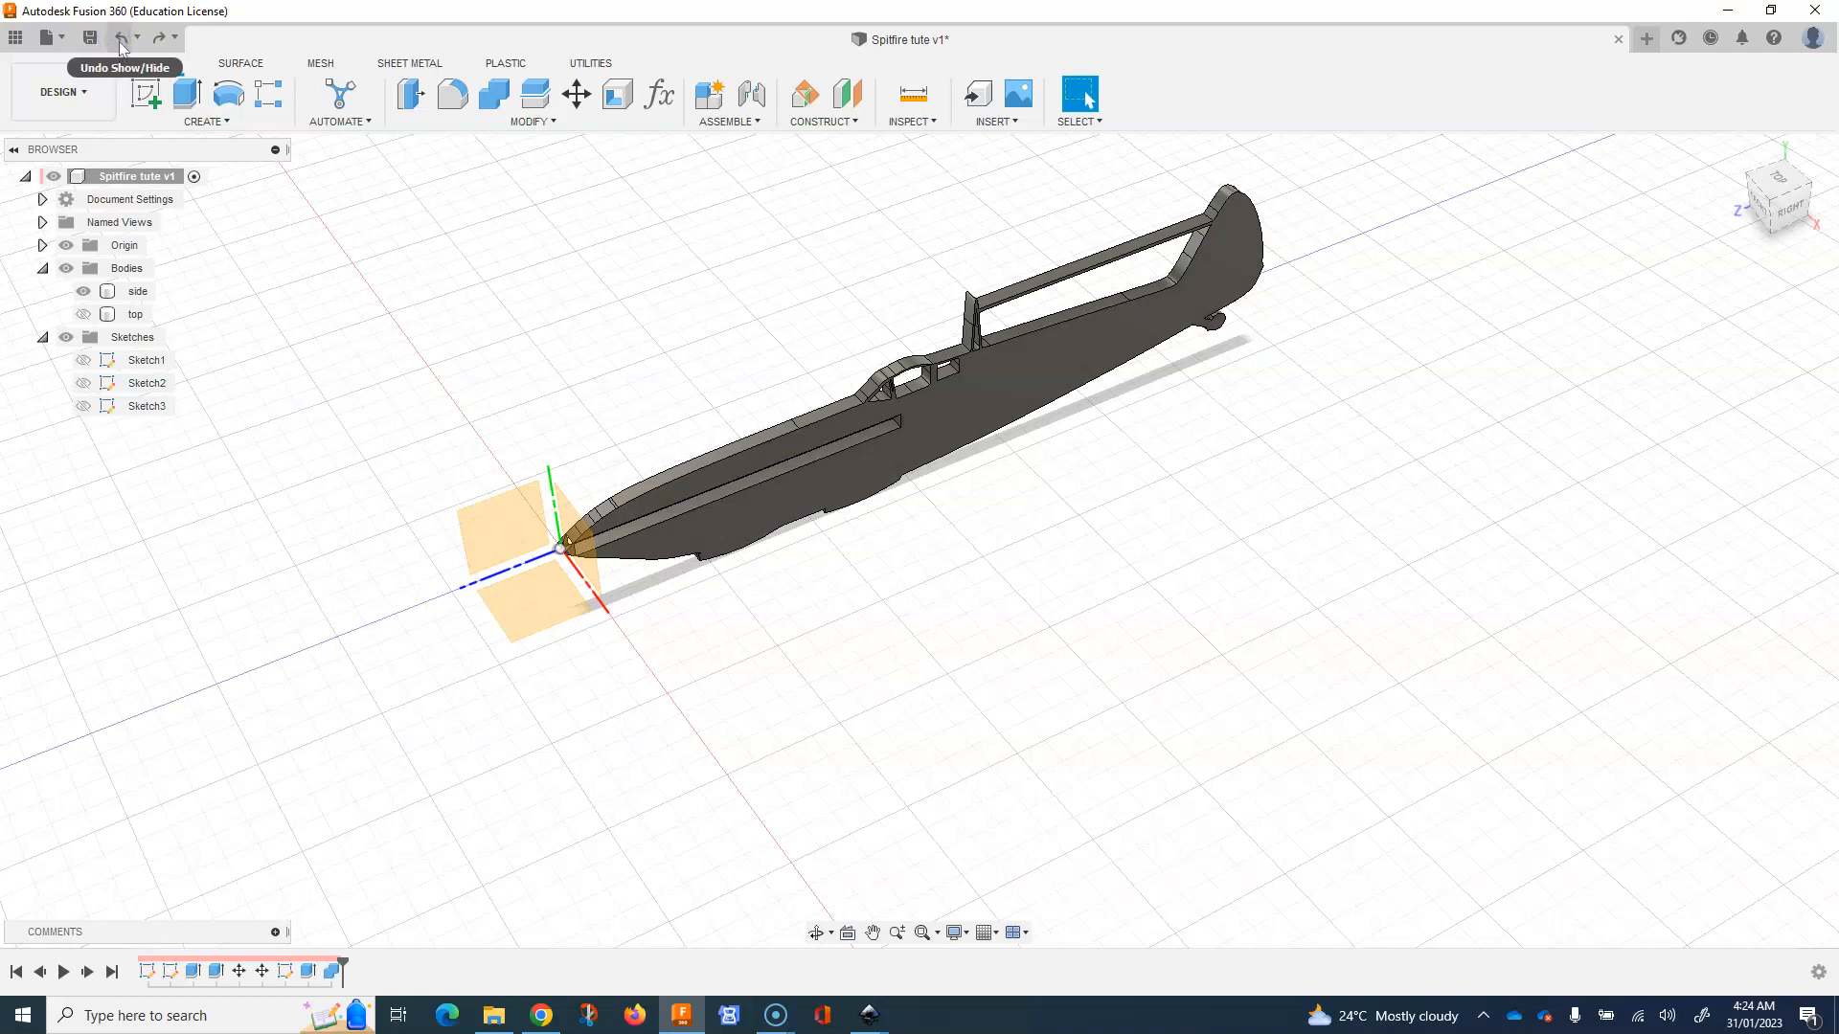
{"action": "left_click", "coordinate": [120, 43]}
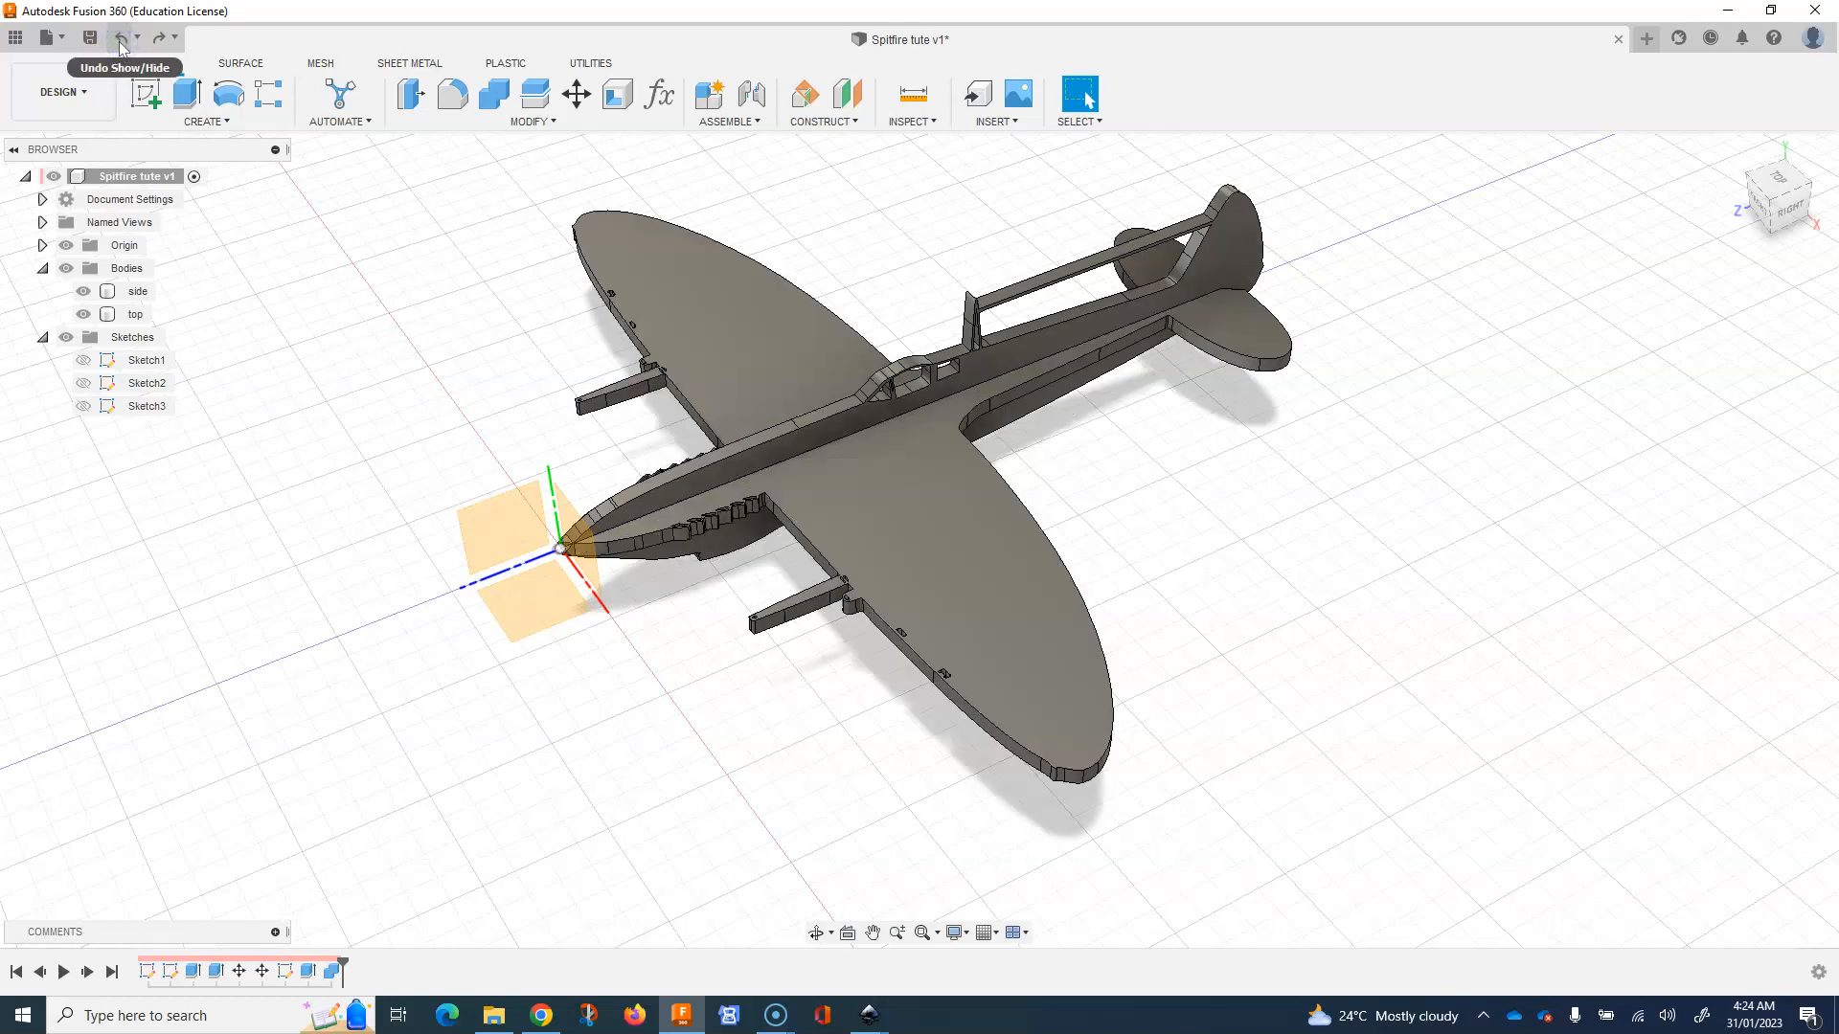
{"action": "left_click", "coordinate": [120, 43]}
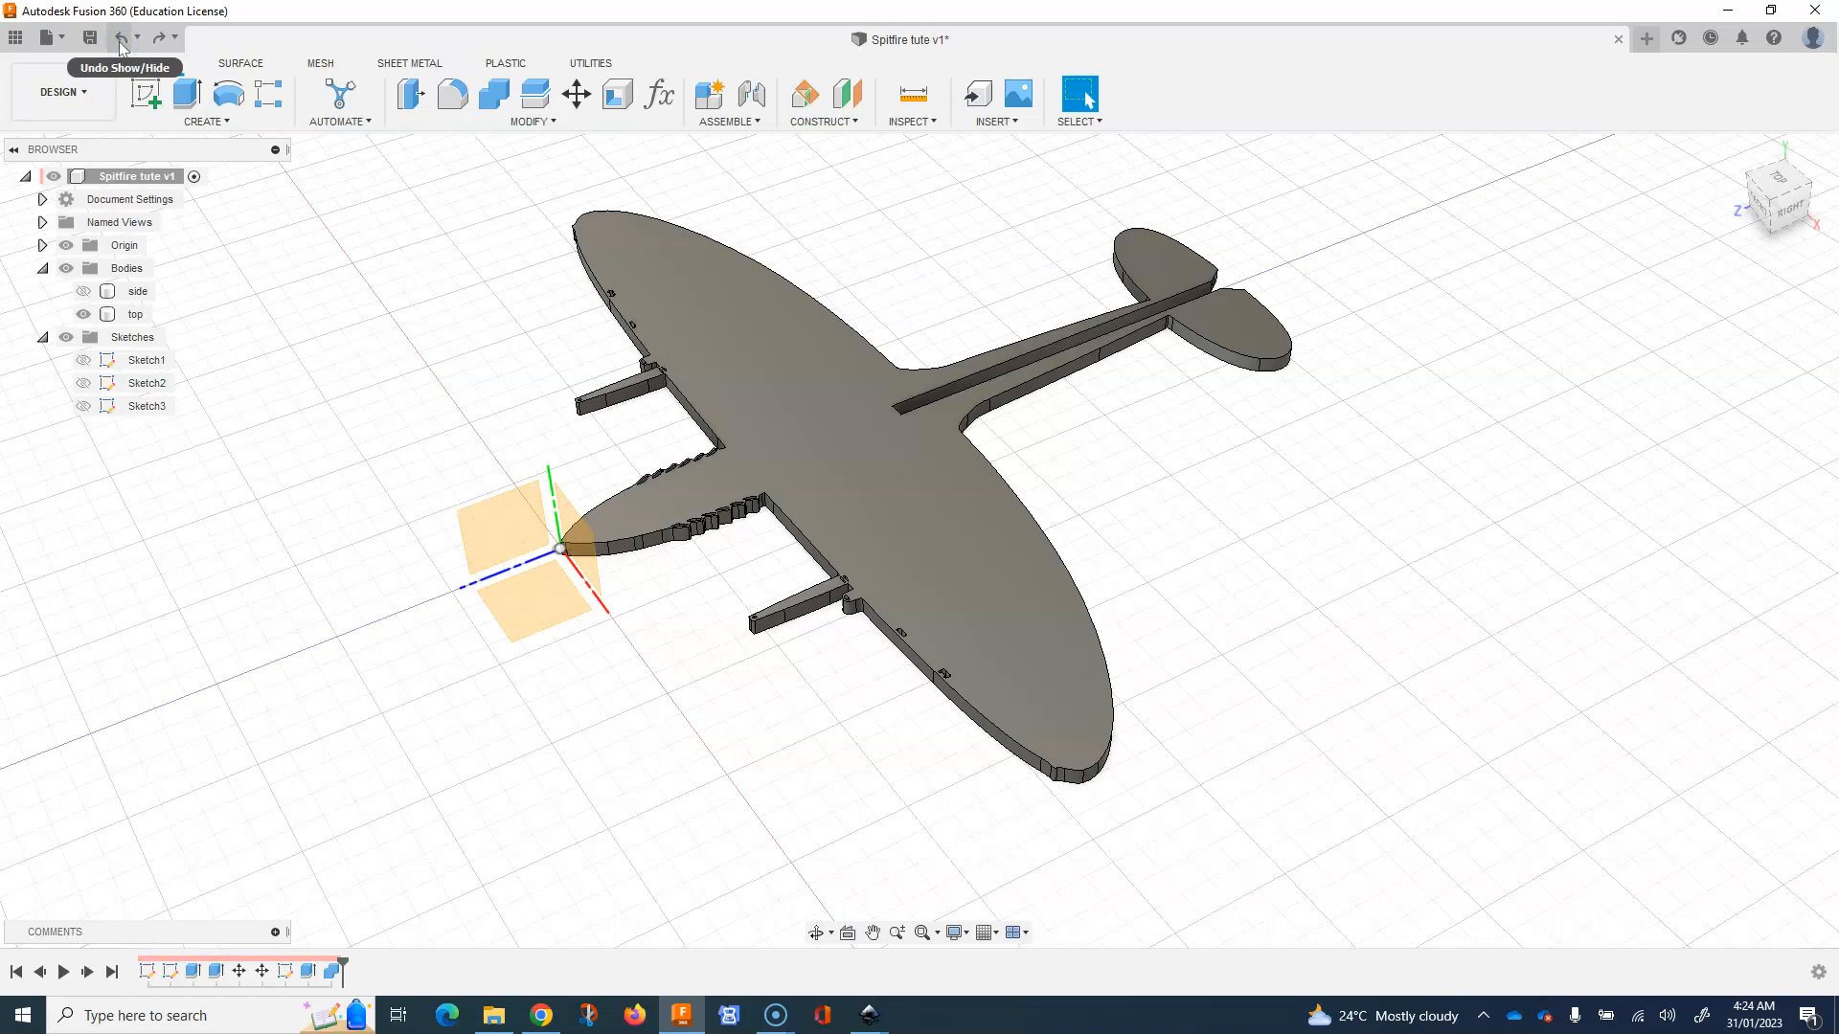
{"action": "left_click", "coordinate": [119, 43]}
{"action": "left_click", "coordinate": [122, 44]}
{"action": "left_click", "coordinate": [122, 43]}
{"action": "left_click", "coordinate": [121, 43]}
{"action": "left_click", "coordinate": [122, 43]}
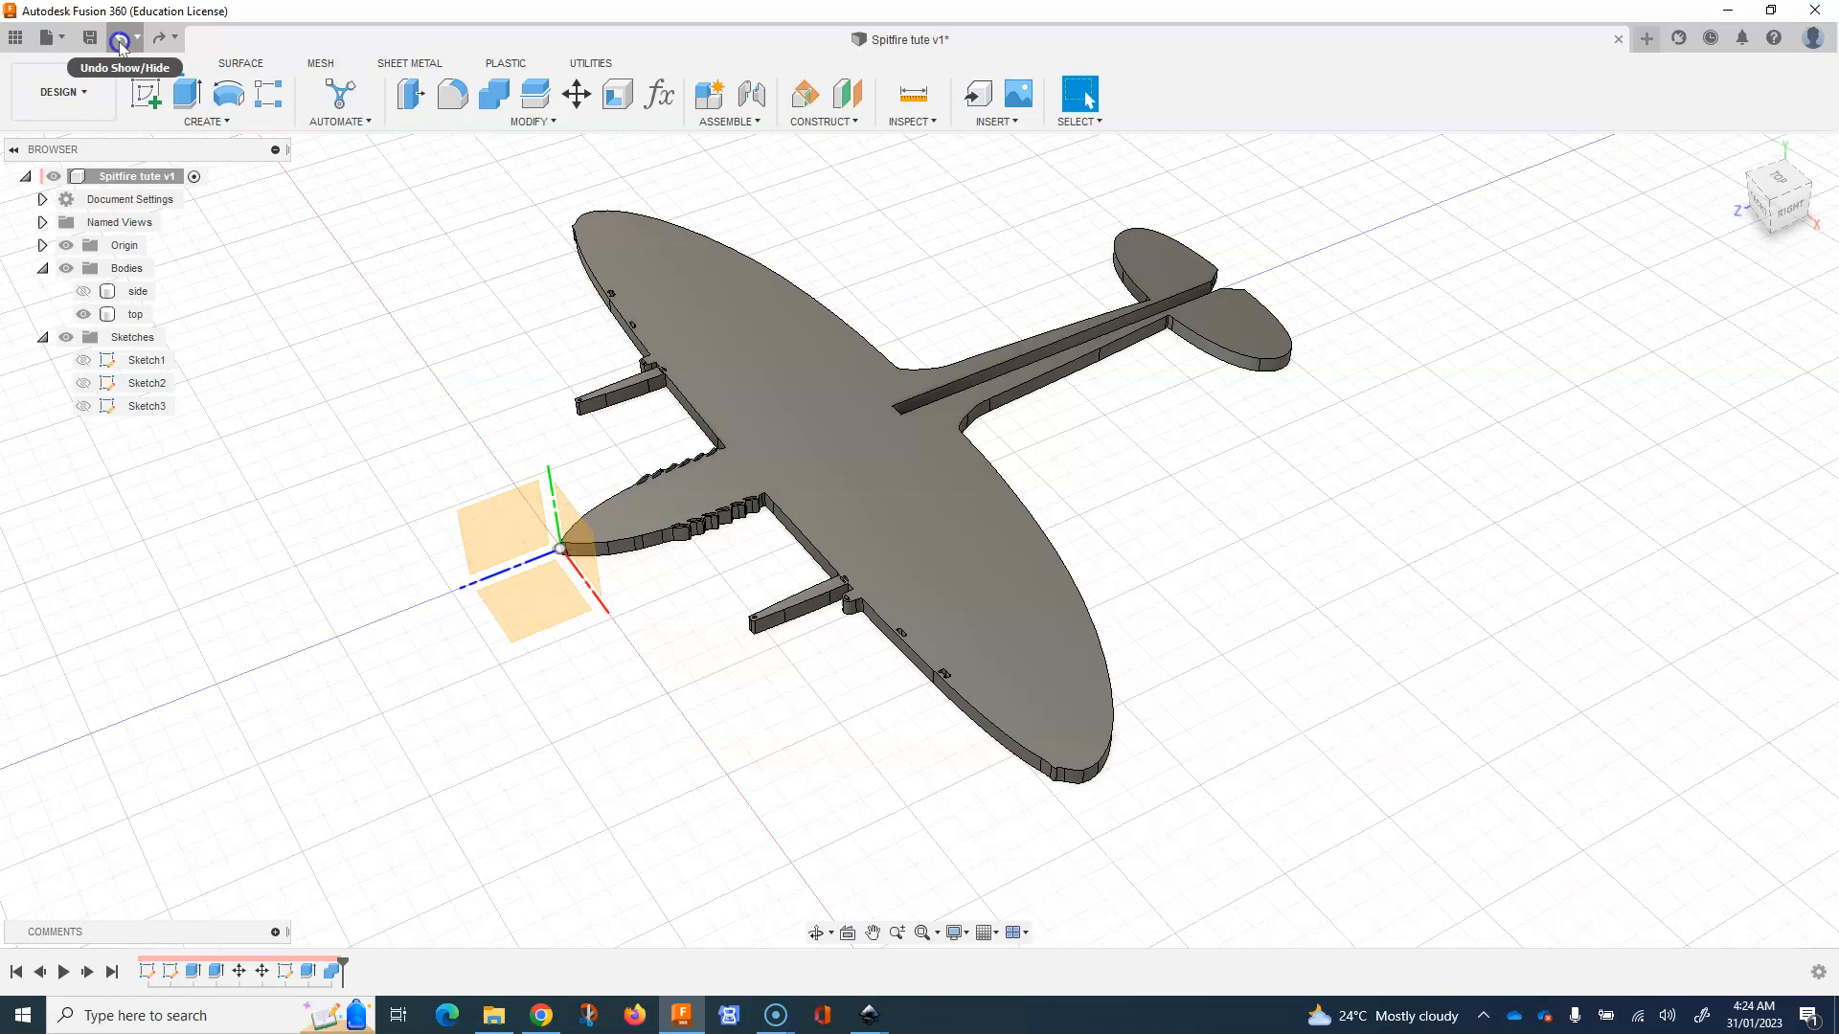
Delete the Combine feature from the end of the design history.
{"action": "left_click", "coordinate": [333, 972]}
{"action": "right_click", "coordinate": [333, 972]}
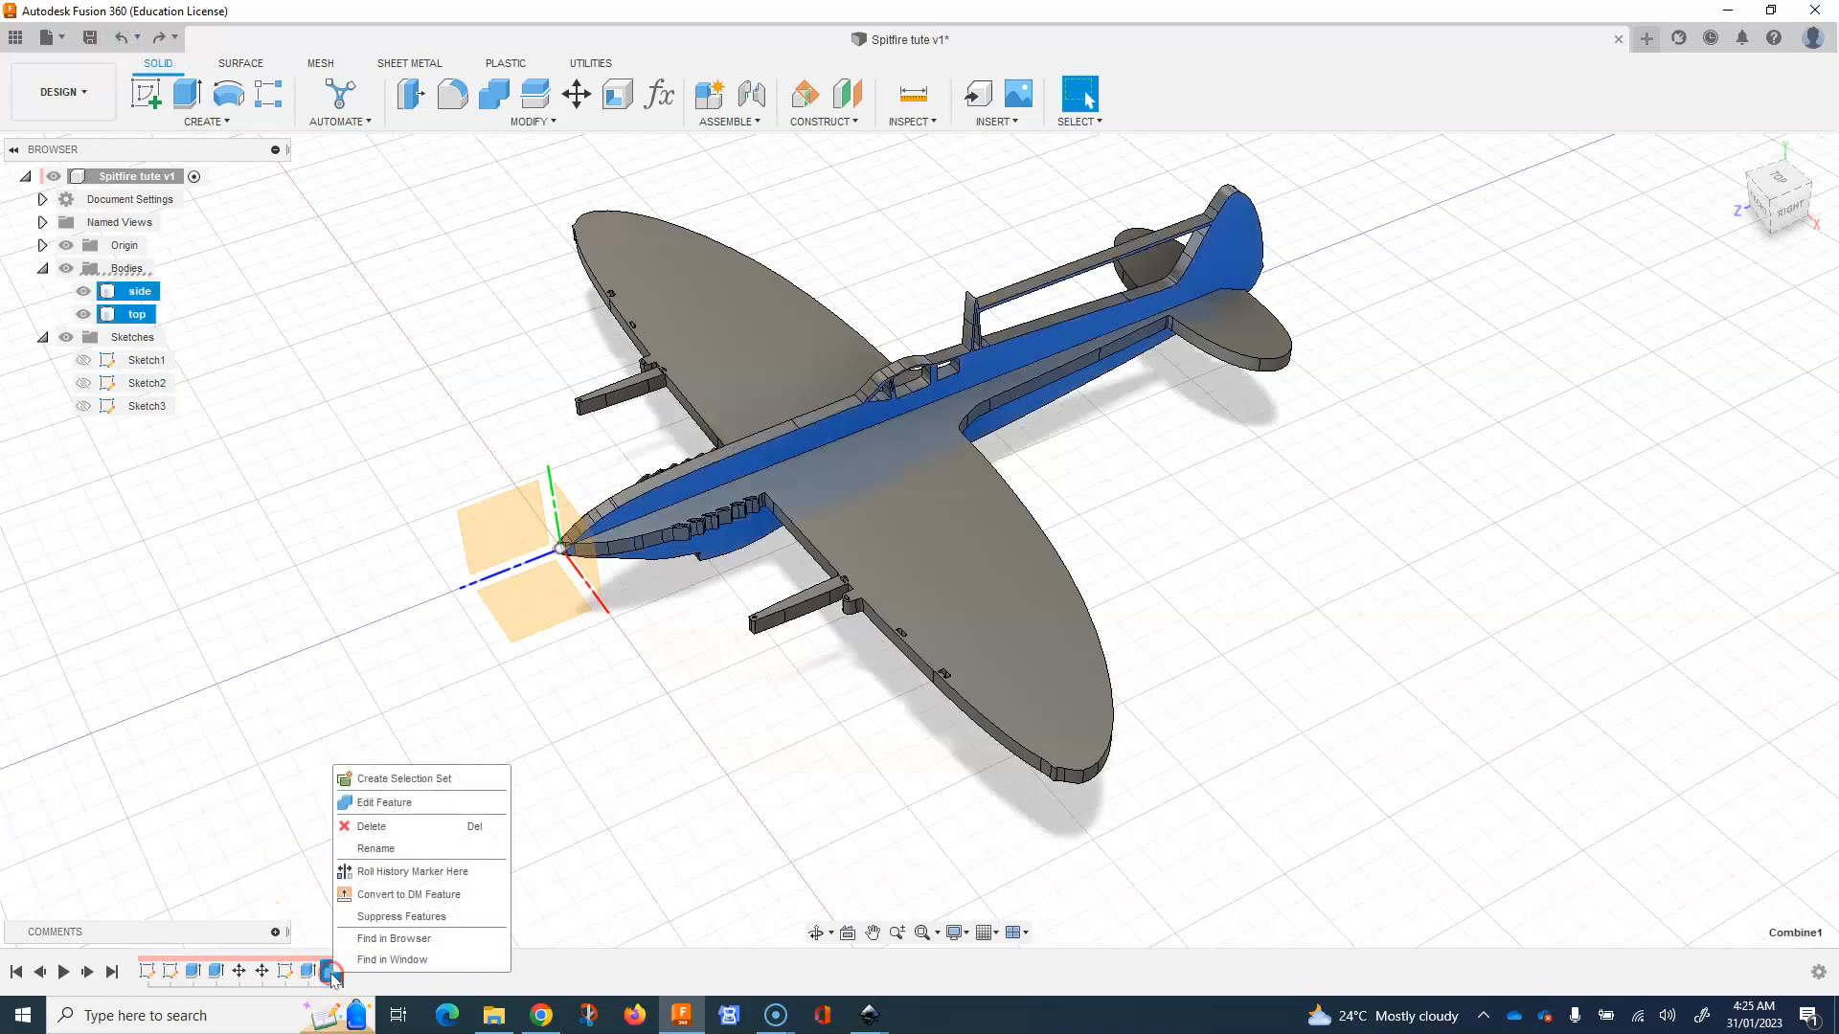
{"action": "left_click", "coordinate": [372, 828]}
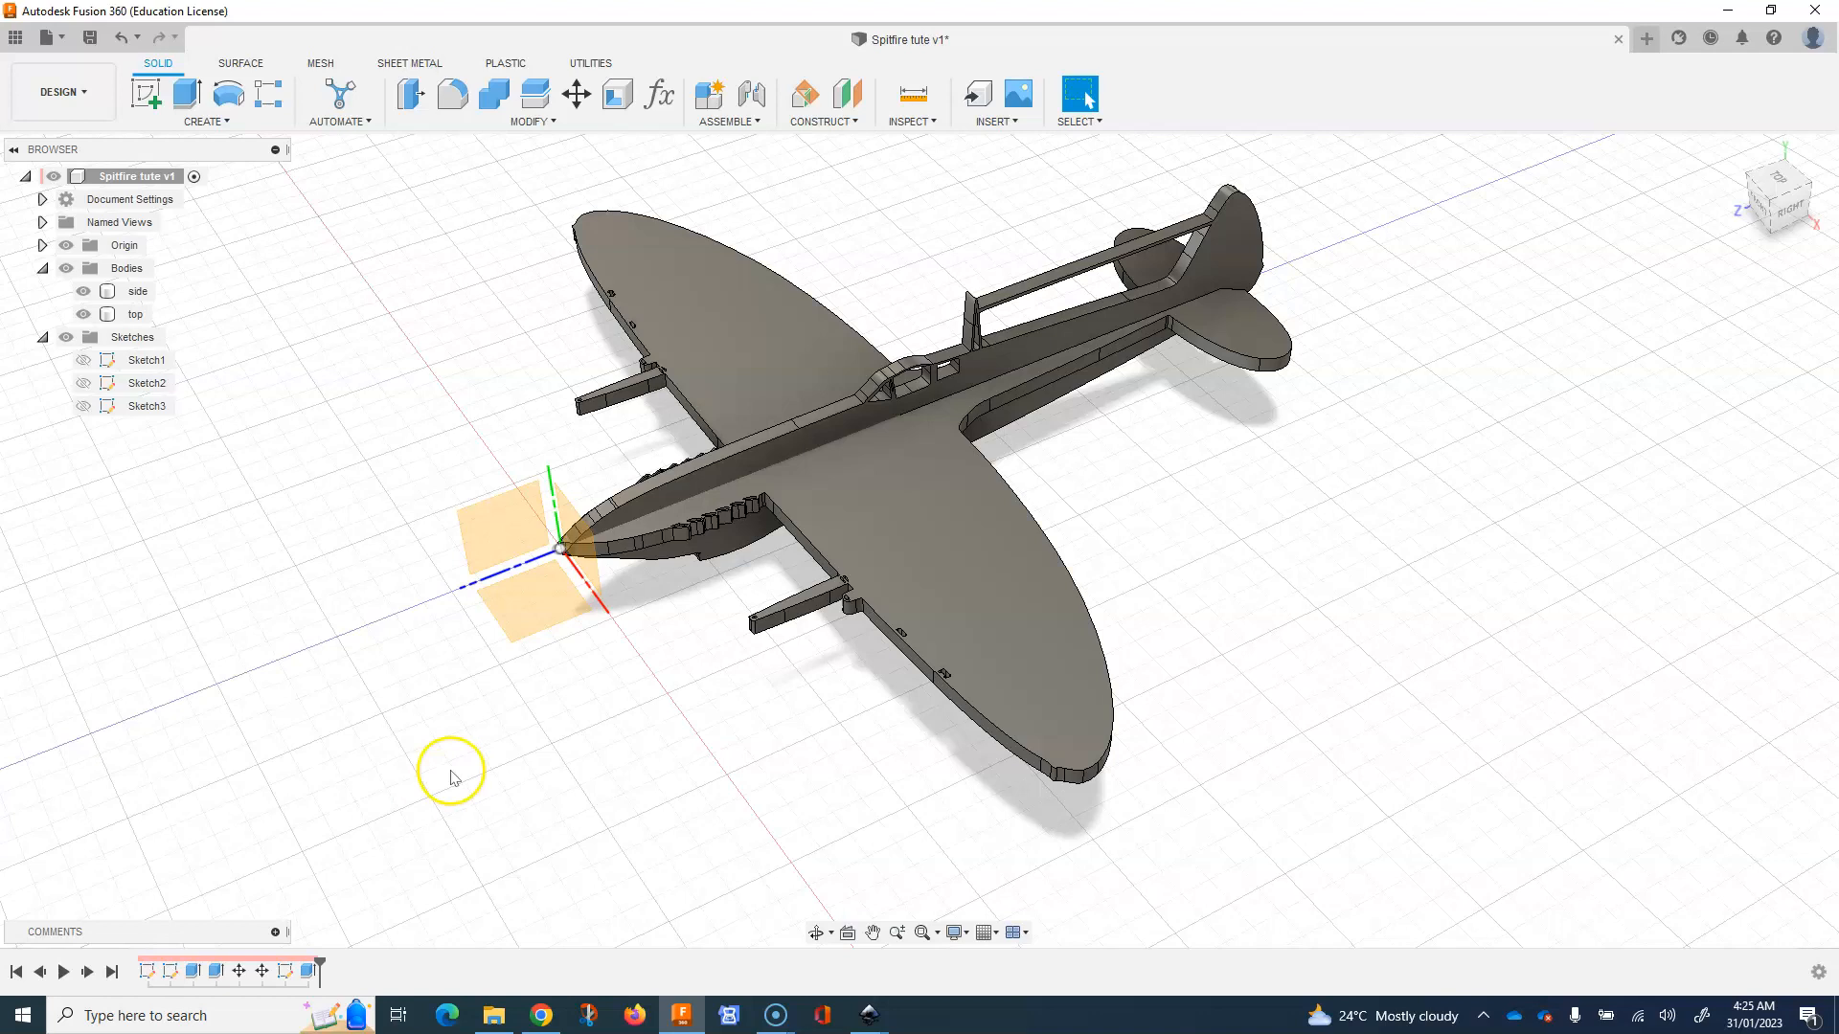
Isolate the side and top bodies in turn to compare them before cutting, leaving both shown.
{"action": "left_click", "coordinate": [92, 318]}
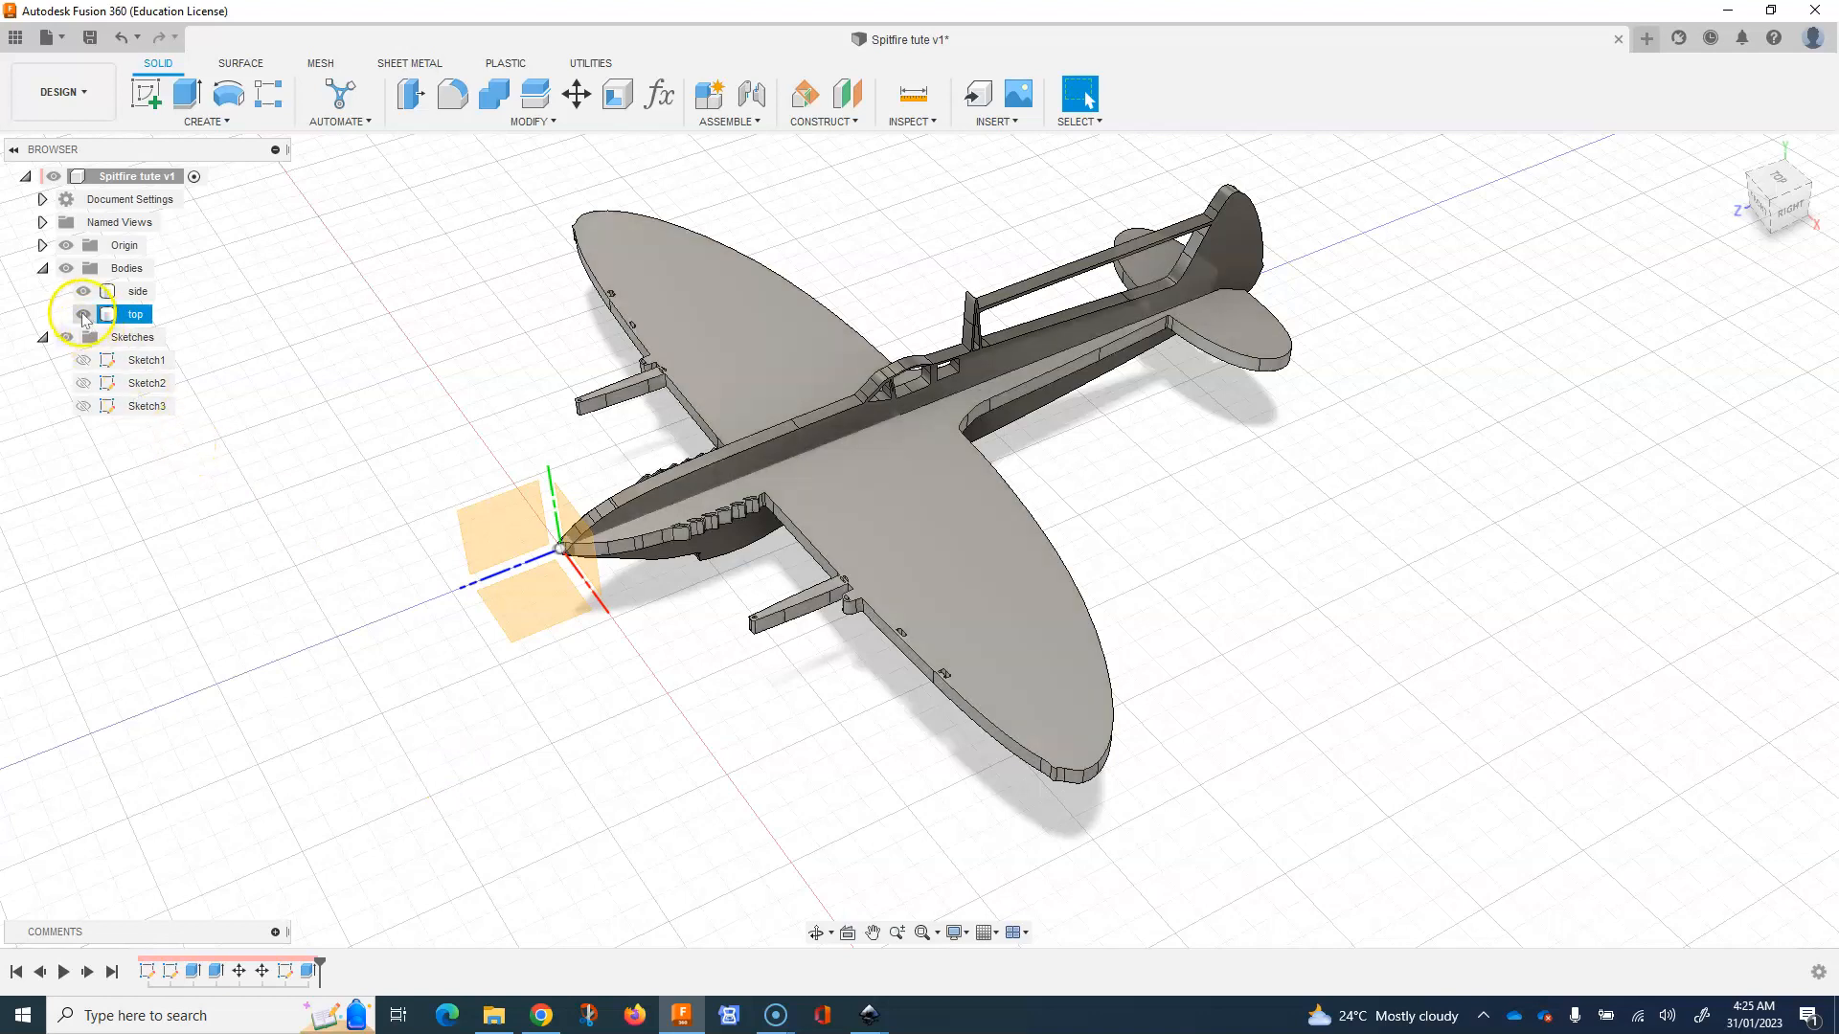
{"action": "left_click", "coordinate": [83, 315]}
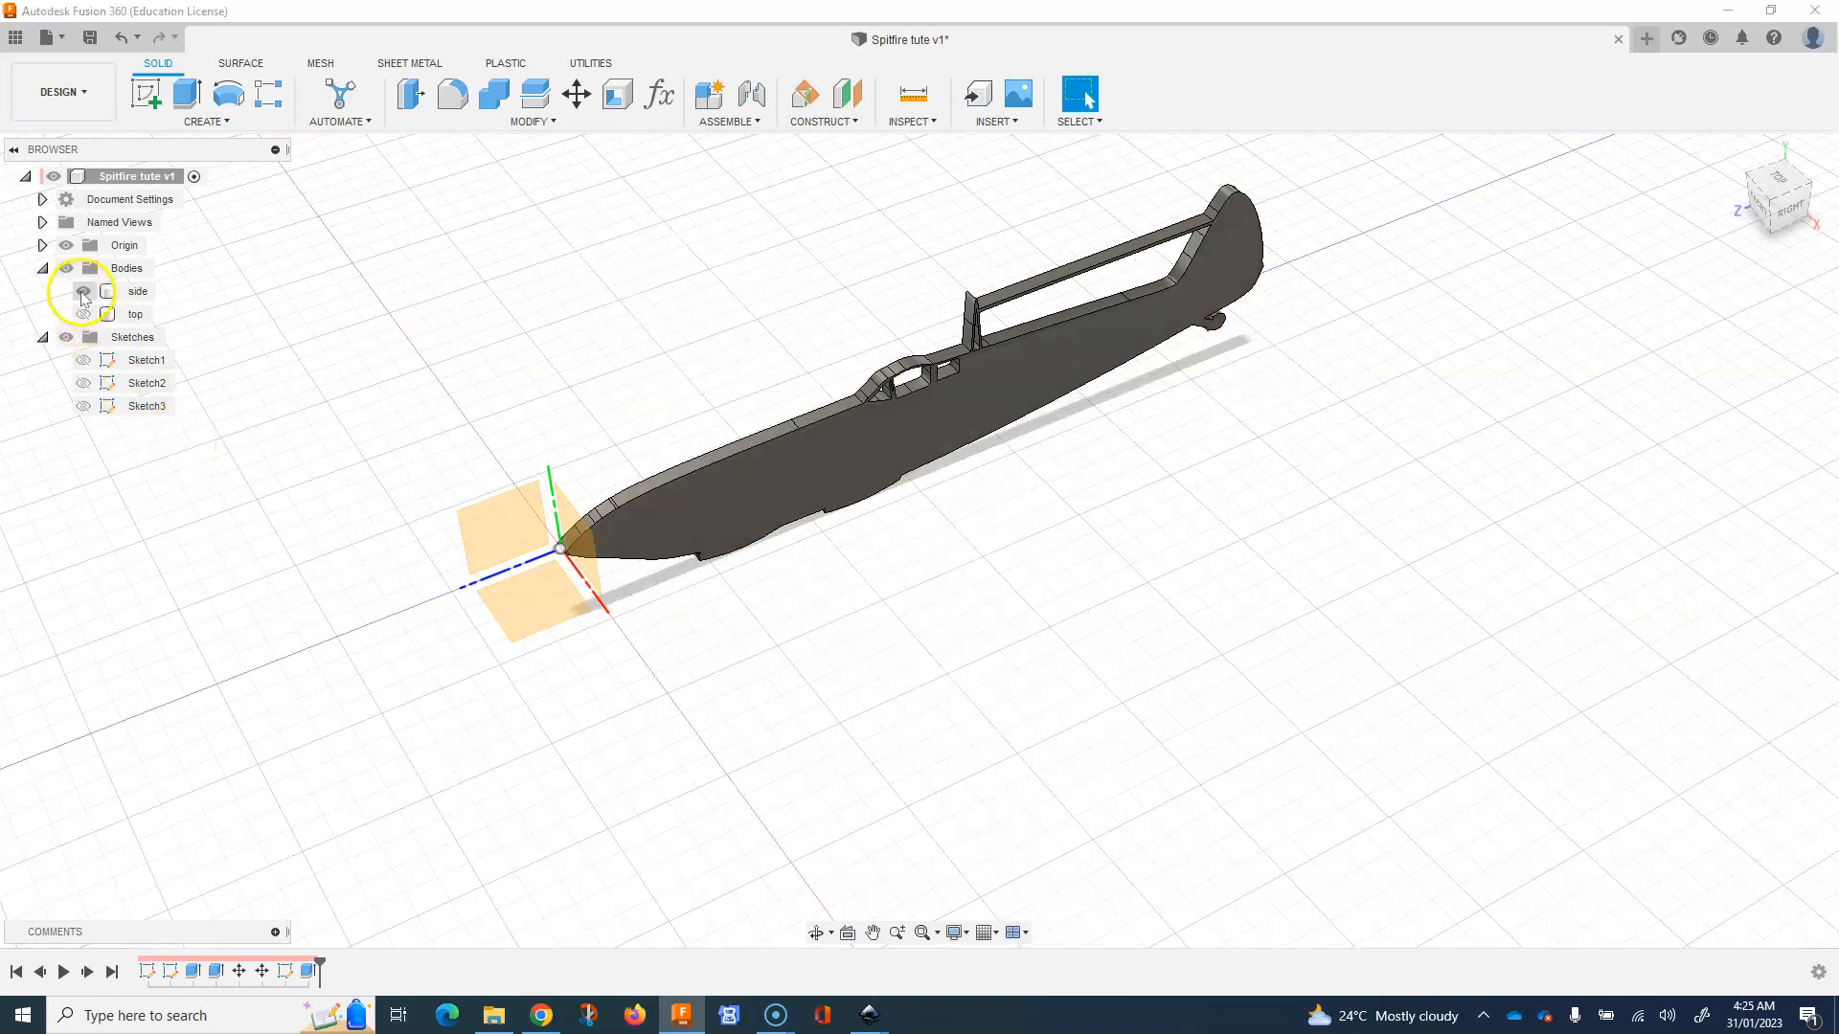
{"action": "left_click", "coordinate": [84, 292]}
{"action": "left_click", "coordinate": [83, 292]}
{"action": "left_click", "coordinate": [84, 315]}
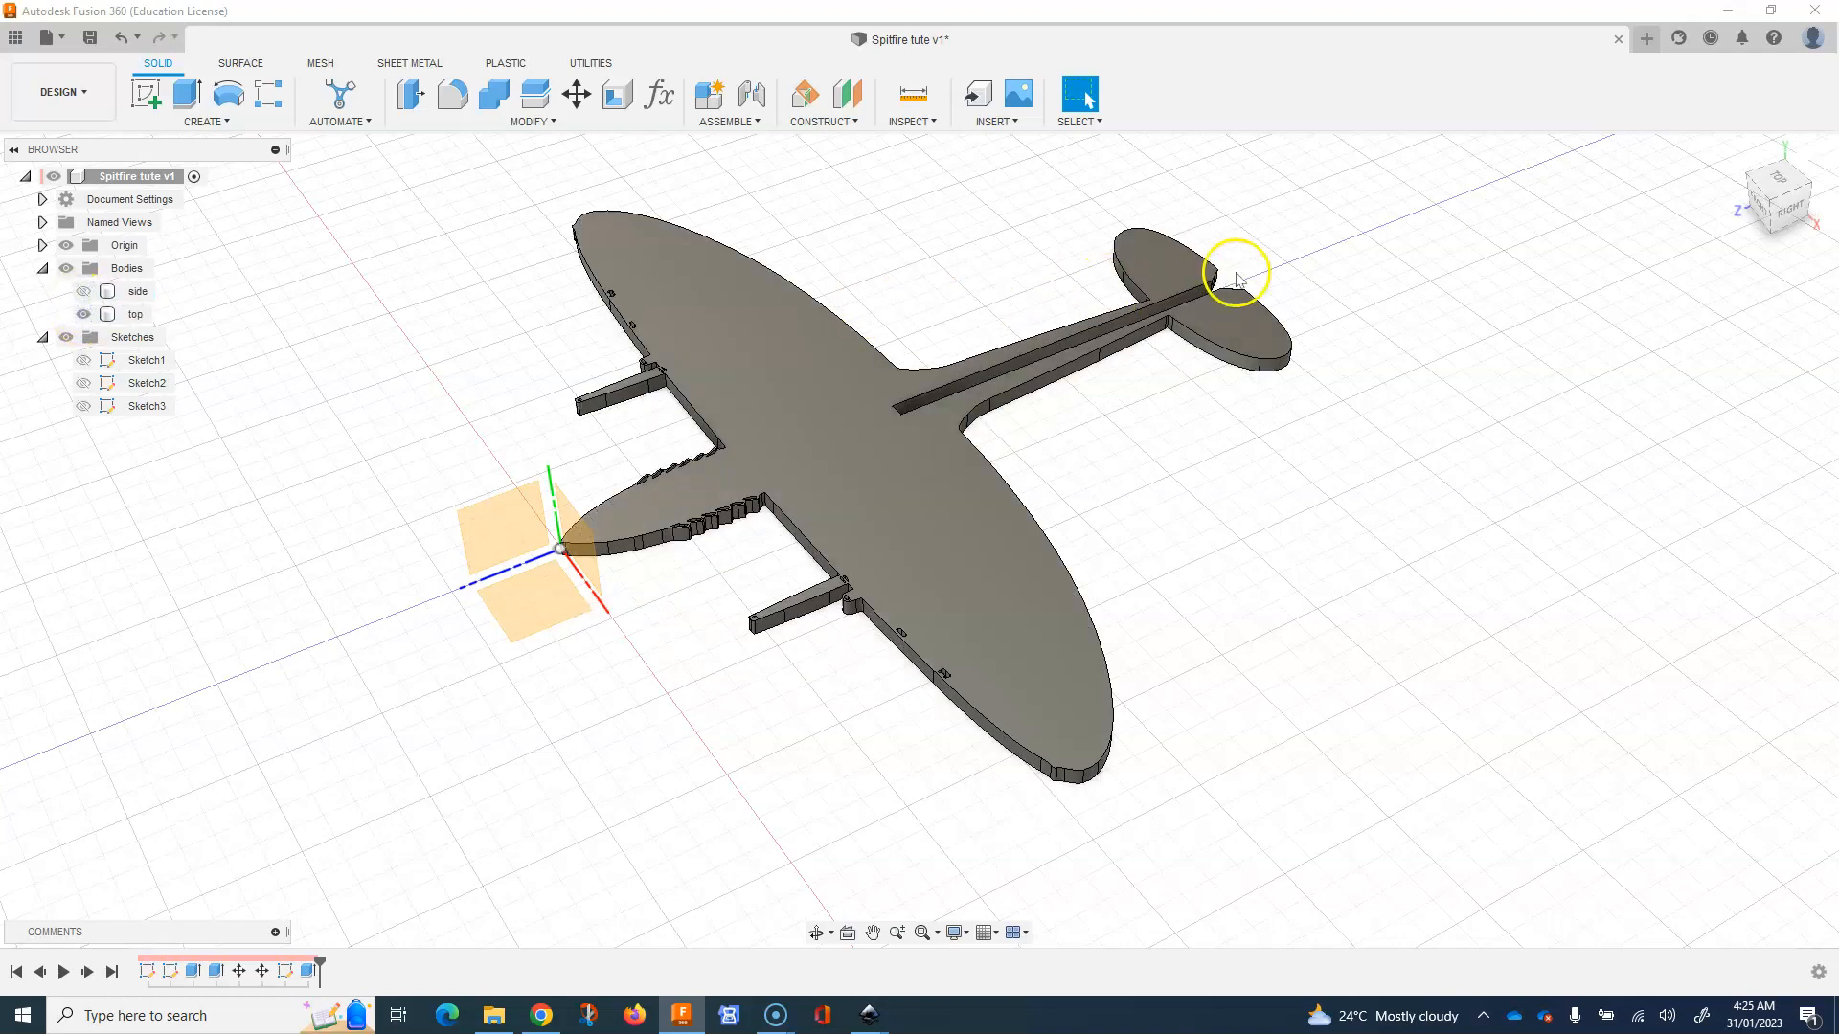
{"action": "left_click", "coordinate": [83, 291]}
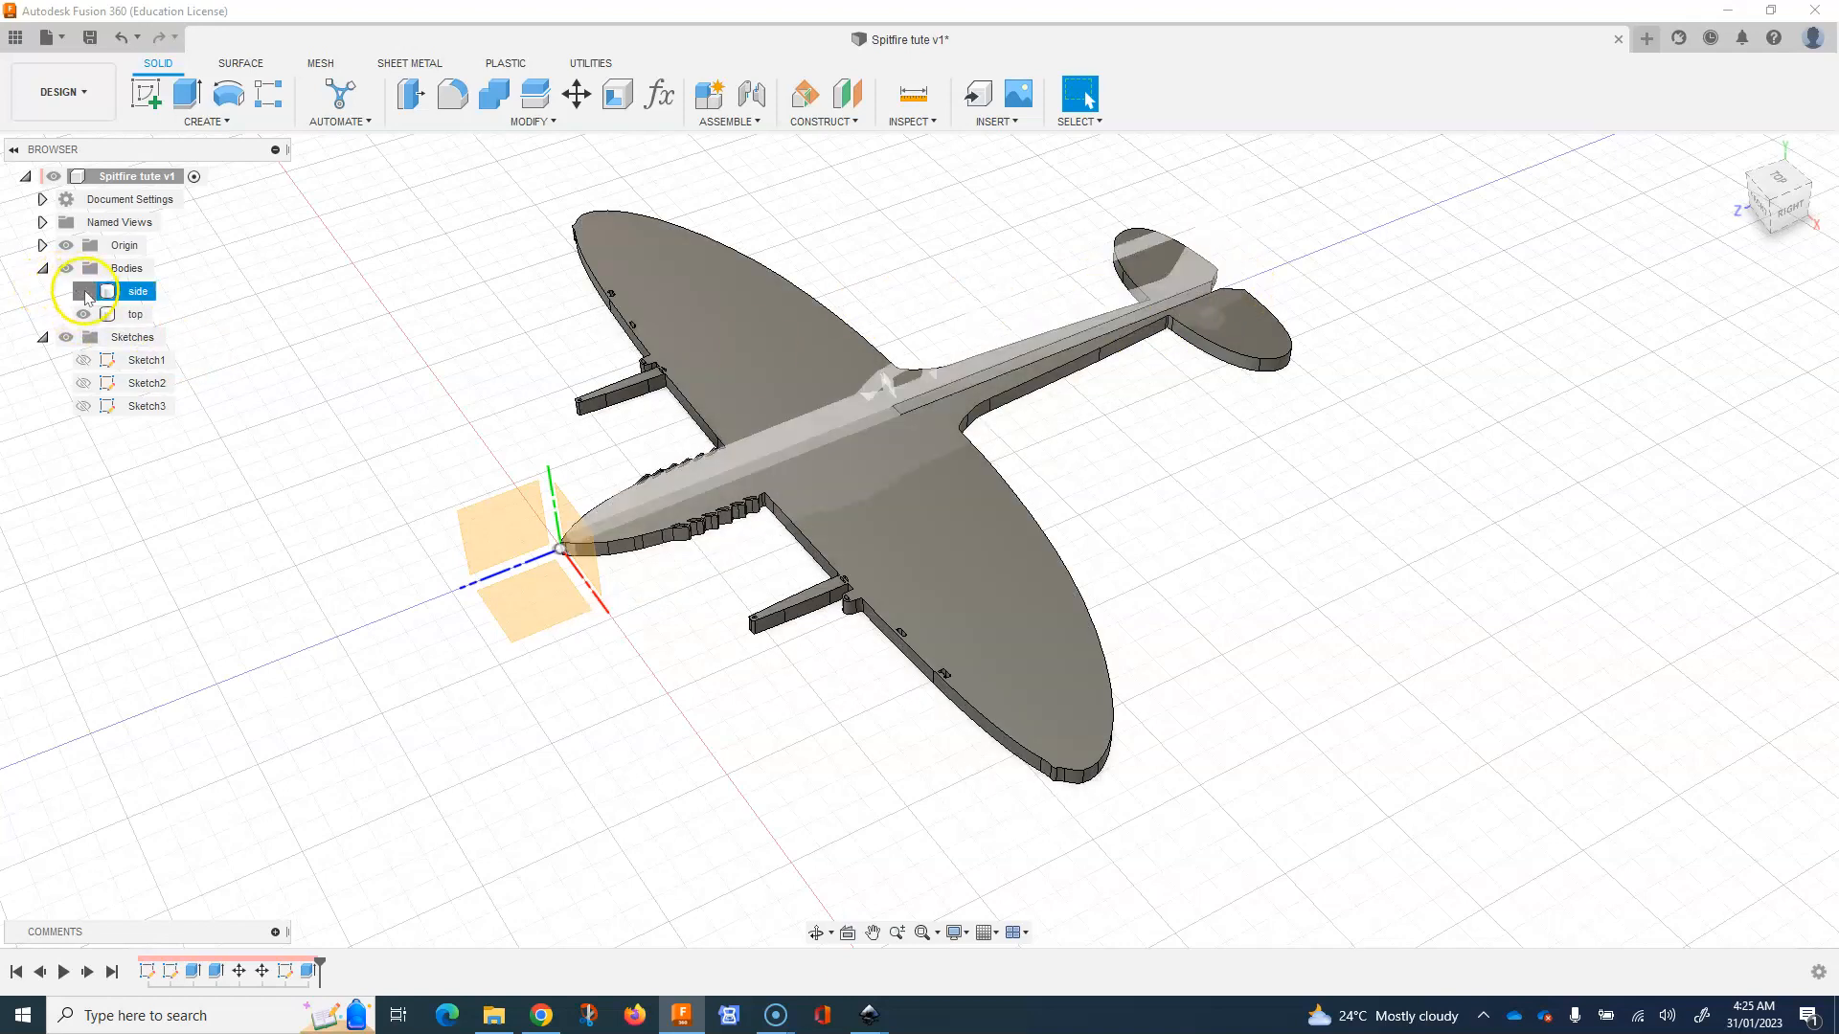
Cut the top body's shape out of the side body with Combine, keeping the tool body.
{"action": "left_click", "coordinate": [491, 96]}
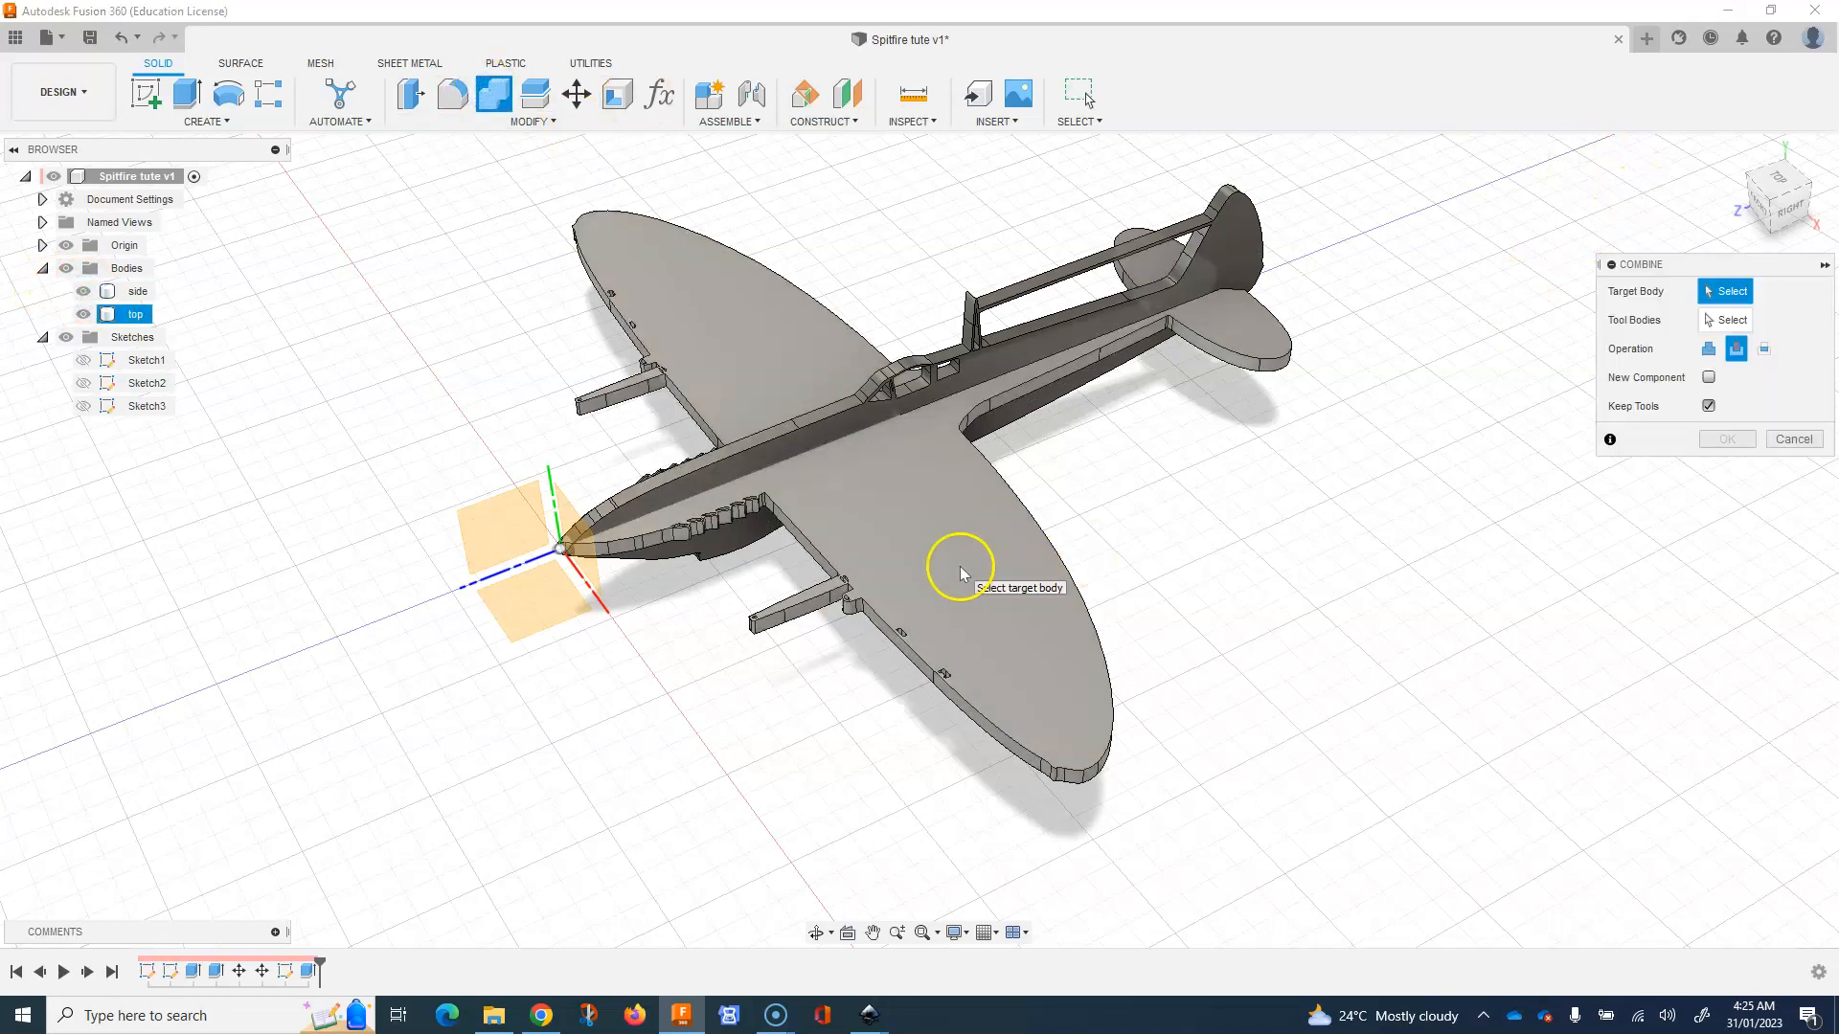
{"action": "left_click", "coordinate": [1237, 258]}
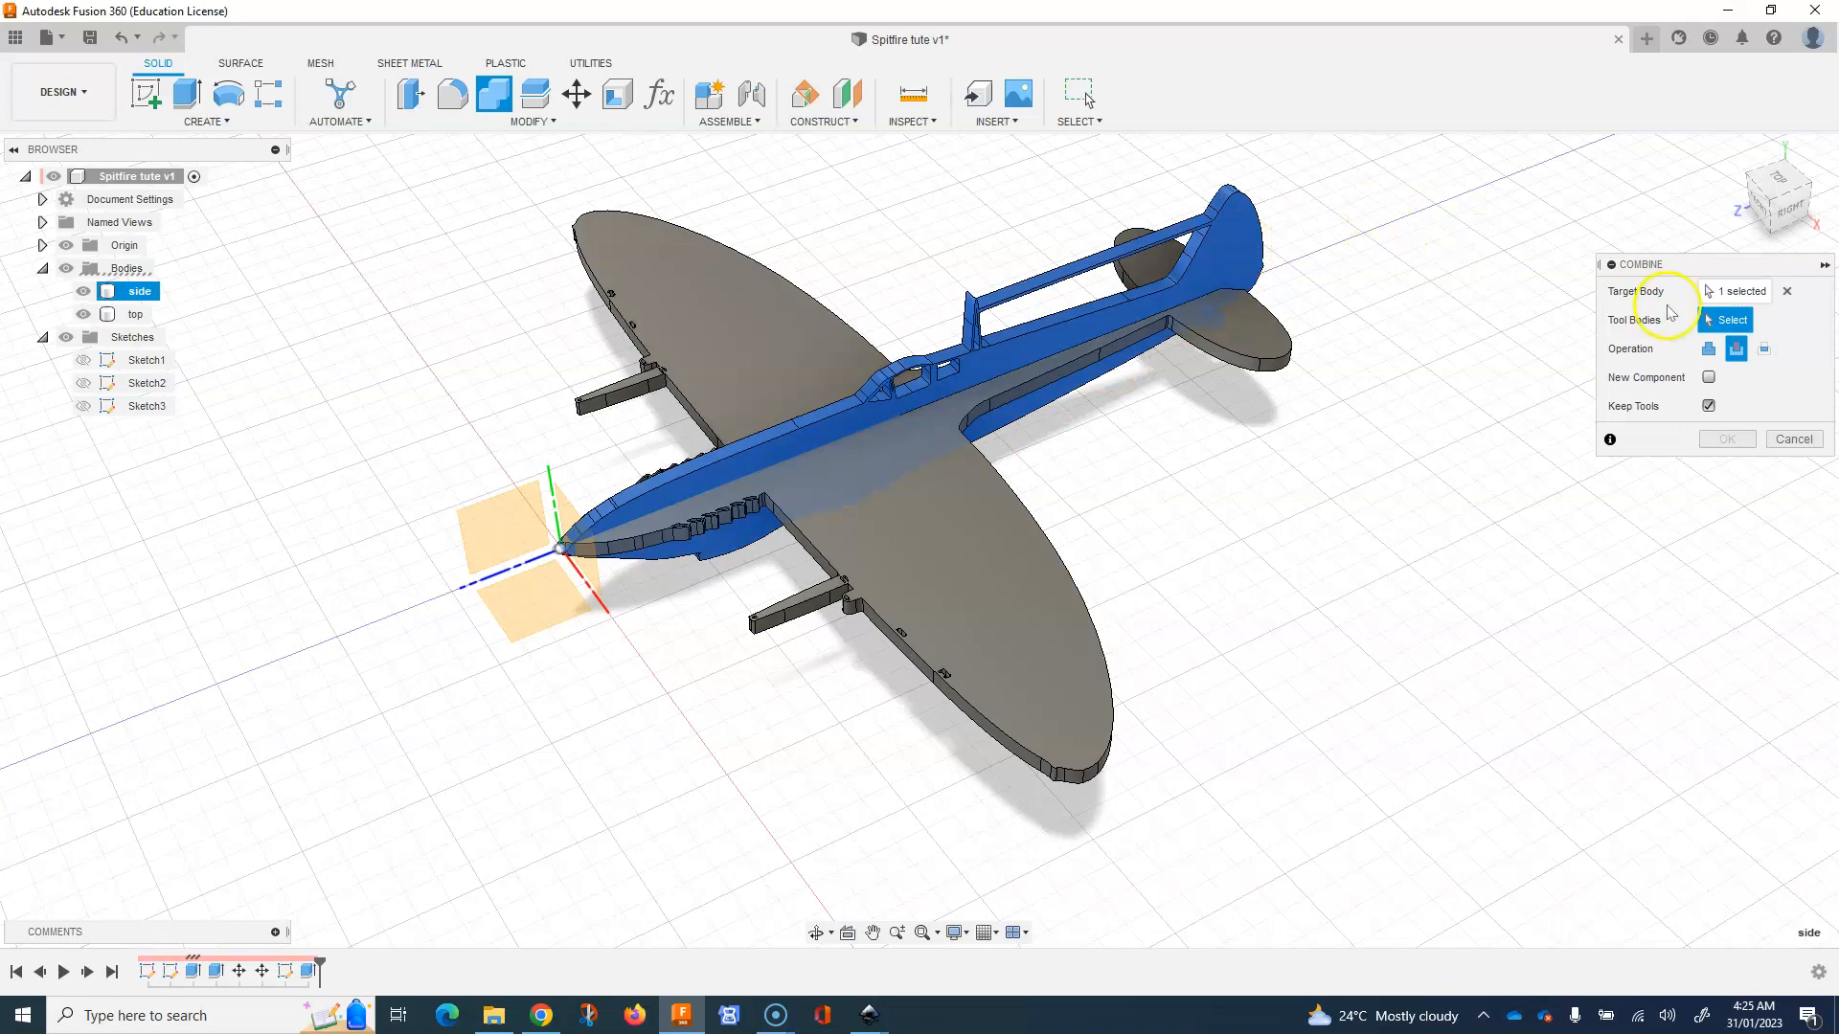
{"action": "left_click", "coordinate": [965, 580]}
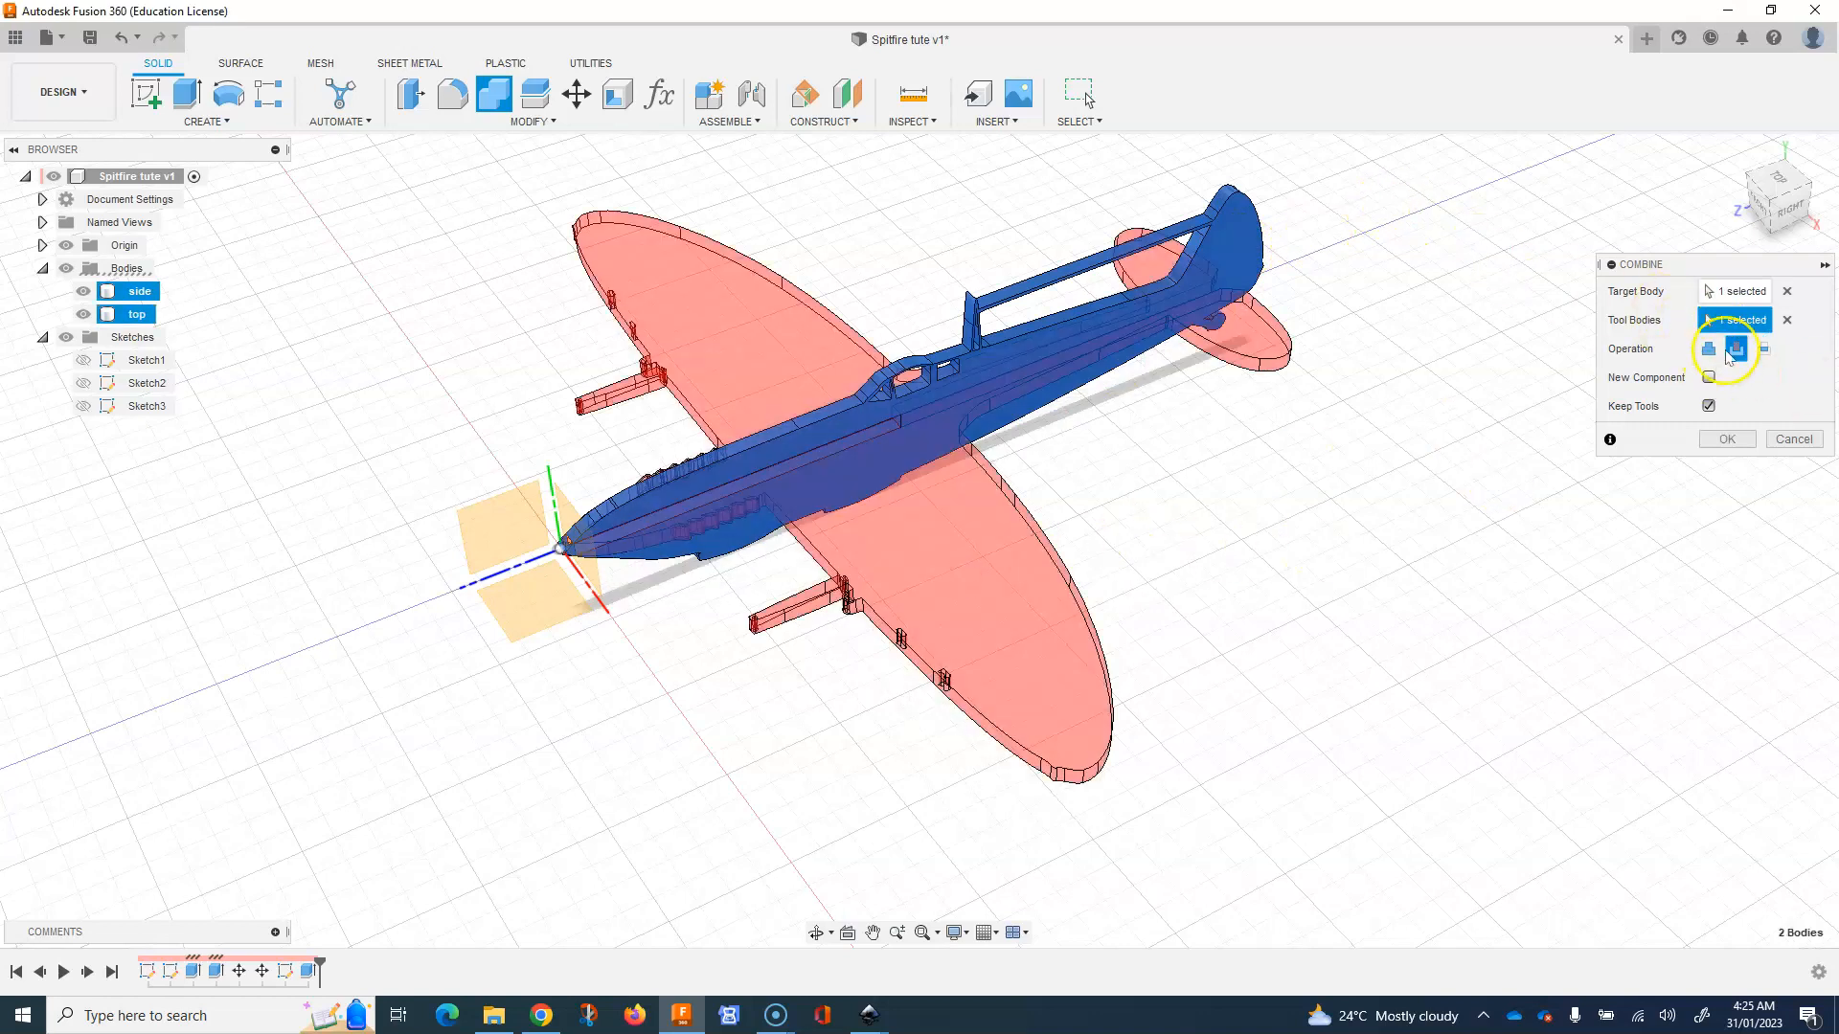
{"action": "left_click", "coordinate": [1719, 443]}
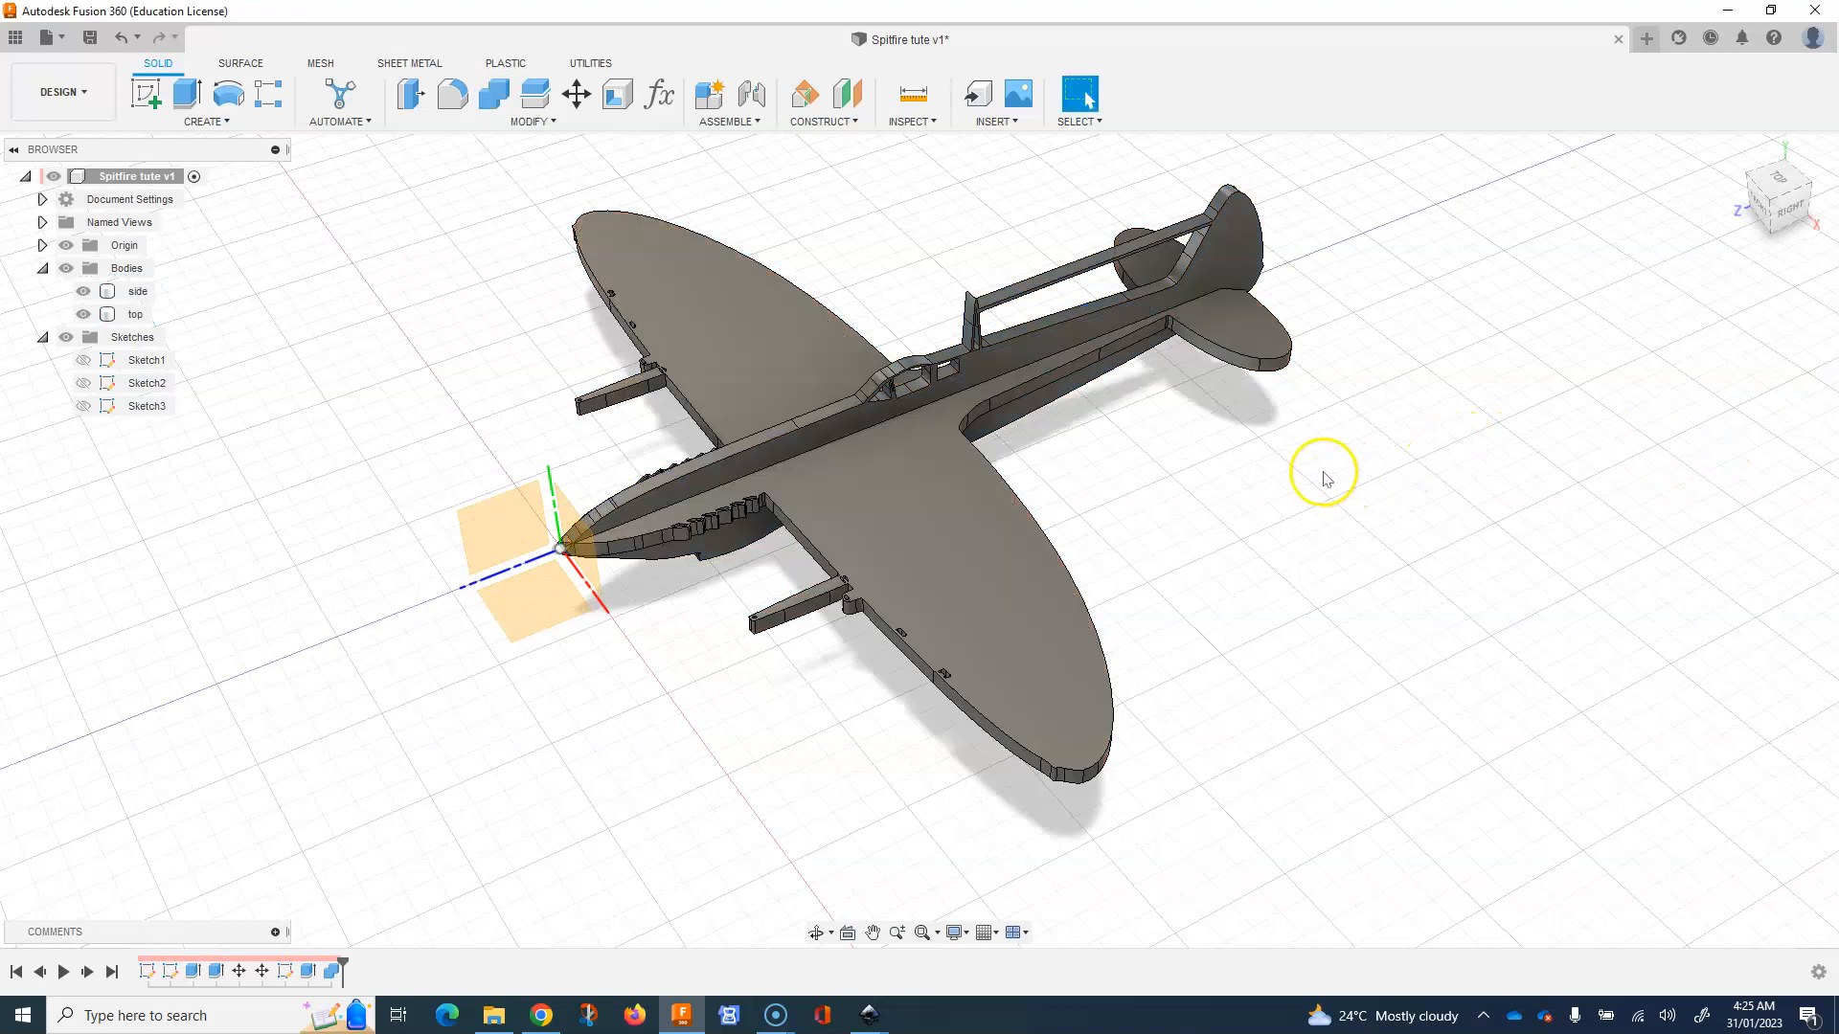
Hide the top body to examine the slot cut into the side body.
{"action": "left_click", "coordinate": [85, 316]}
{"action": "left_click", "coordinate": [83, 293]}
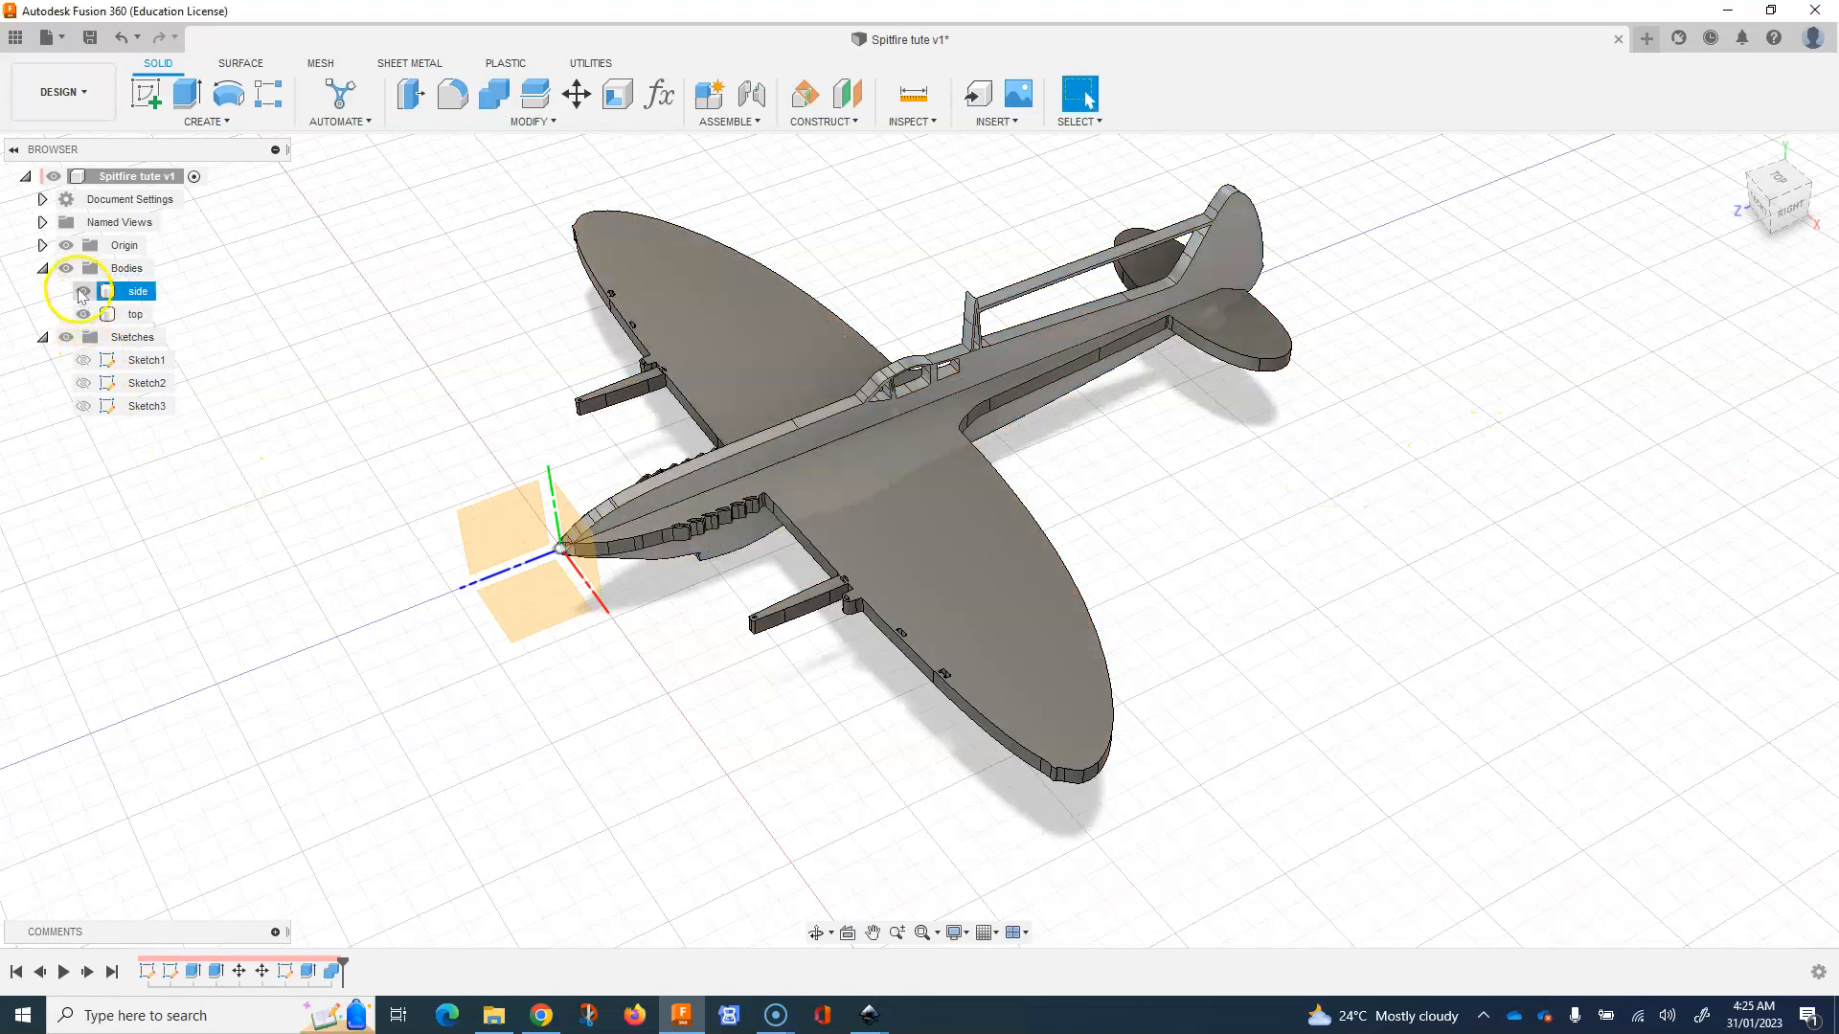
{"action": "left_click", "coordinate": [84, 315]}
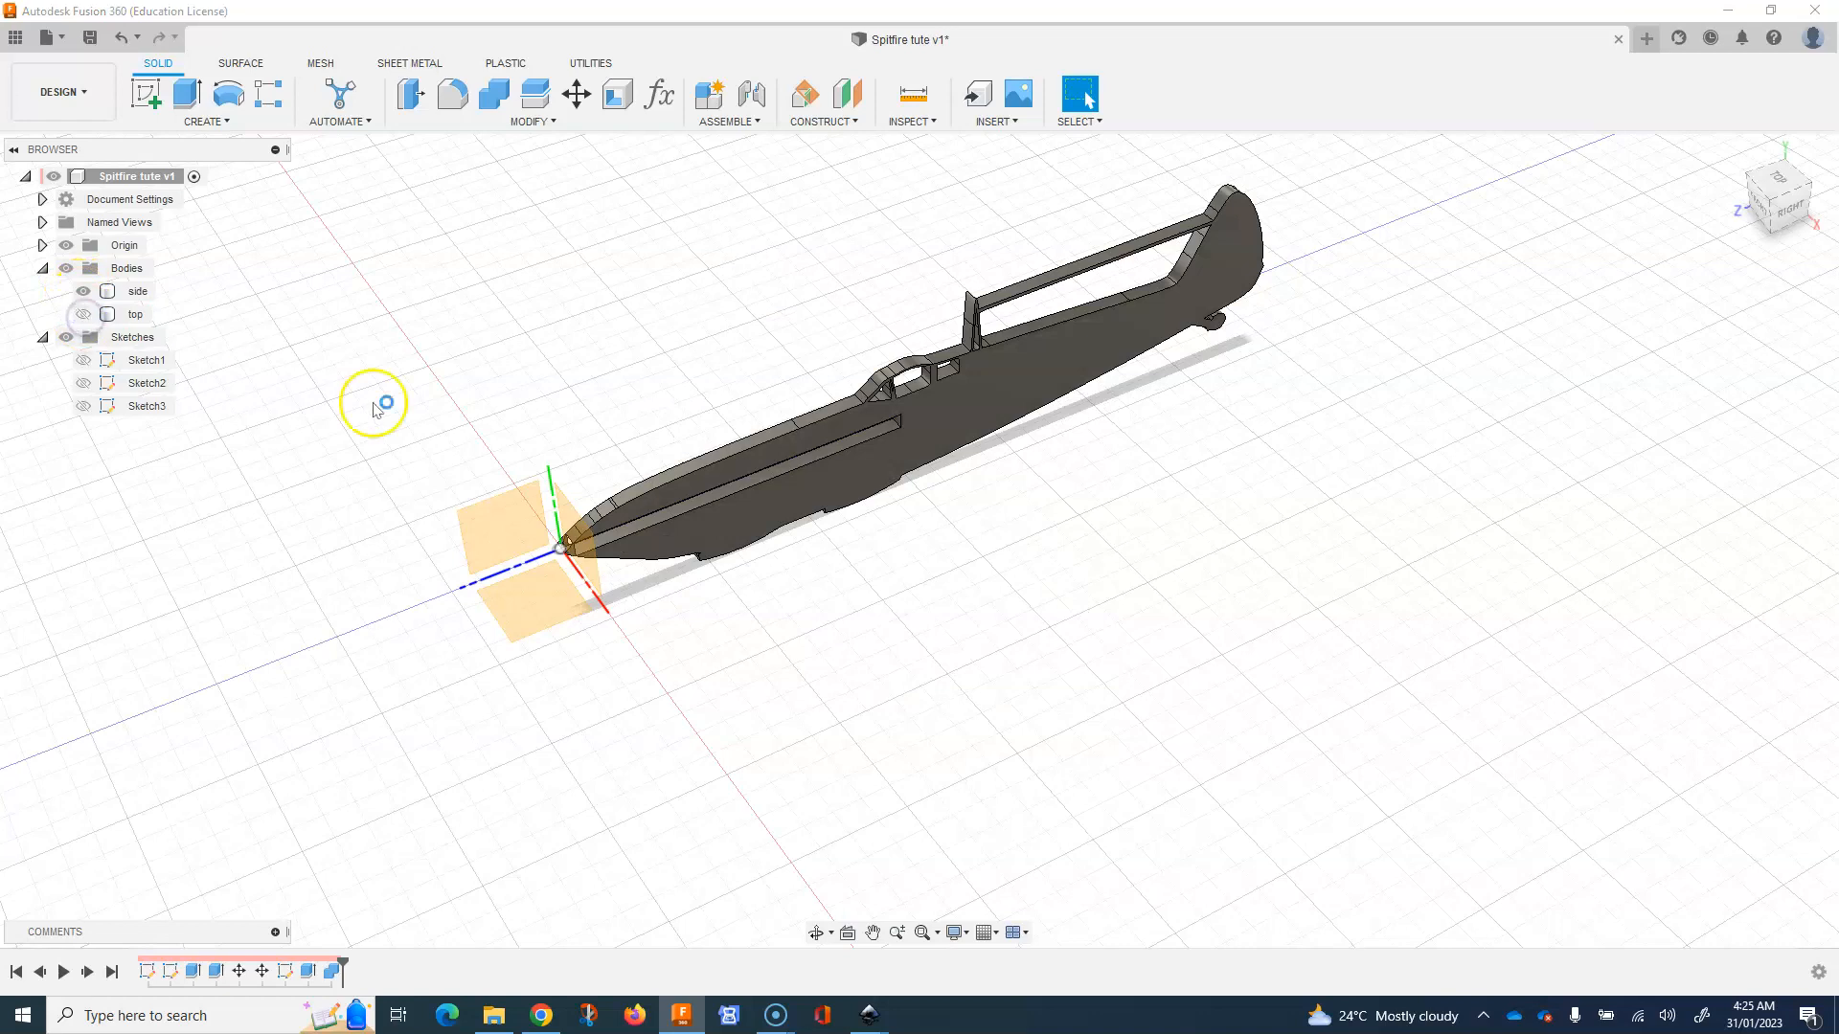
Sketch a rectangle on the side body's face matching the slot's height and extending from inside the slot past the nose tip.
{"action": "left_click", "coordinate": [769, 584]}
{"action": "scroll", "coordinate": [710, 616], "scroll_direction": "up", "scroll_amount": 6}
{"action": "mouse_move", "coordinate": [599, 614]}
{"action": "middle_mouse_down", "text": "shift"}
{"action": "mouse_move", "coordinate": [571, 600]}
{"action": "mouse_move", "coordinate": [591, 550]}
{"action": "mouse_move", "coordinate": [718, 574]}
{"action": "mouse_move", "coordinate": [607, 591]}
{"action": "middle_mouse_up", "text": "shift"}
{"action": "left_click", "coordinate": [525, 533]}
{"action": "scroll", "coordinate": [421, 414], "scroll_direction": "up", "scroll_amount": 5}
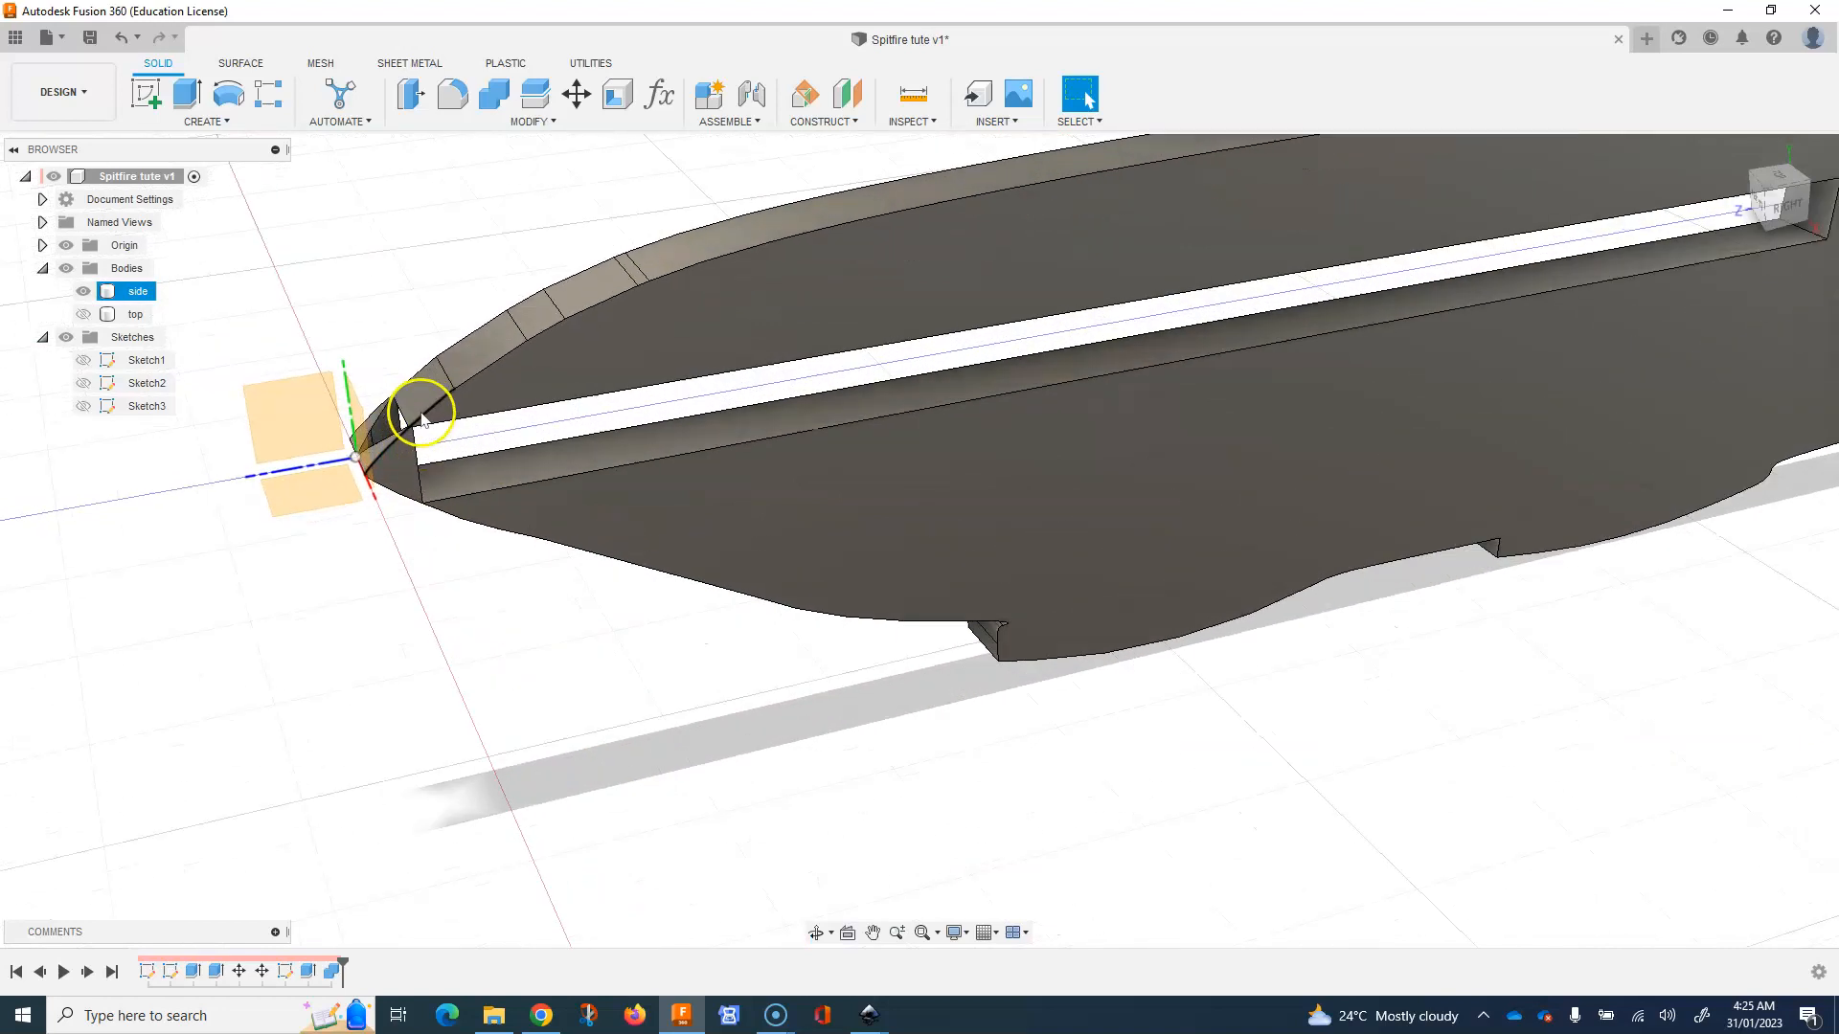
{"action": "scroll", "coordinate": [410, 440], "scroll_direction": "up", "scroll_amount": 2}
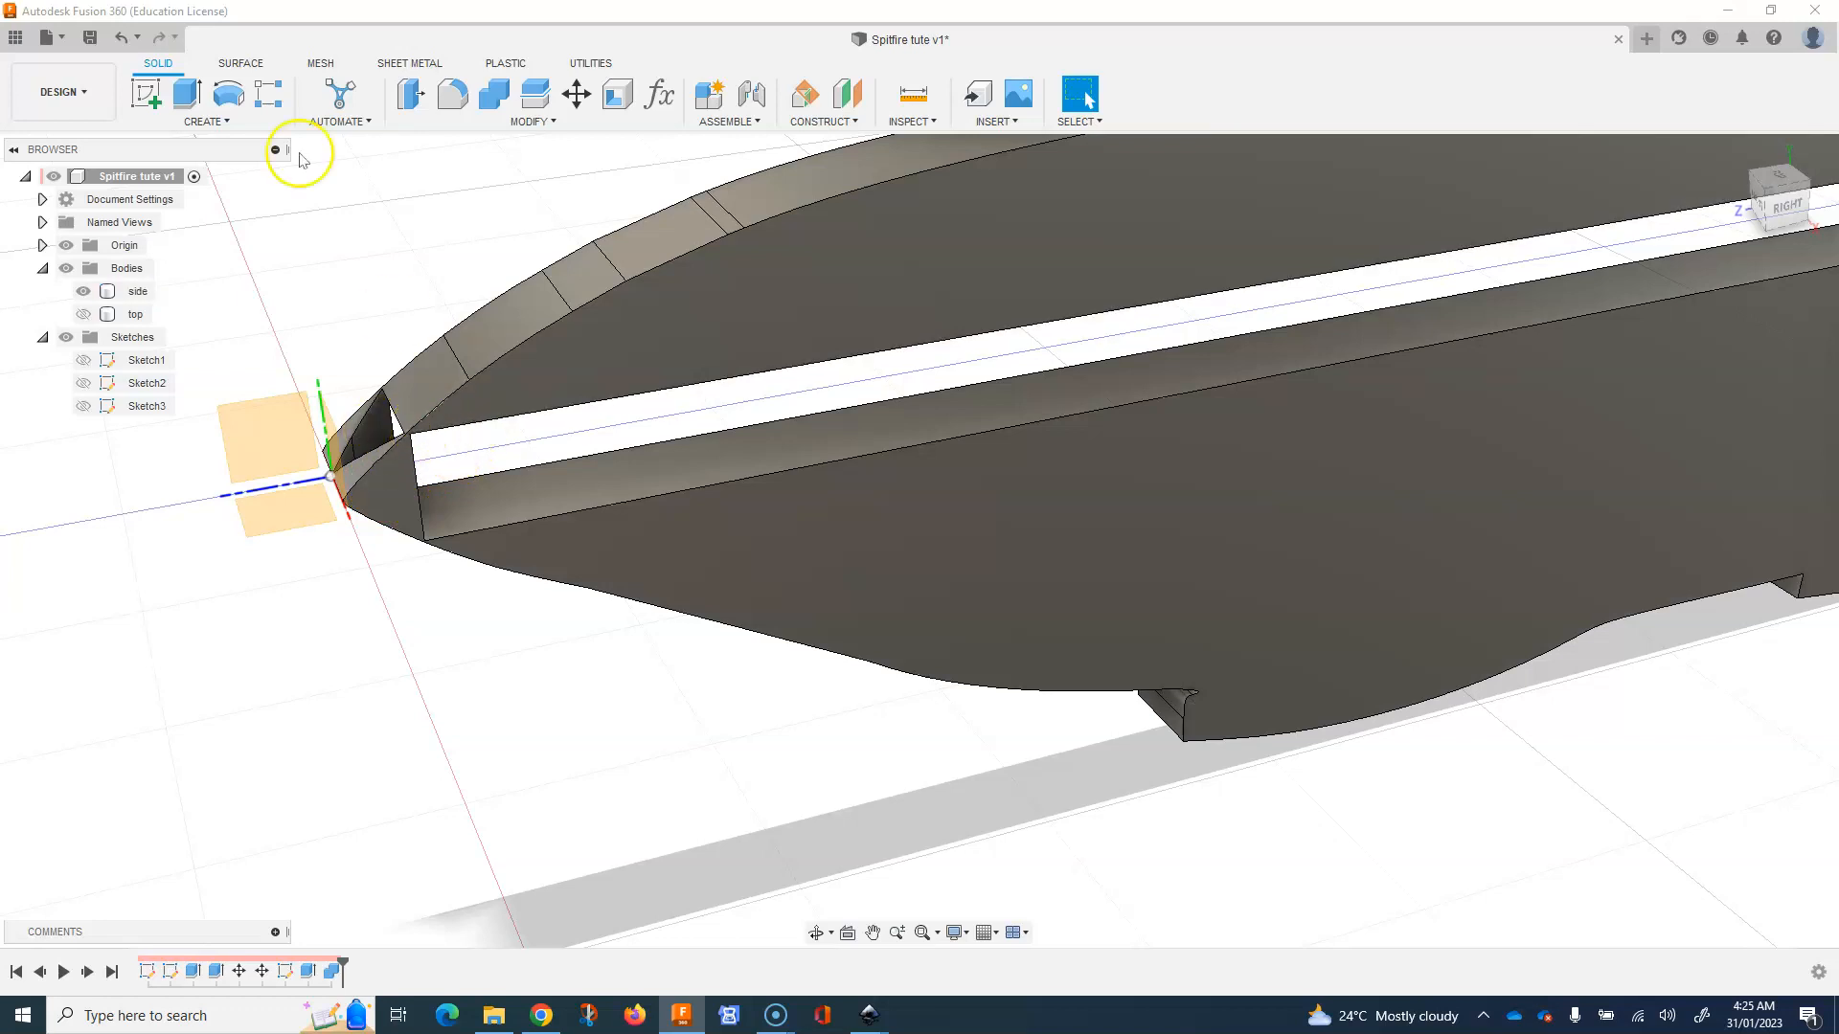
{"action": "left_click", "coordinate": [145, 93]}
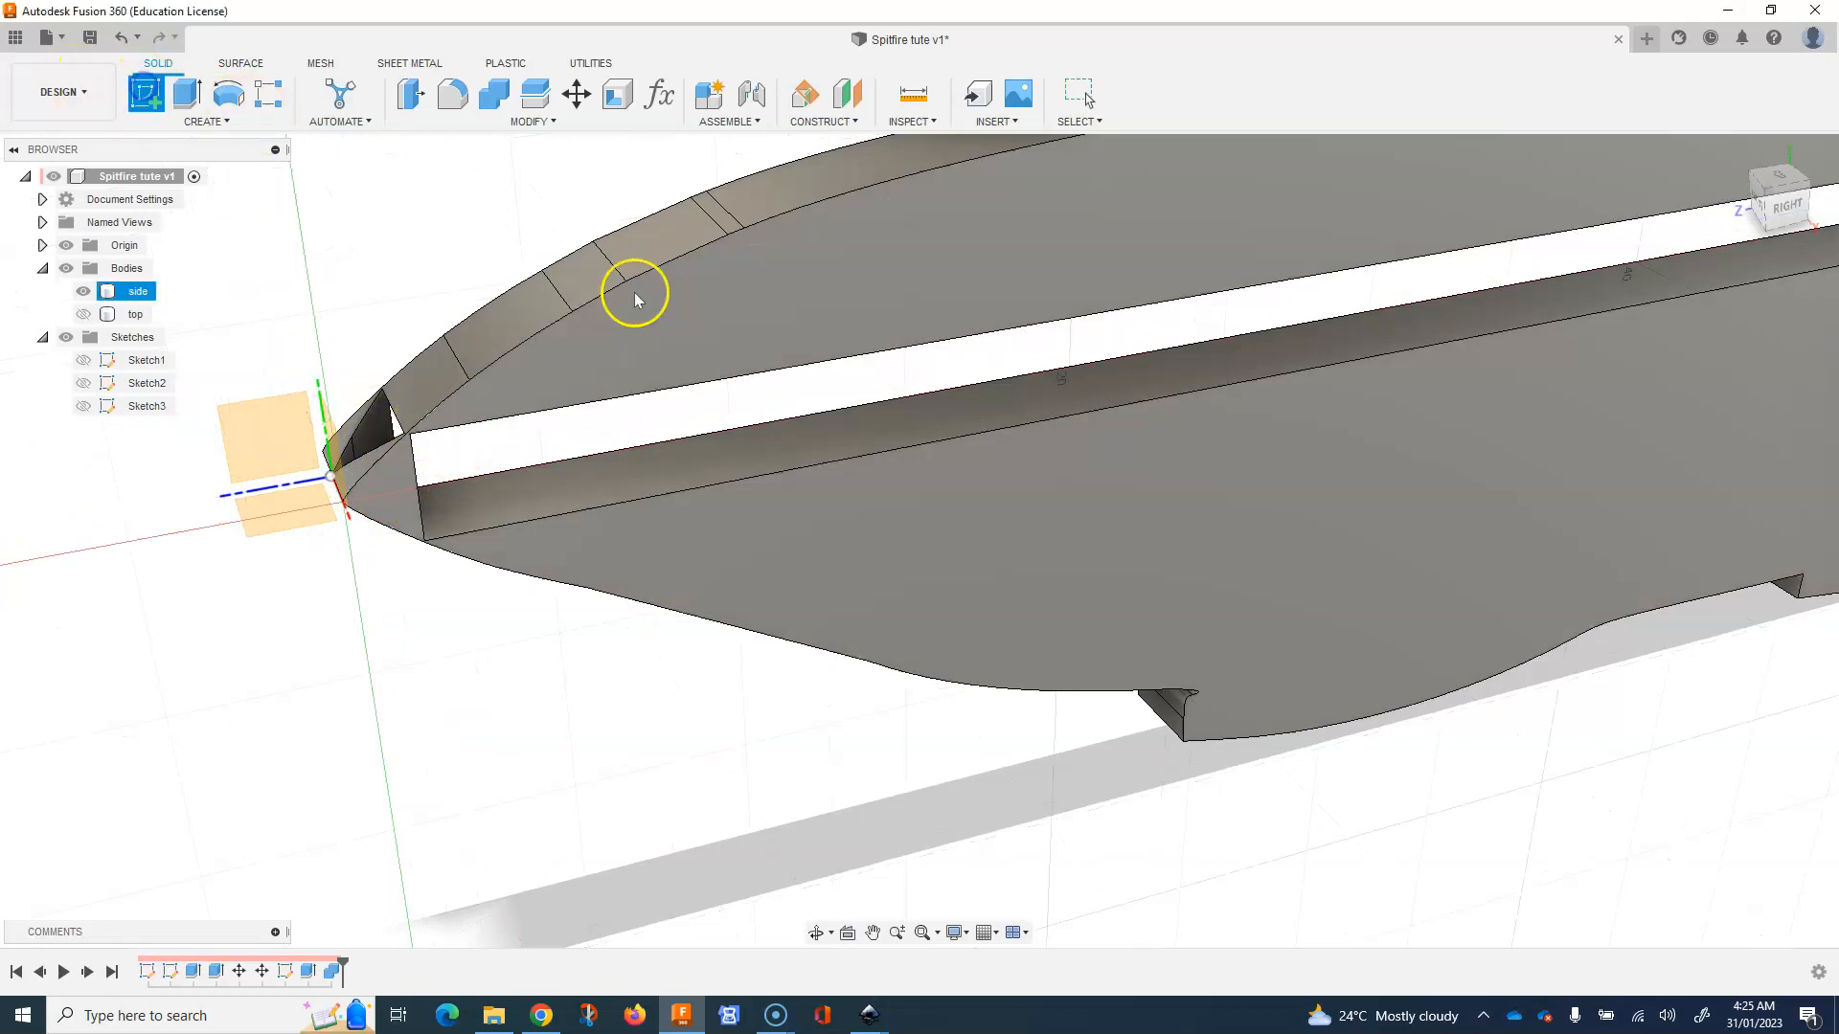
{"action": "left_click", "coordinate": [719, 321]}
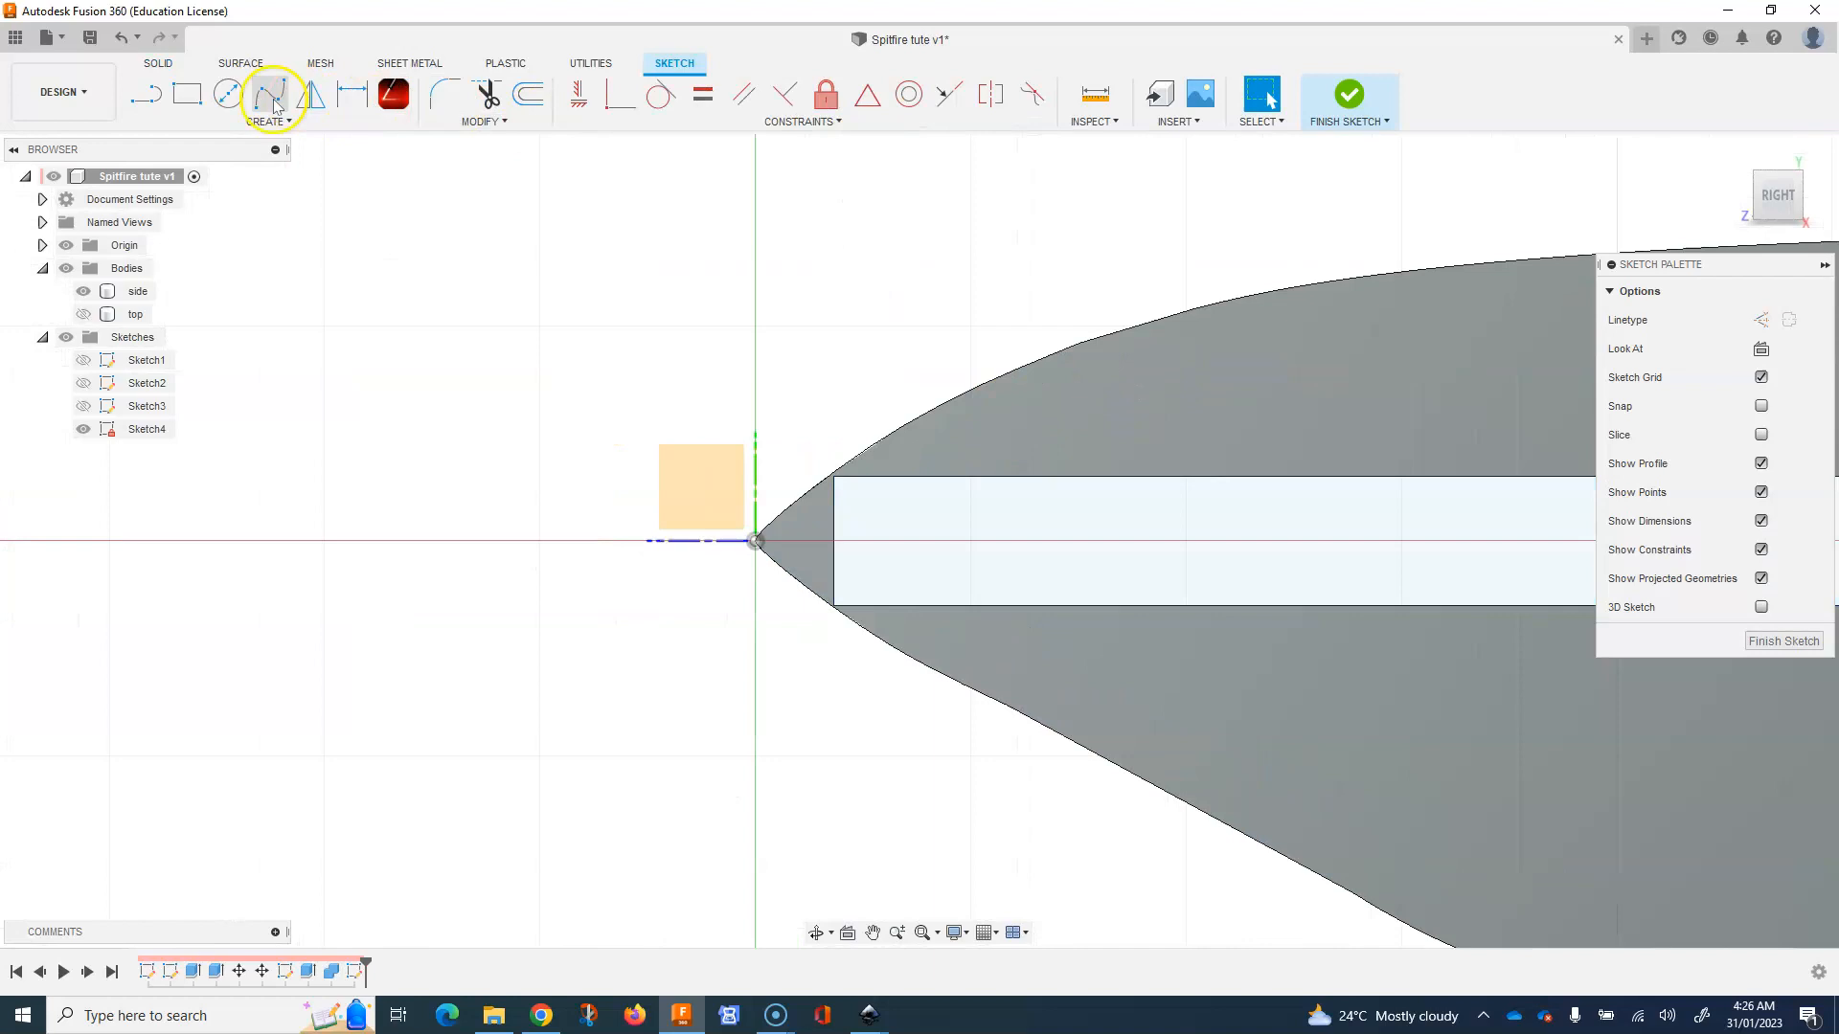
{"action": "left_click", "coordinate": [189, 94]}
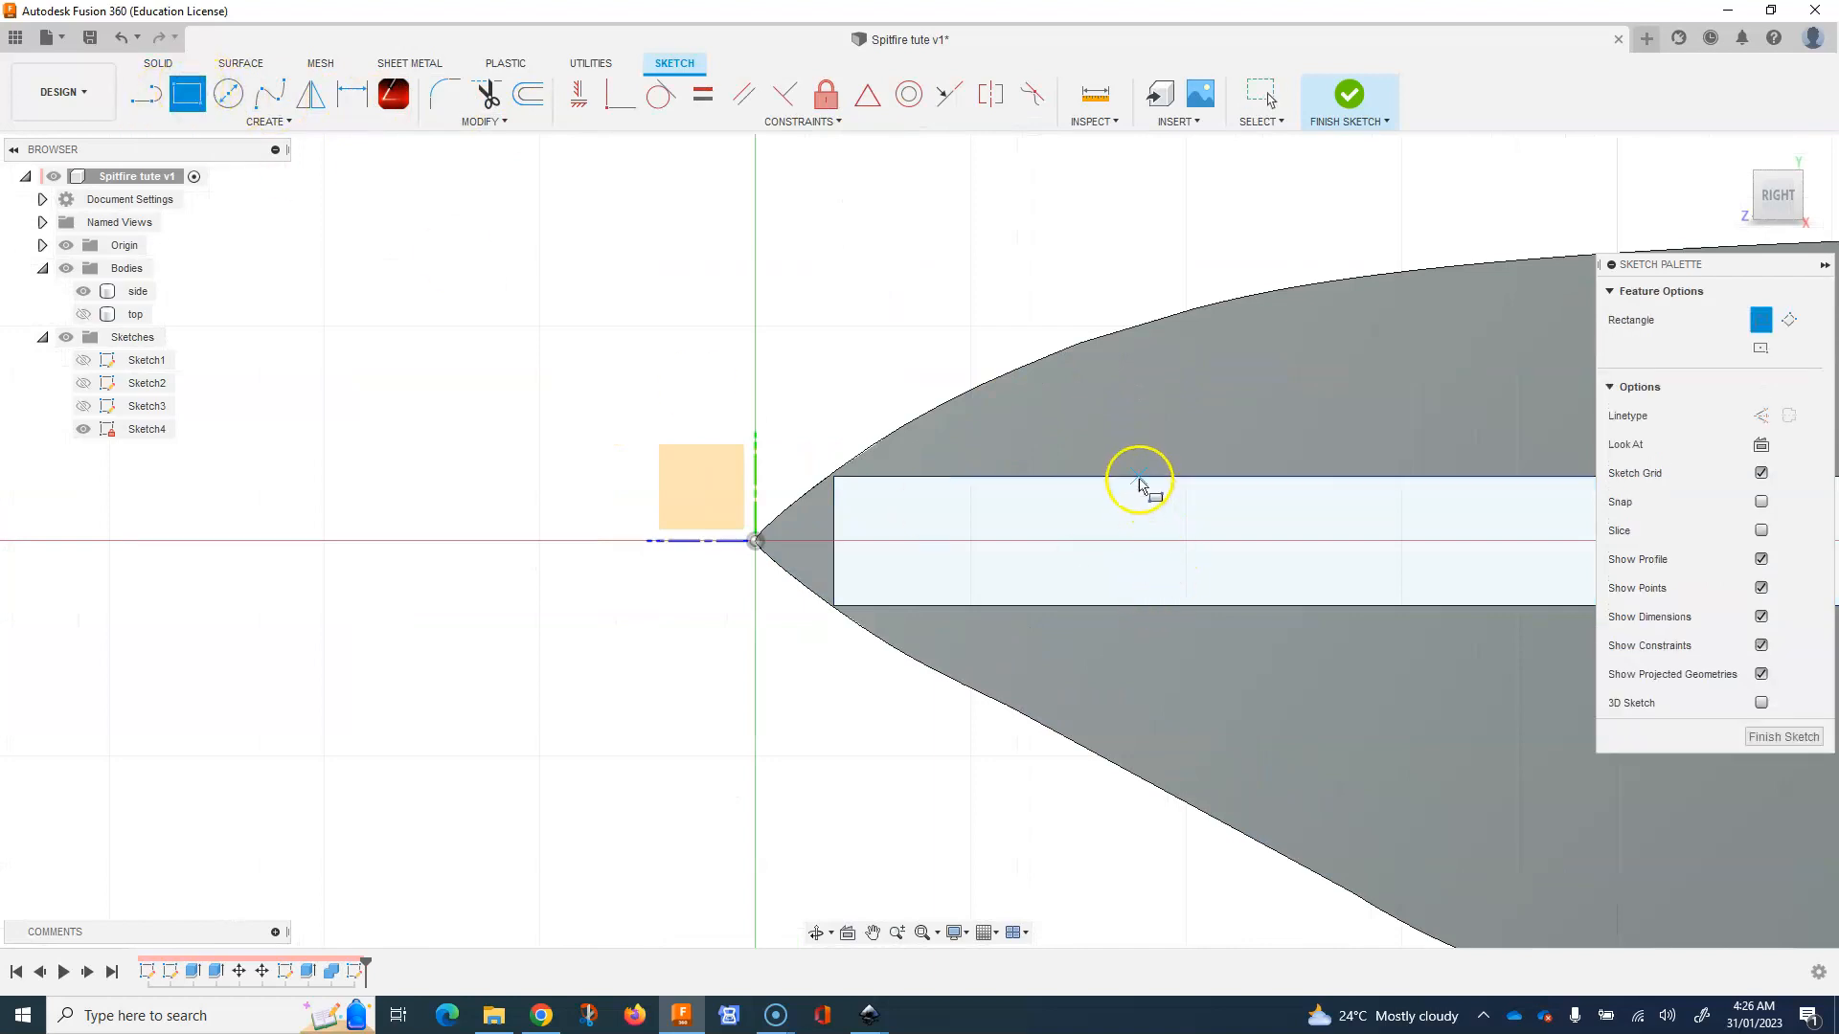
{"action": "left_click_drag", "start_coordinate": [1139, 478], "coordinate": [591, 604]}
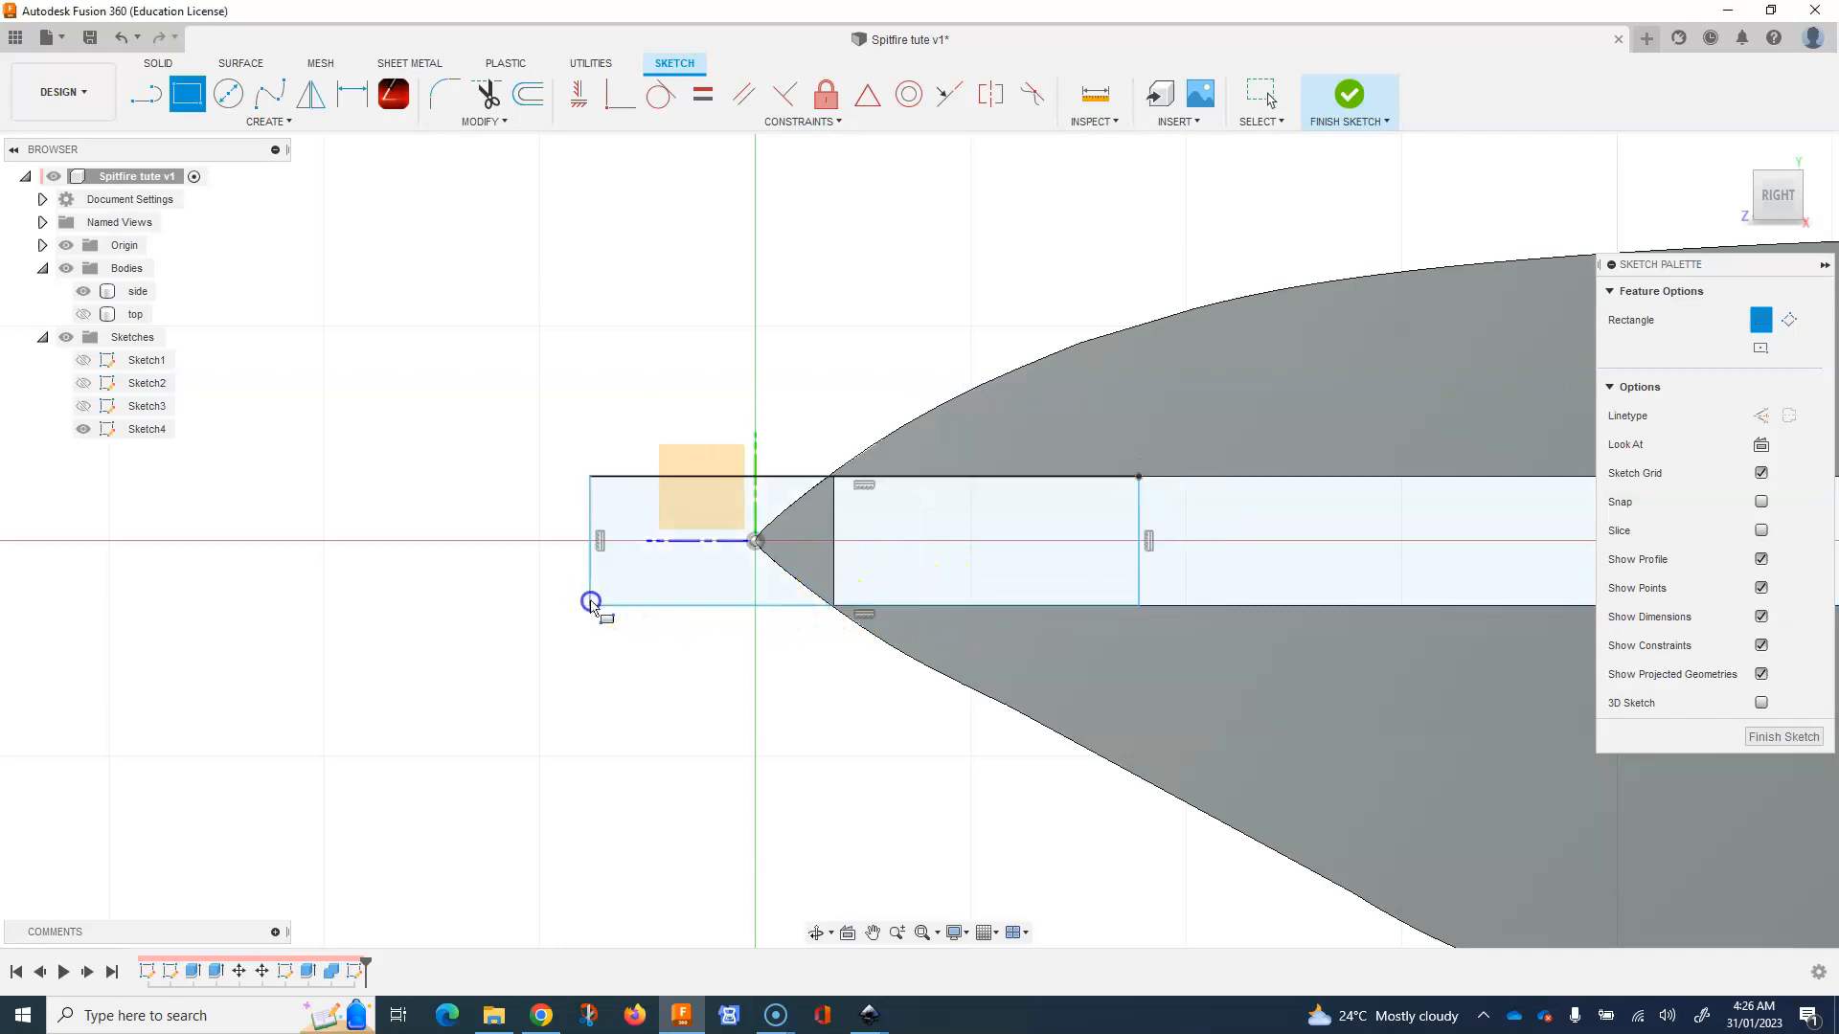
{"action": "left_click", "coordinate": [1749, 735]}
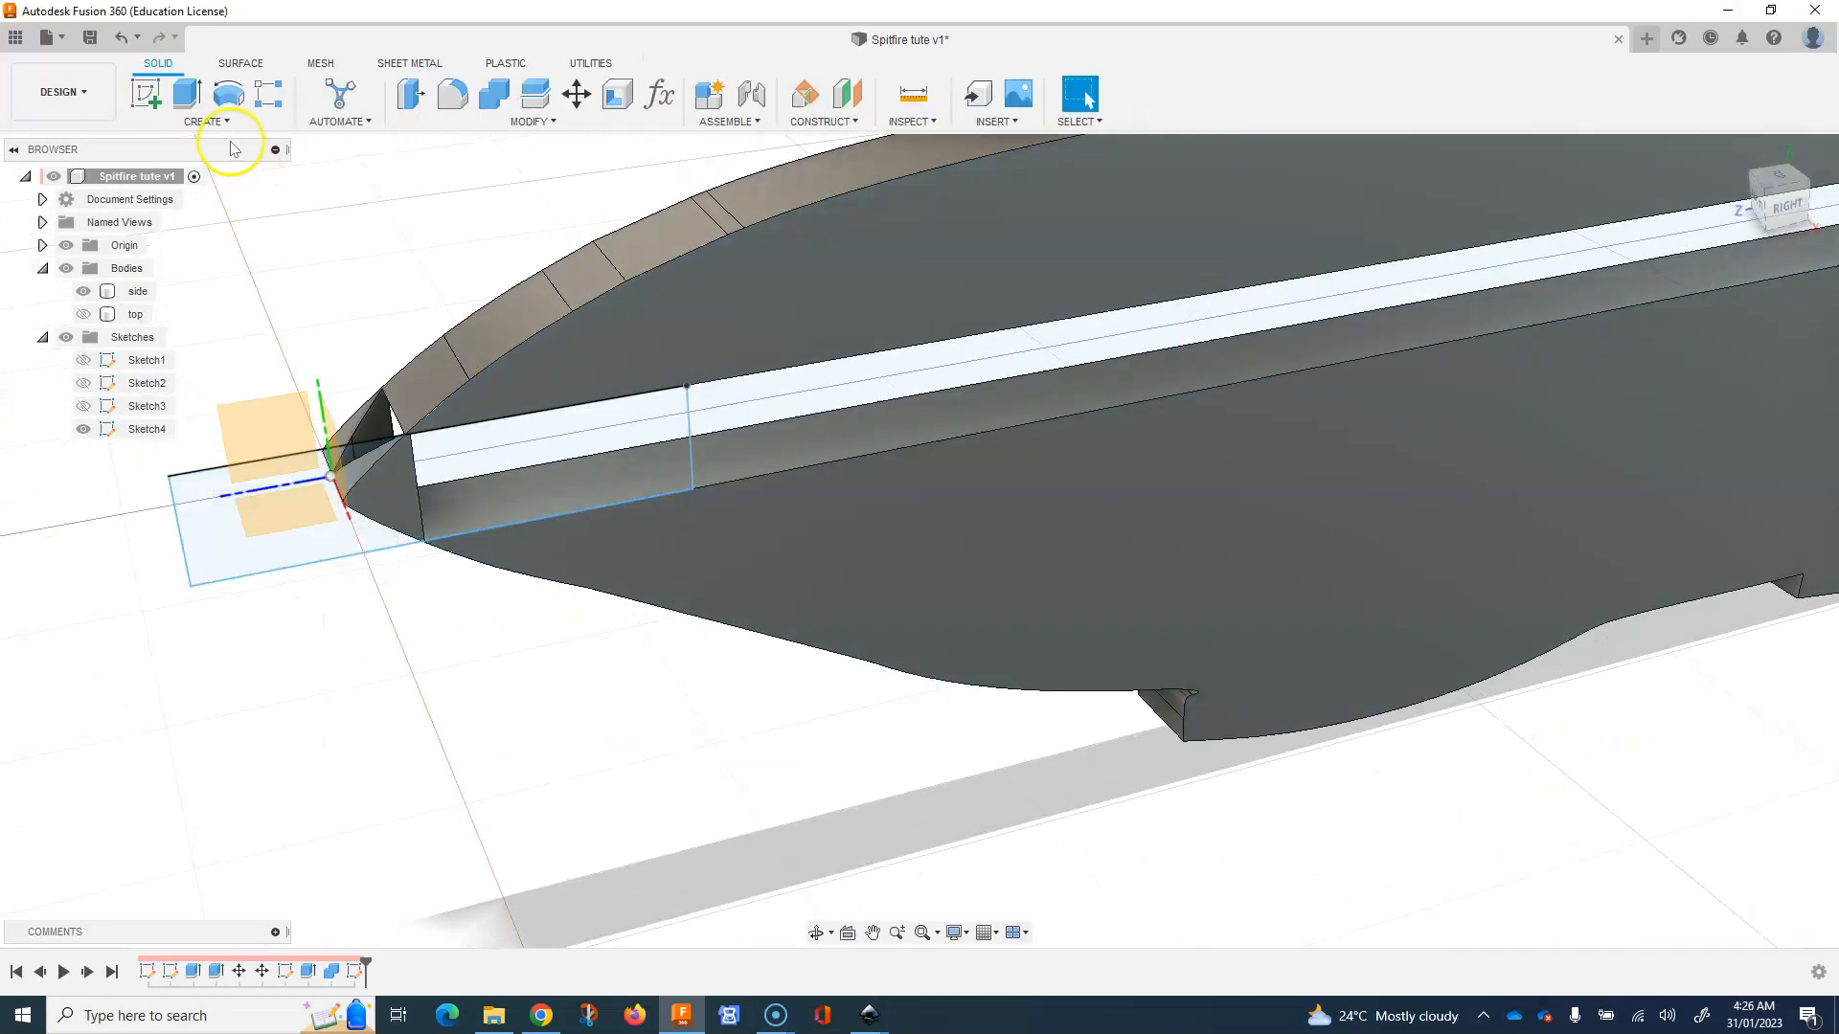
Extrude the rectangle's three nose-end profiles as a cut about 15.8 mm through the side body, opening the slot at the nose.
{"action": "left_click", "coordinate": [187, 93]}
{"action": "left_click", "coordinate": [388, 493]}
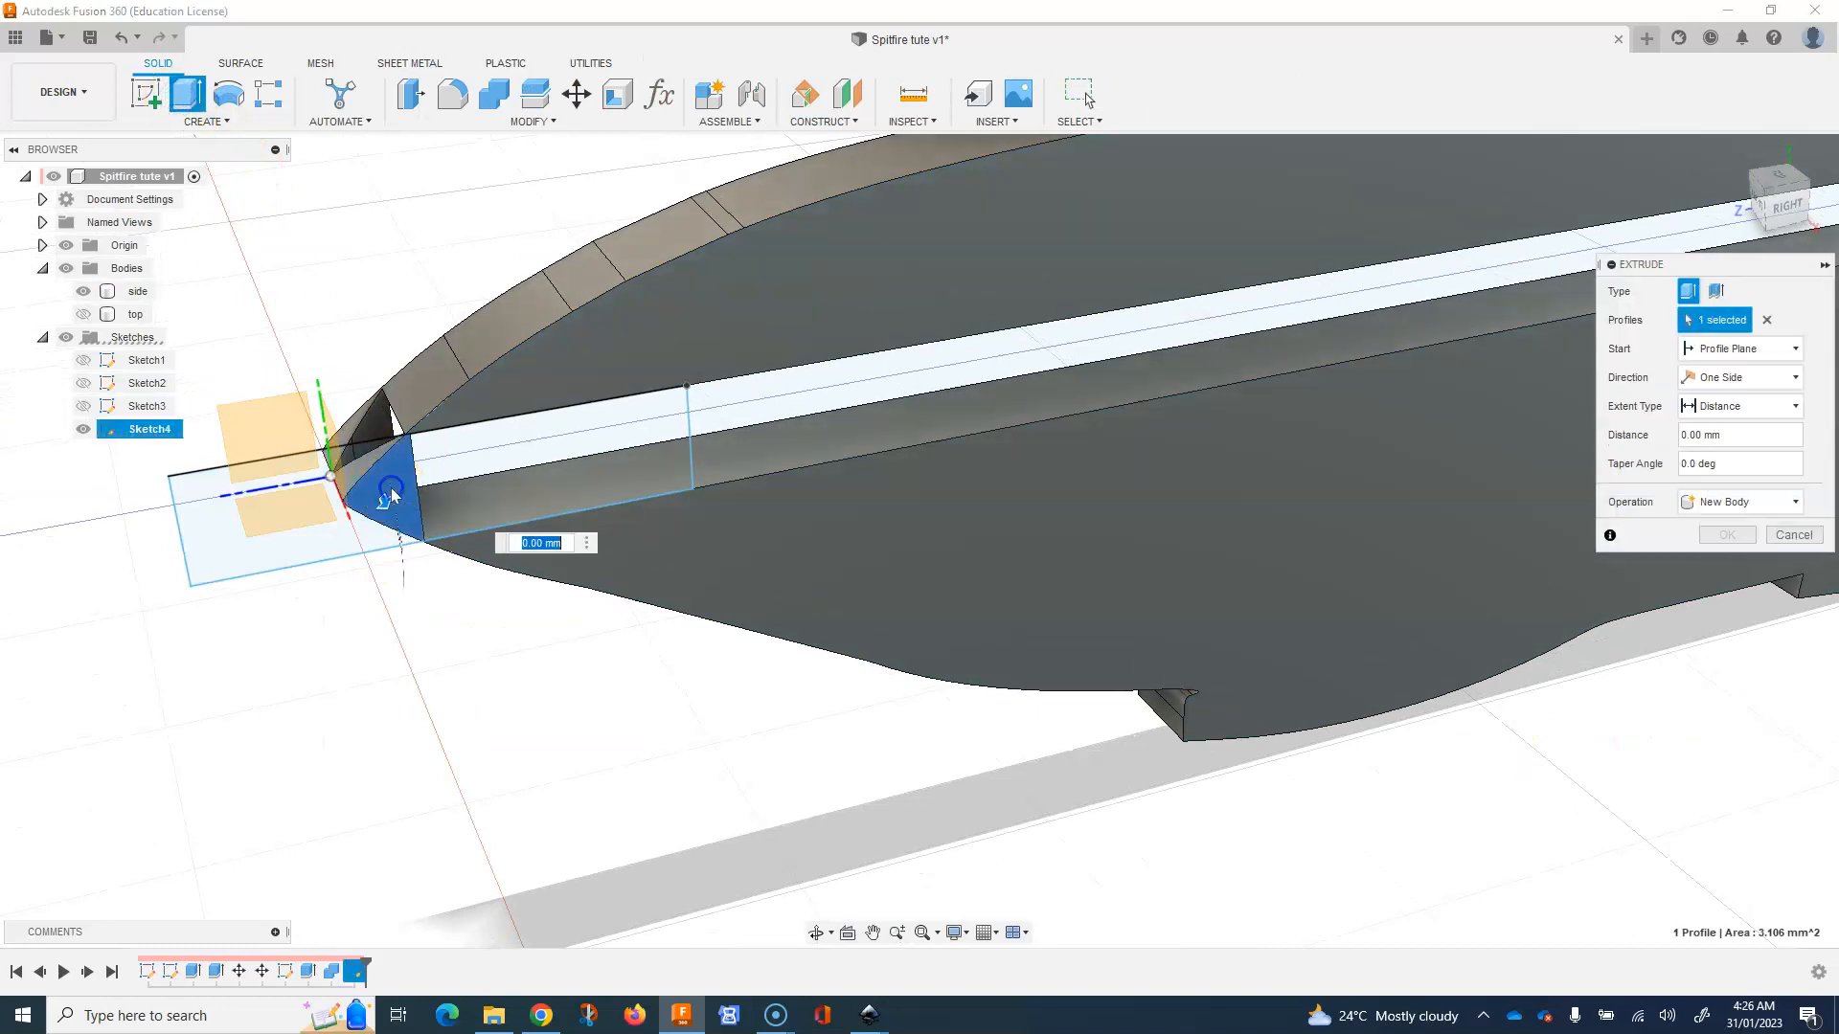
{"action": "left_click", "coordinate": [283, 522]}
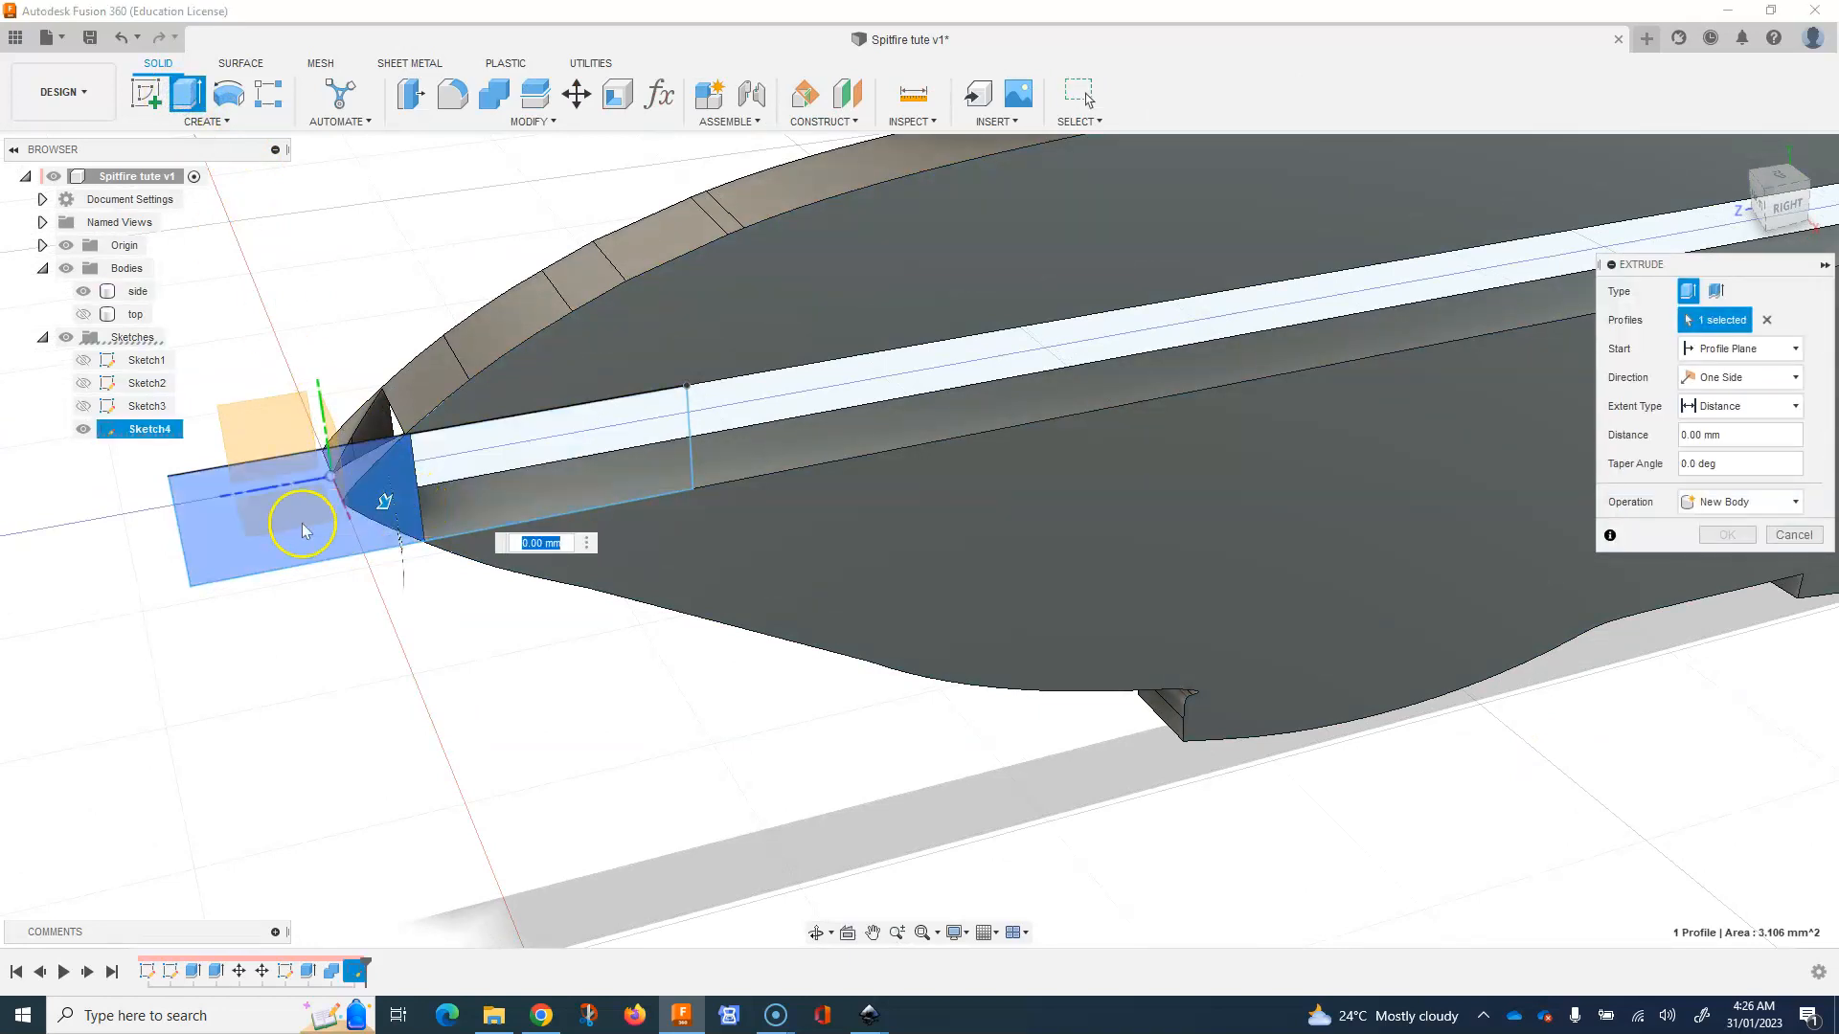
{"action": "left_click", "coordinate": [517, 486]}
{"action": "left_click_drag", "start_coordinate": [563, 470], "coordinate": [424, 251]}
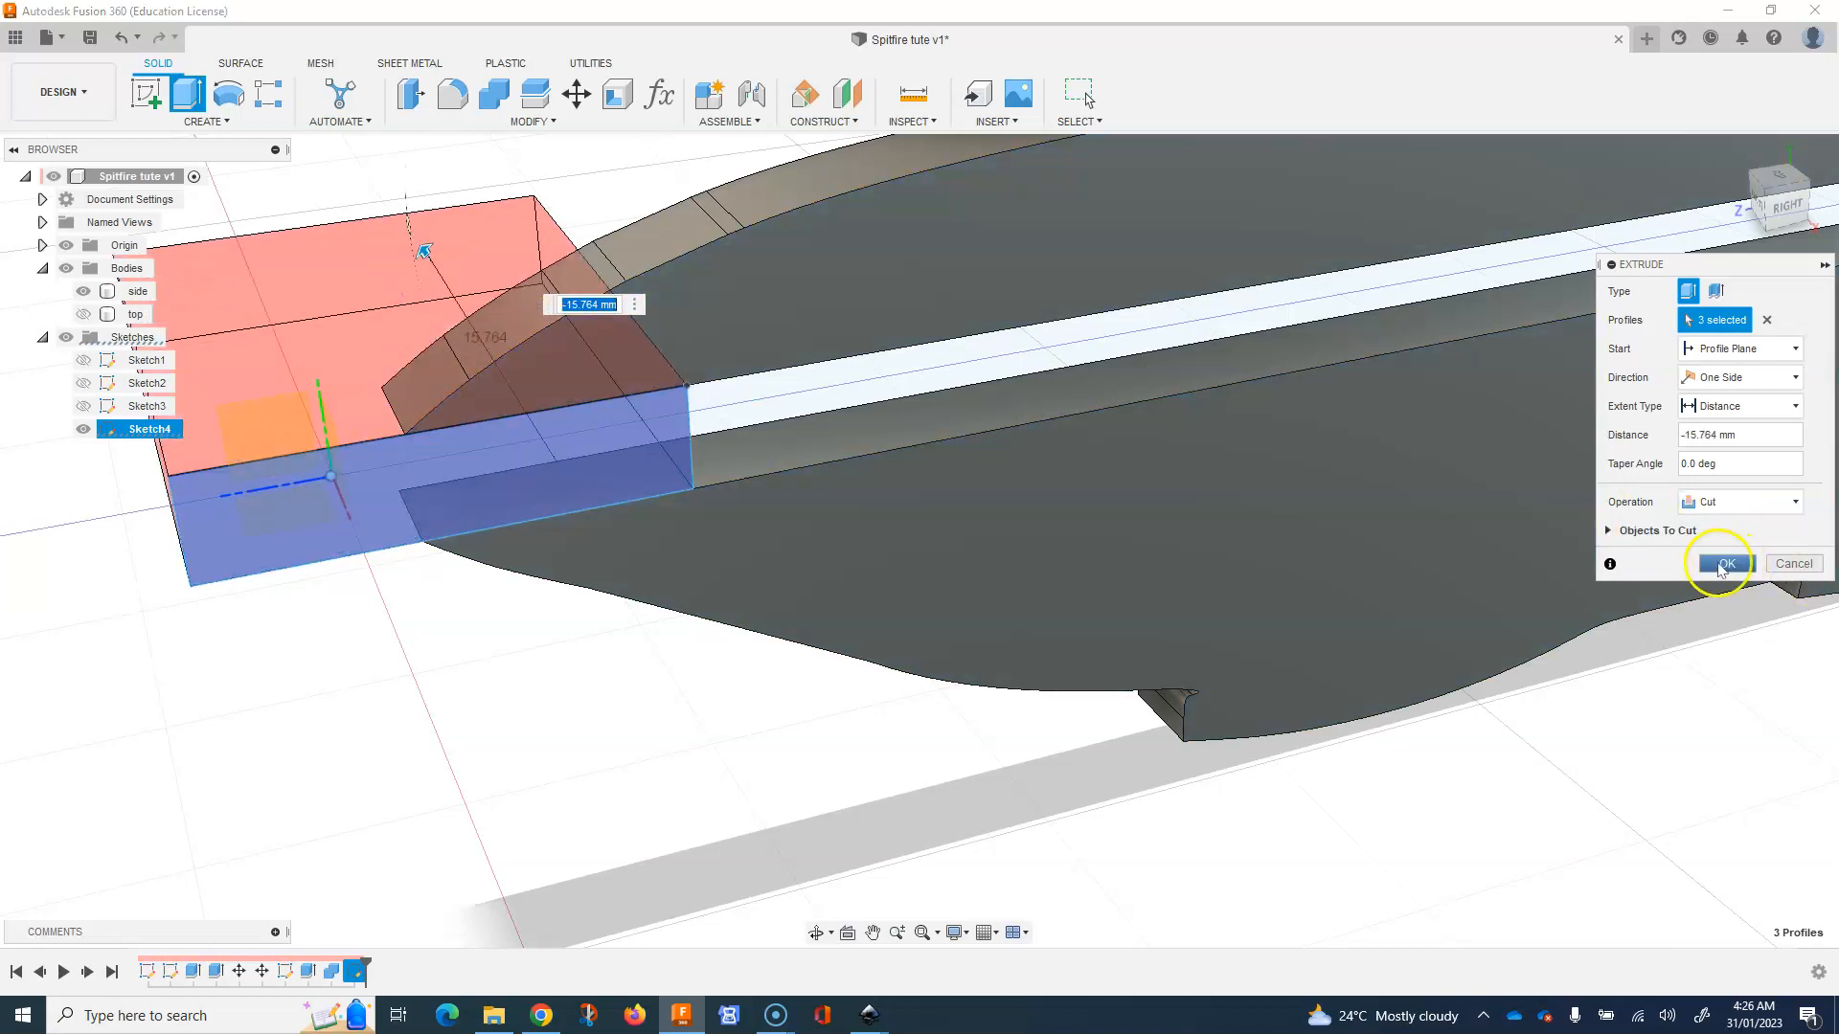
{"action": "left_click", "coordinate": [1721, 566]}
{"action": "scroll", "coordinate": [1622, 665], "scroll_direction": "down", "scroll_amount": 5}
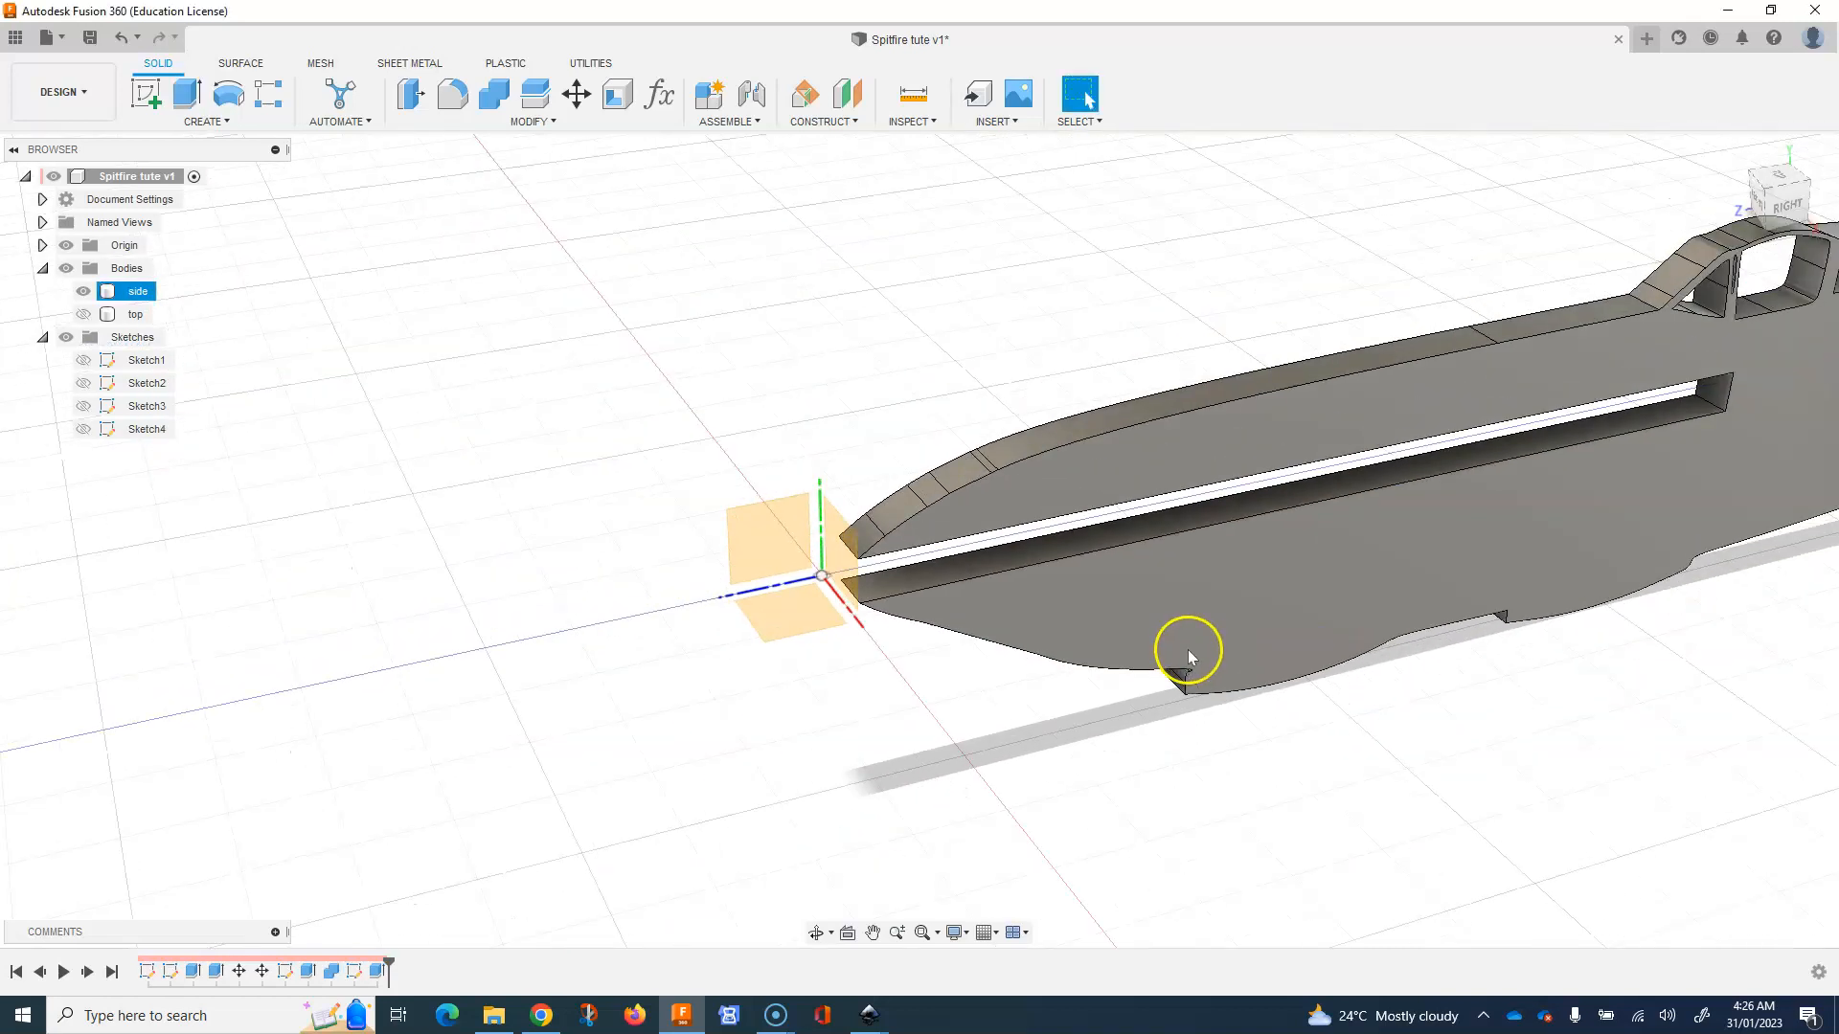
{"action": "left_click", "coordinate": [783, 619]}
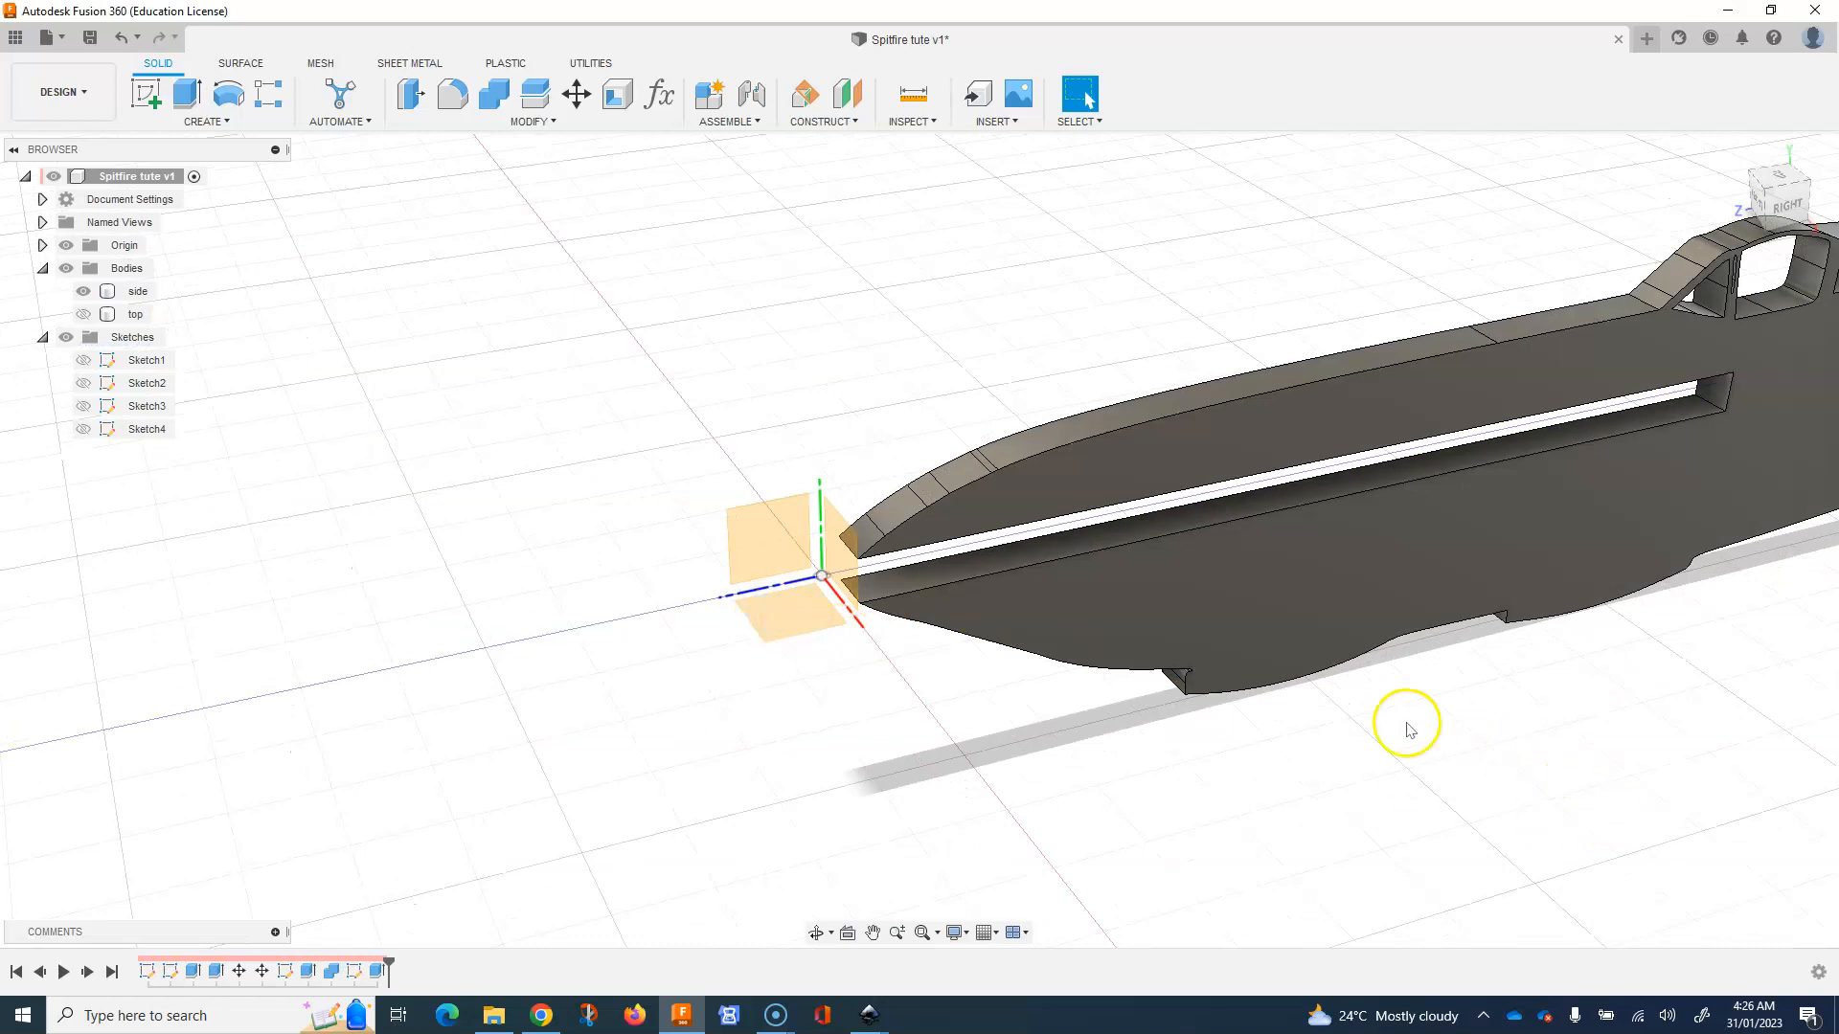
Show the top body to examine how both parts meet at the nose, and hide it again.
{"action": "scroll", "coordinate": [821, 645], "scroll_direction": "down", "scroll_amount": 3}
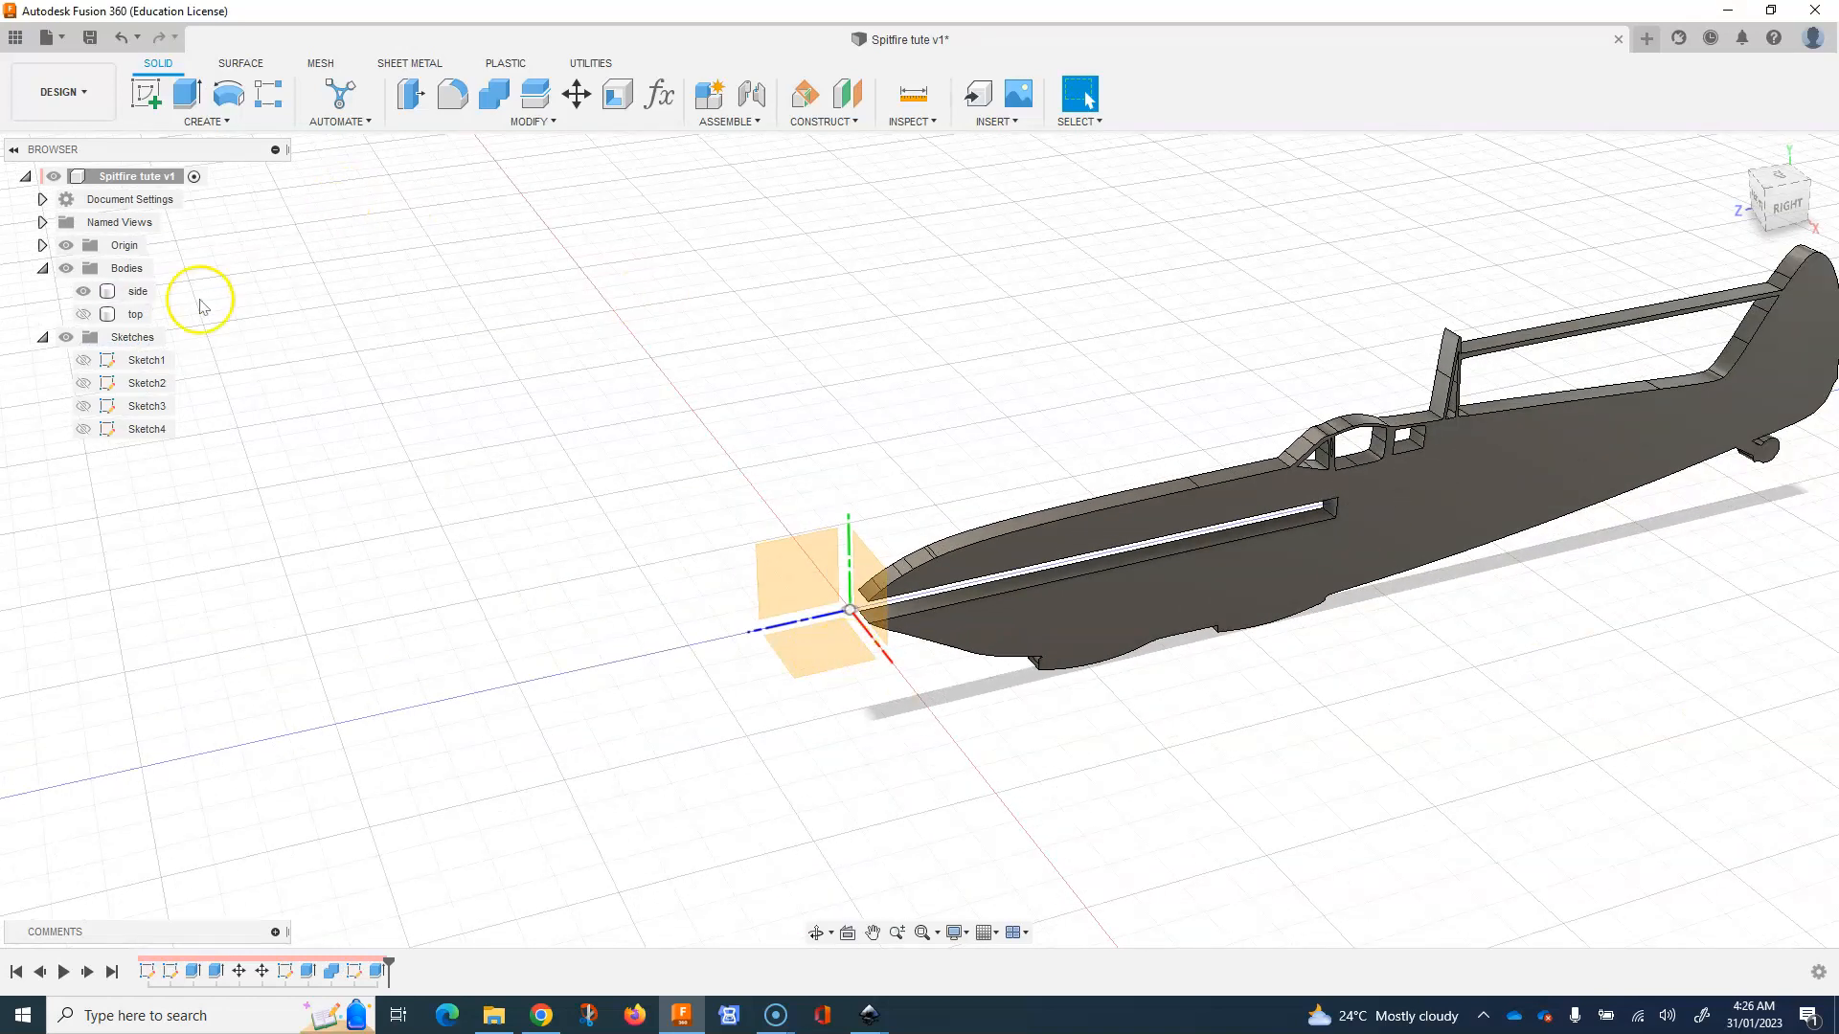
{"action": "left_click", "coordinate": [84, 315]}
{"action": "left_click", "coordinate": [949, 620]}
{"action": "scroll", "coordinate": [698, 645], "scroll_direction": "down", "scroll_amount": 4}
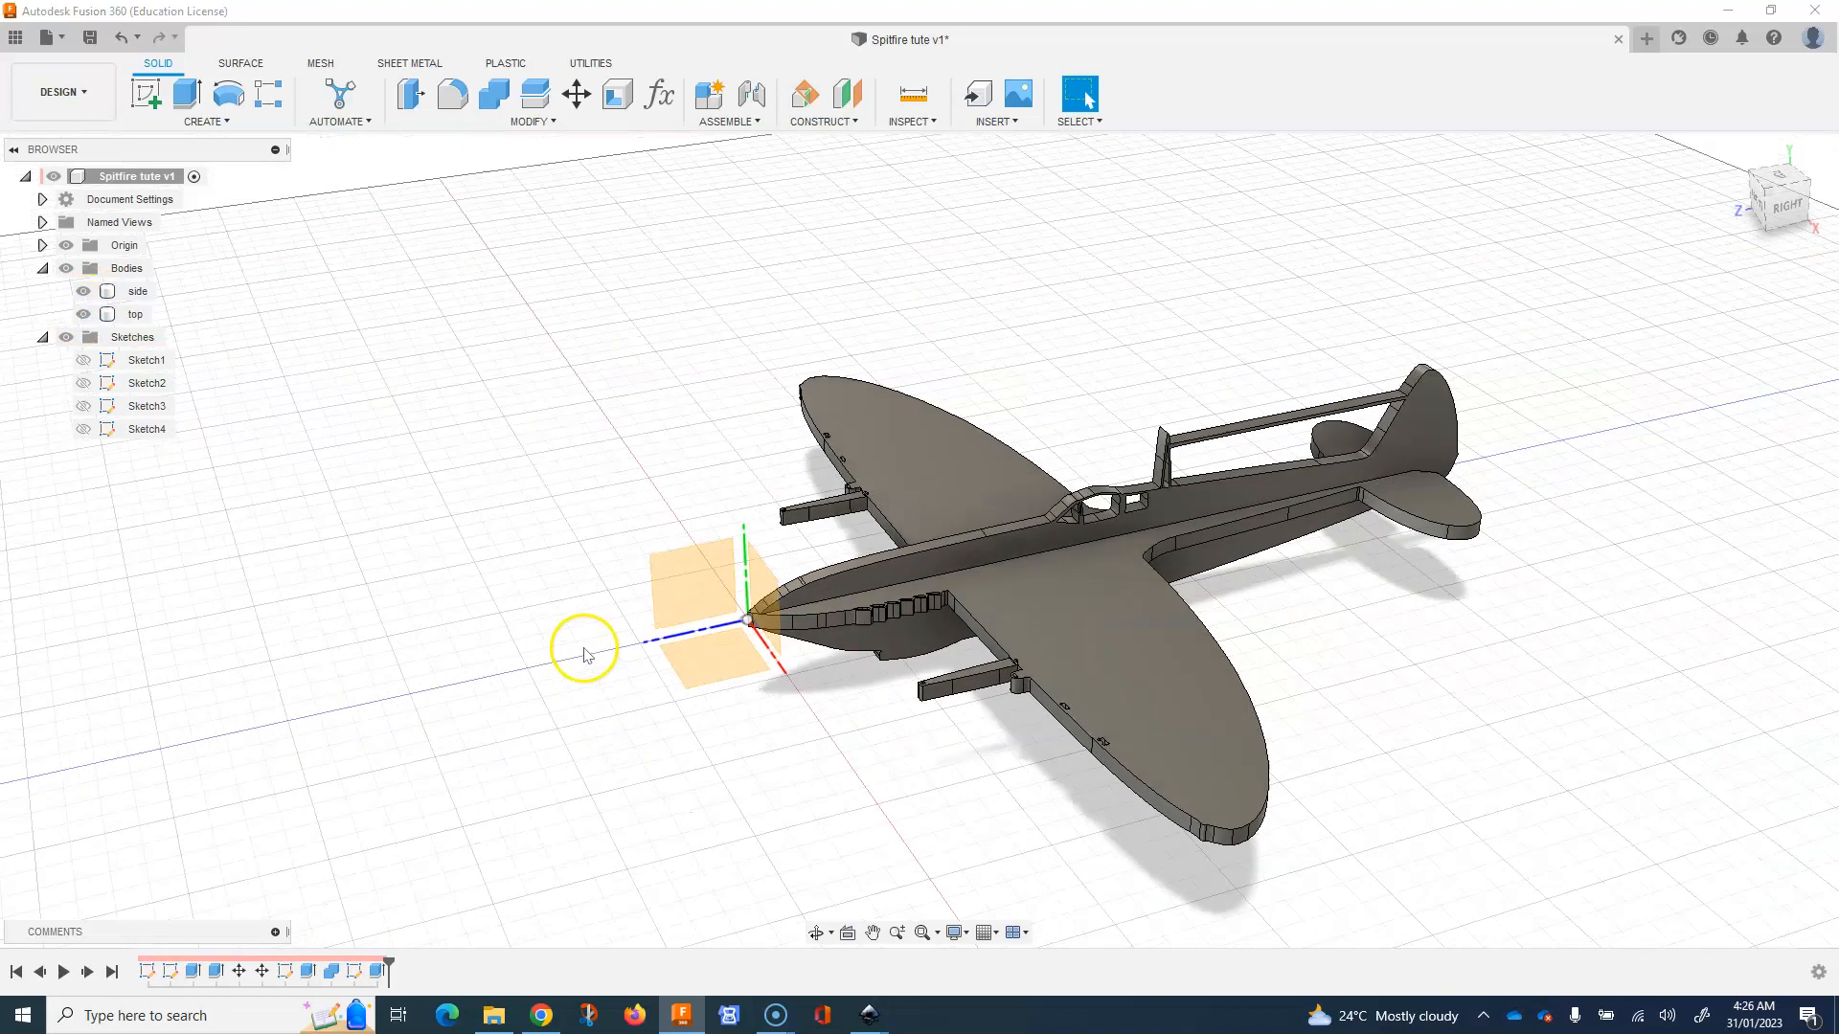
{"action": "scroll", "coordinate": [1313, 738], "scroll_direction": "up", "scroll_amount": 3}
{"action": "left_click", "coordinate": [563, 555]}
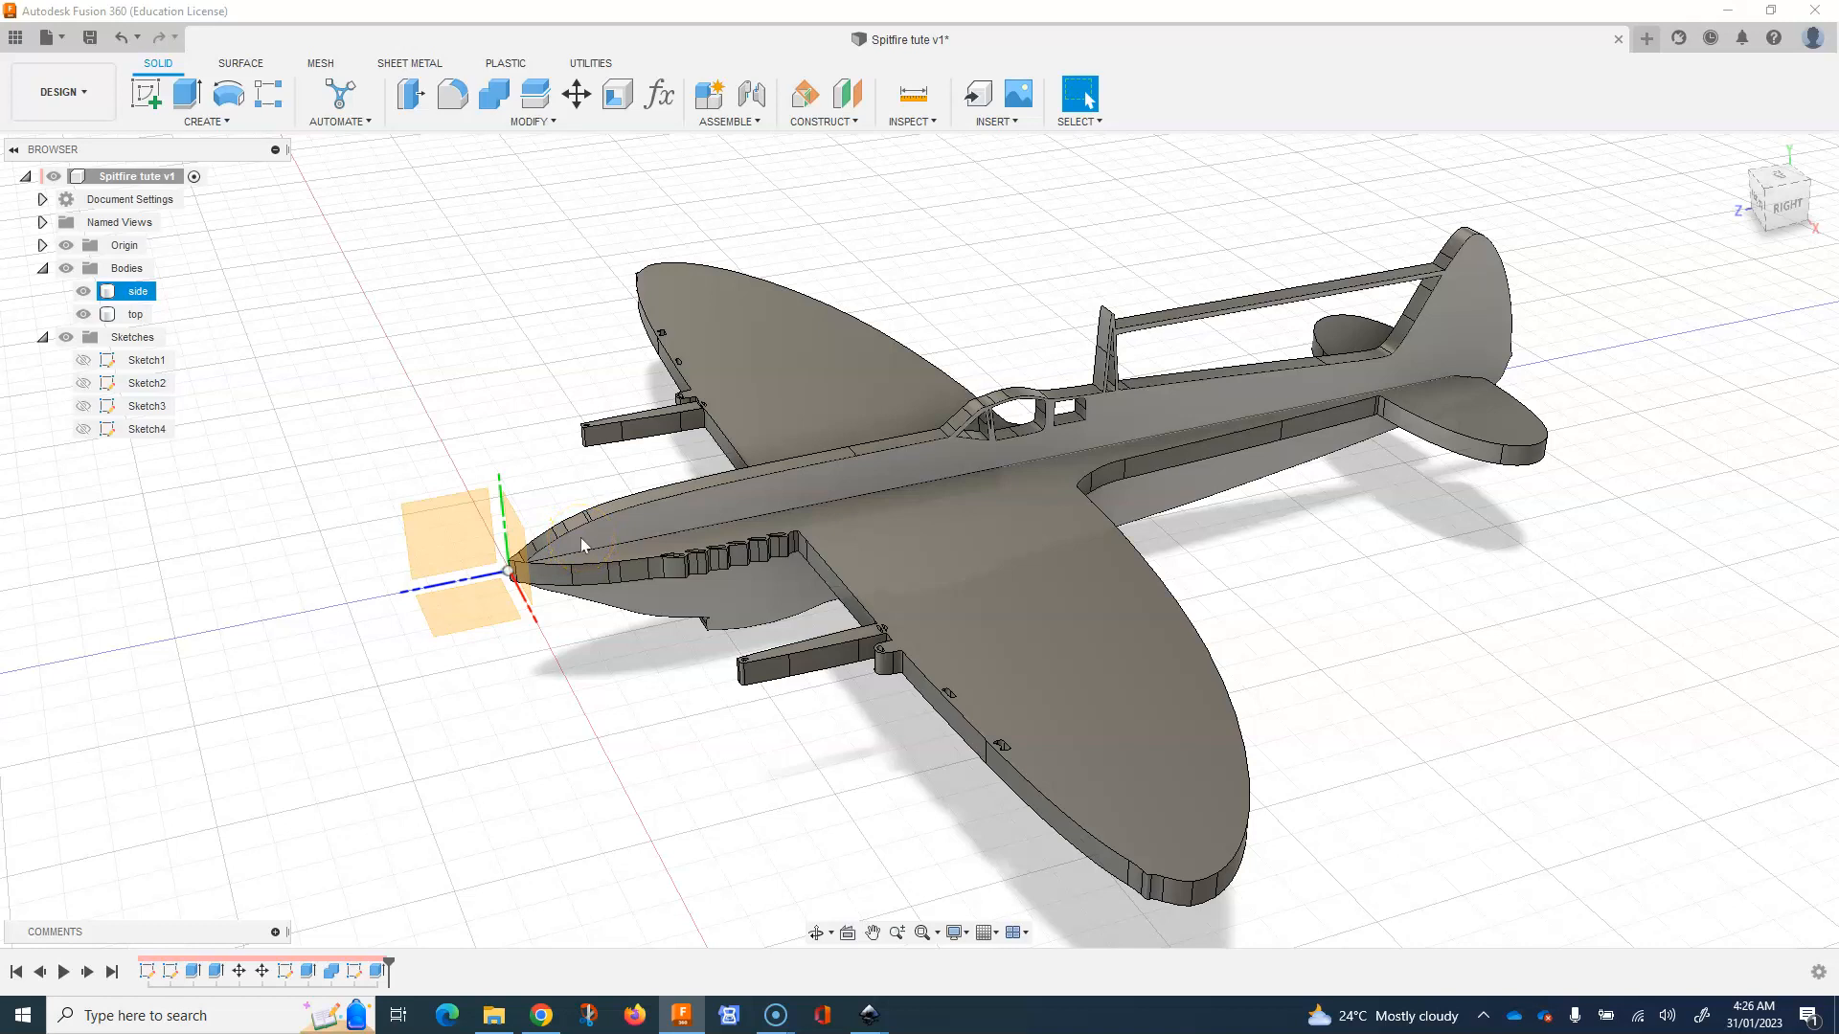
{"action": "left_click", "coordinate": [165, 322]}
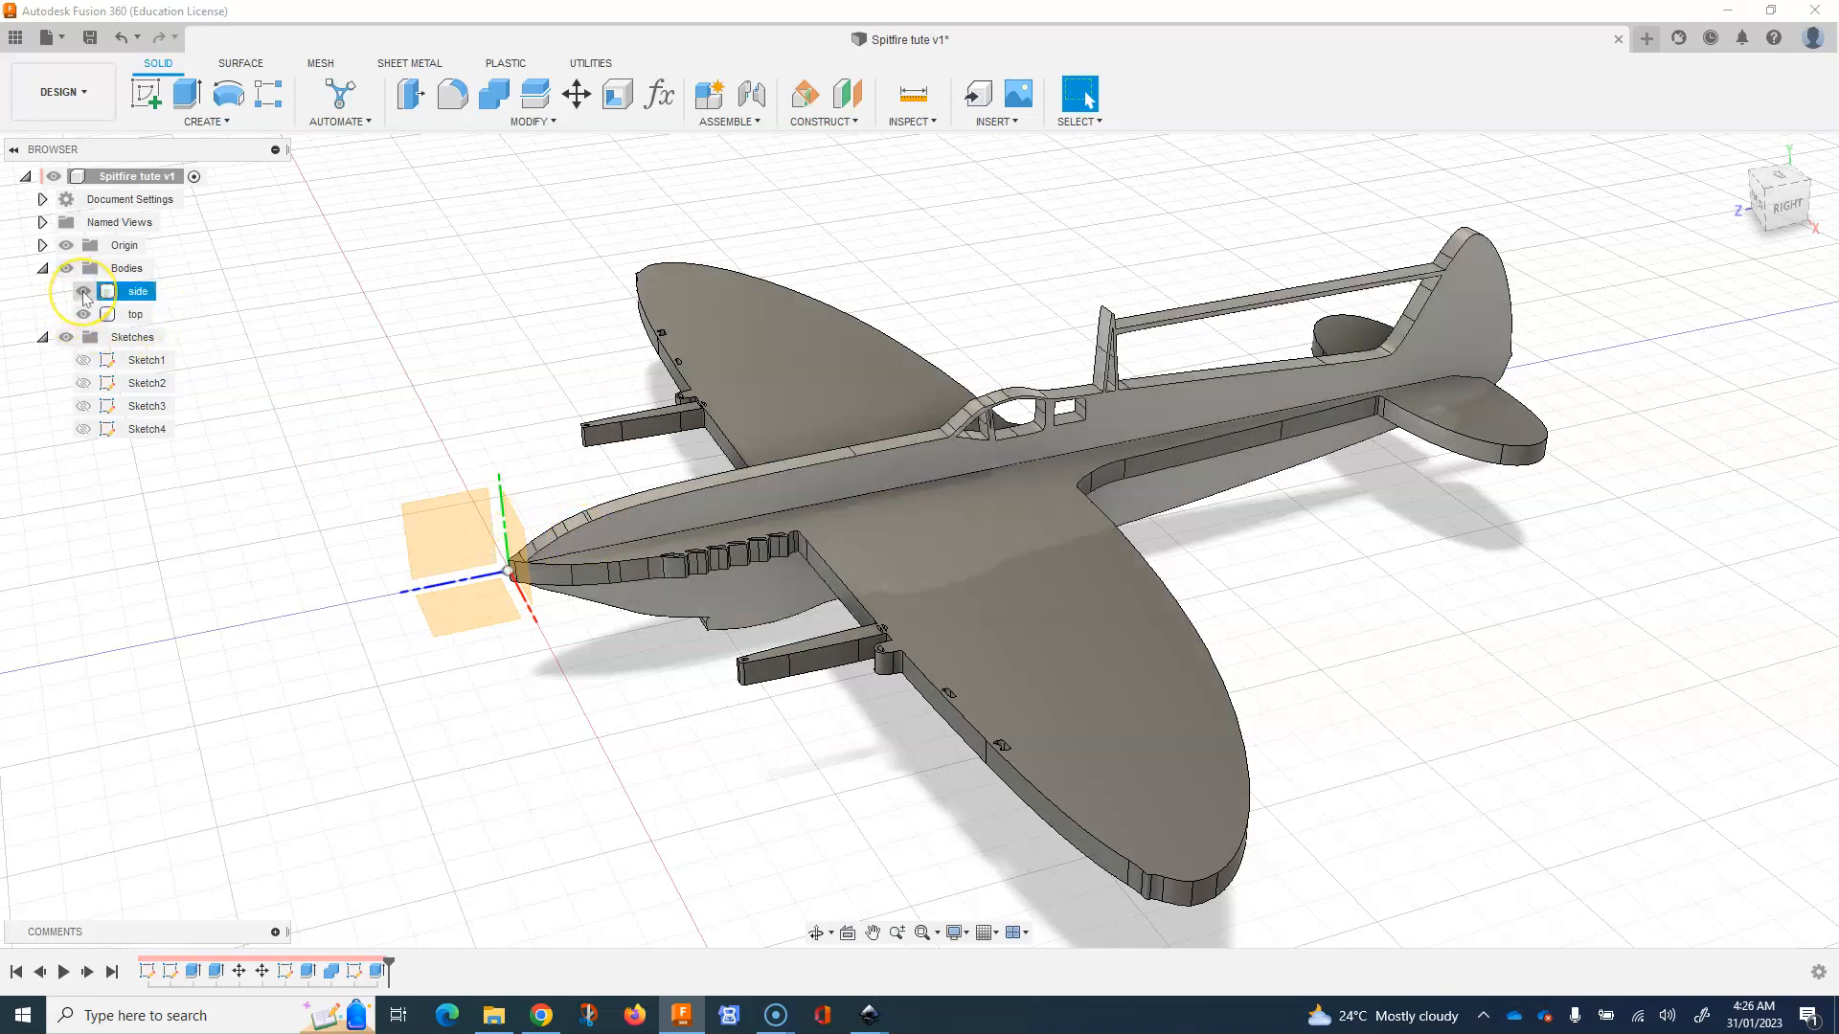
{"action": "left_click", "coordinate": [83, 315]}
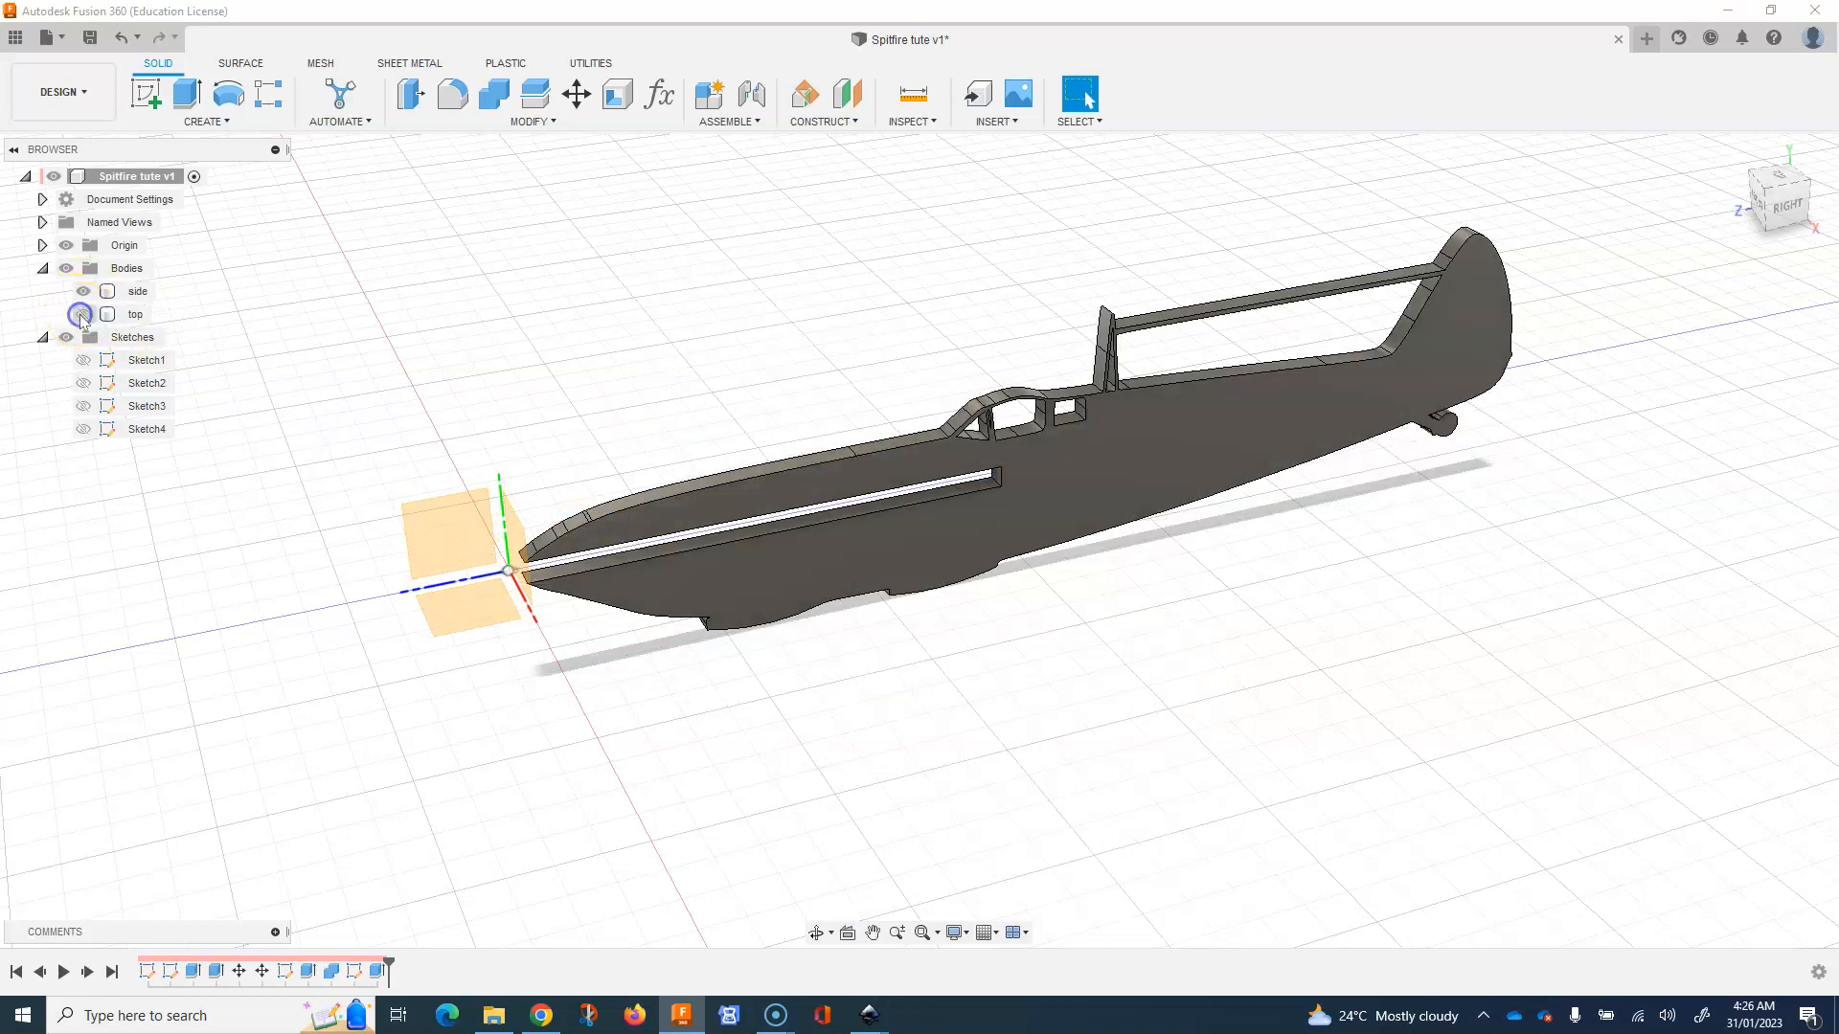
Start a sketch on the side body's face and draw a 15 mm by 9 mm rectangle above the nose.
{"action": "left_click", "coordinate": [153, 98]}
{"action": "left_click", "coordinate": [730, 524]}
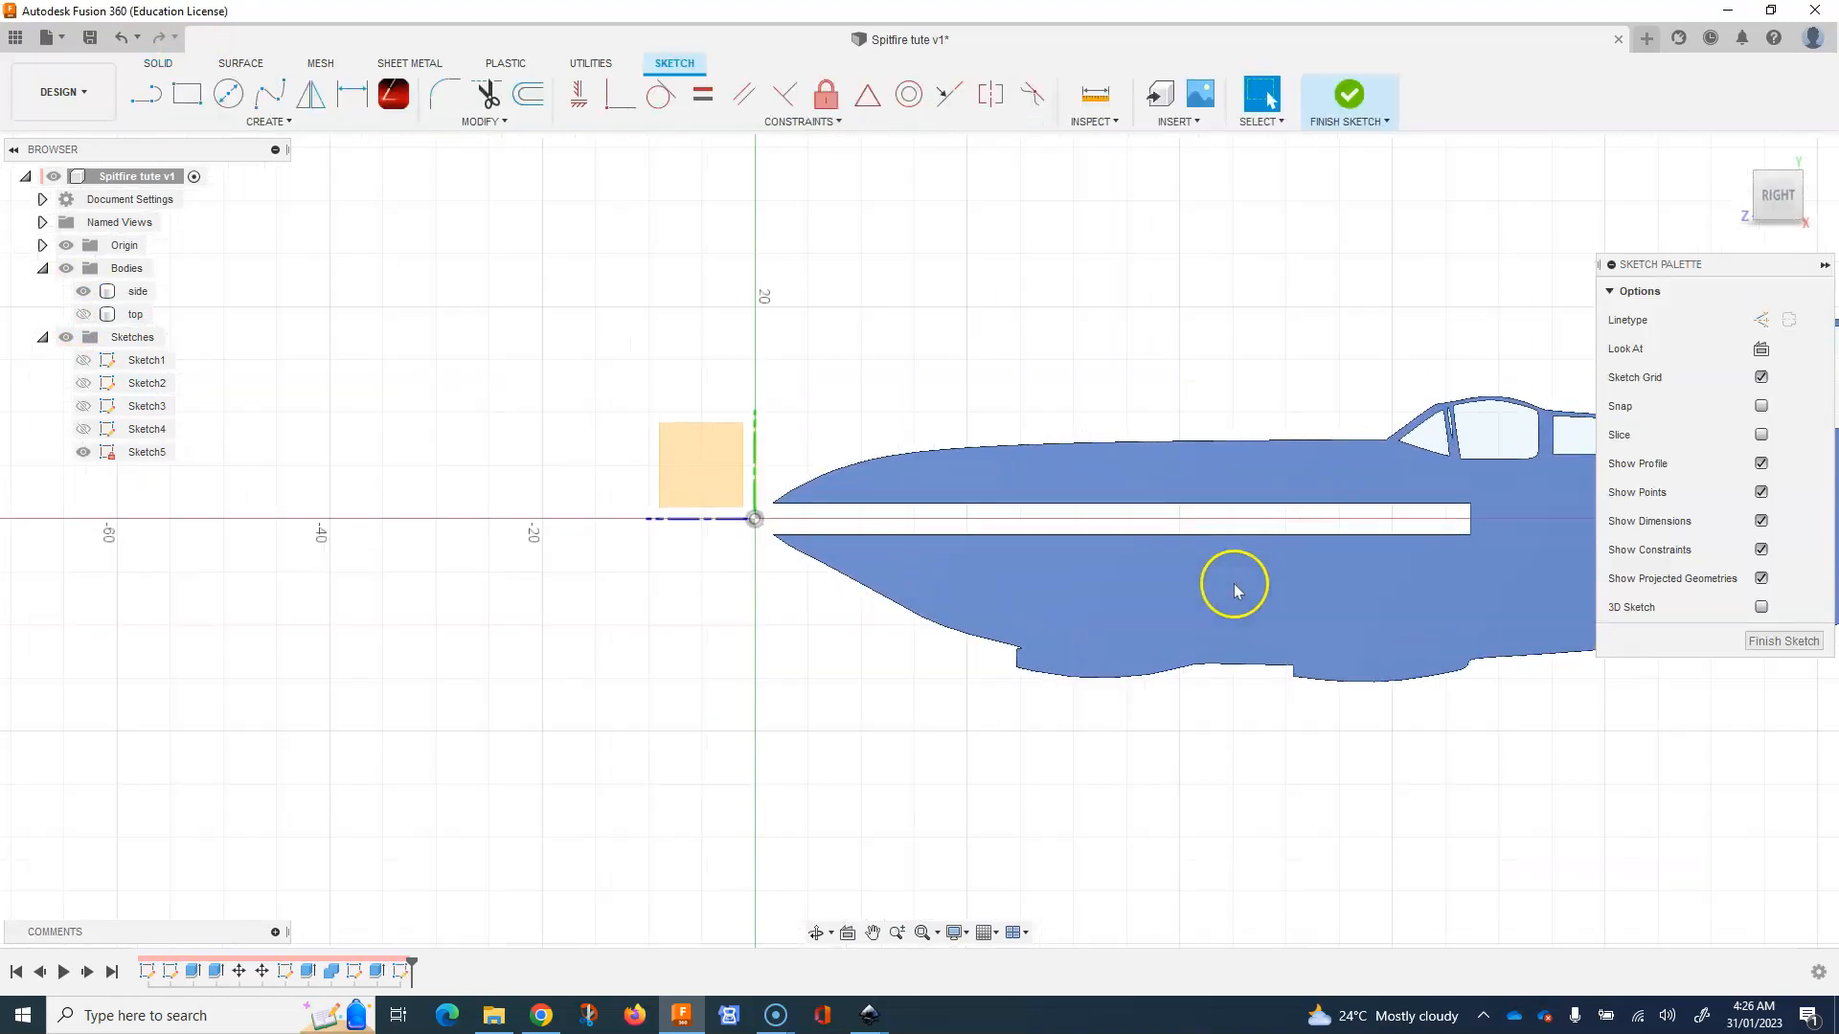
{"action": "scroll", "coordinate": [1234, 586], "scroll_direction": "up", "scroll_amount": 3}
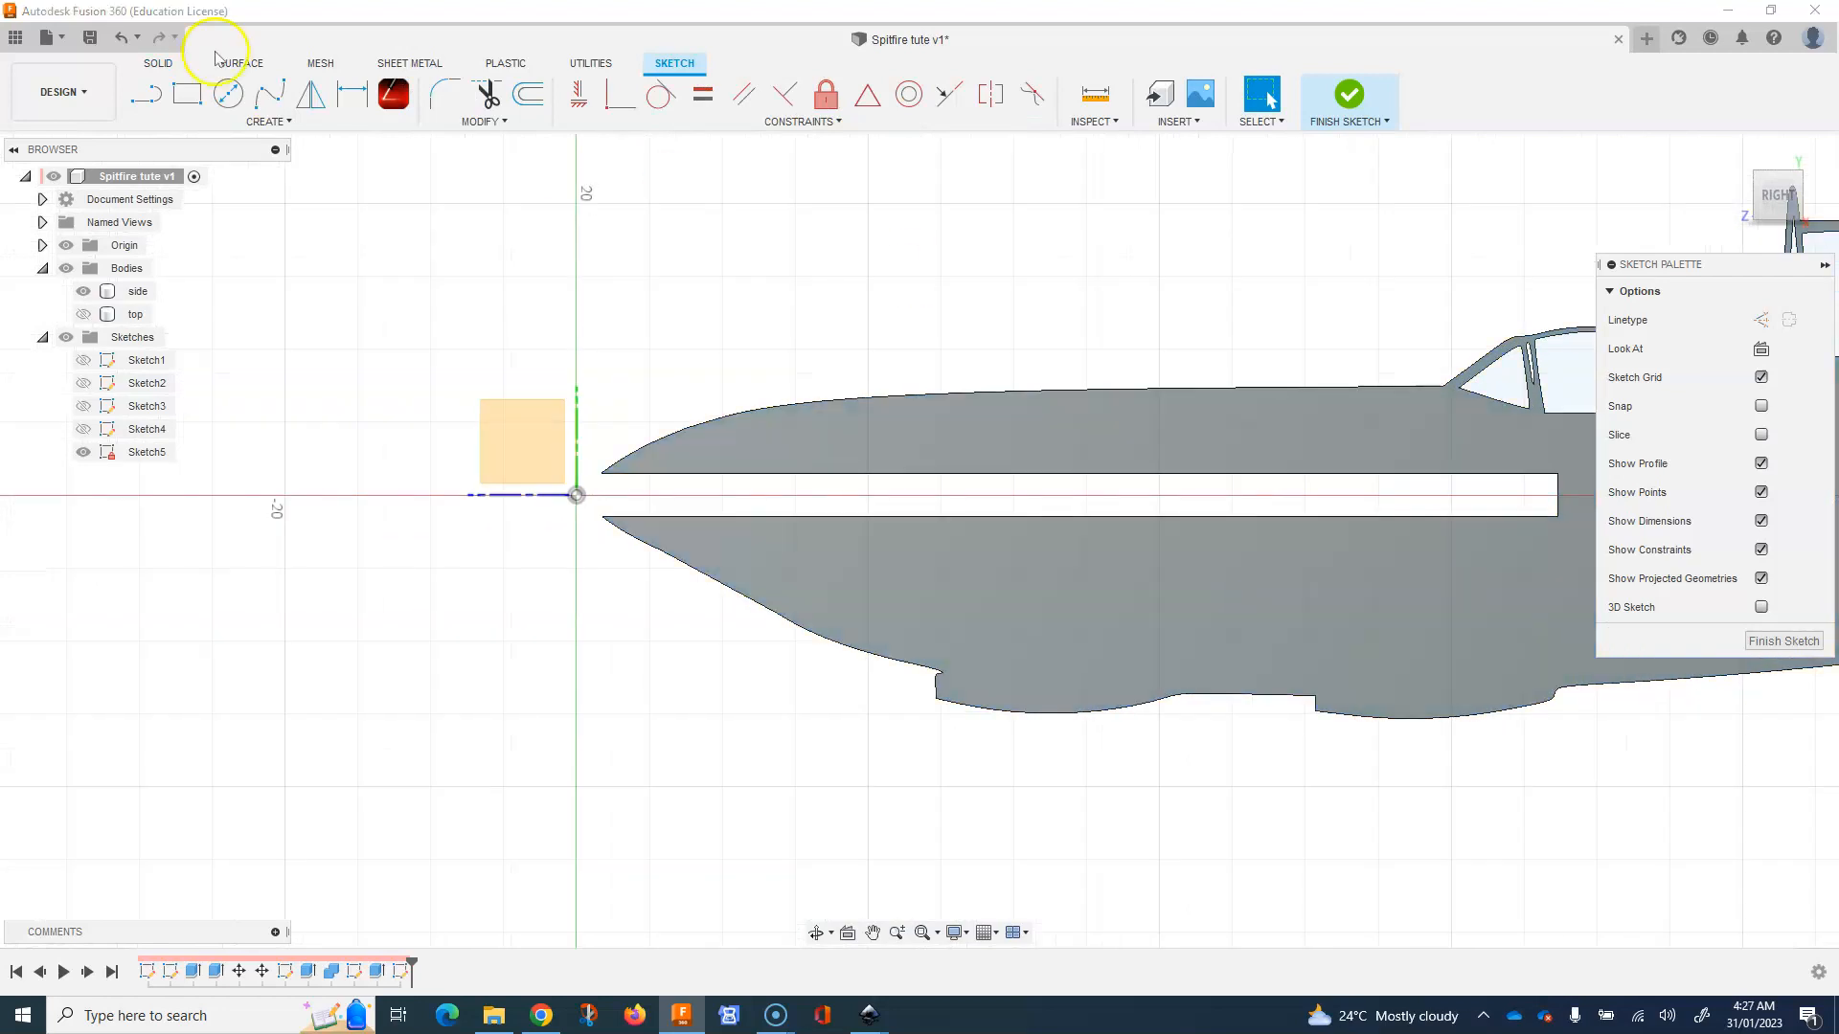
{"action": "left_click", "coordinate": [186, 93]}
{"action": "left_click", "coordinate": [661, 252]}
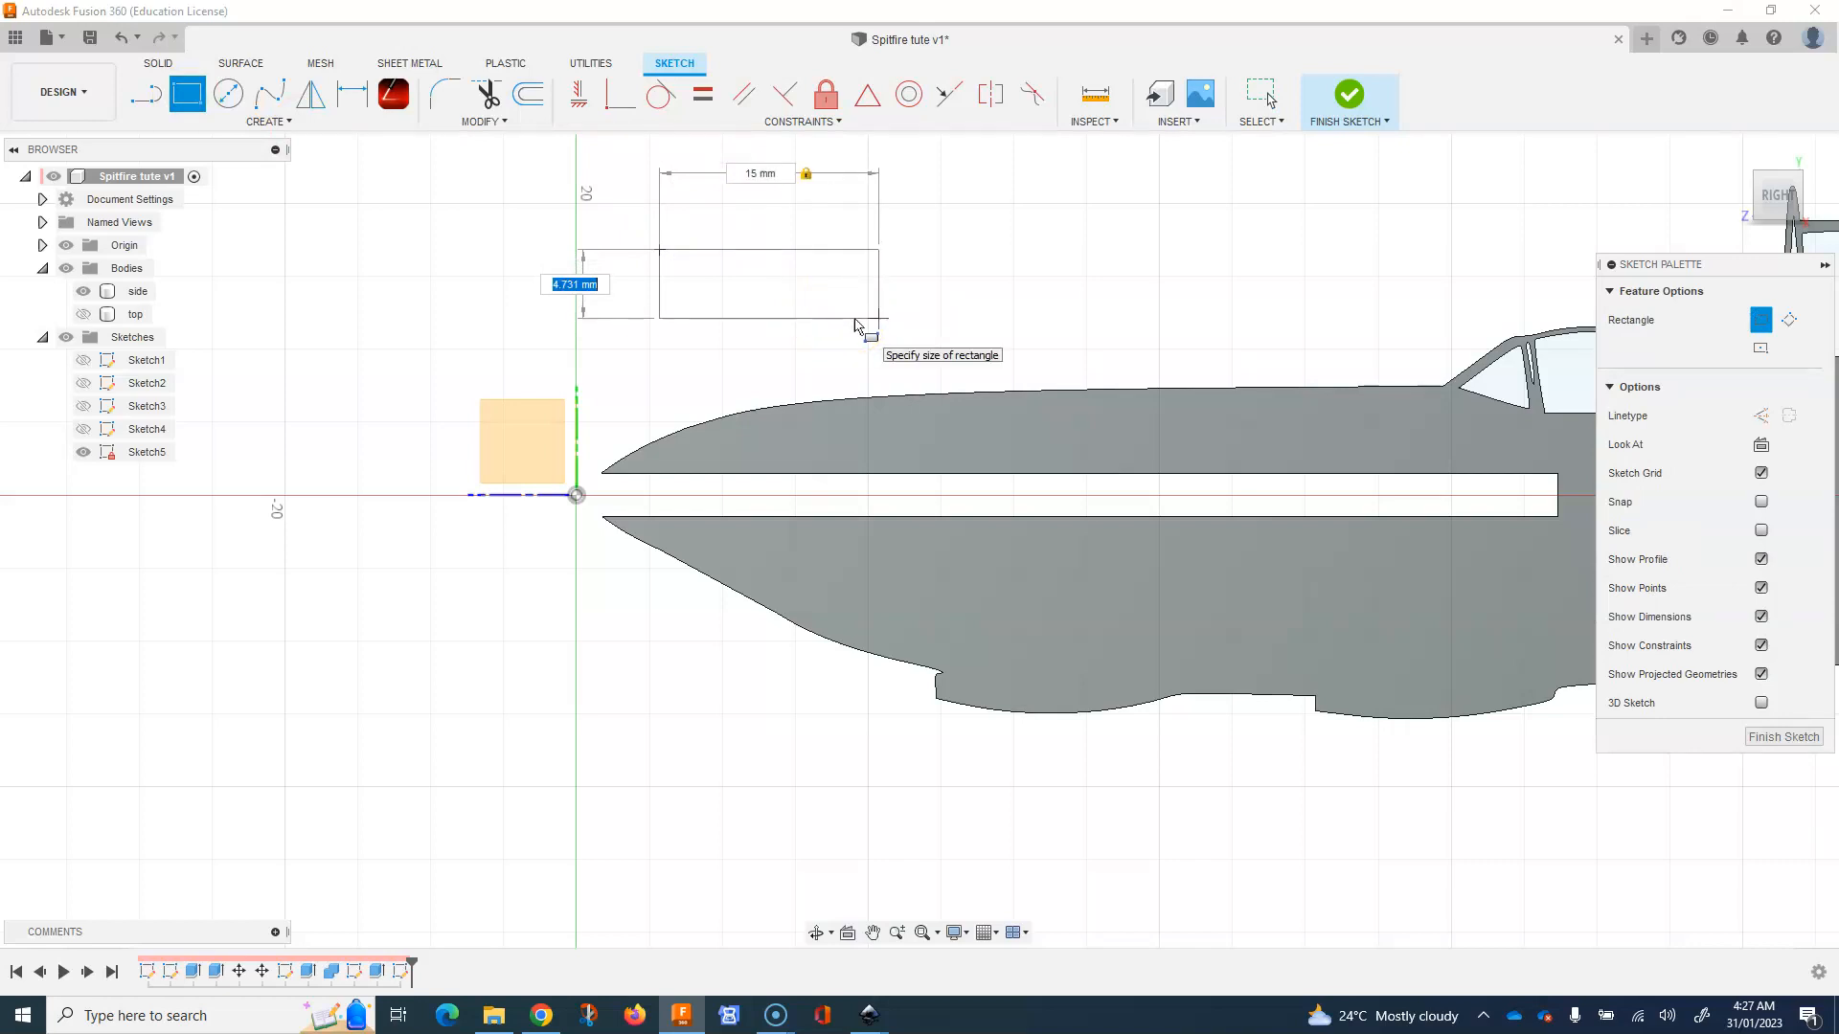
{"action": "type", "text": "9"}
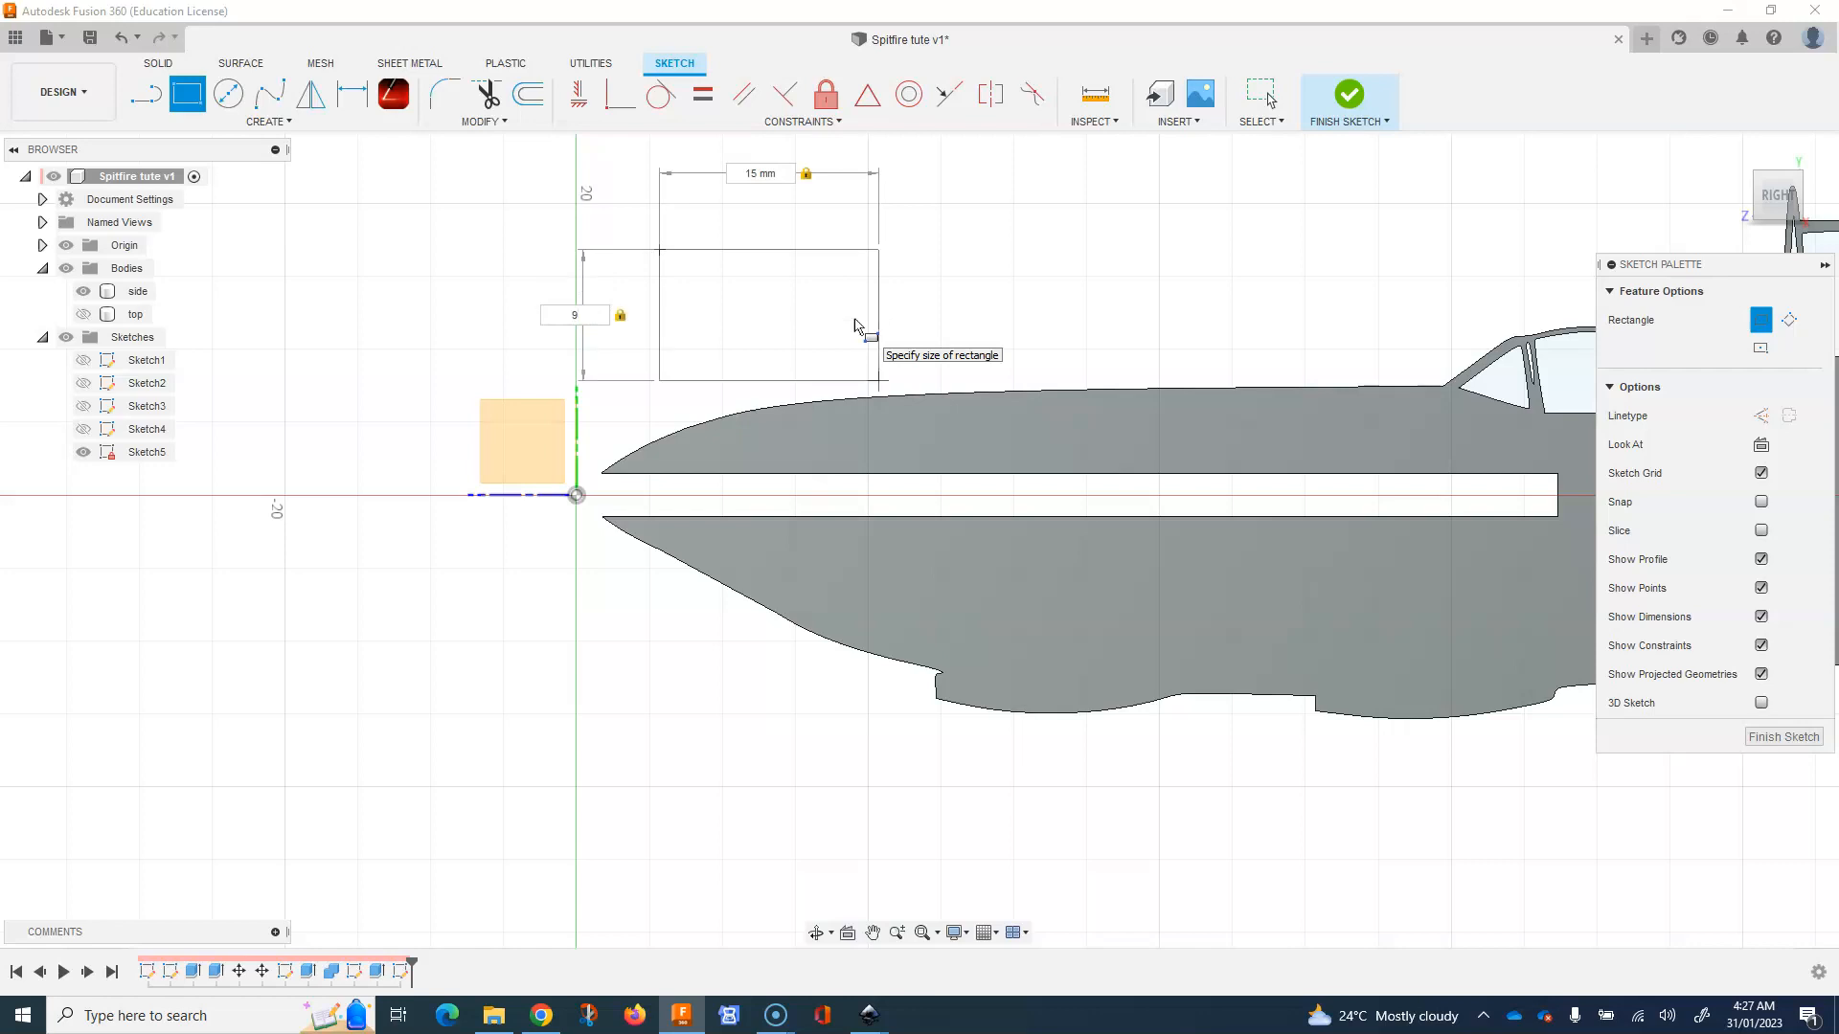
{"action": "key", "text": "Return"}
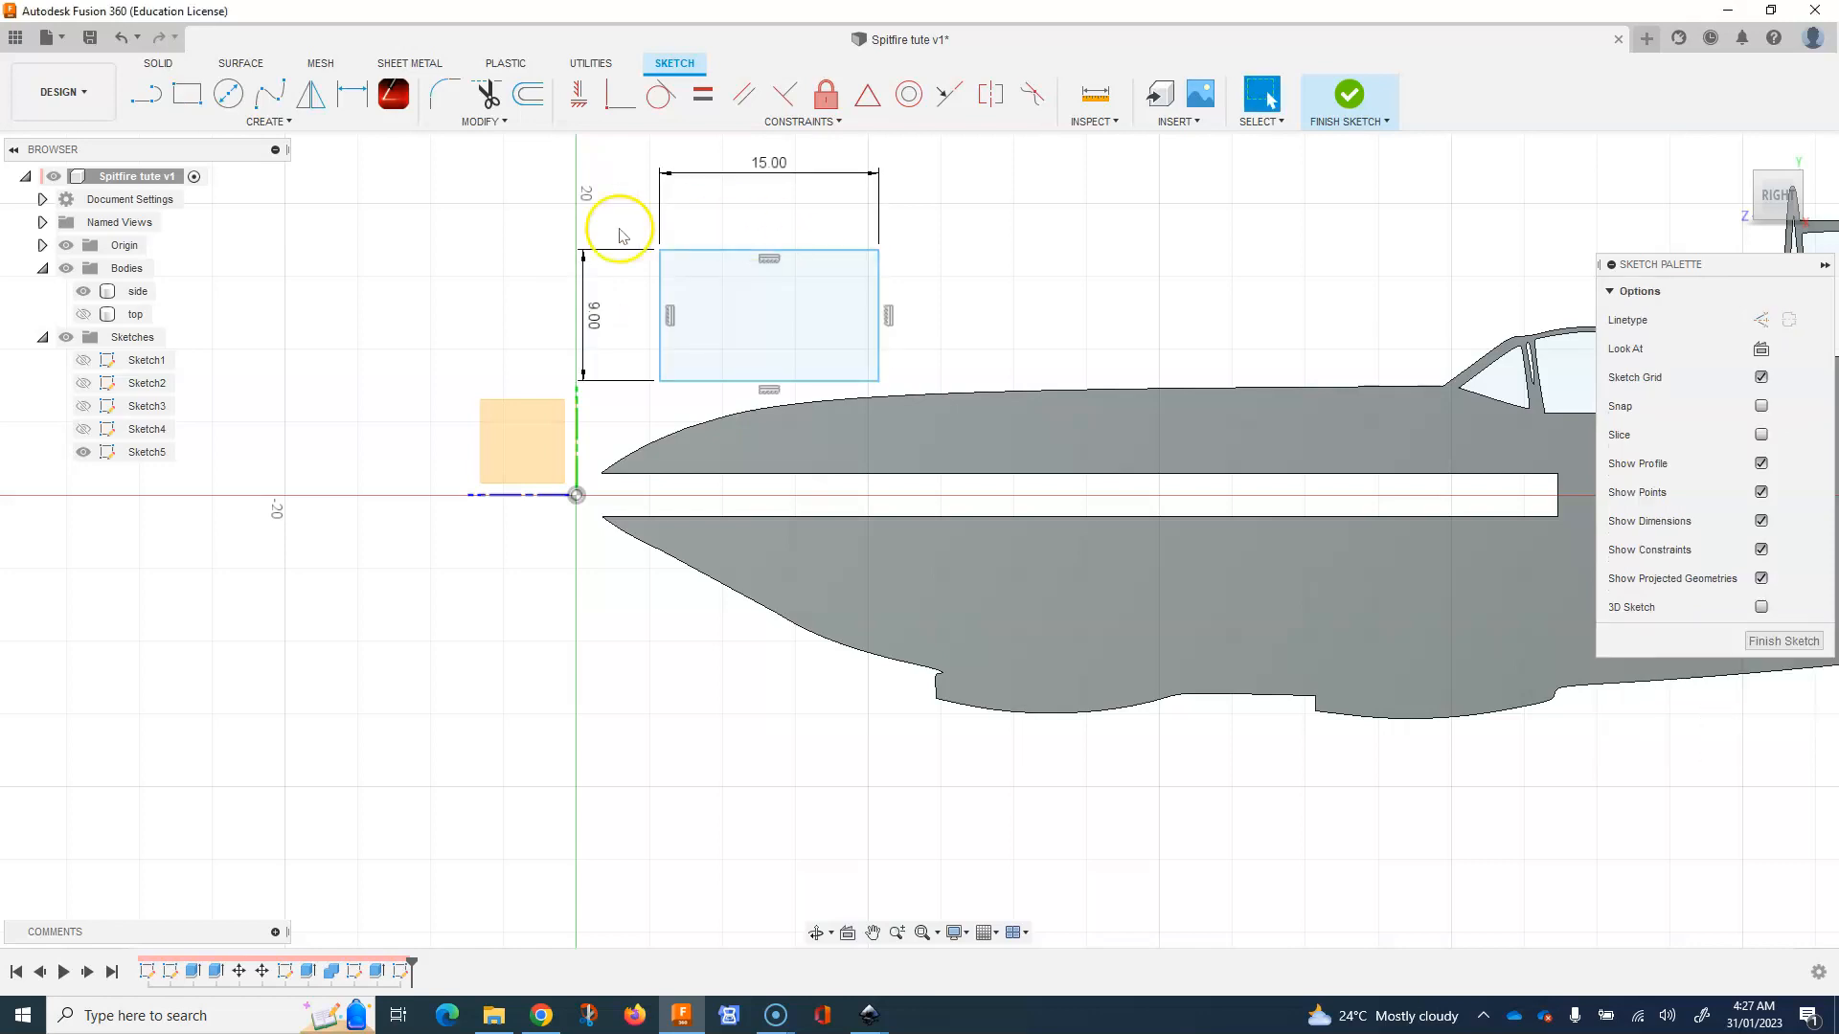
Constrain the midpoint of the rectangle's front vertical edge to the origin at the nose tip.
{"action": "left_click", "coordinate": [865, 99]}
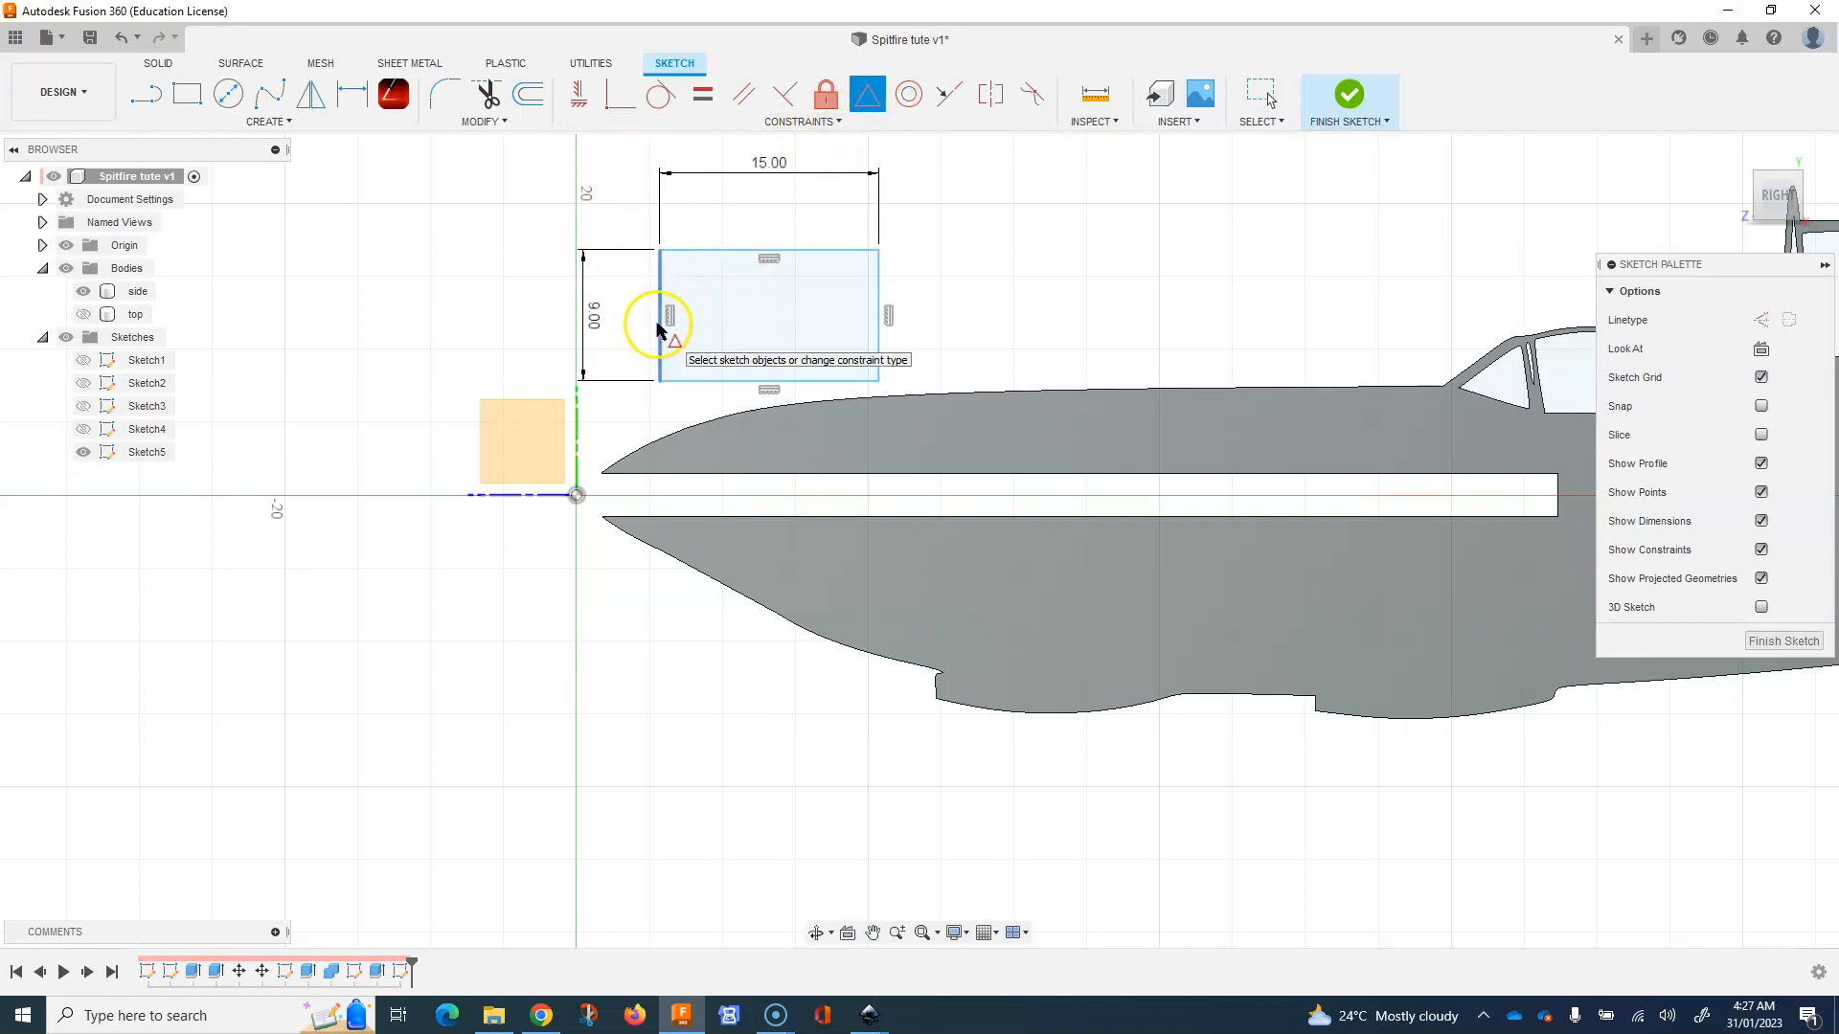
{"action": "left_click", "coordinate": [661, 330]}
{"action": "left_click", "coordinate": [576, 496]}
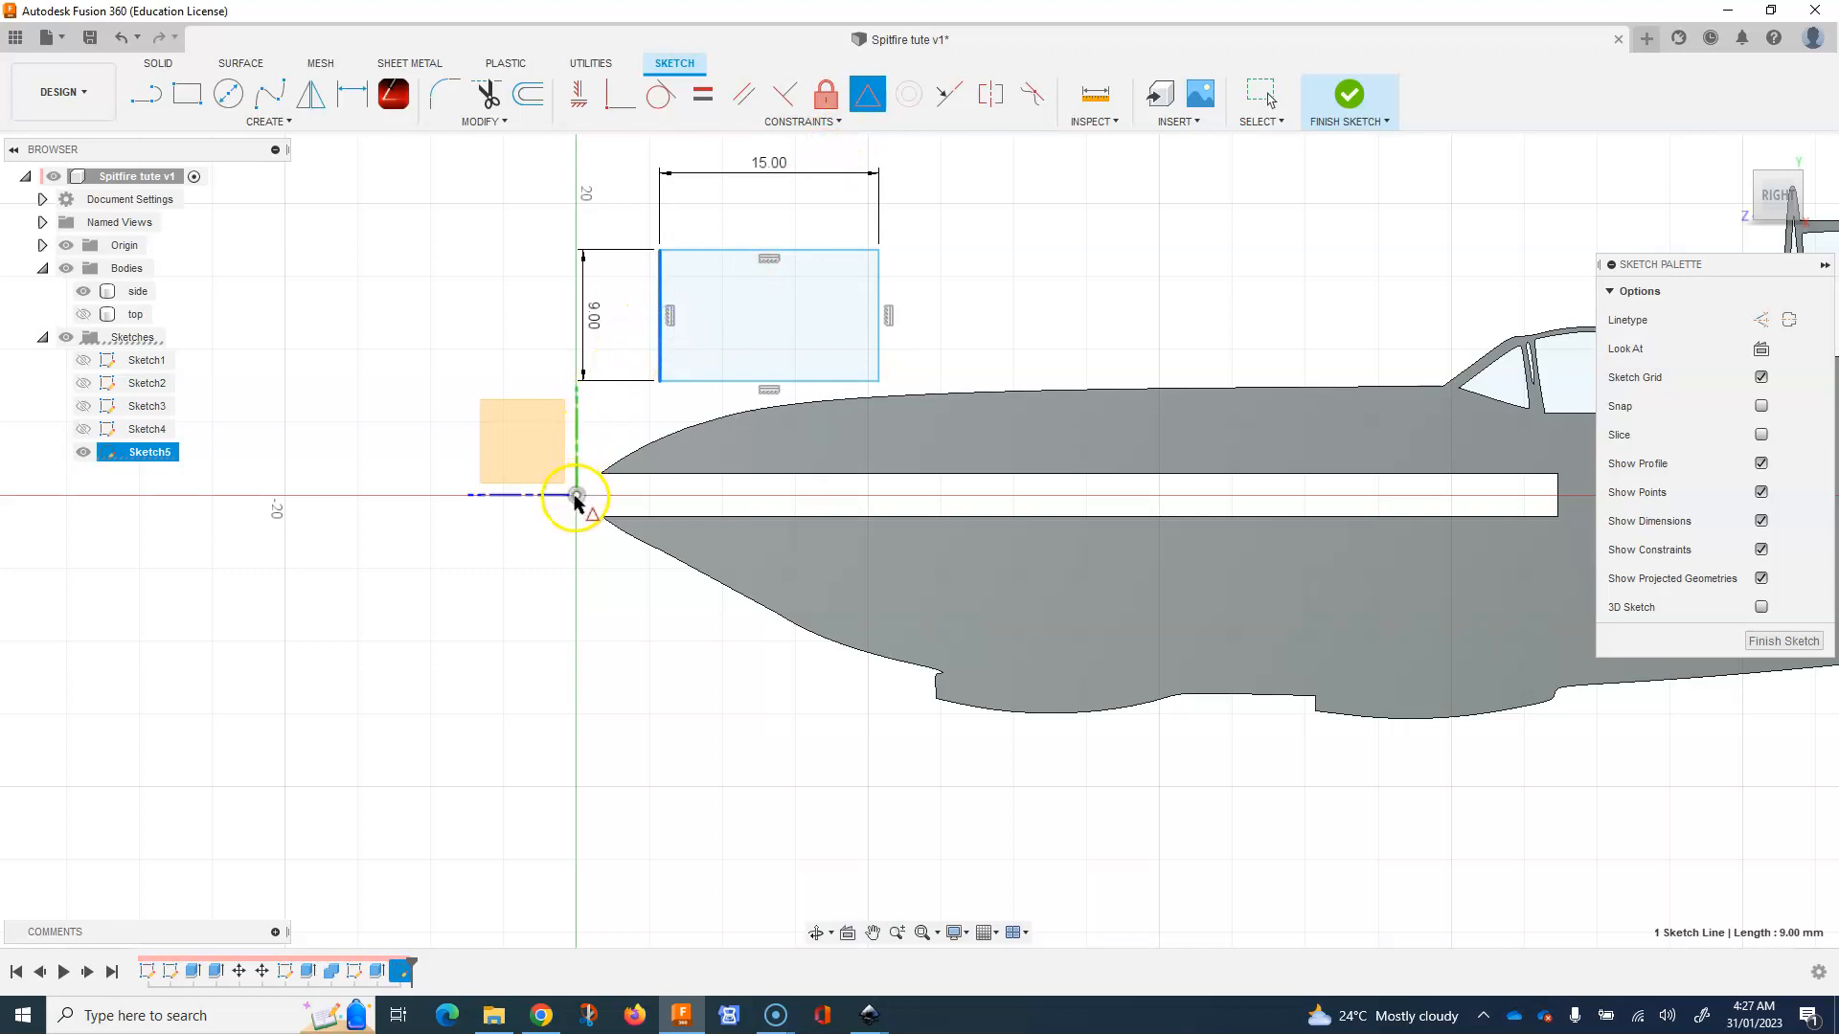
{"action": "left_click", "coordinate": [577, 497]}
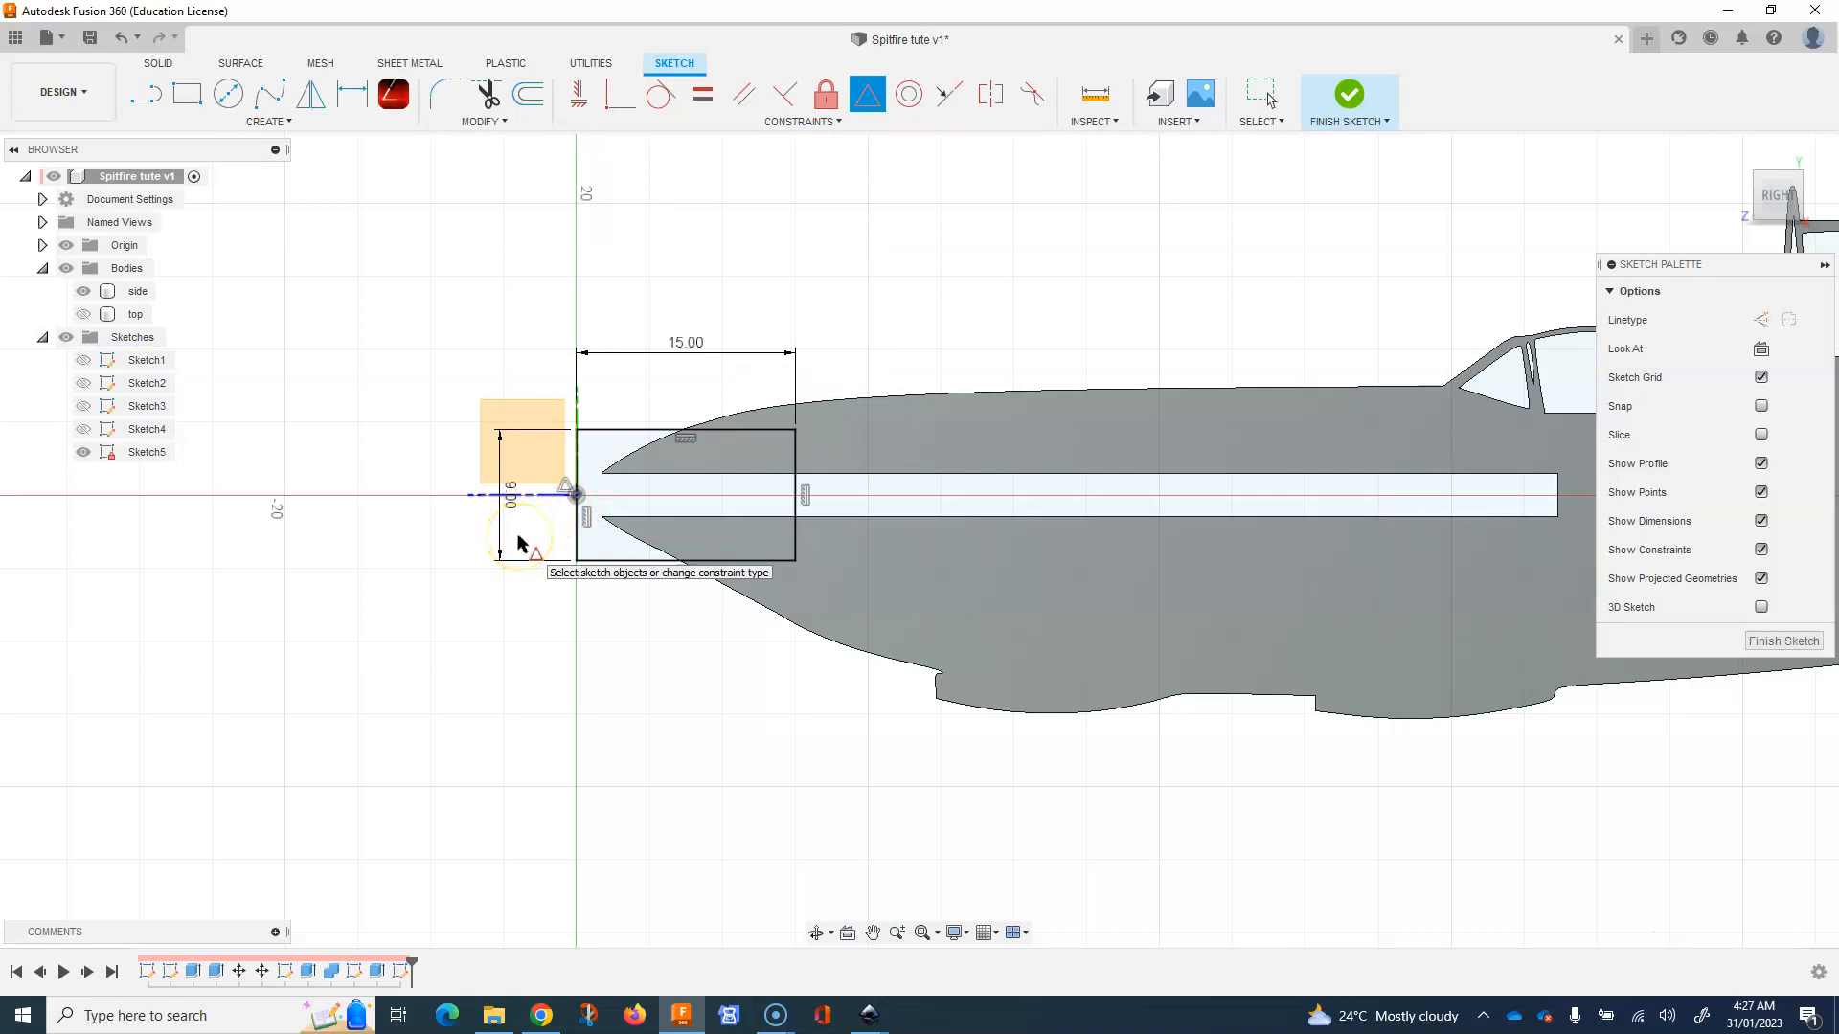
Add rectangles above and below the 15 mm by 9 mm one, starting at its rear corners and covering the nose outline, and finish the sketch.
{"action": "left_click", "coordinate": [187, 94]}
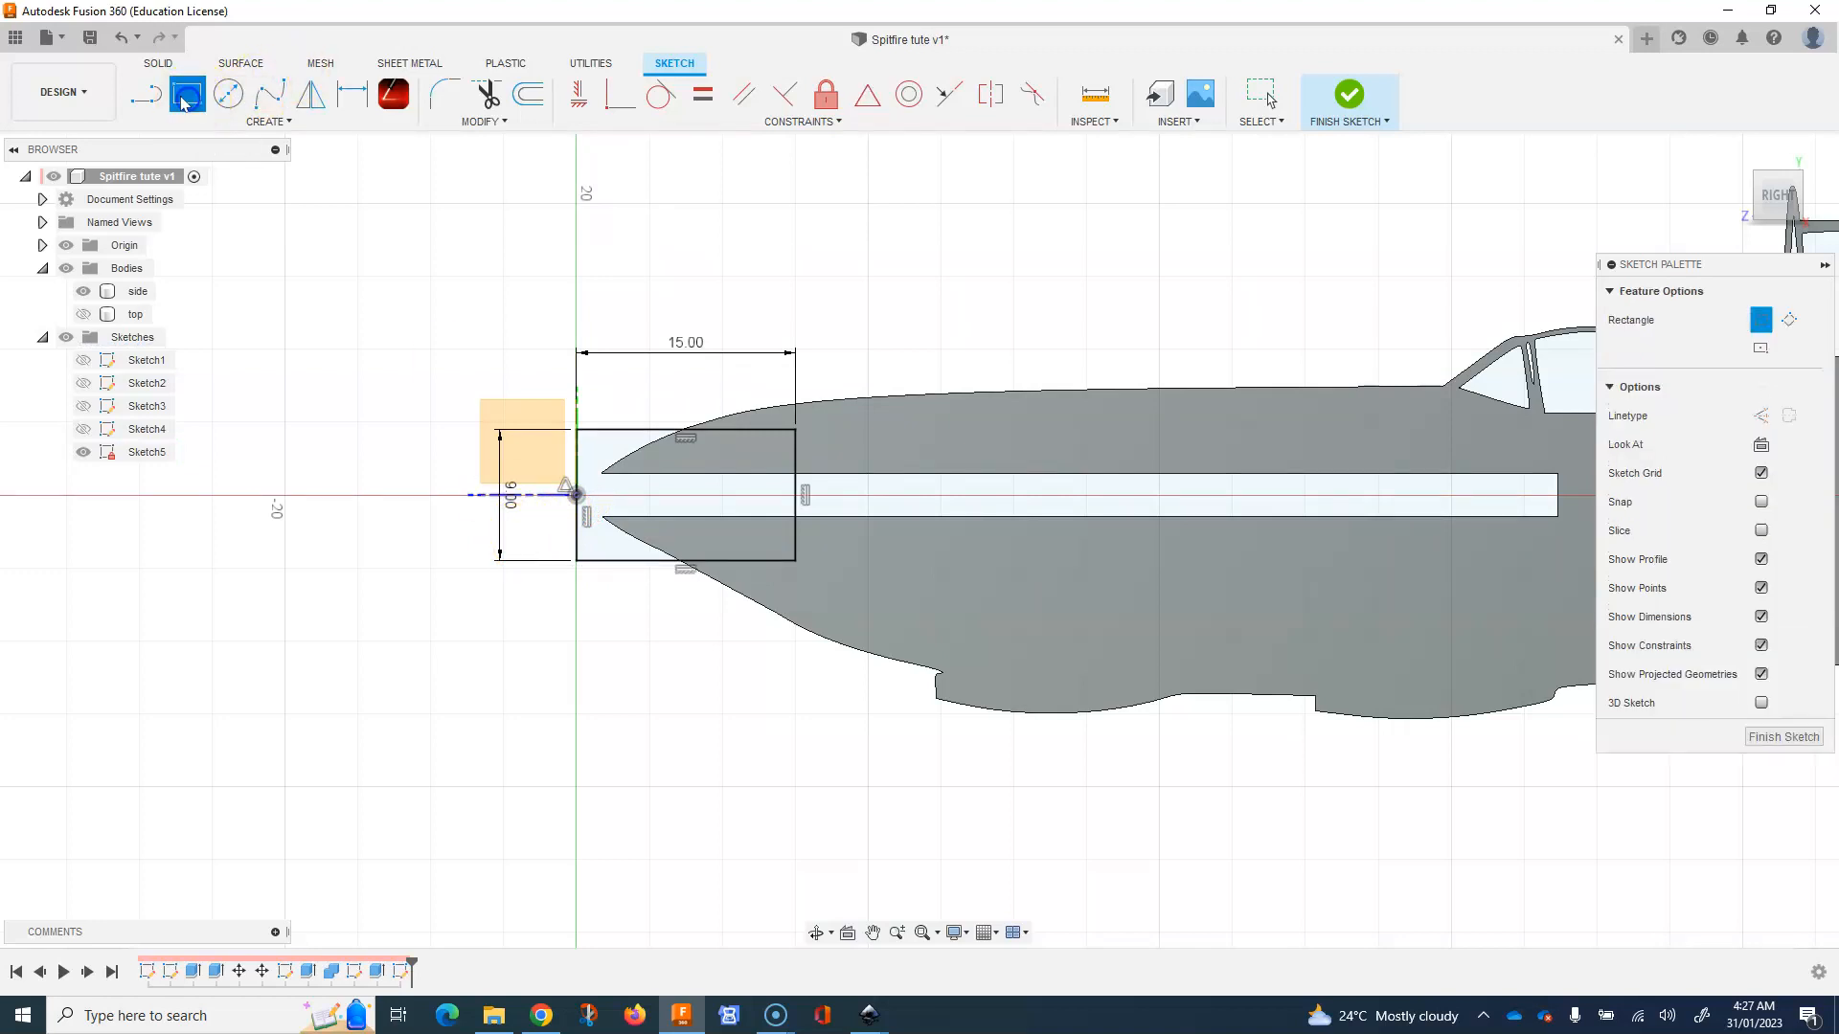
{"action": "left_click", "coordinate": [799, 435]}
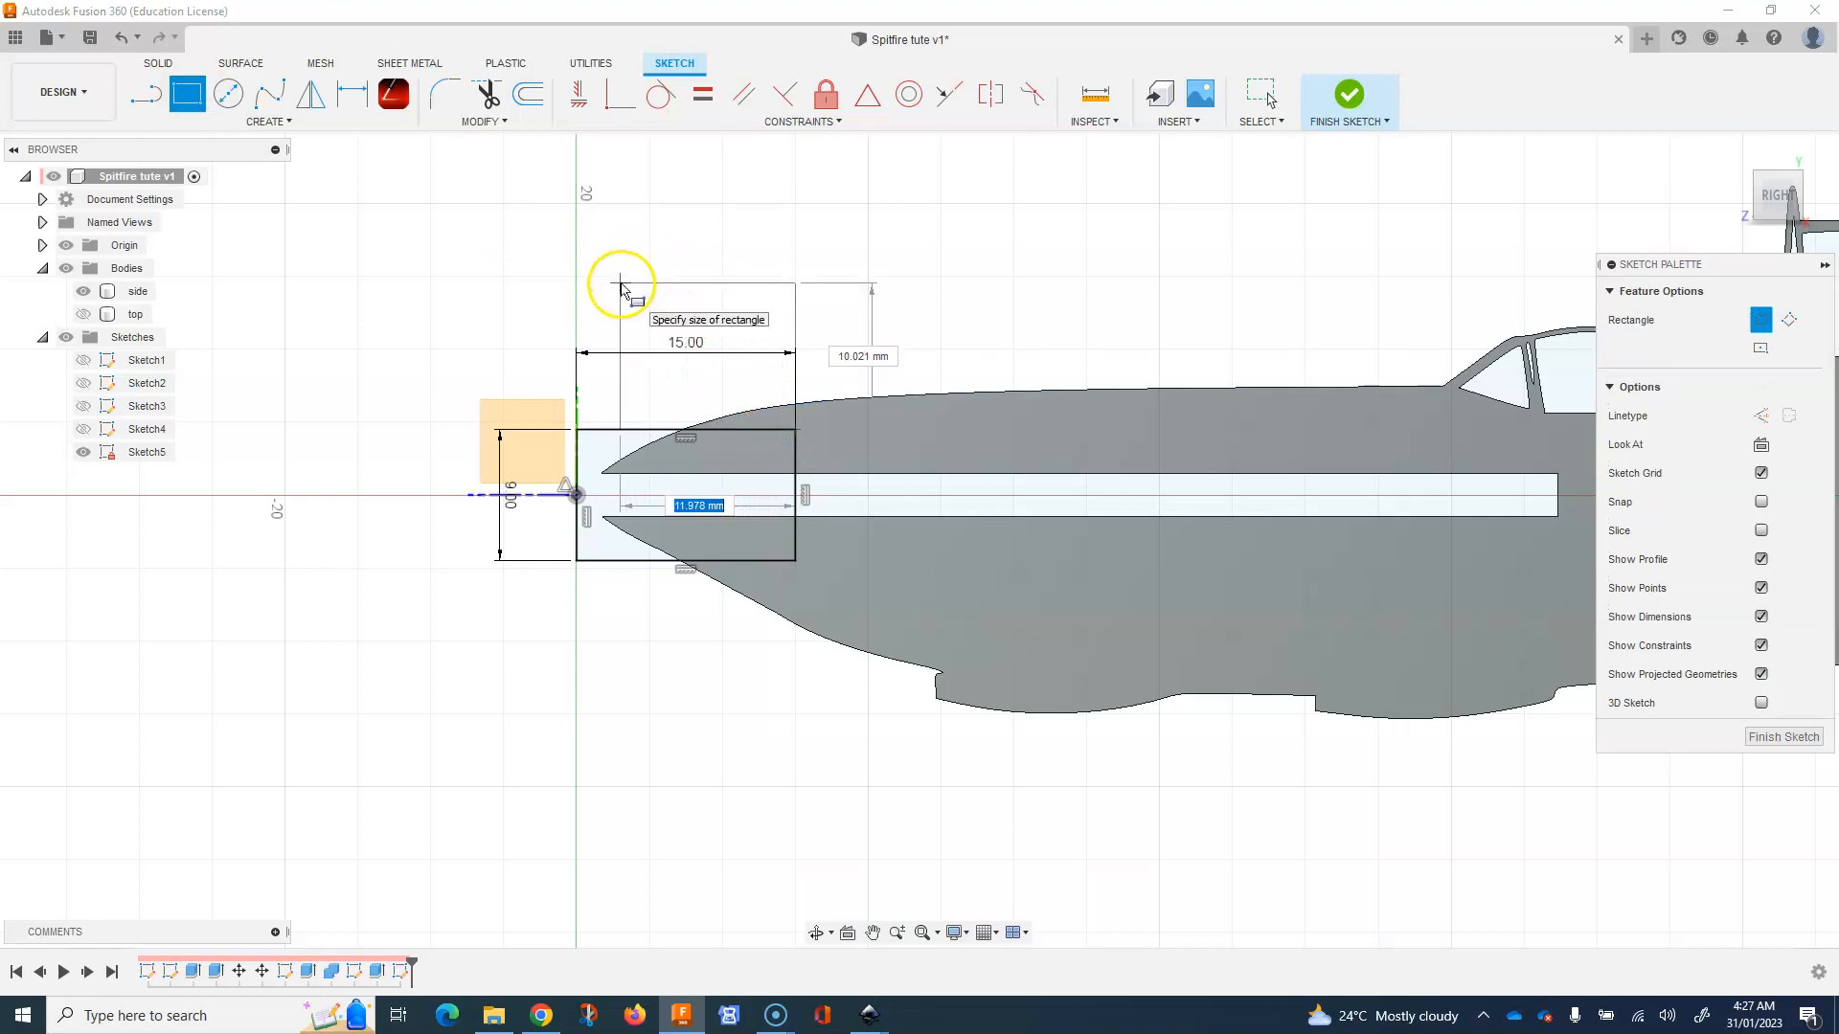
{"action": "left_click", "coordinate": [620, 284]}
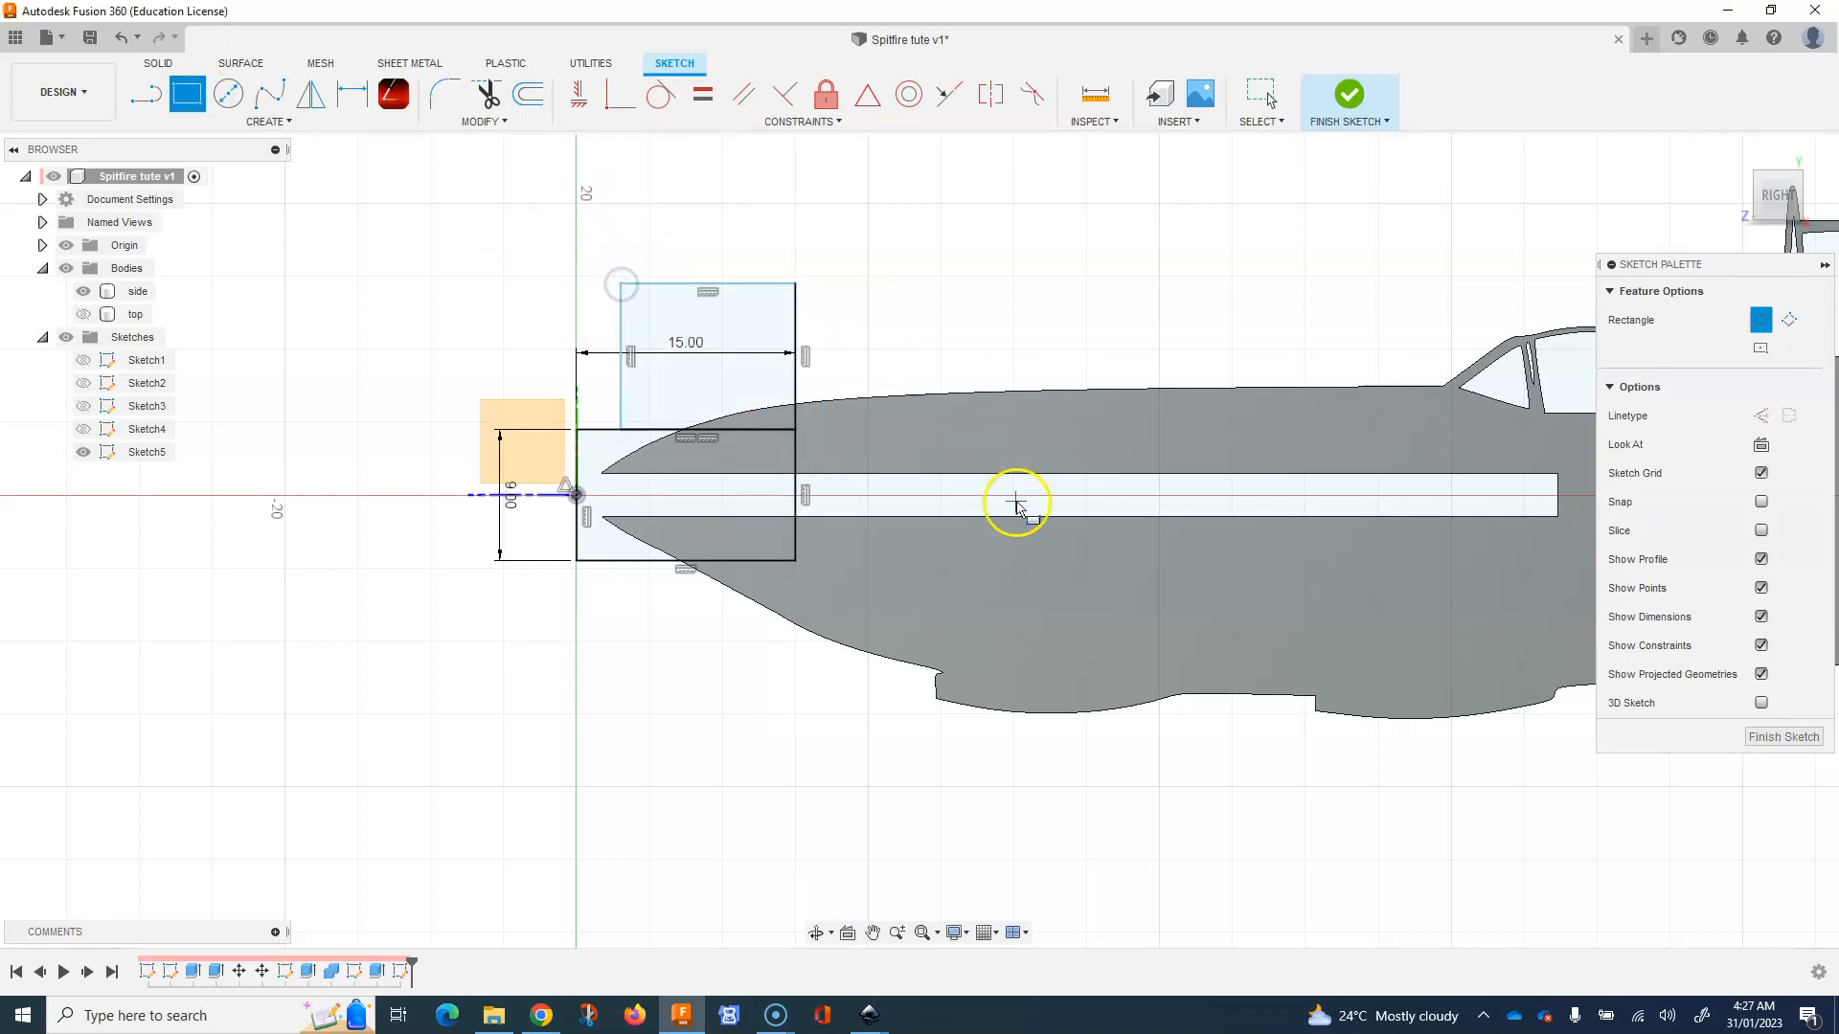
{"action": "left_click", "coordinate": [793, 563]}
{"action": "left_click", "coordinate": [633, 700]}
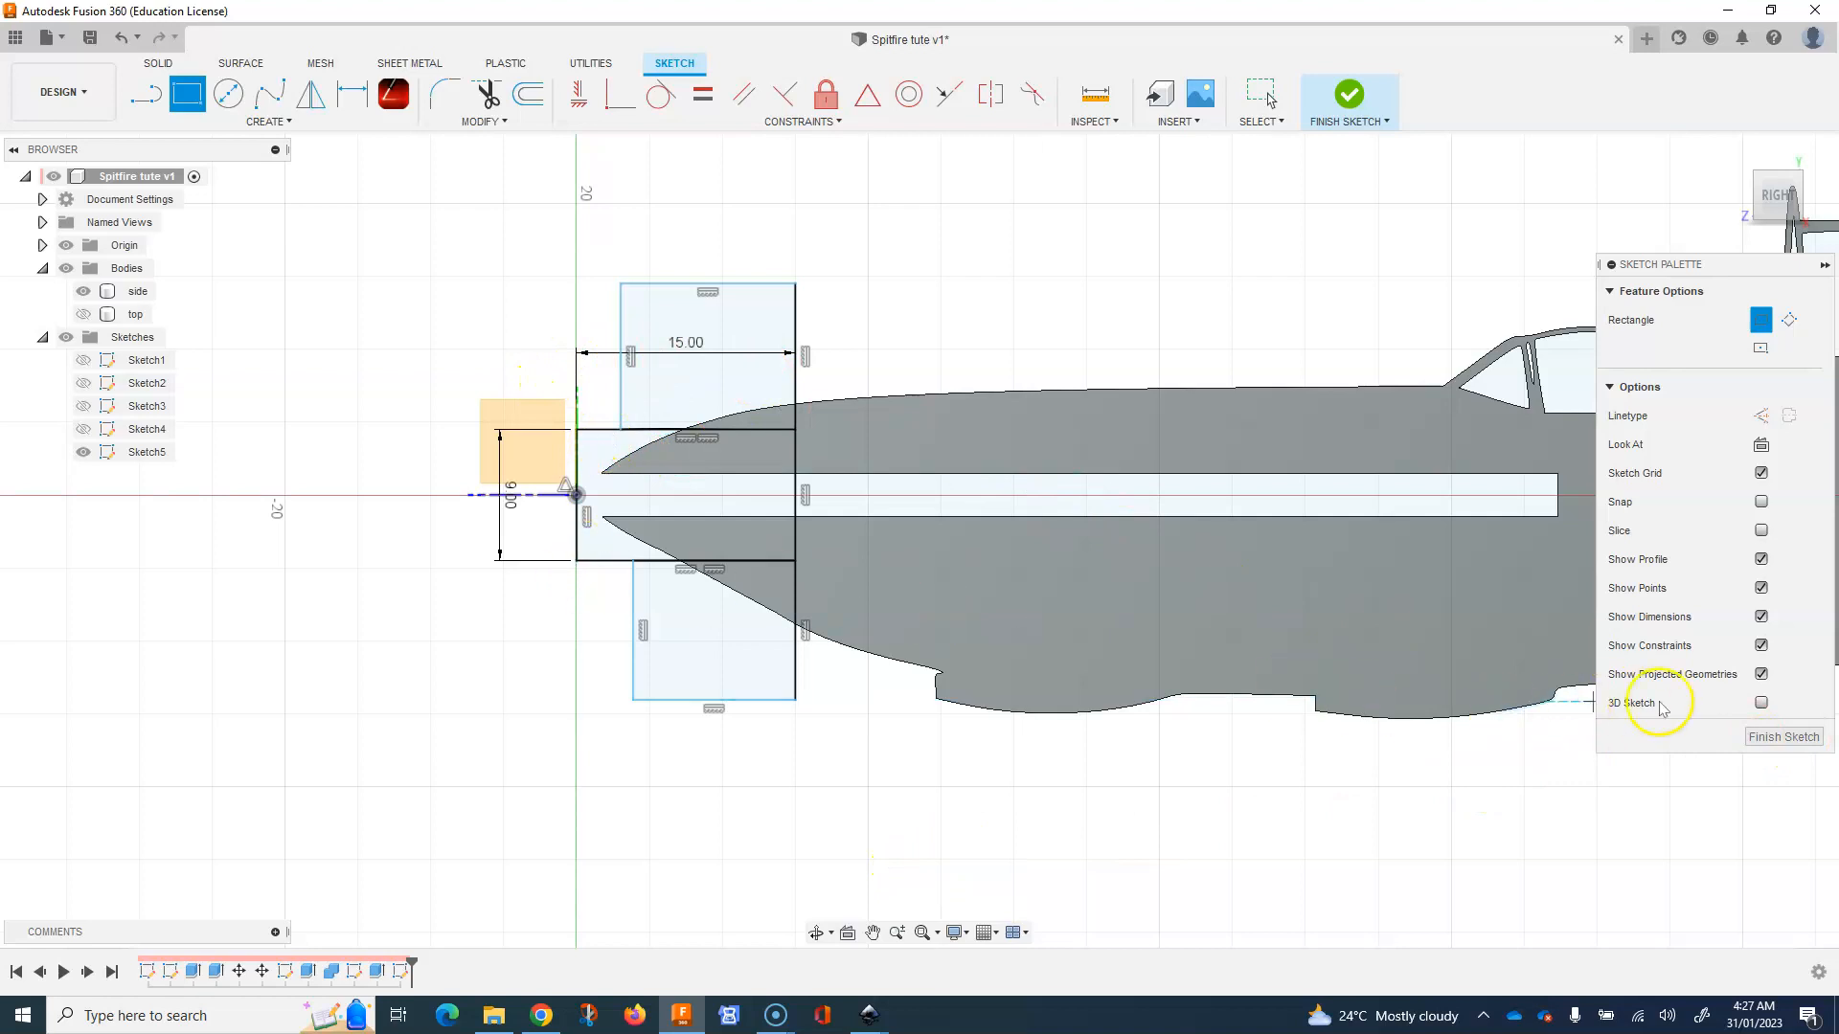
{"action": "left_click", "coordinate": [1783, 738]}
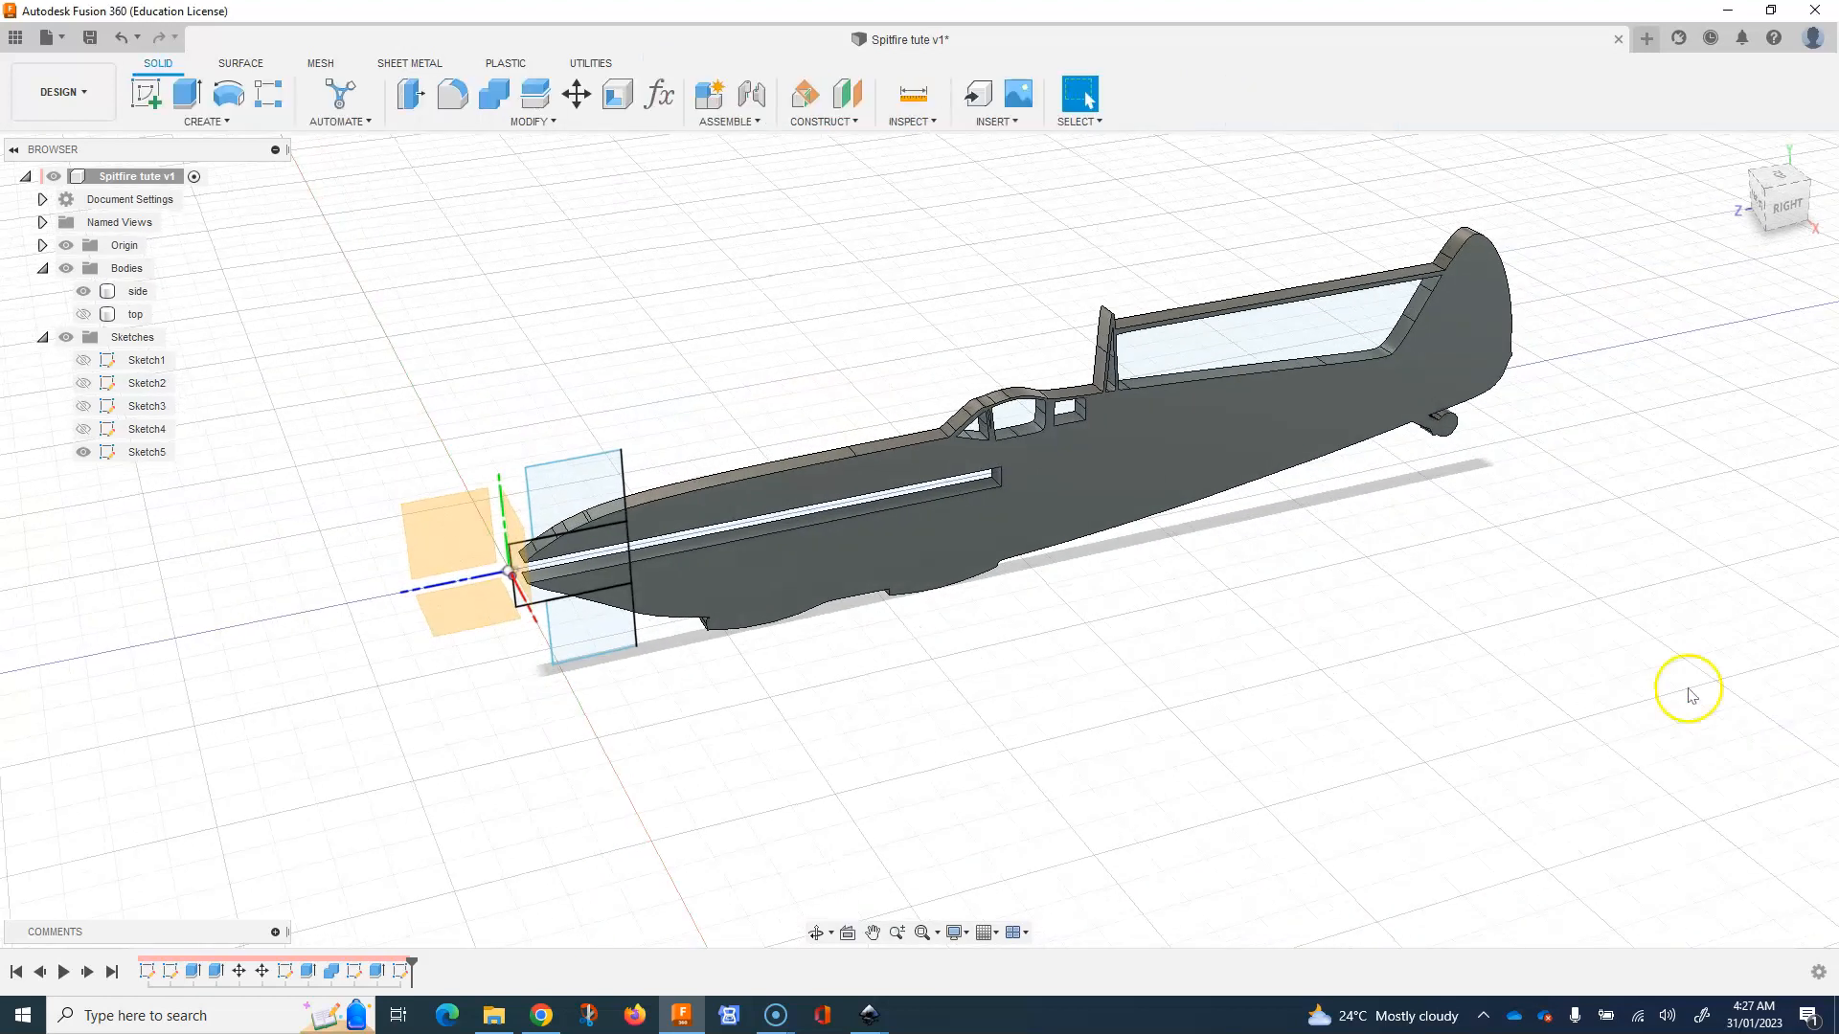
Extrude the nose areas above and below the 9 mm rectangle as a cut about 42 mm through the side body.
{"action": "left_click", "coordinate": [189, 95]}
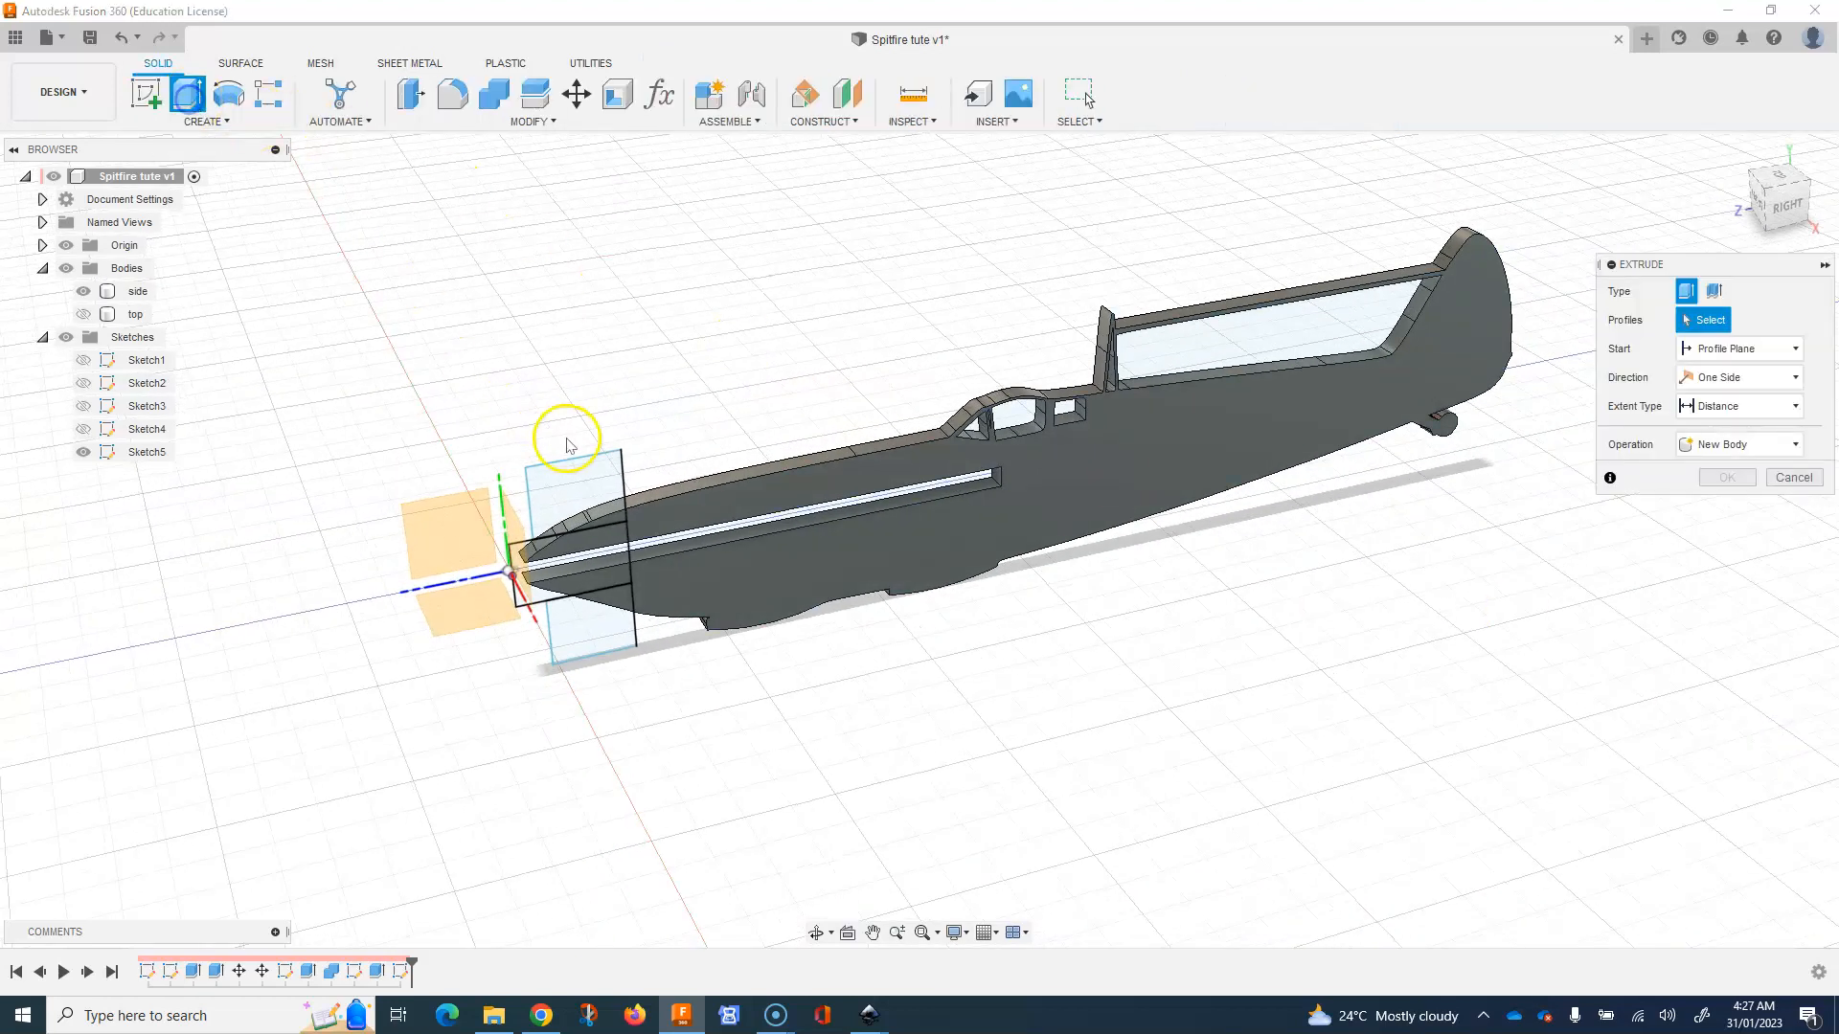
{"action": "left_click", "coordinate": [616, 529]}
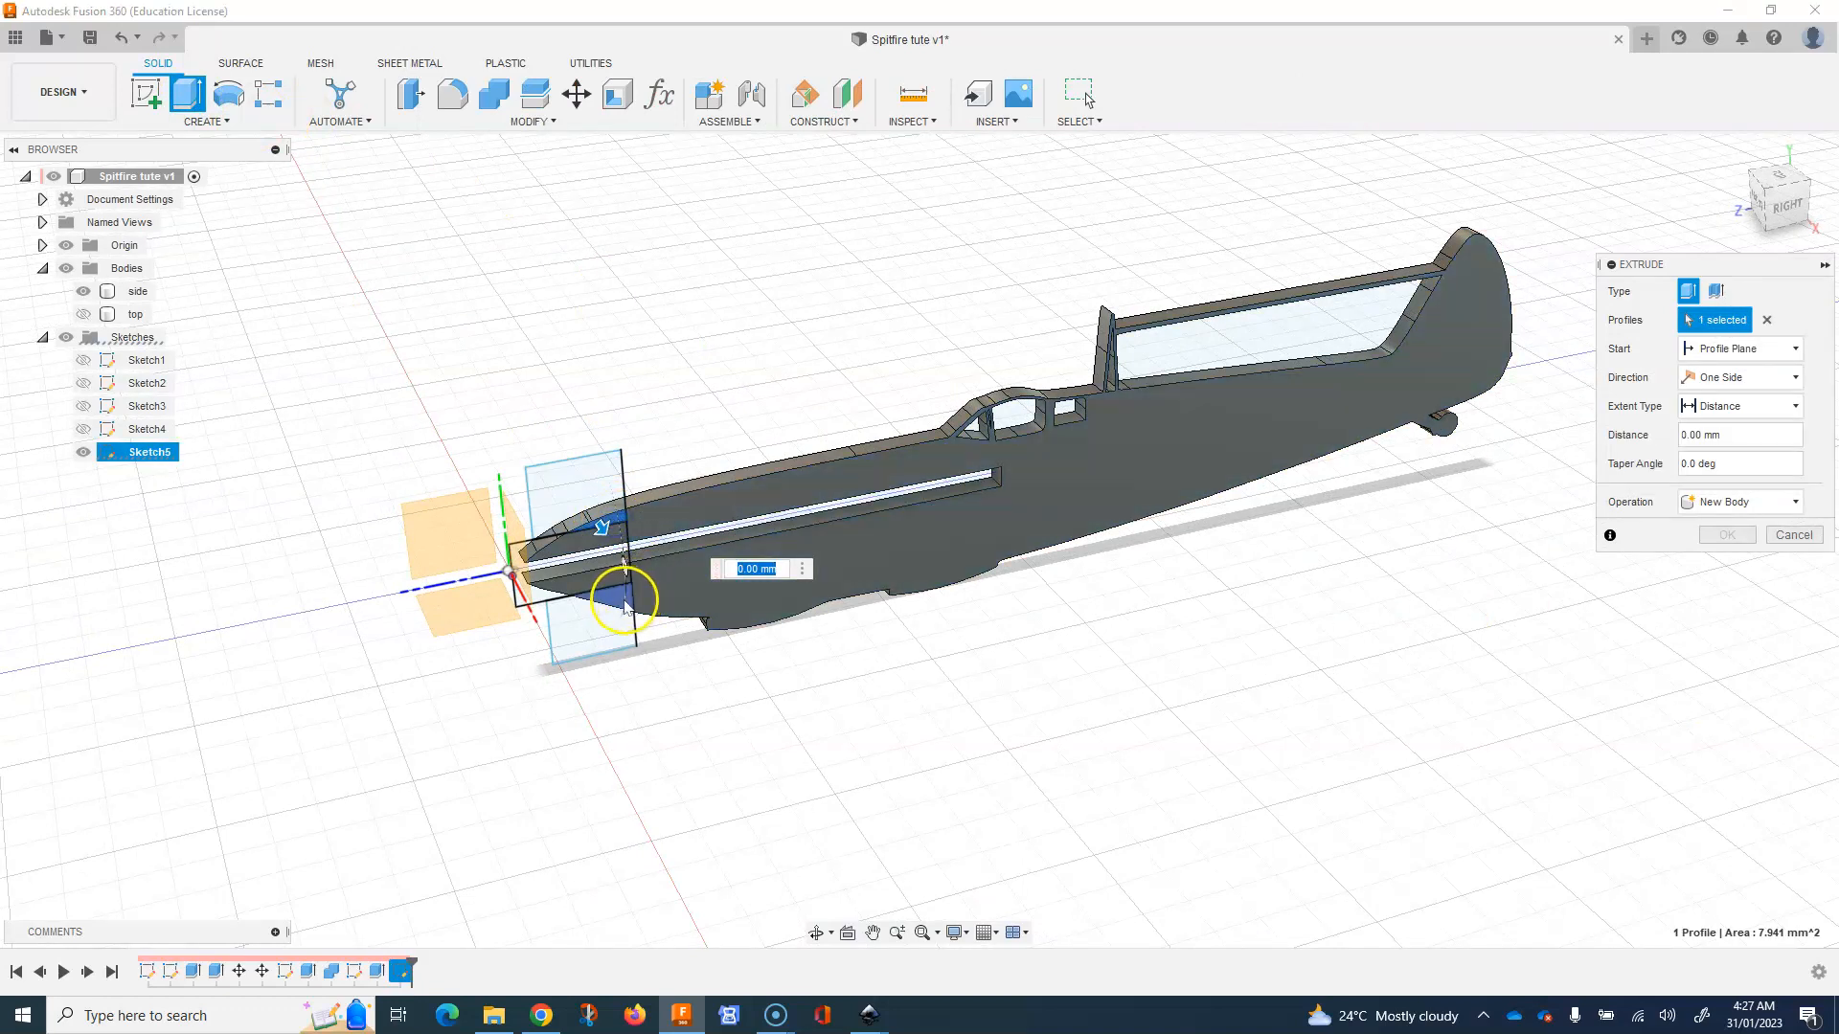
{"action": "left_click", "coordinate": [624, 603]}
{"action": "left_click_drag", "start_coordinate": [609, 611], "coordinate": [518, 458]}
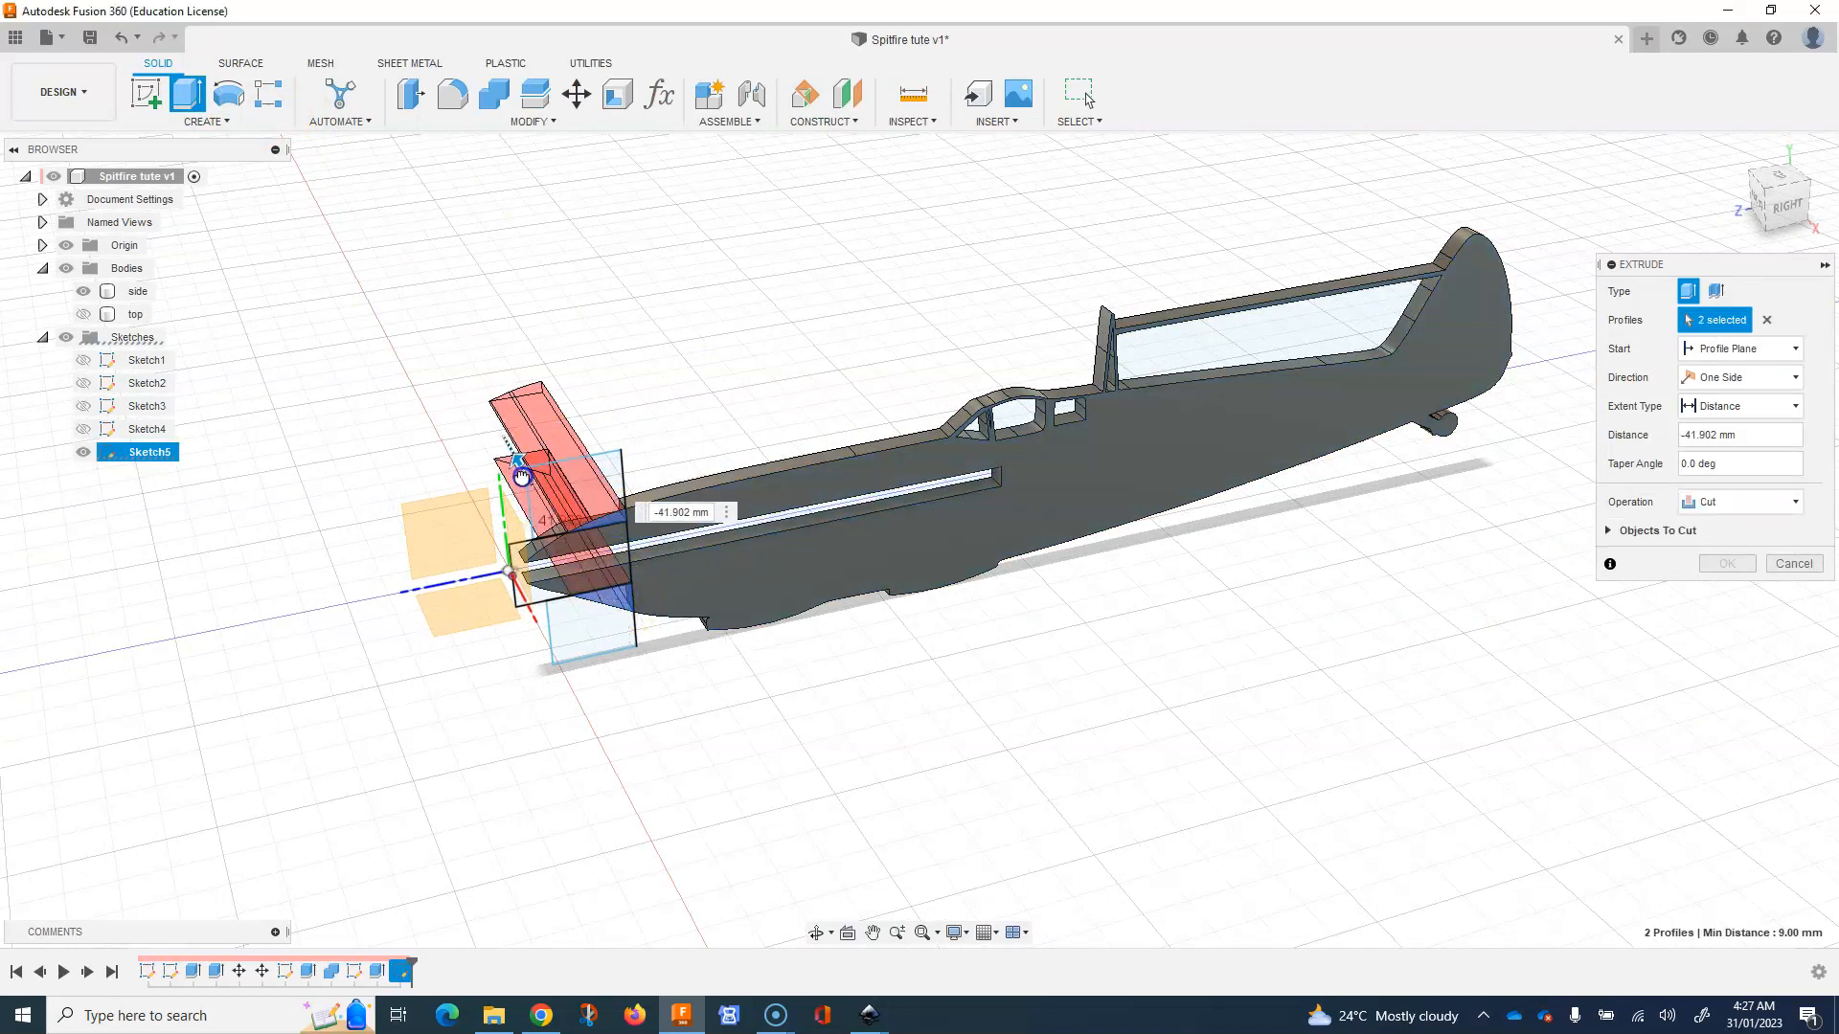
{"action": "left_click", "coordinate": [1724, 563]}
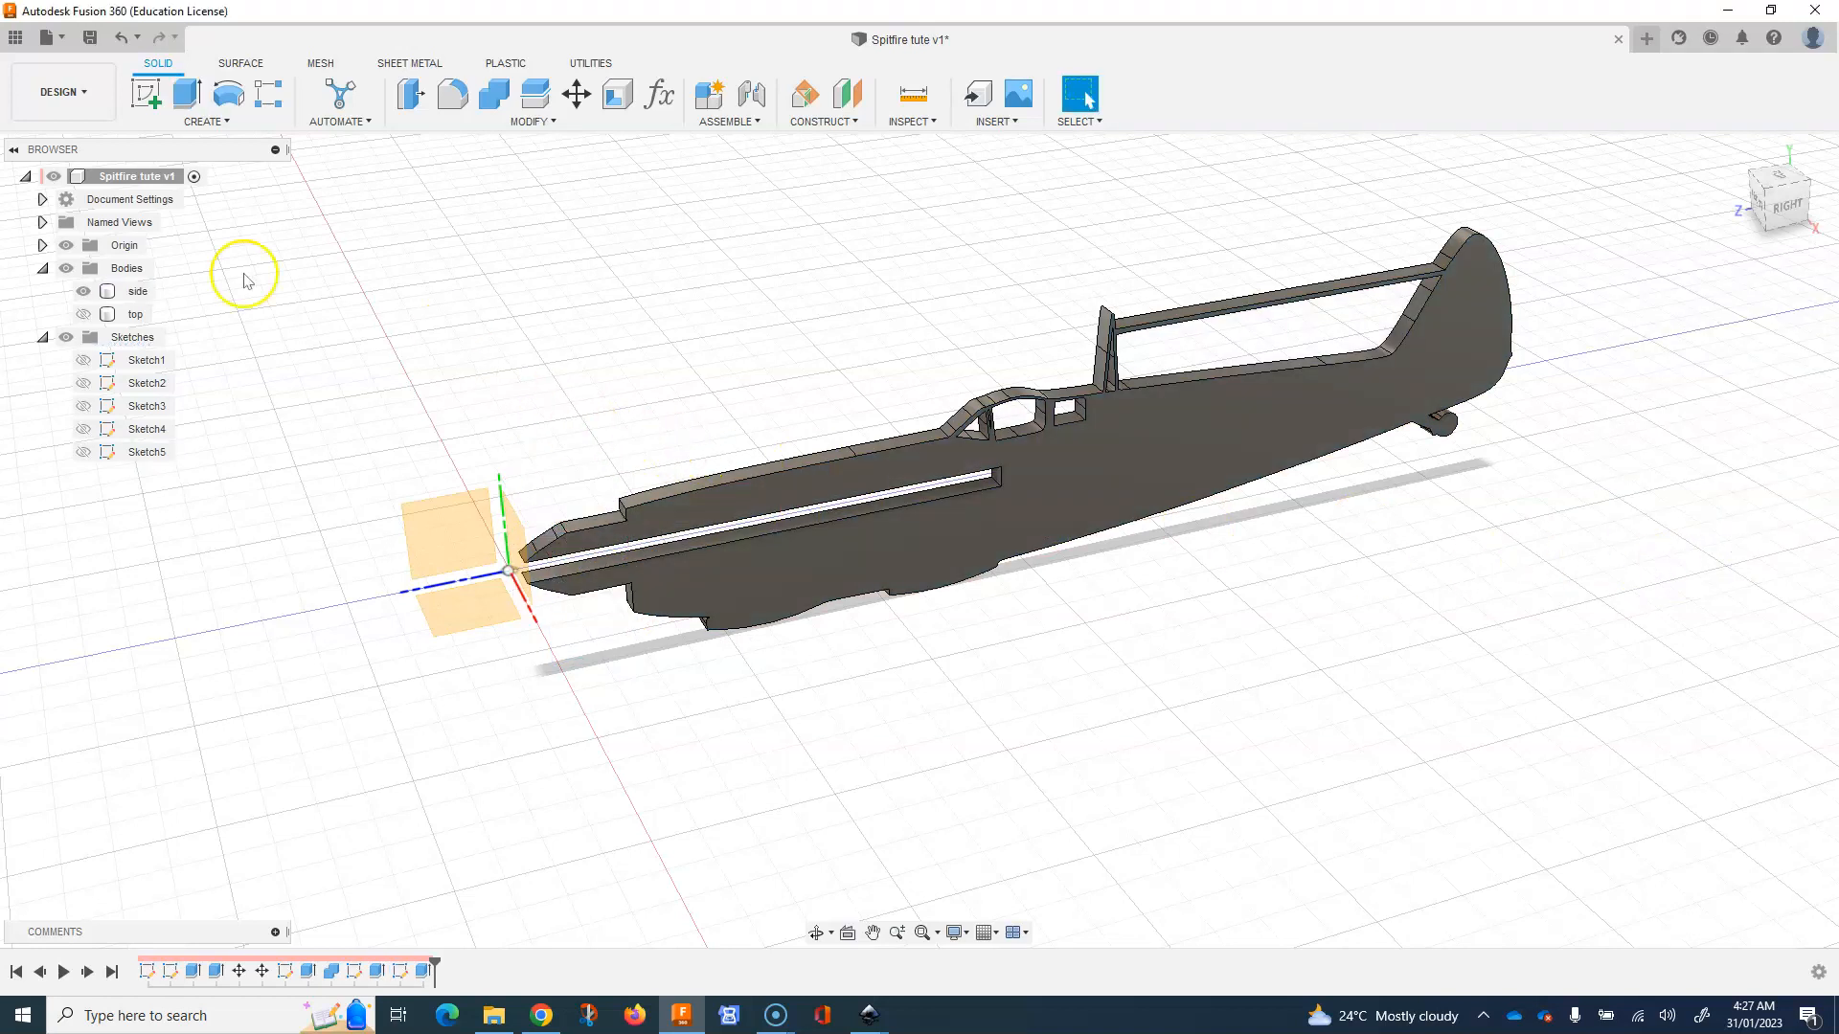
Hide the side body, show the top body and start a sketch on the top body's upper face.
{"action": "left_click", "coordinate": [101, 292]}
{"action": "left_click", "coordinate": [84, 293]}
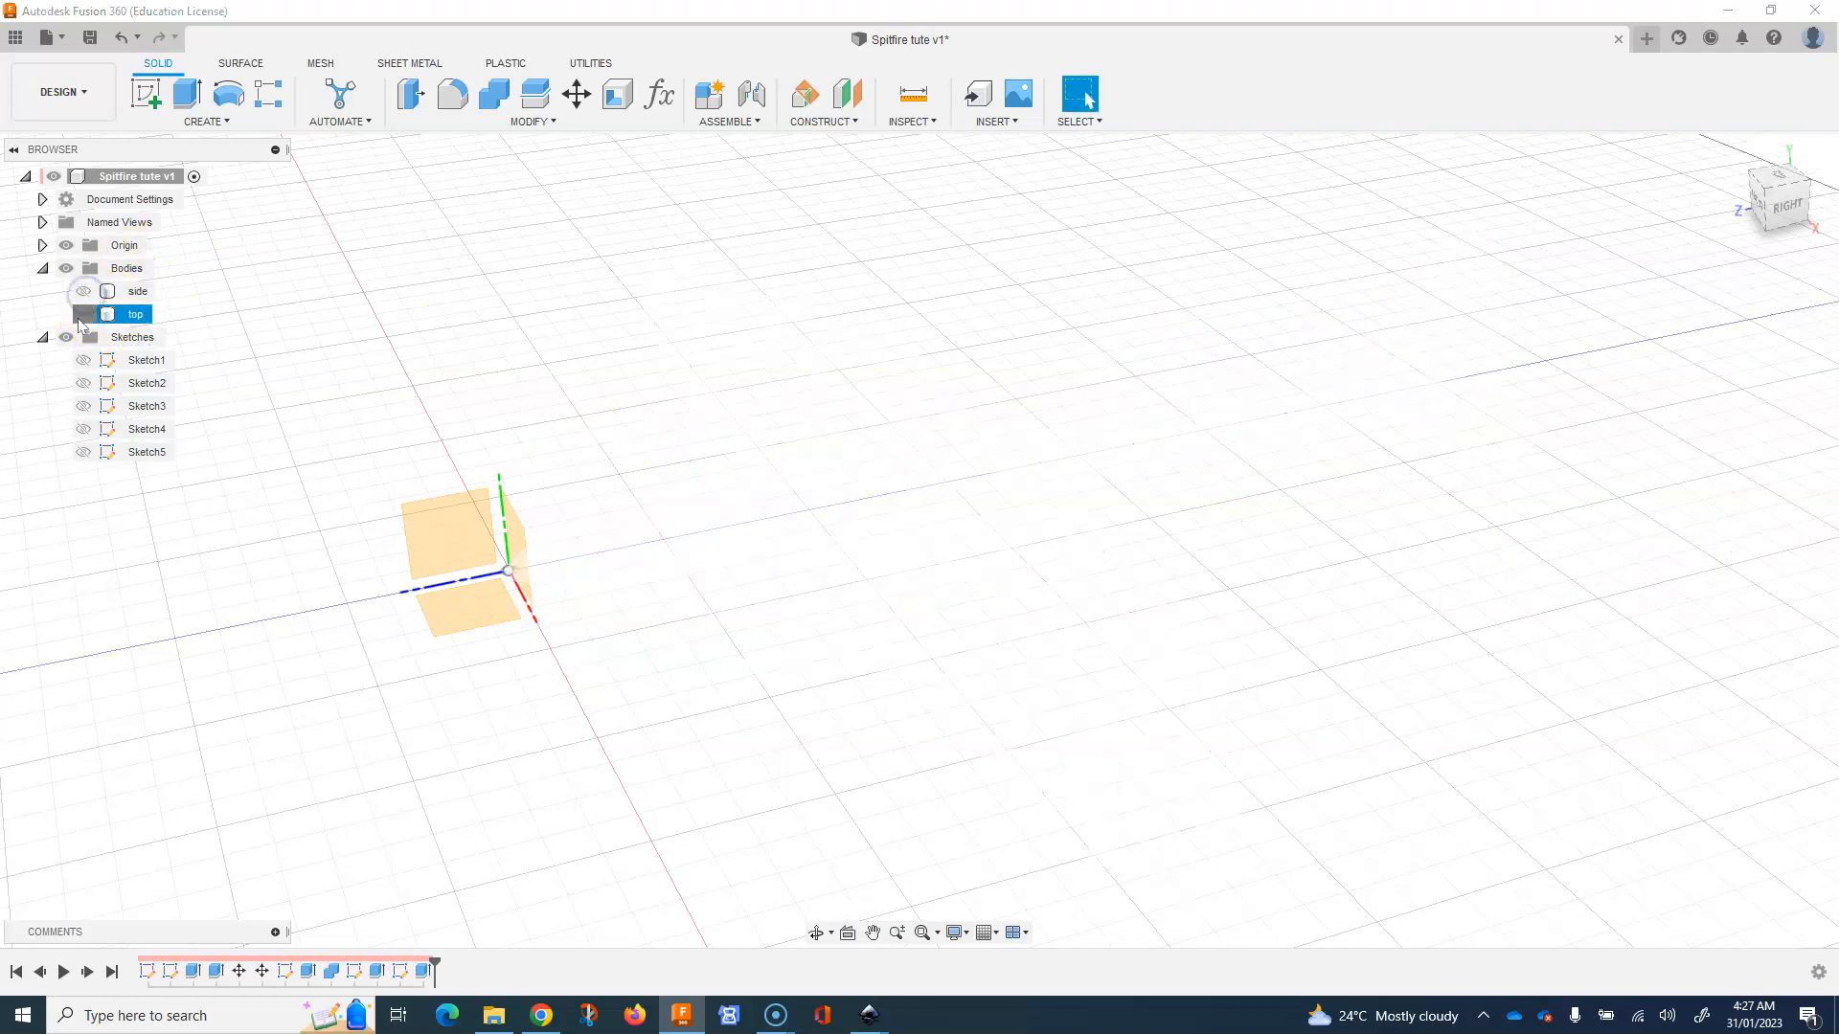
{"action": "left_click", "coordinate": [81, 315]}
{"action": "left_click", "coordinate": [146, 93]}
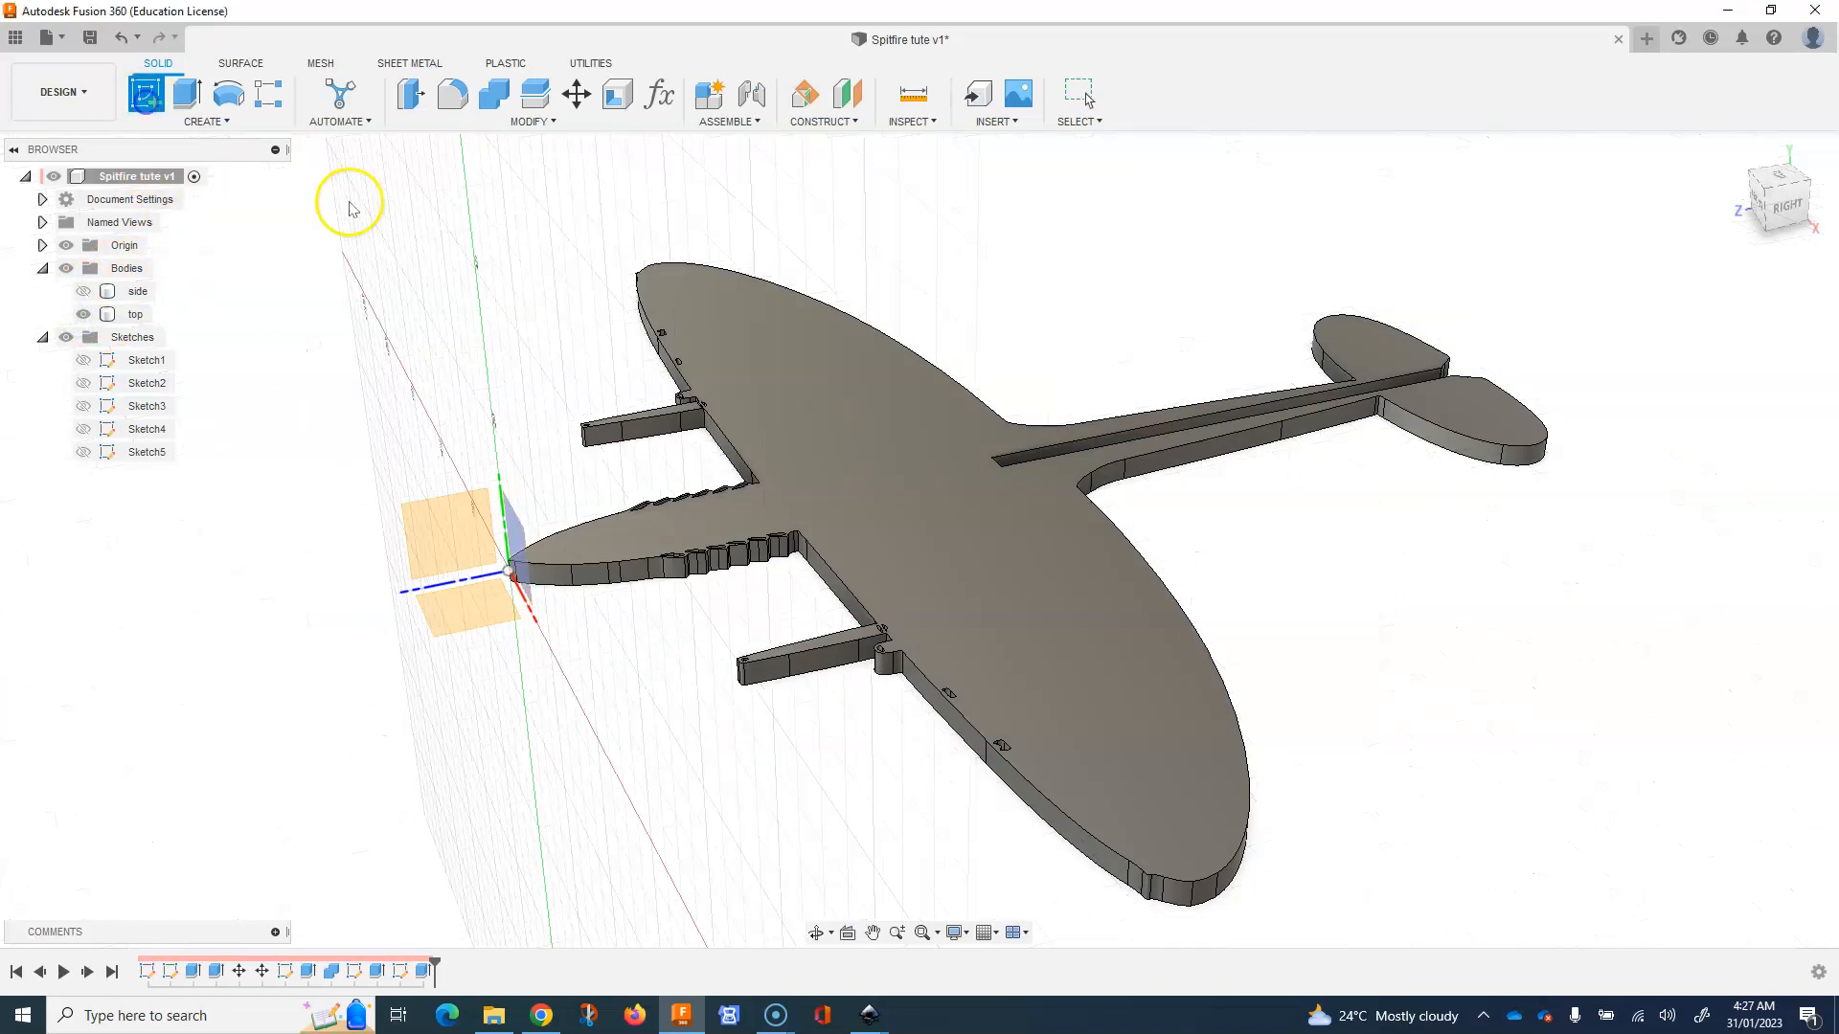
{"action": "left_click", "coordinate": [680, 539]}
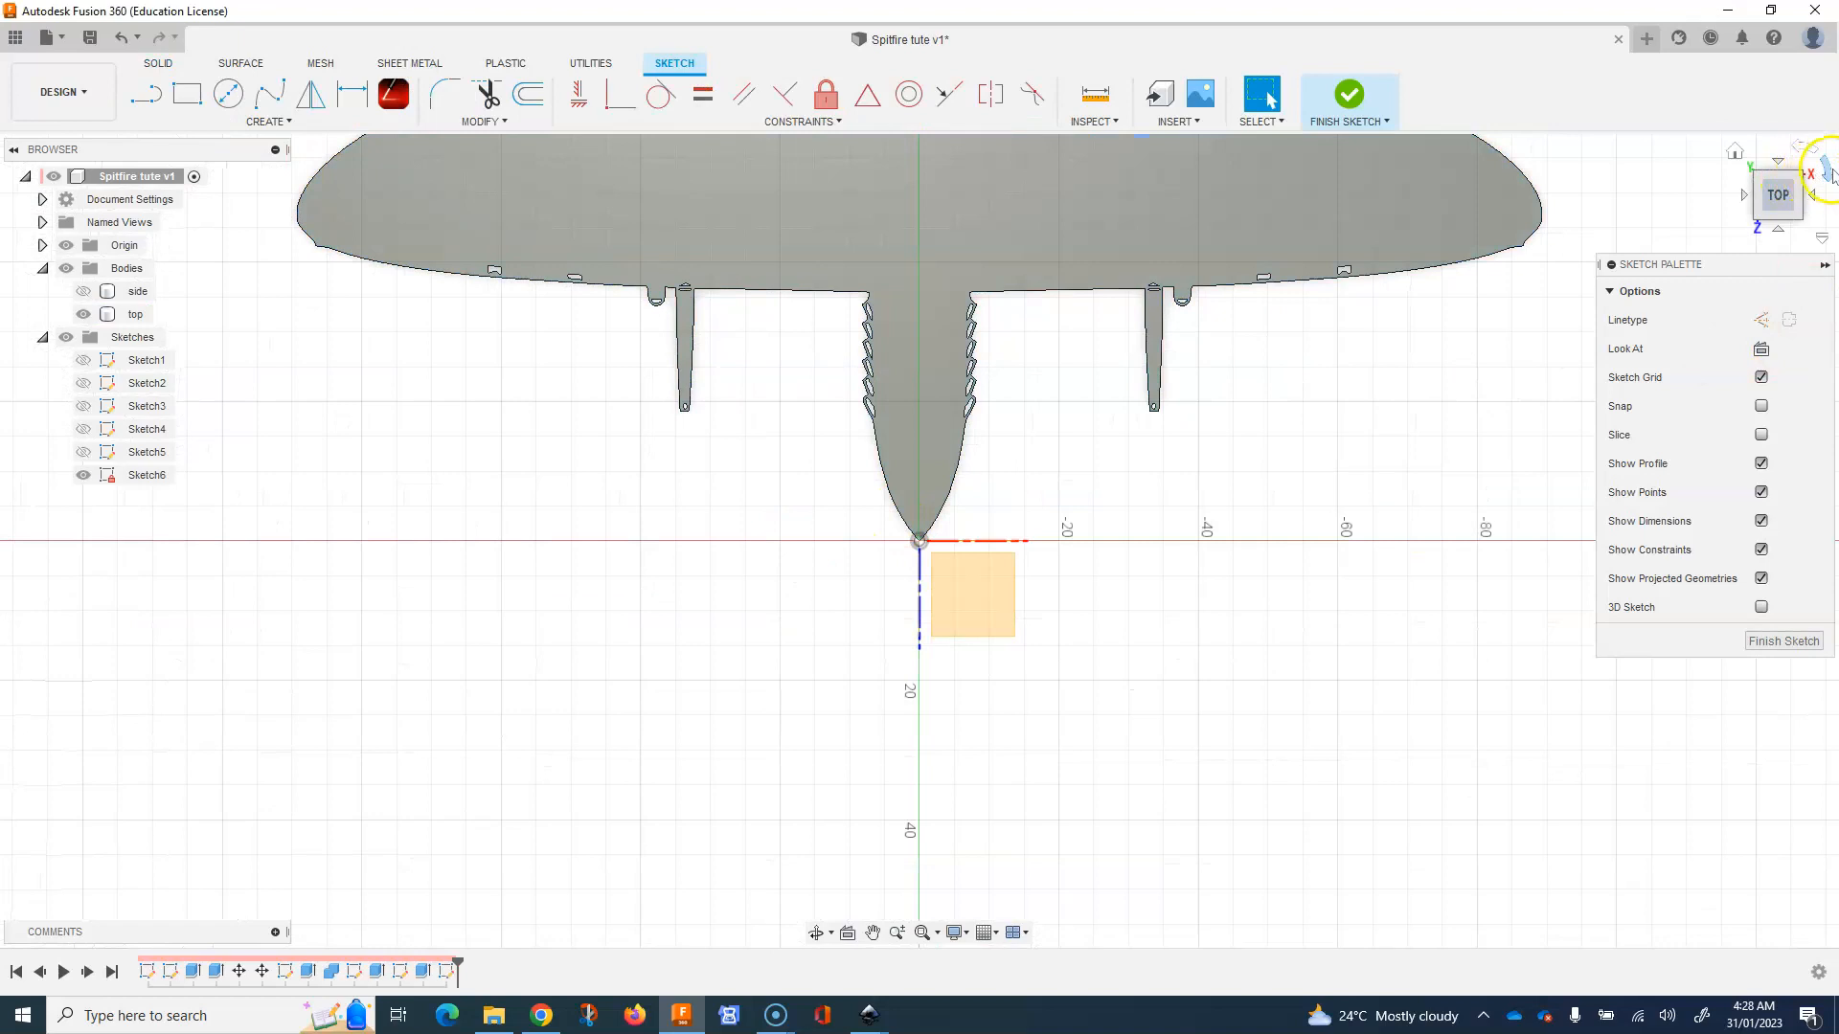
Draw a rectangle beside the nose, 15 mm along the fuselage and 9 mm across.
{"action": "left_click", "coordinate": [1826, 173]}
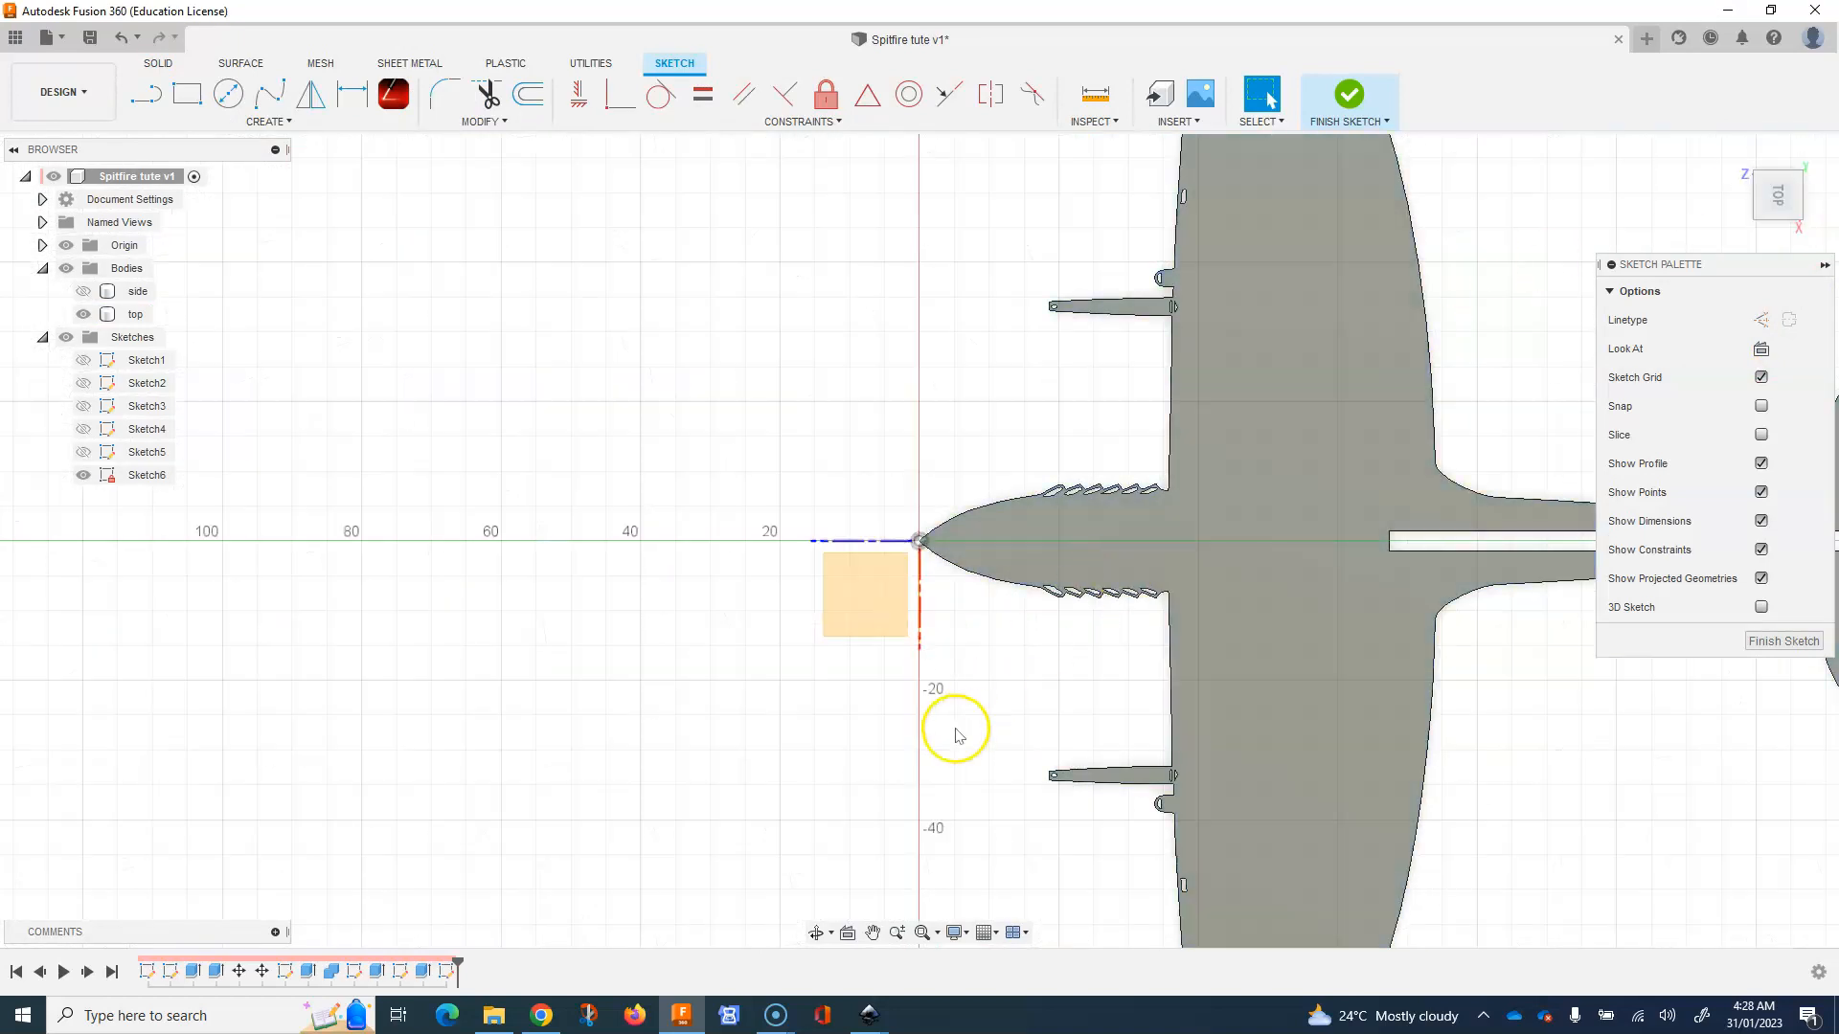
{"action": "scroll", "coordinate": [967, 670], "scroll_direction": "up", "scroll_amount": 3}
{"action": "scroll", "coordinate": [1087, 318], "scroll_direction": "up", "scroll_amount": 1}
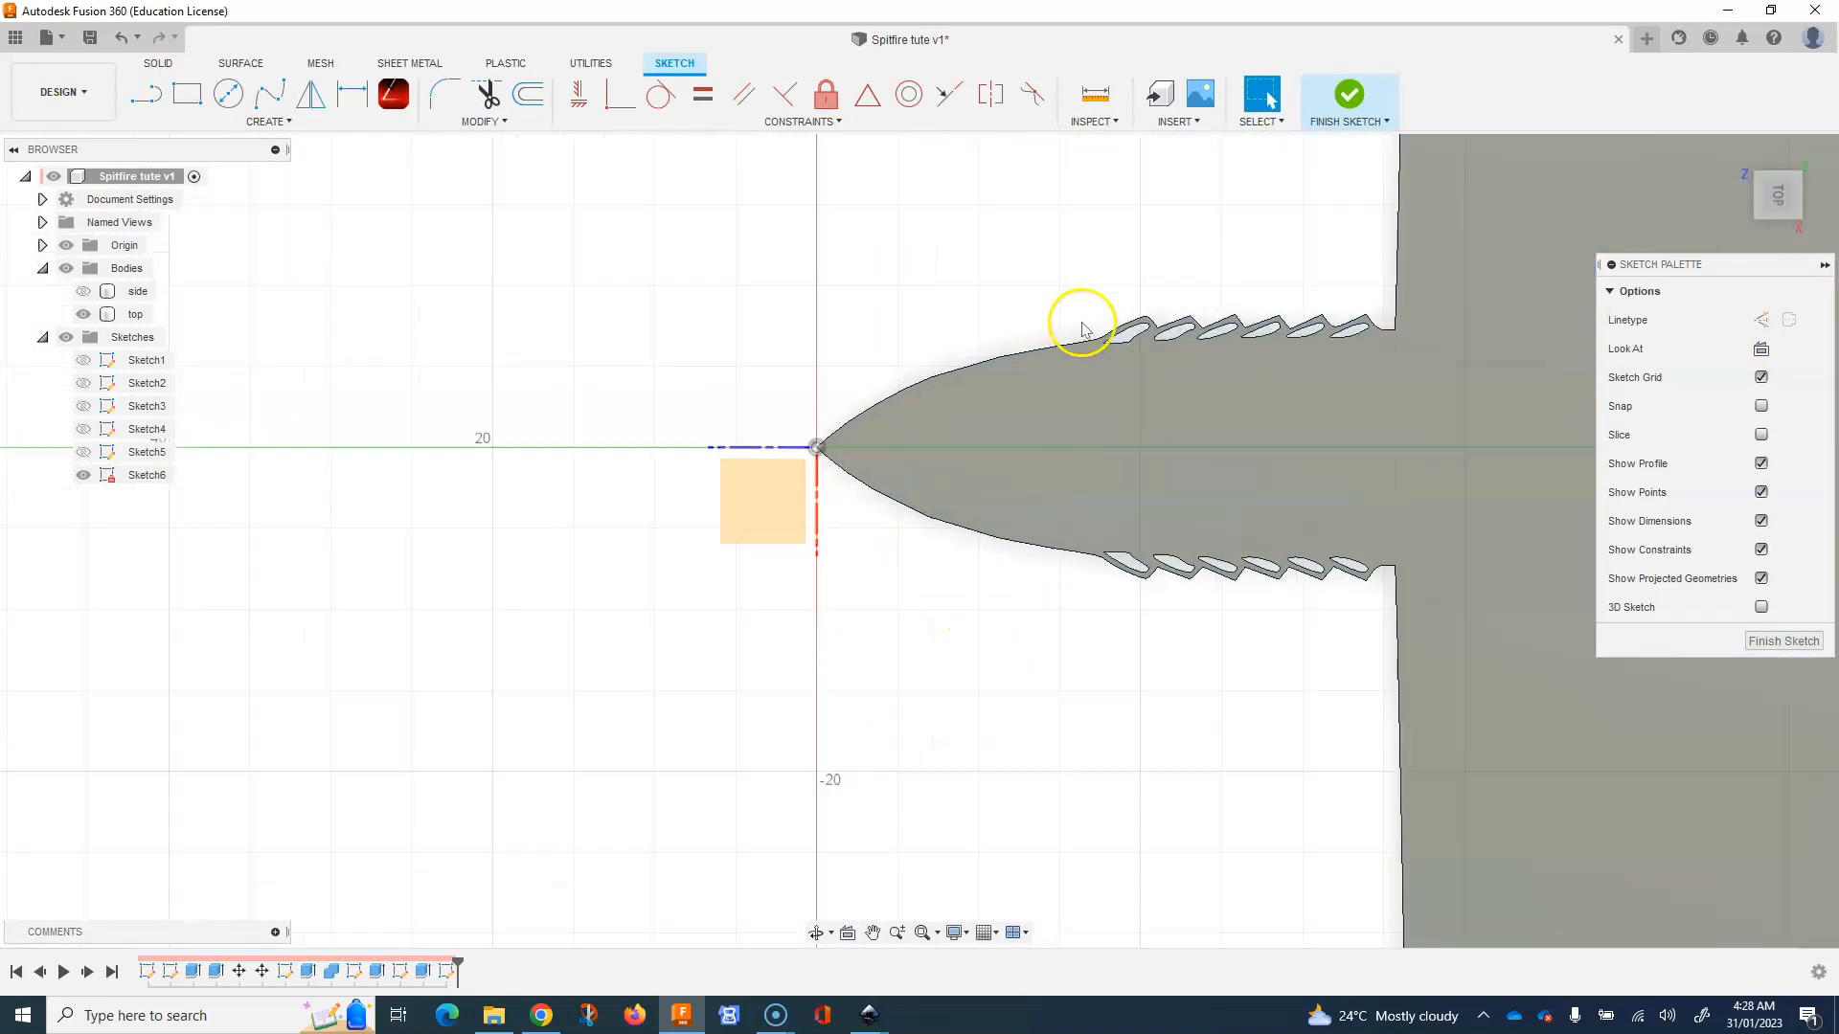
{"action": "left_click", "coordinate": [192, 98]}
{"action": "left_click", "coordinate": [935, 194]}
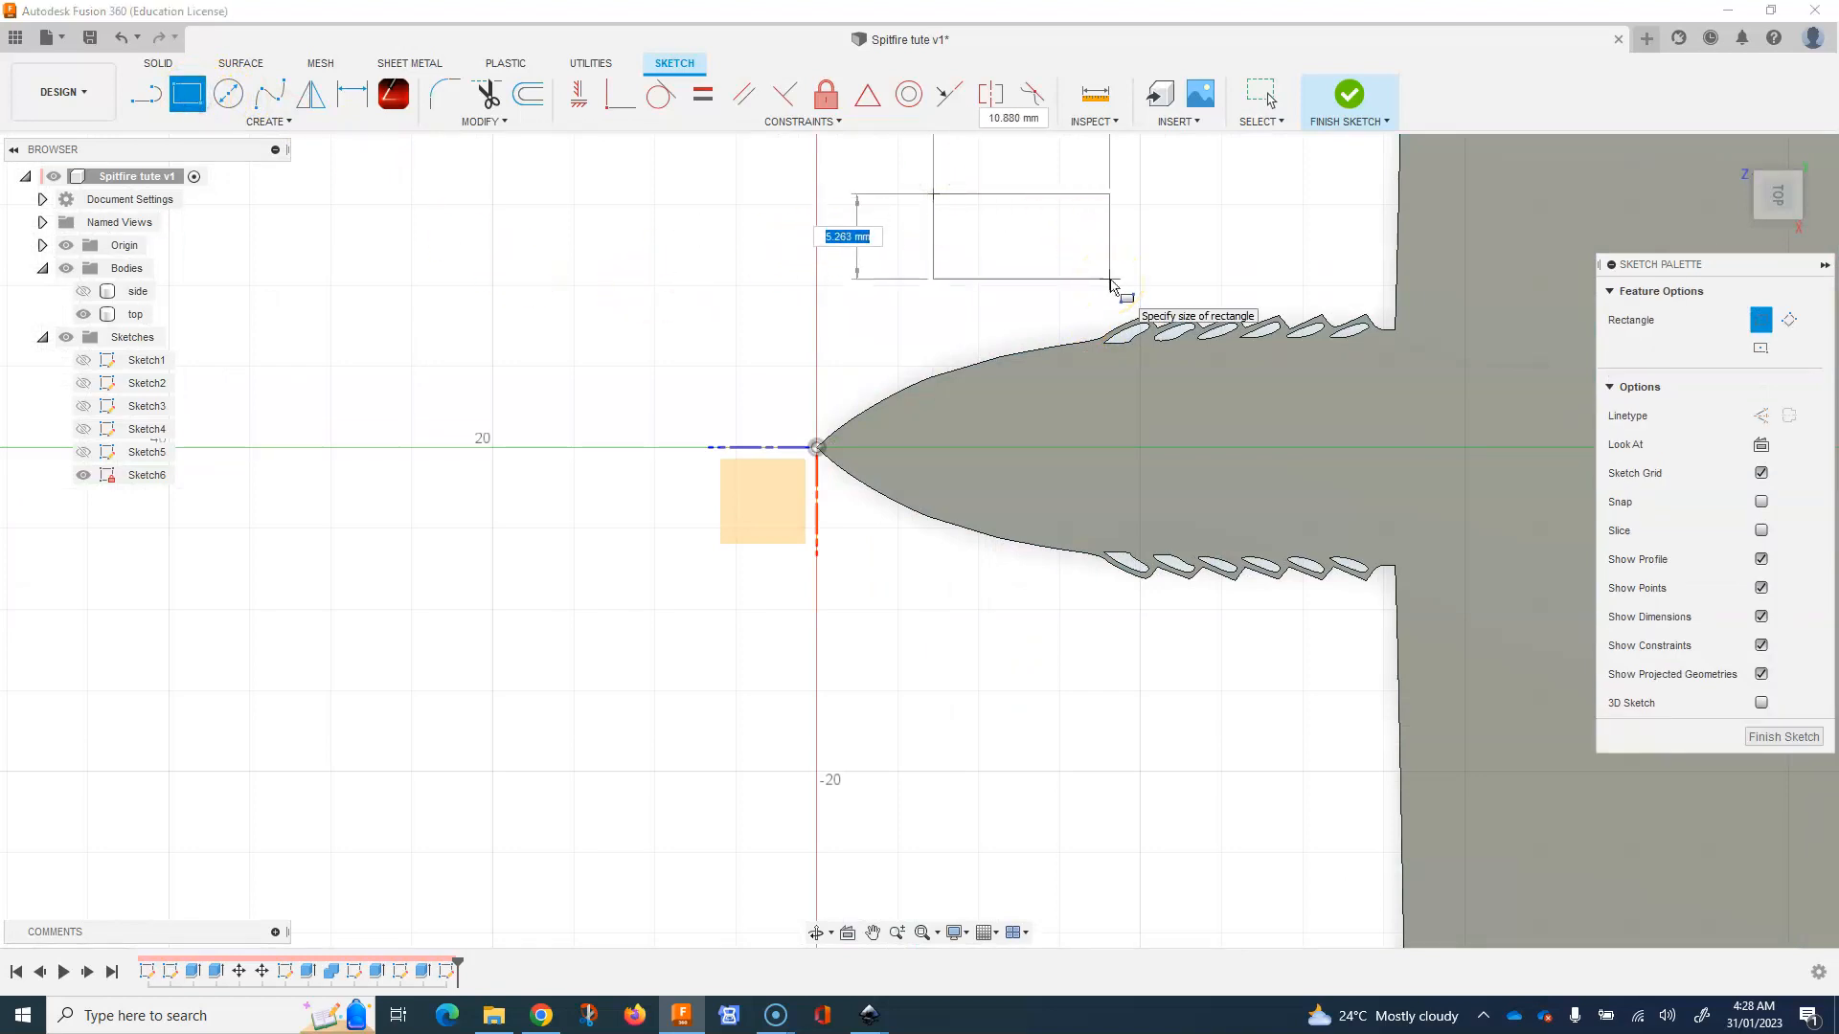
{"action": "key", "text": "Tab"}
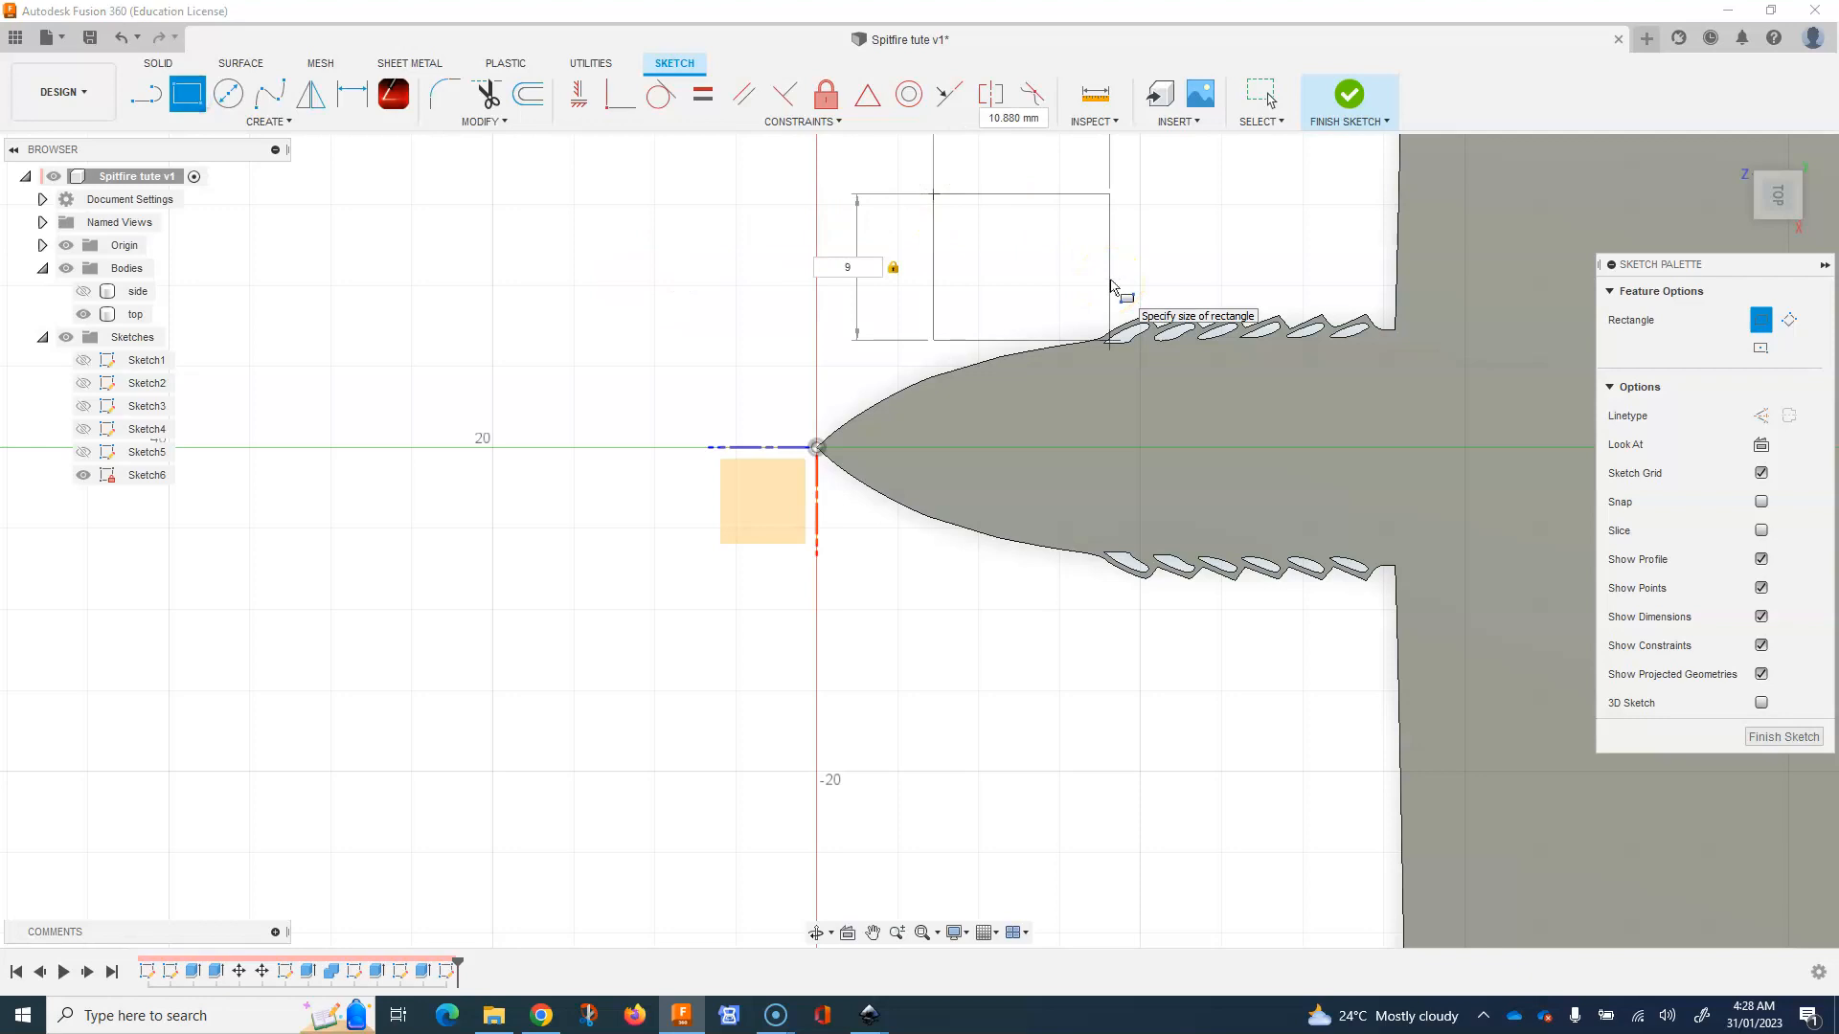
{"action": "key", "text": "Tab"}
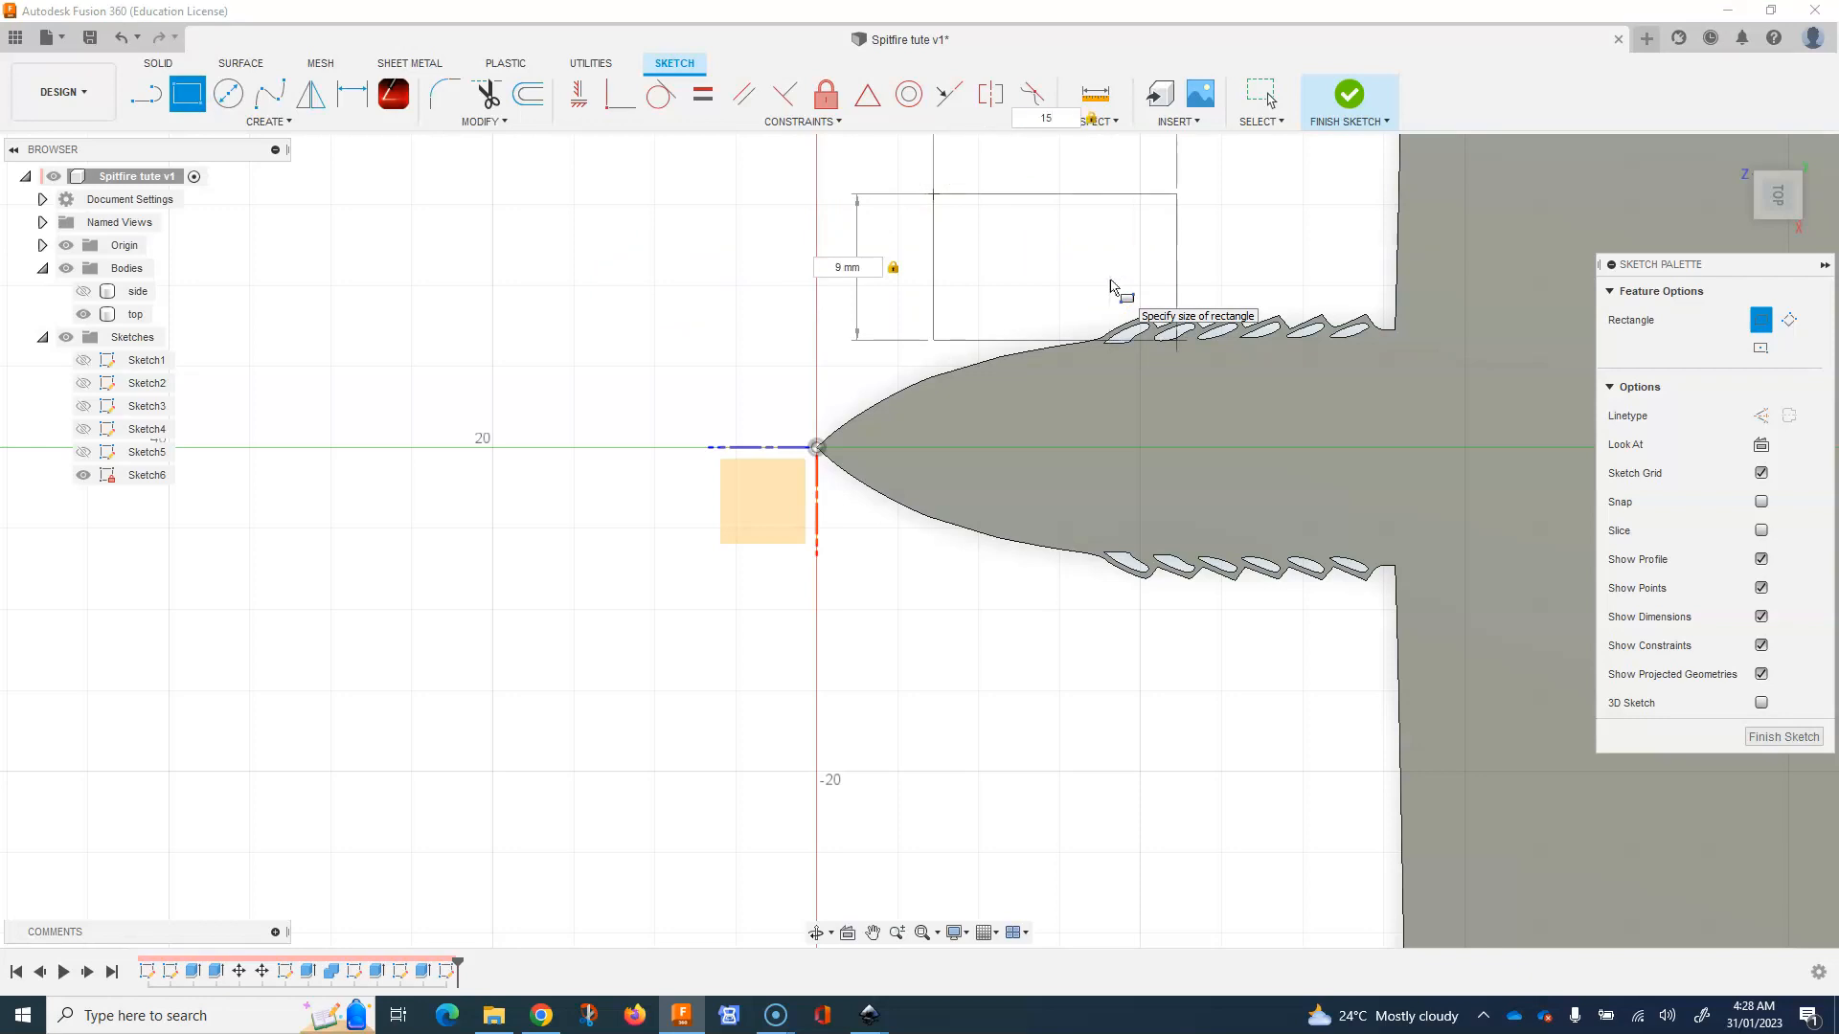
{"action": "key", "text": "Return"}
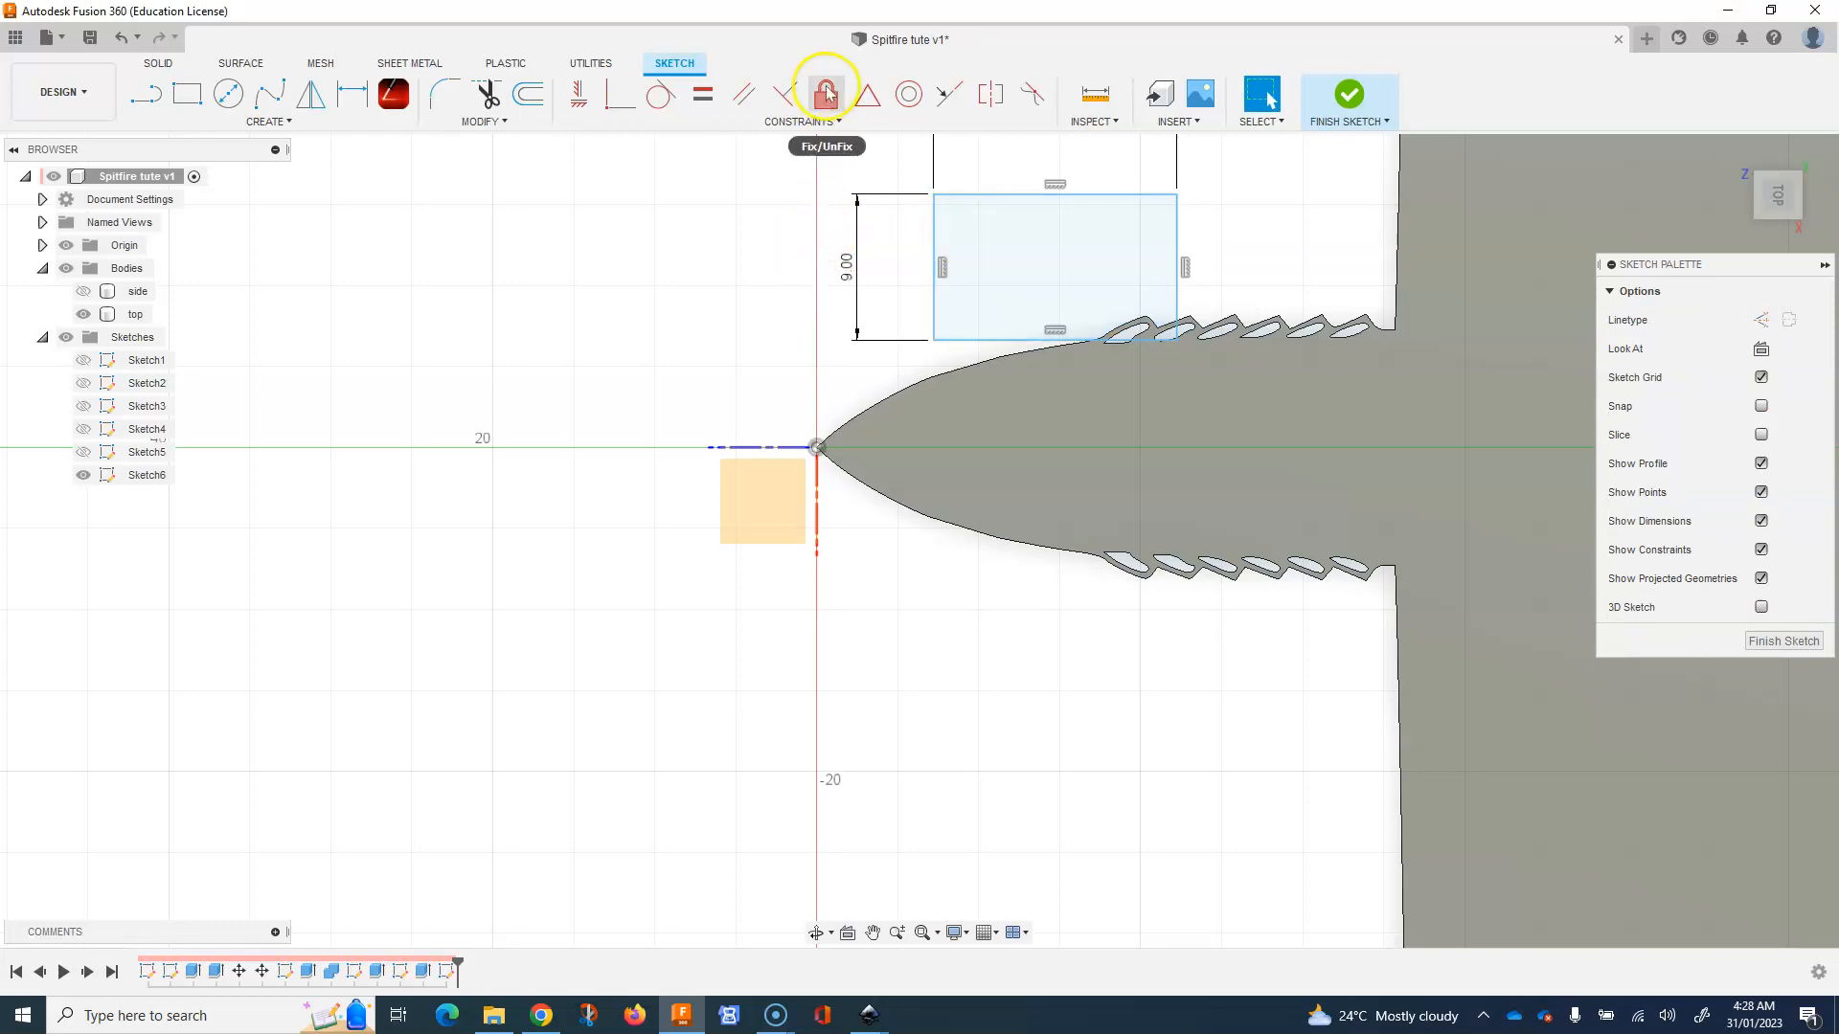
Constrain the midpoint of the rectangle's front 9 mm edge to the origin at the nose tip.
{"action": "left_click", "coordinate": [868, 94]}
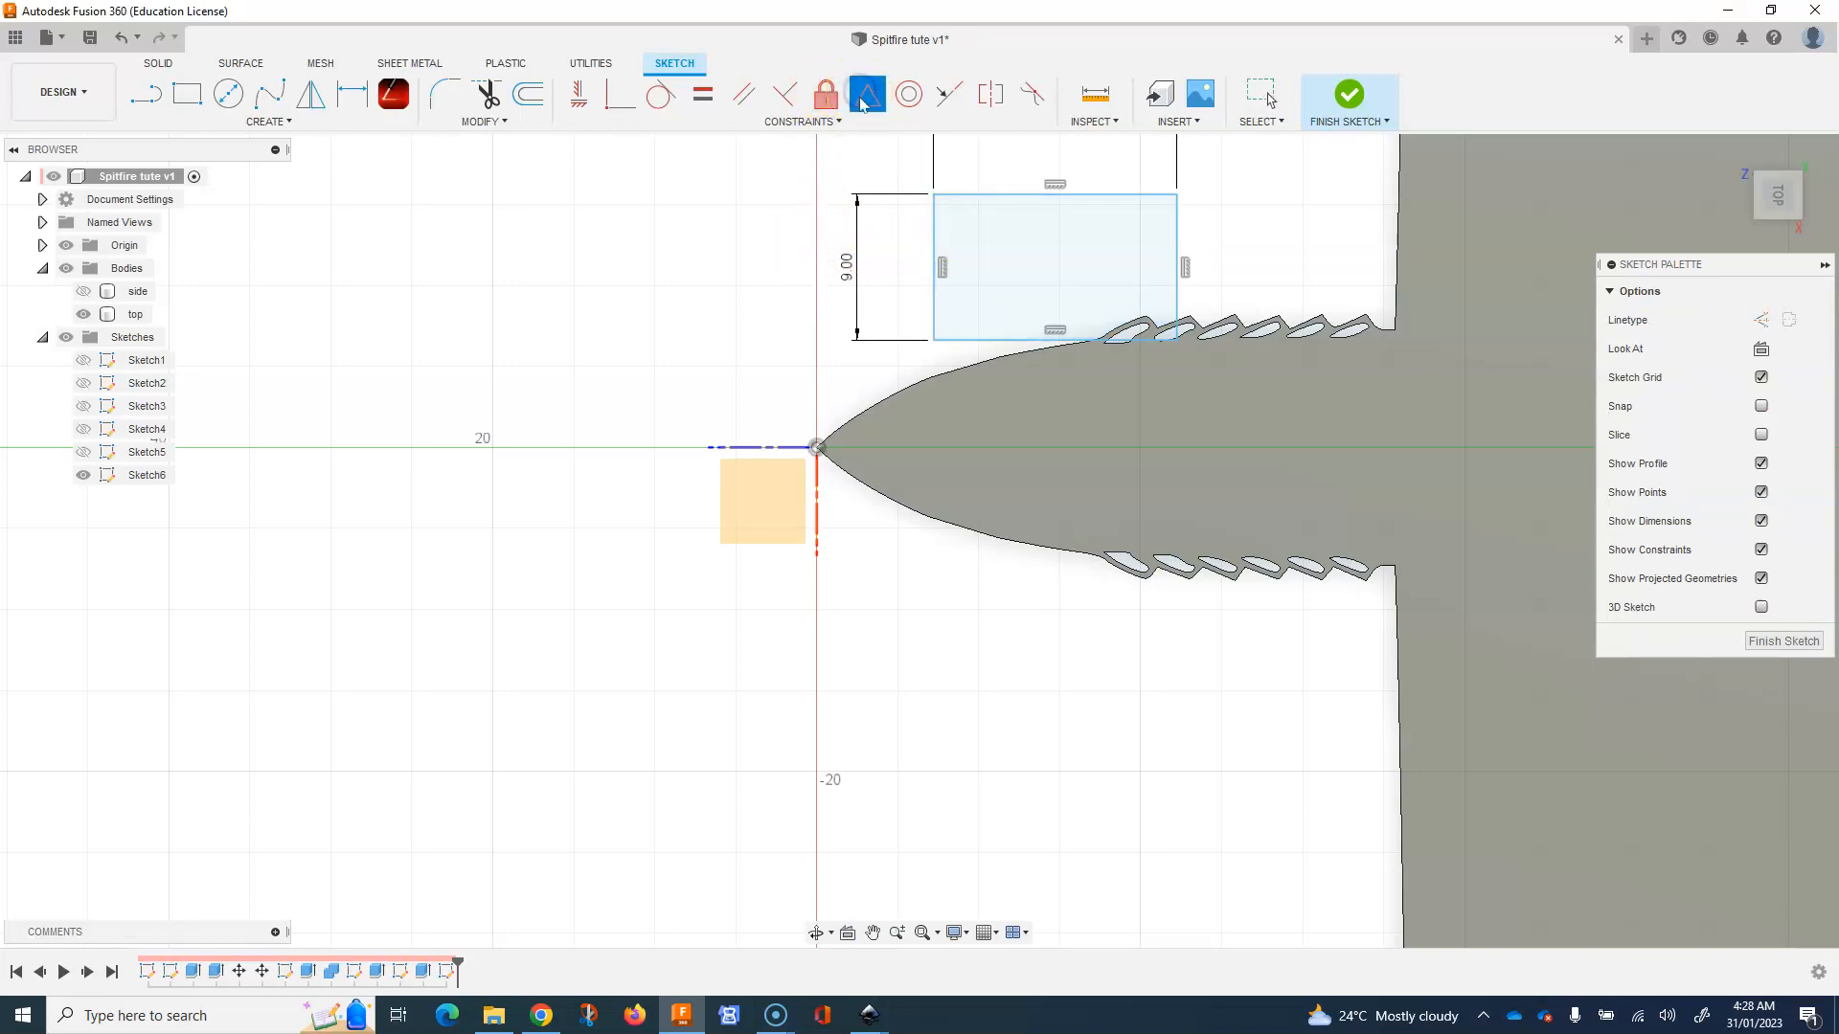
{"action": "left_click", "coordinate": [935, 280]}
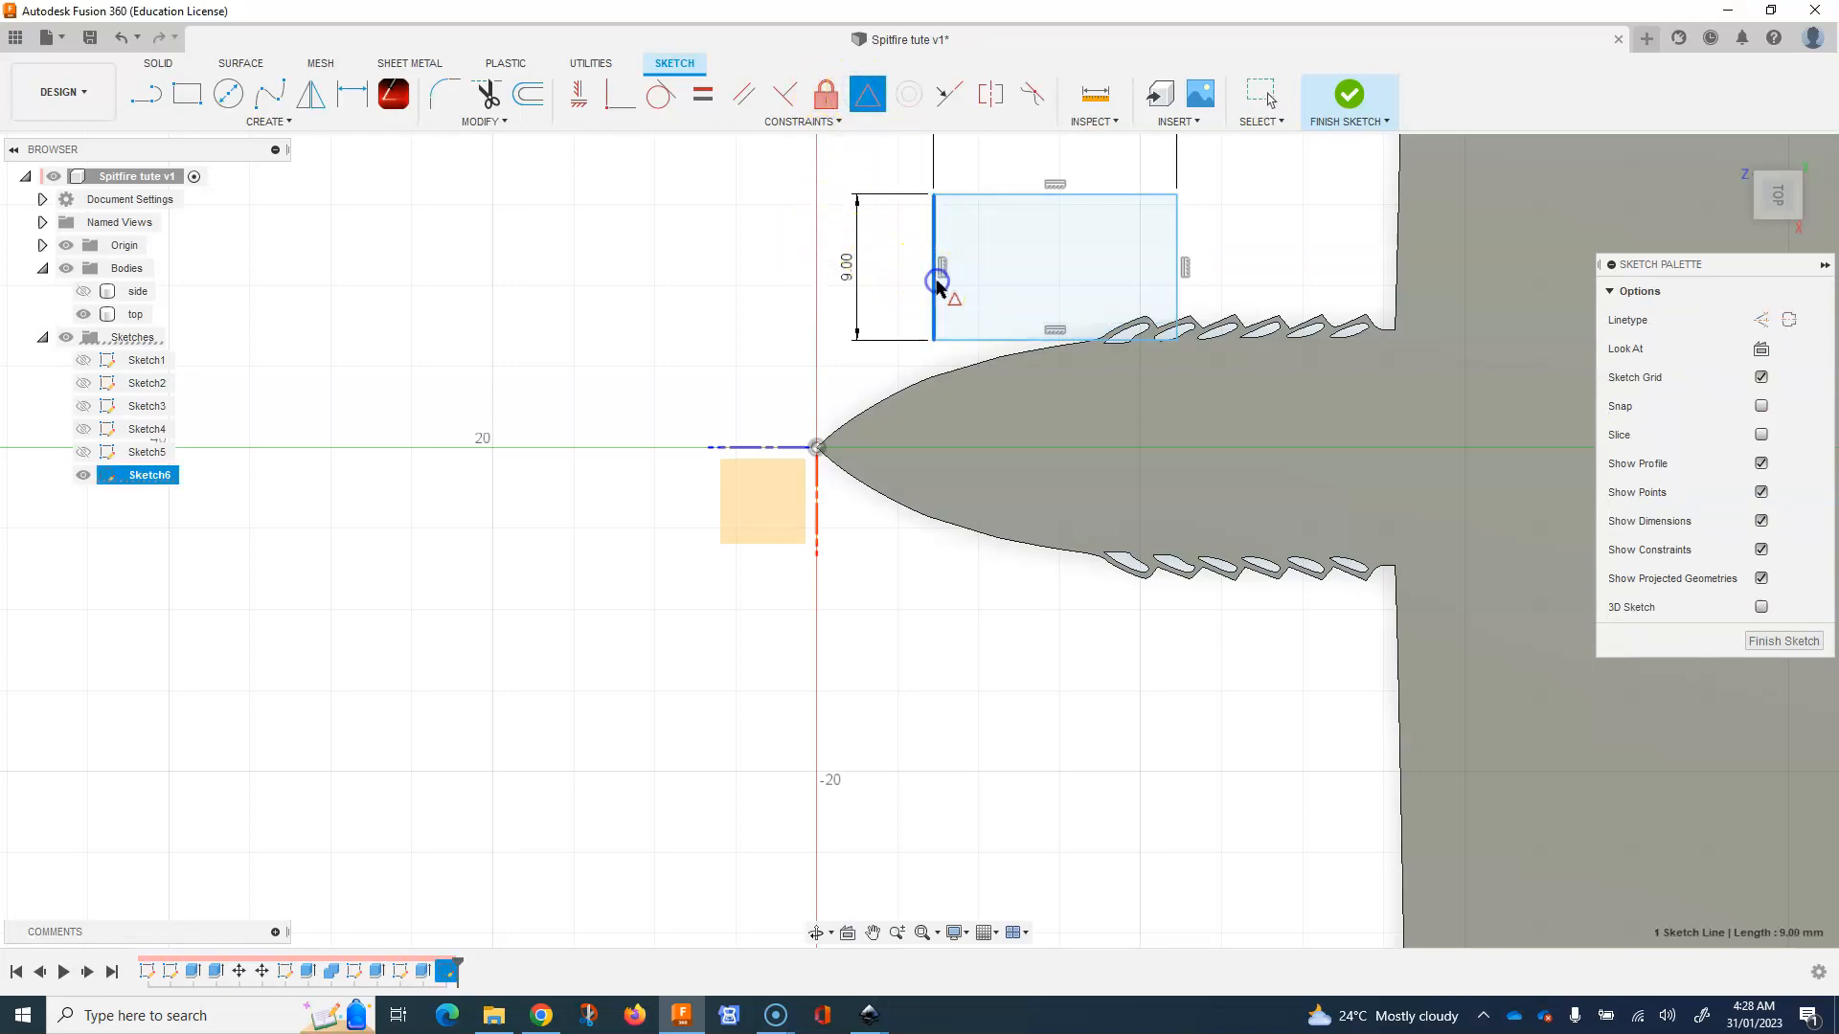
{"action": "left_click", "coordinate": [816, 449]}
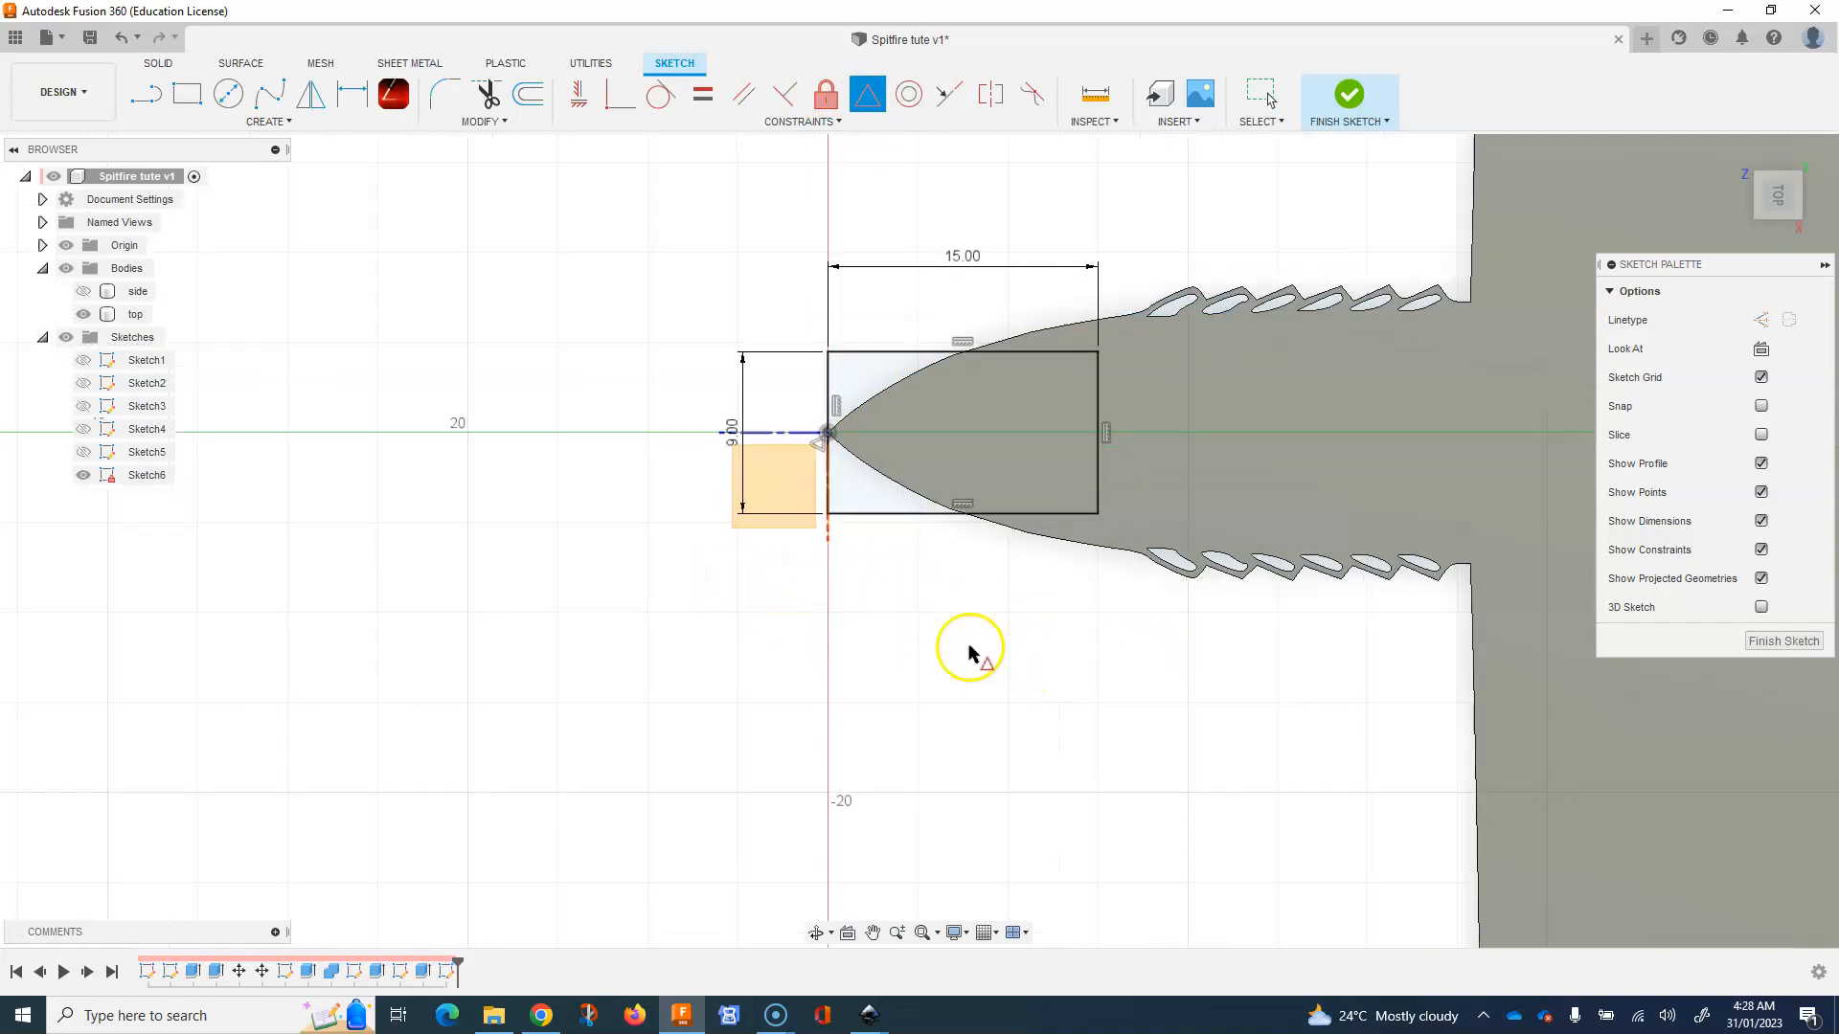
Add a rectangle on each side of the 15 mm by 9 mm one, starting at its rear corners and covering the nose outline, and finish the sketch.
{"action": "scroll", "coordinate": [623, 627], "scroll_direction": "down", "scroll_amount": 2}
{"action": "scroll", "coordinate": [1171, 716], "scroll_direction": "down", "scroll_amount": 1}
{"action": "scroll", "coordinate": [873, 676], "scroll_direction": "down", "scroll_amount": 3}
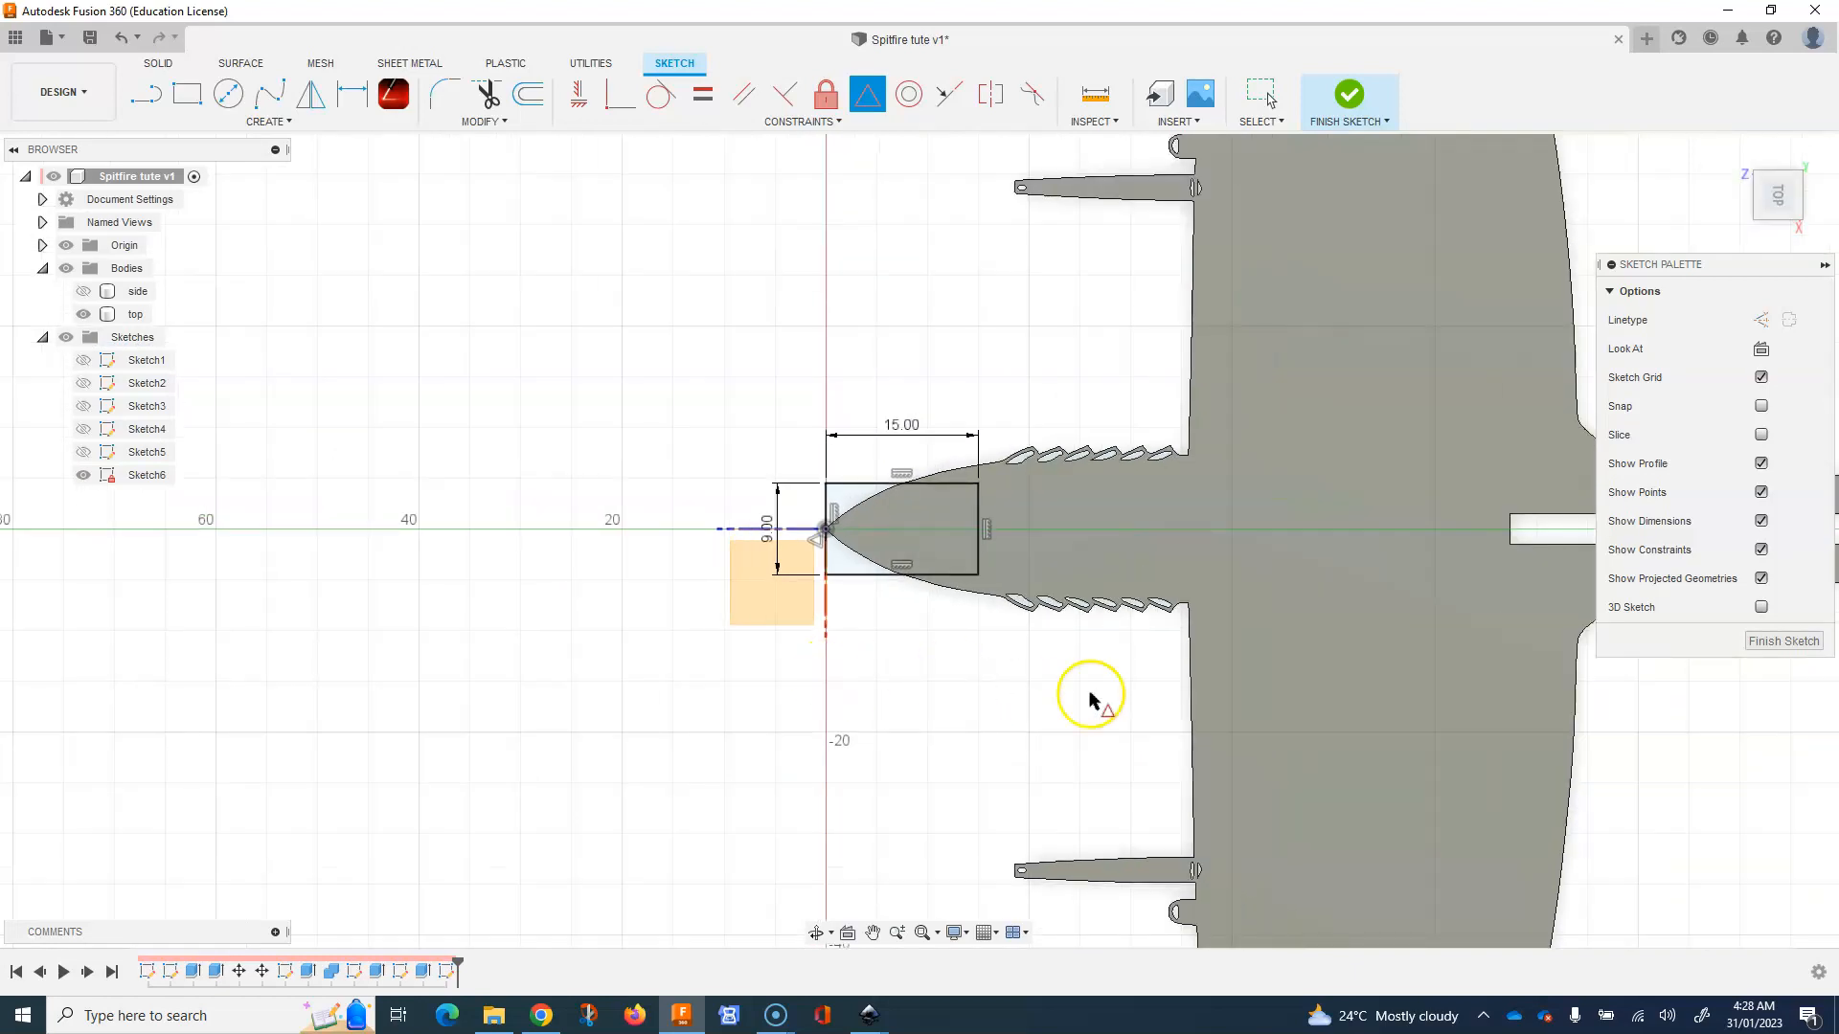
{"action": "scroll", "coordinate": [1091, 696], "scroll_direction": "up", "scroll_amount": 3}
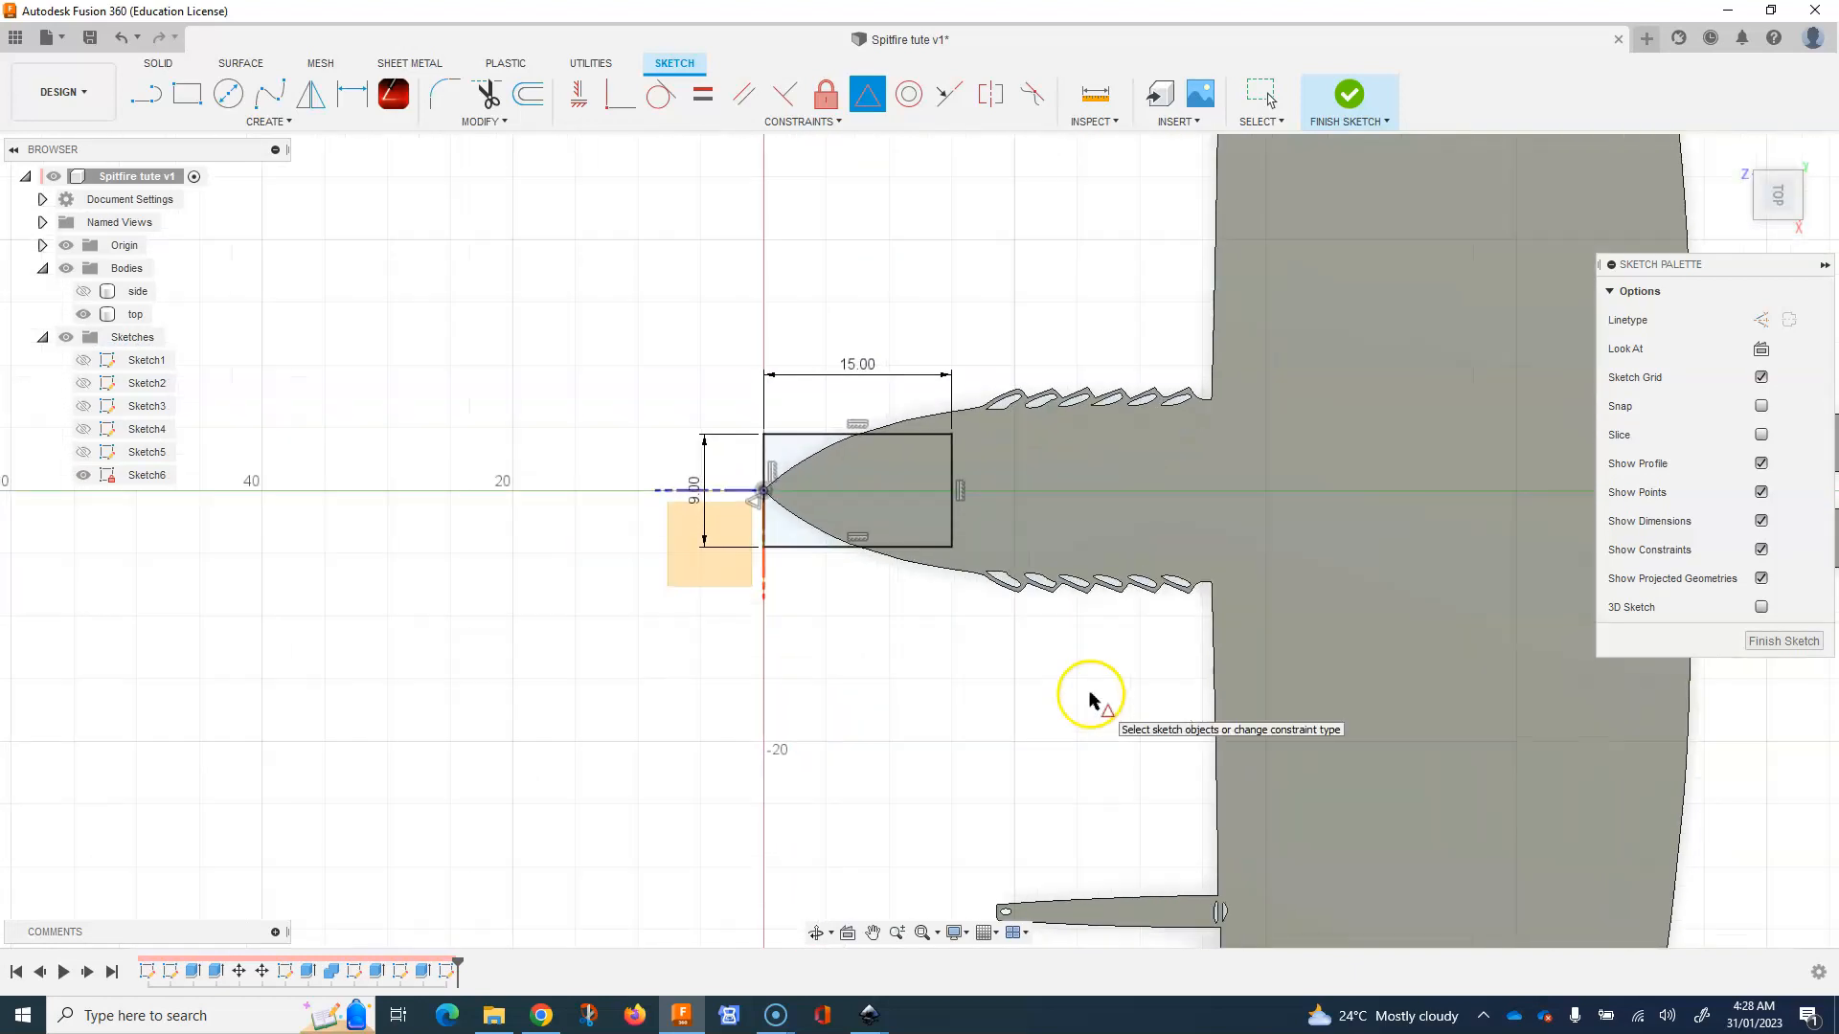
{"action": "left_click", "coordinate": [189, 95]}
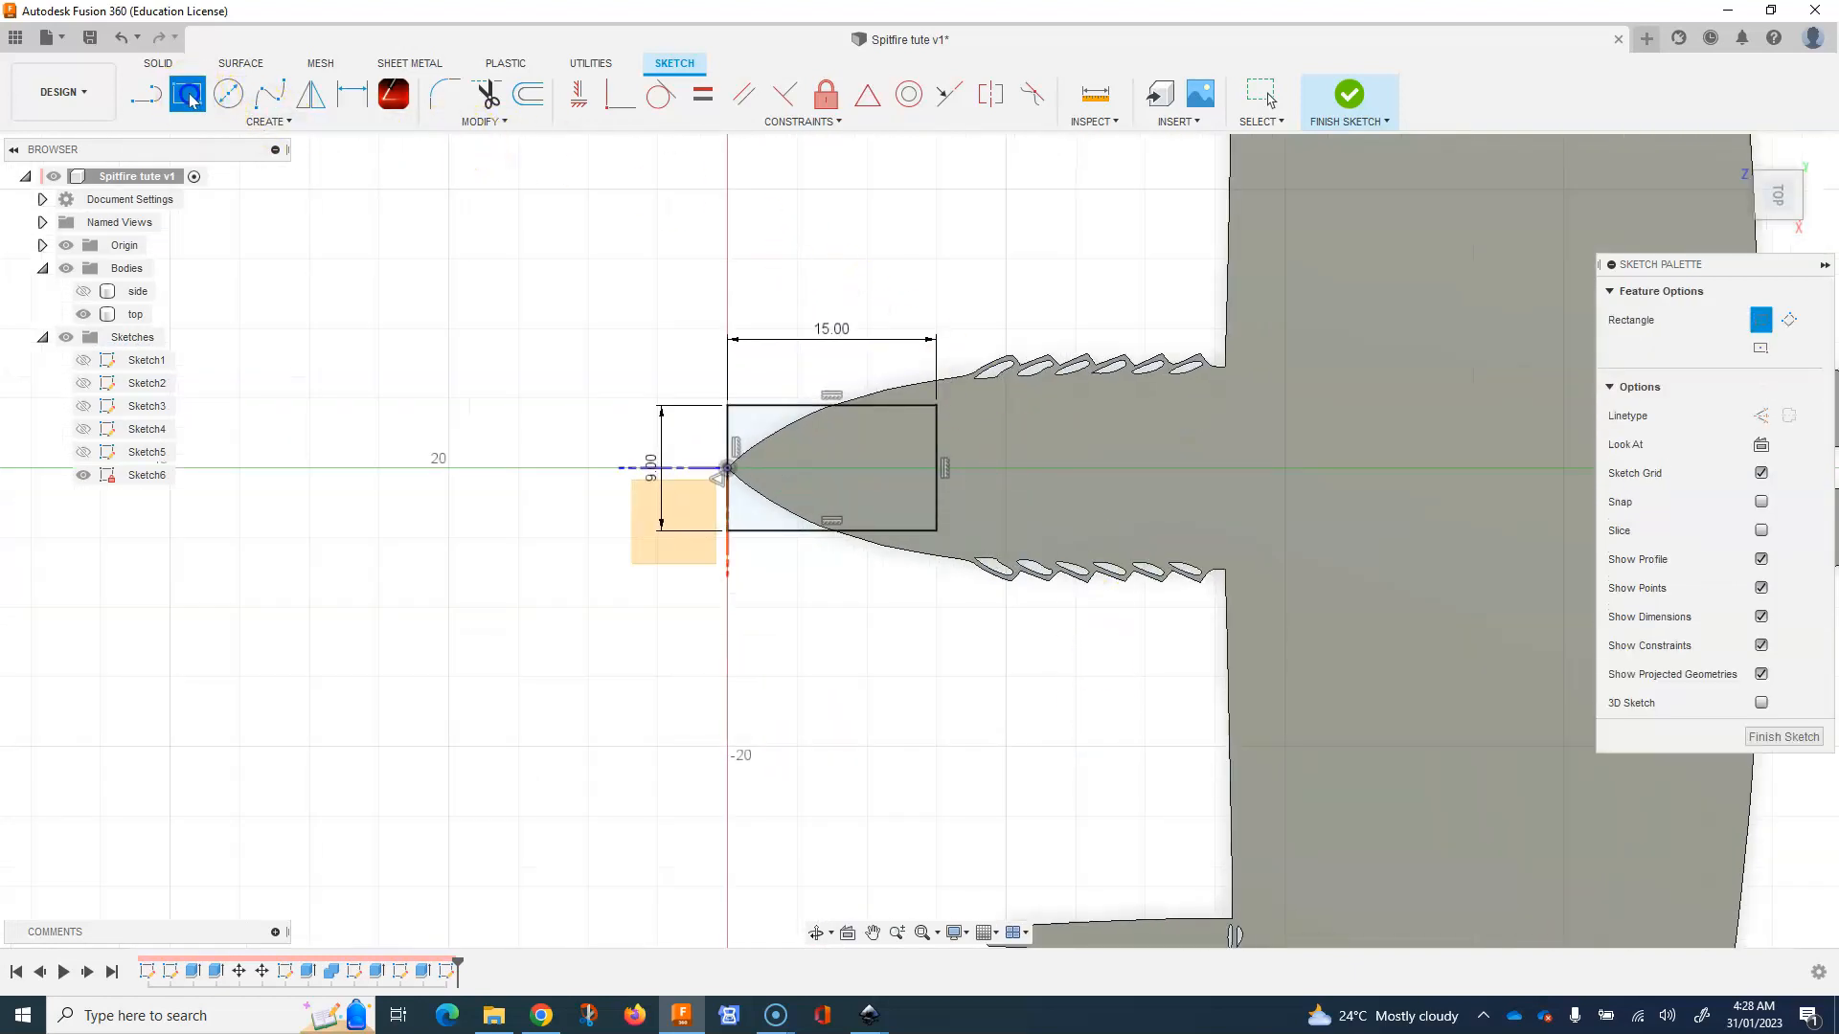
{"action": "left_click", "coordinate": [935, 406]}
{"action": "left_click", "coordinate": [793, 277]}
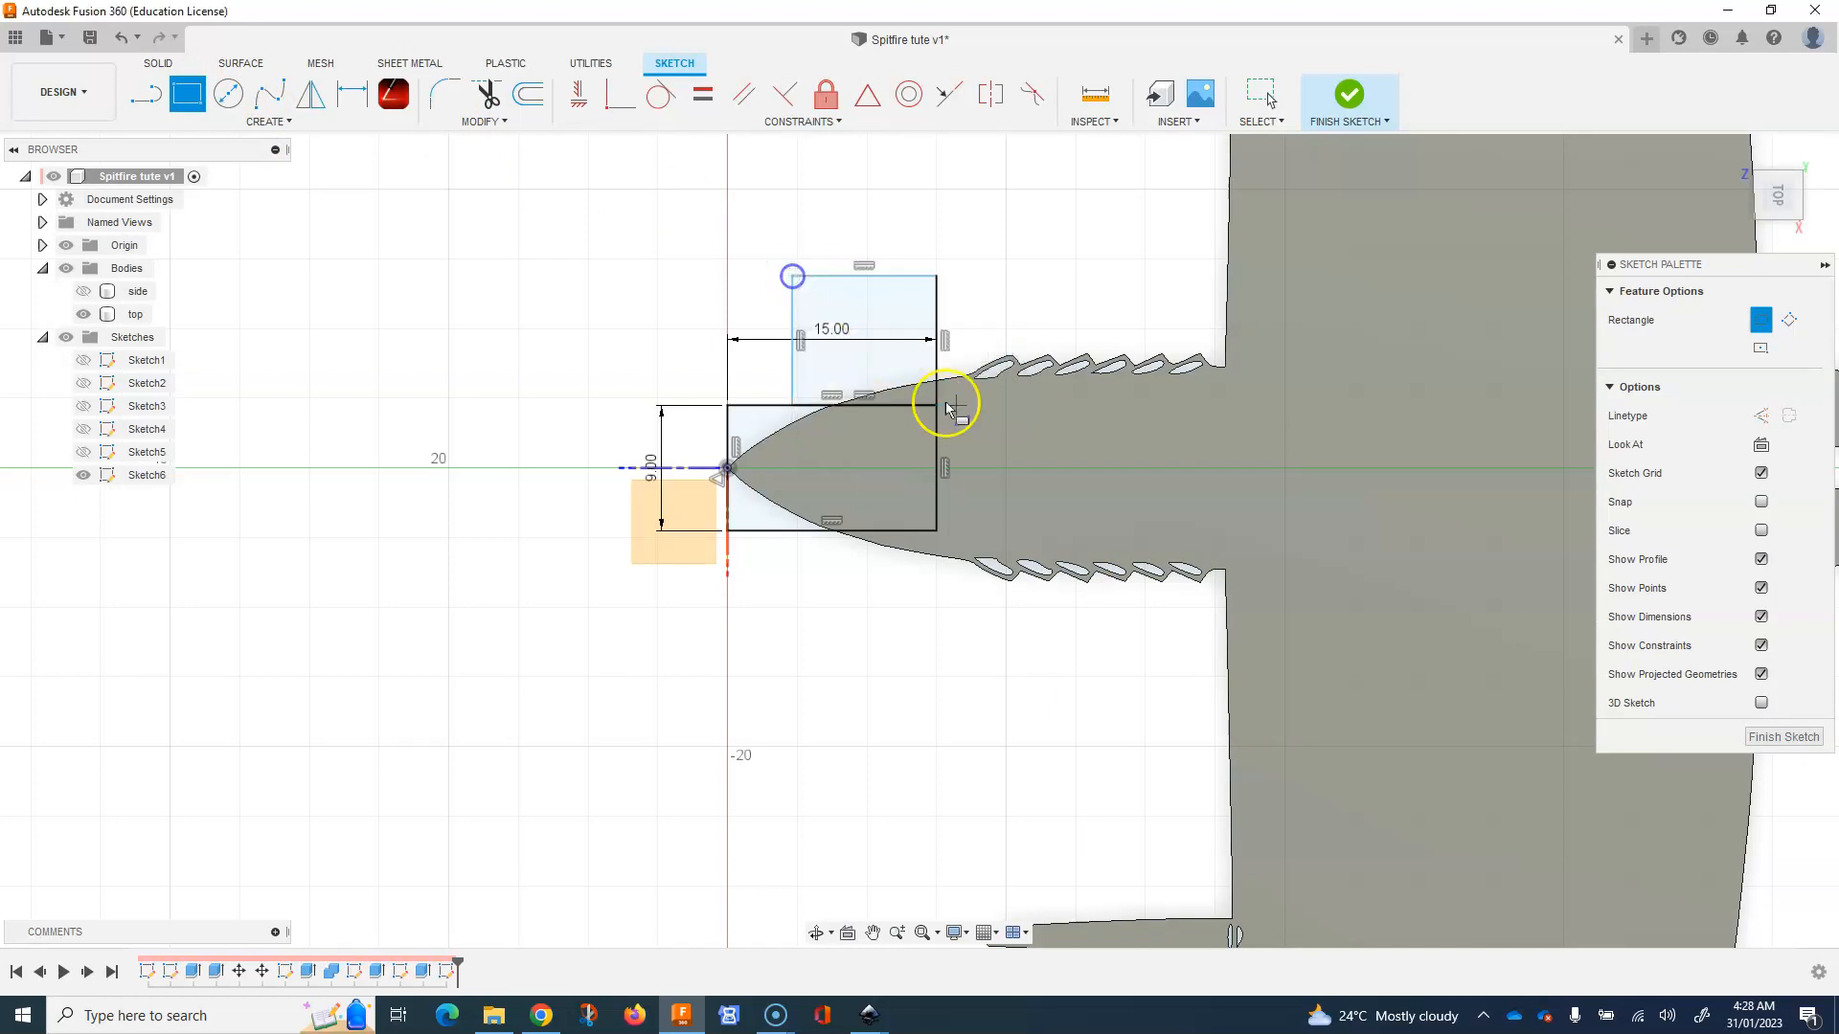
{"action": "left_click", "coordinate": [937, 532]}
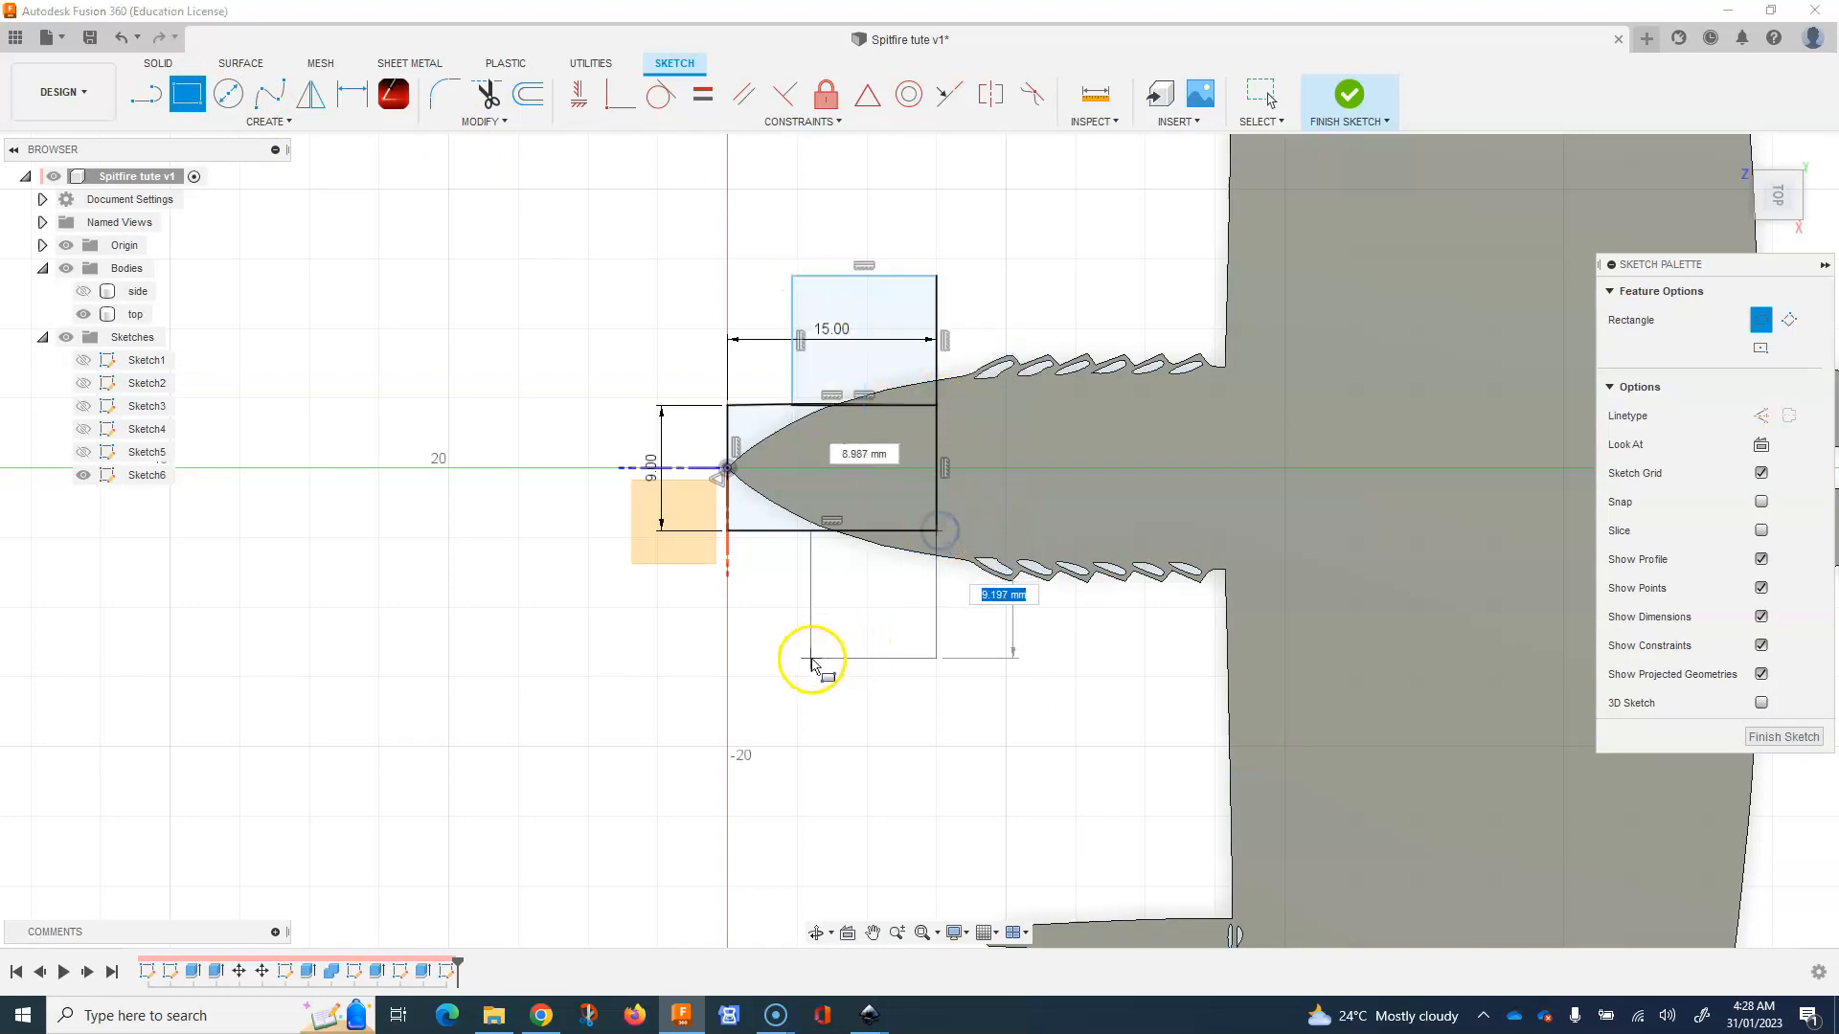
{"action": "left_click", "coordinate": [792, 667]}
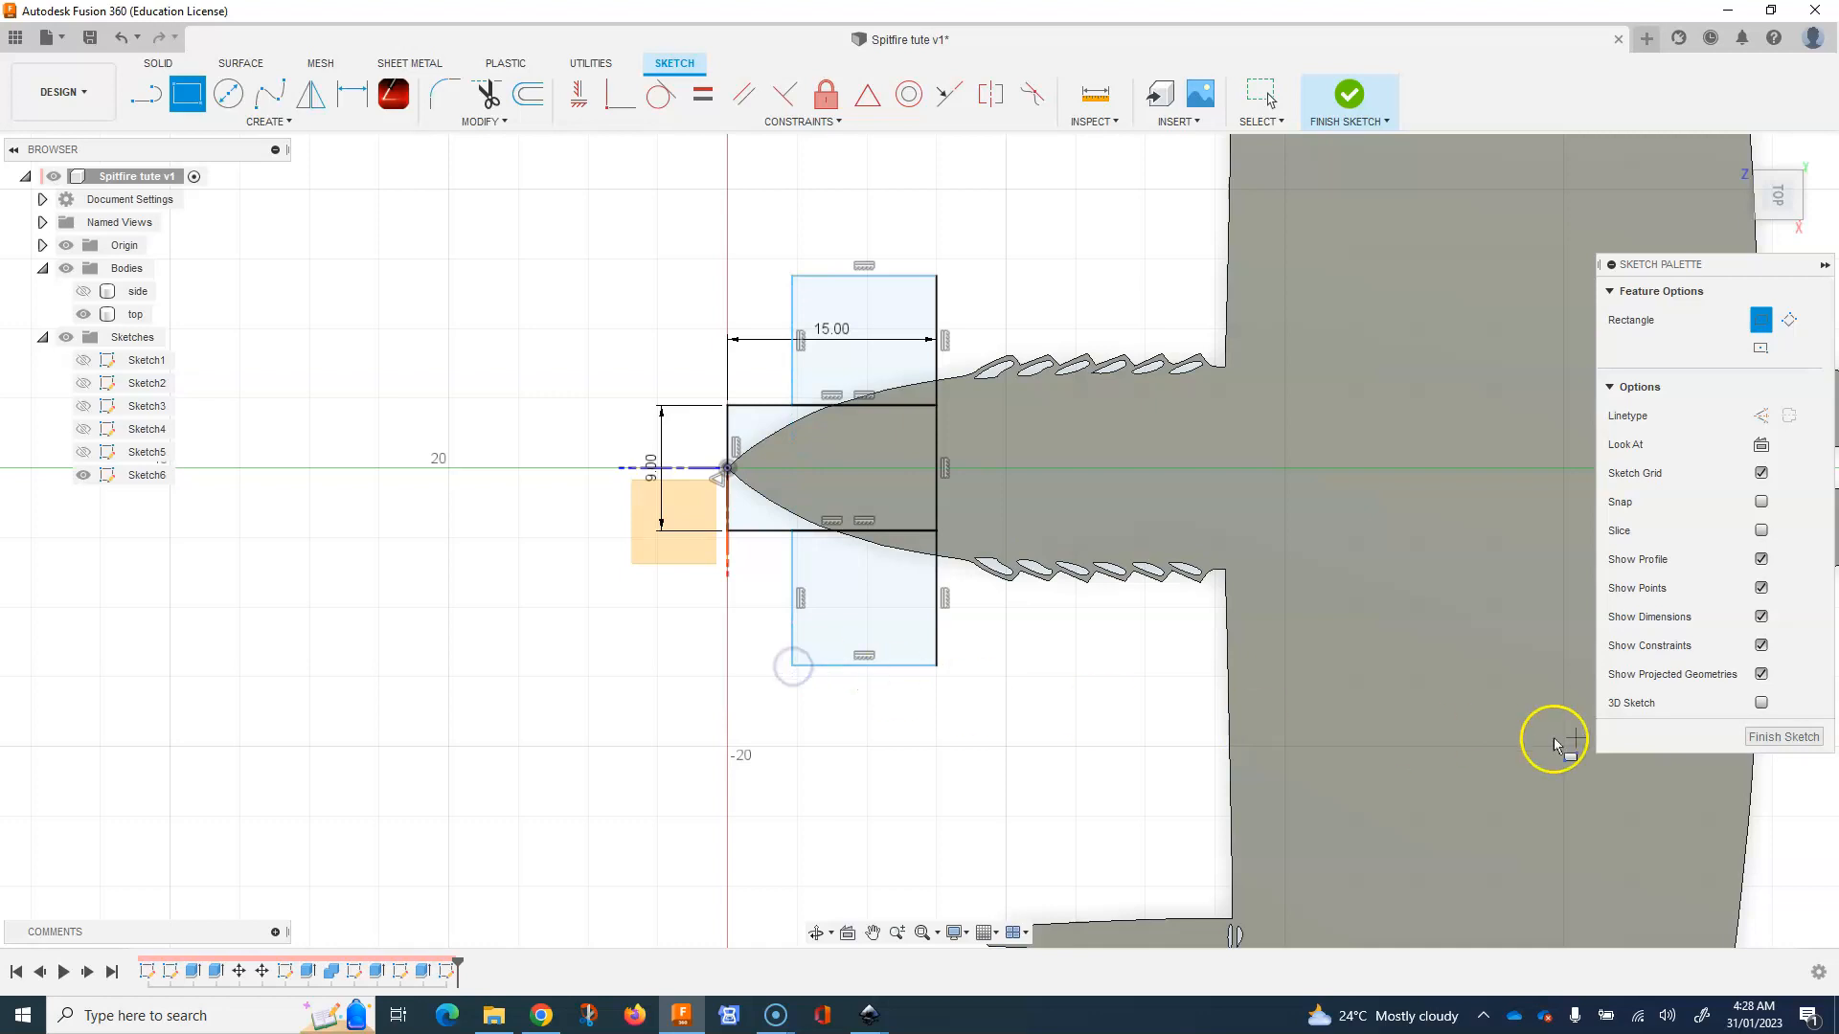
{"action": "left_click", "coordinate": [1783, 738]}
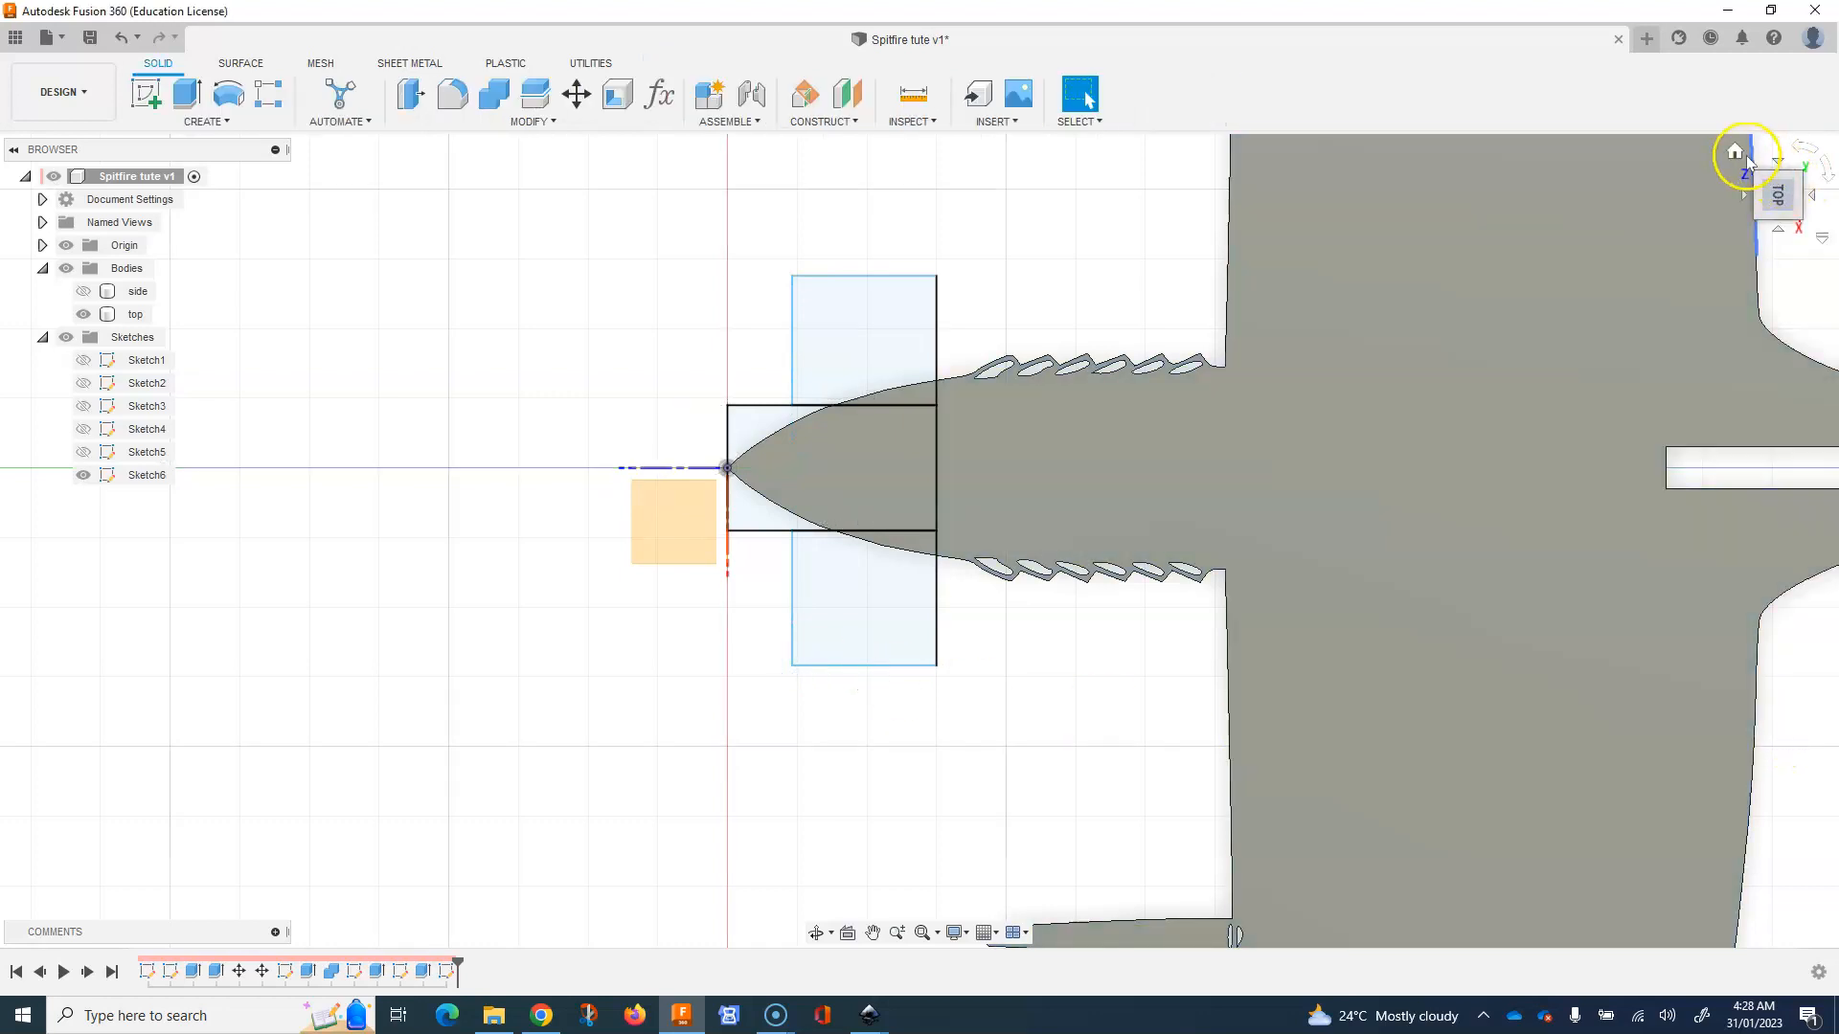
Extrude the two nose areas outside the 9 mm rectangle as a cut about 14 mm down through the top body, and show the side body again.
{"action": "left_click", "coordinate": [1736, 156]}
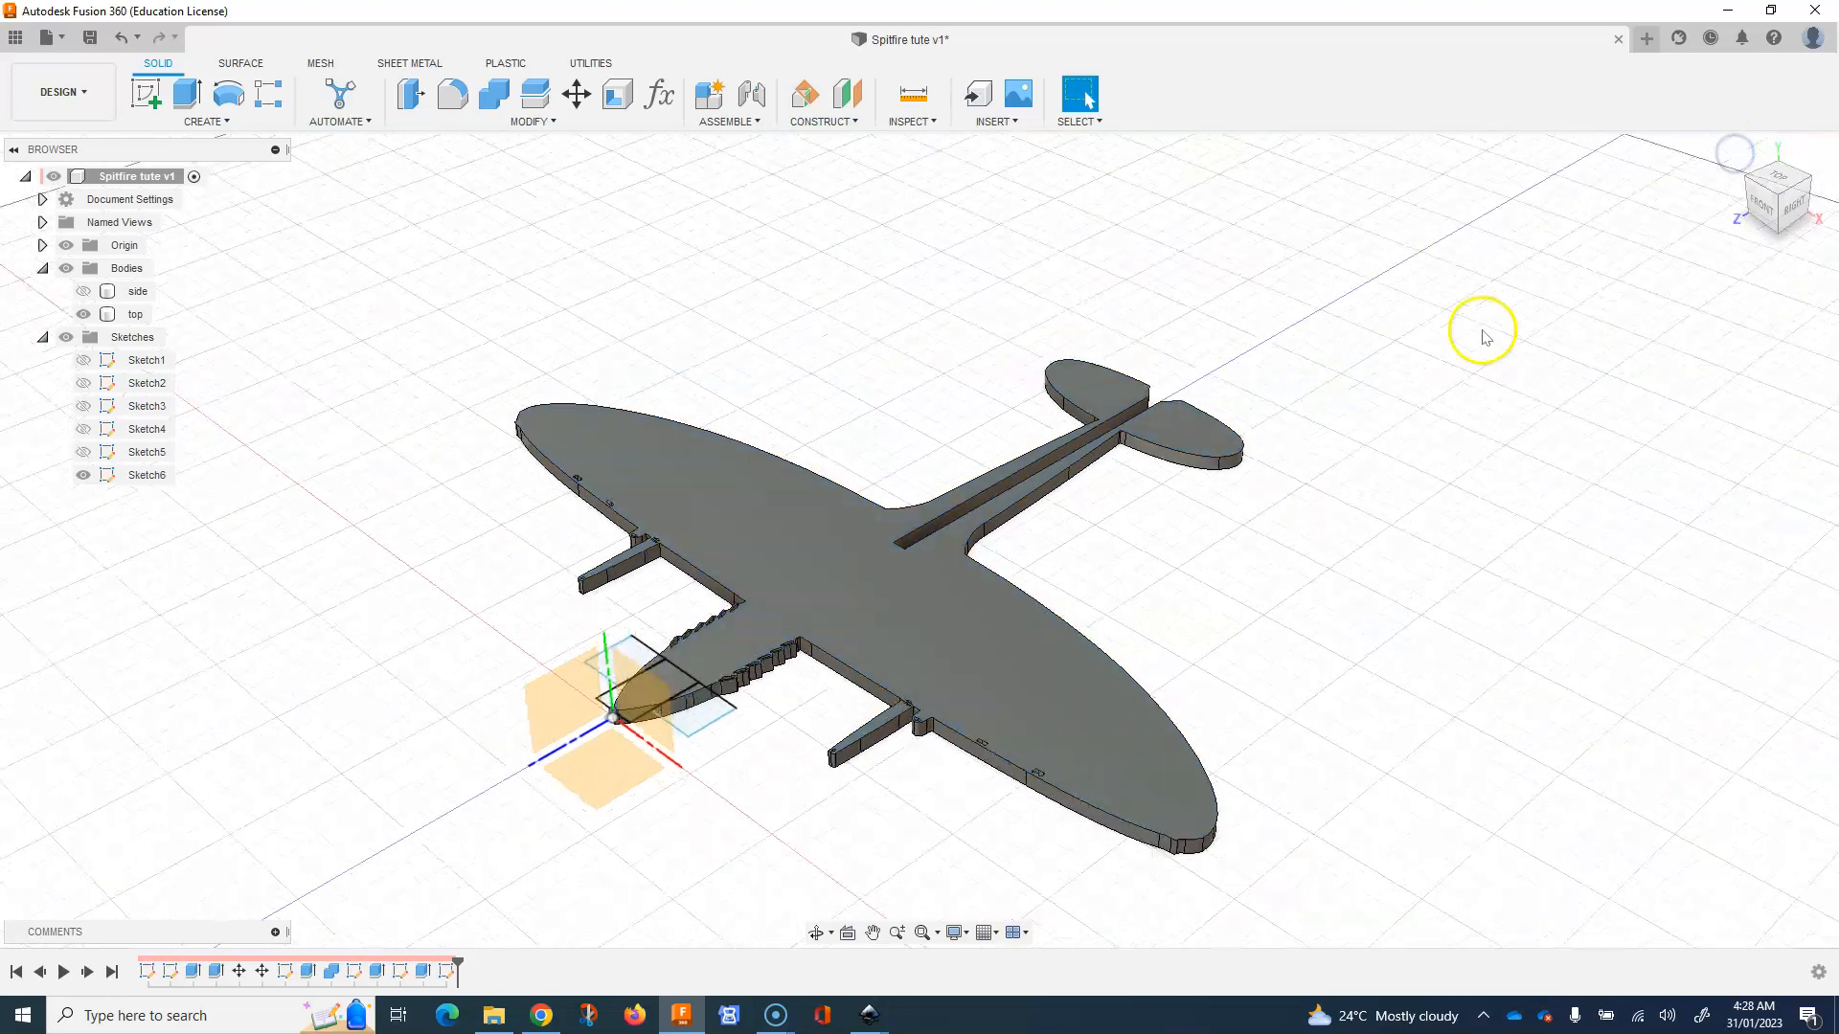
{"action": "scroll", "coordinate": [422, 766], "scroll_direction": "up", "scroll_amount": 5}
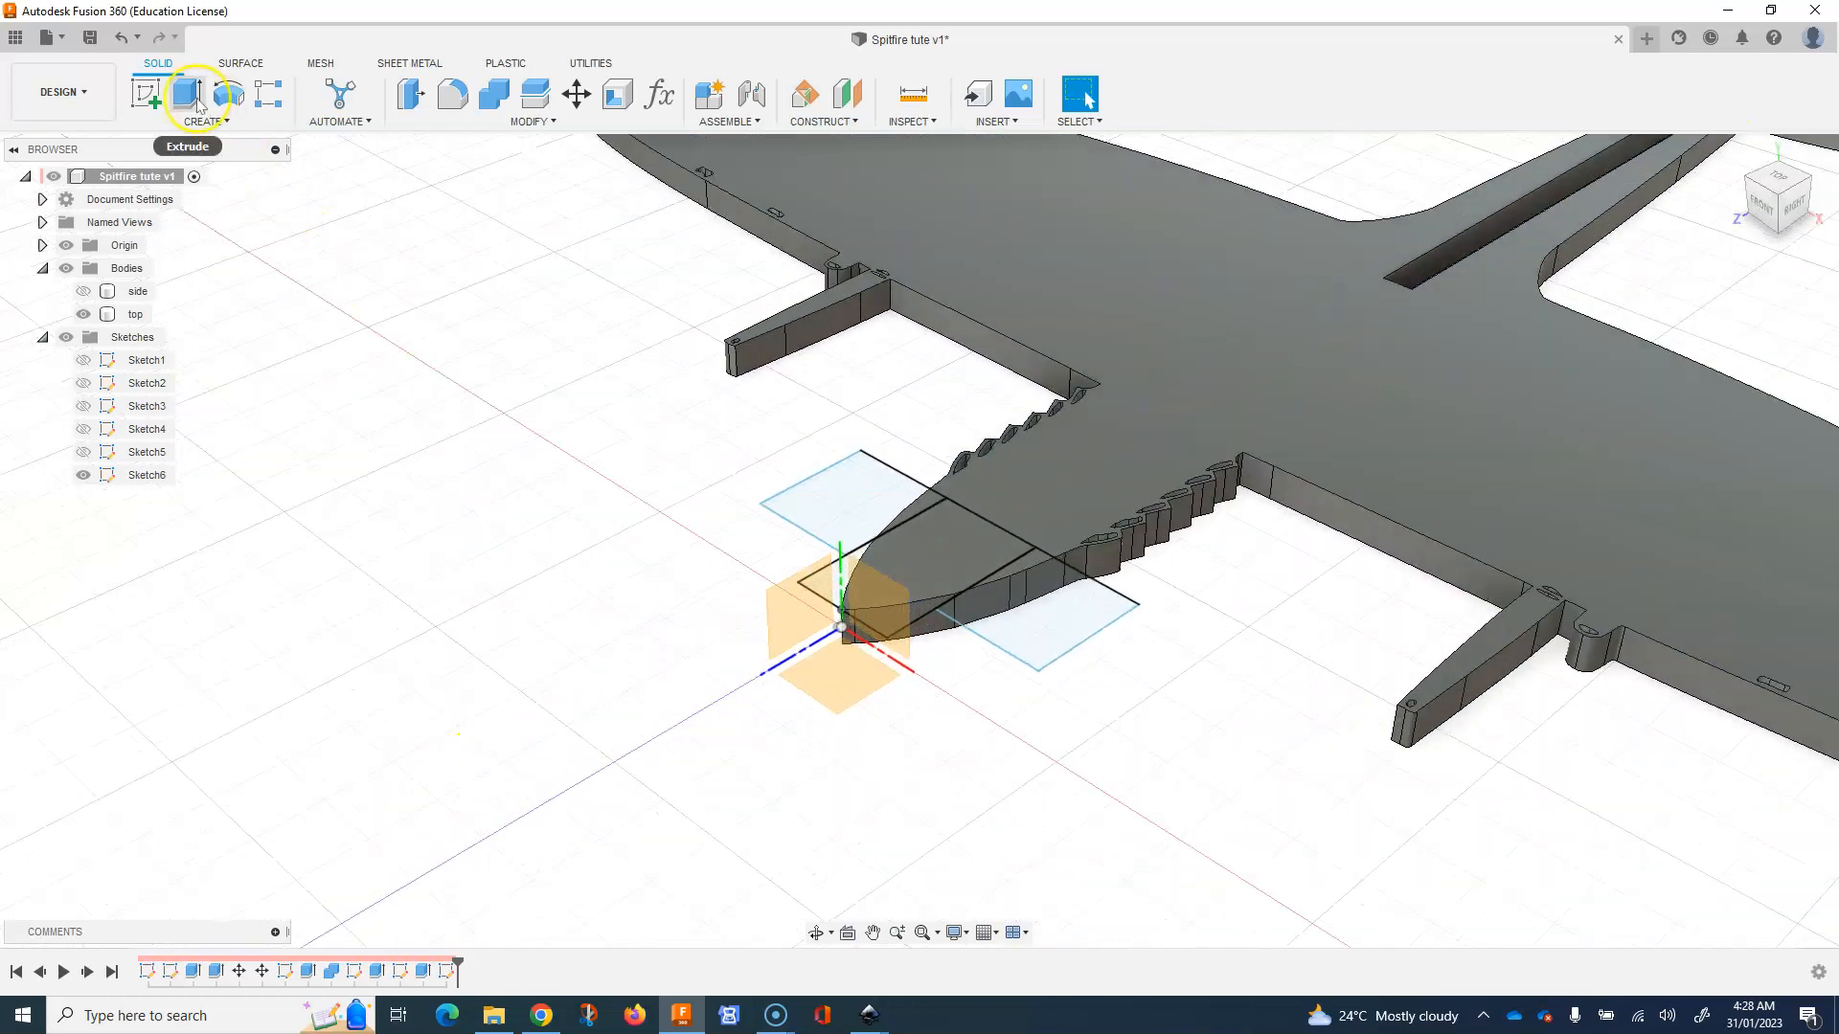
{"action": "left_click", "coordinate": [188, 94]}
{"action": "left_click", "coordinate": [925, 499]}
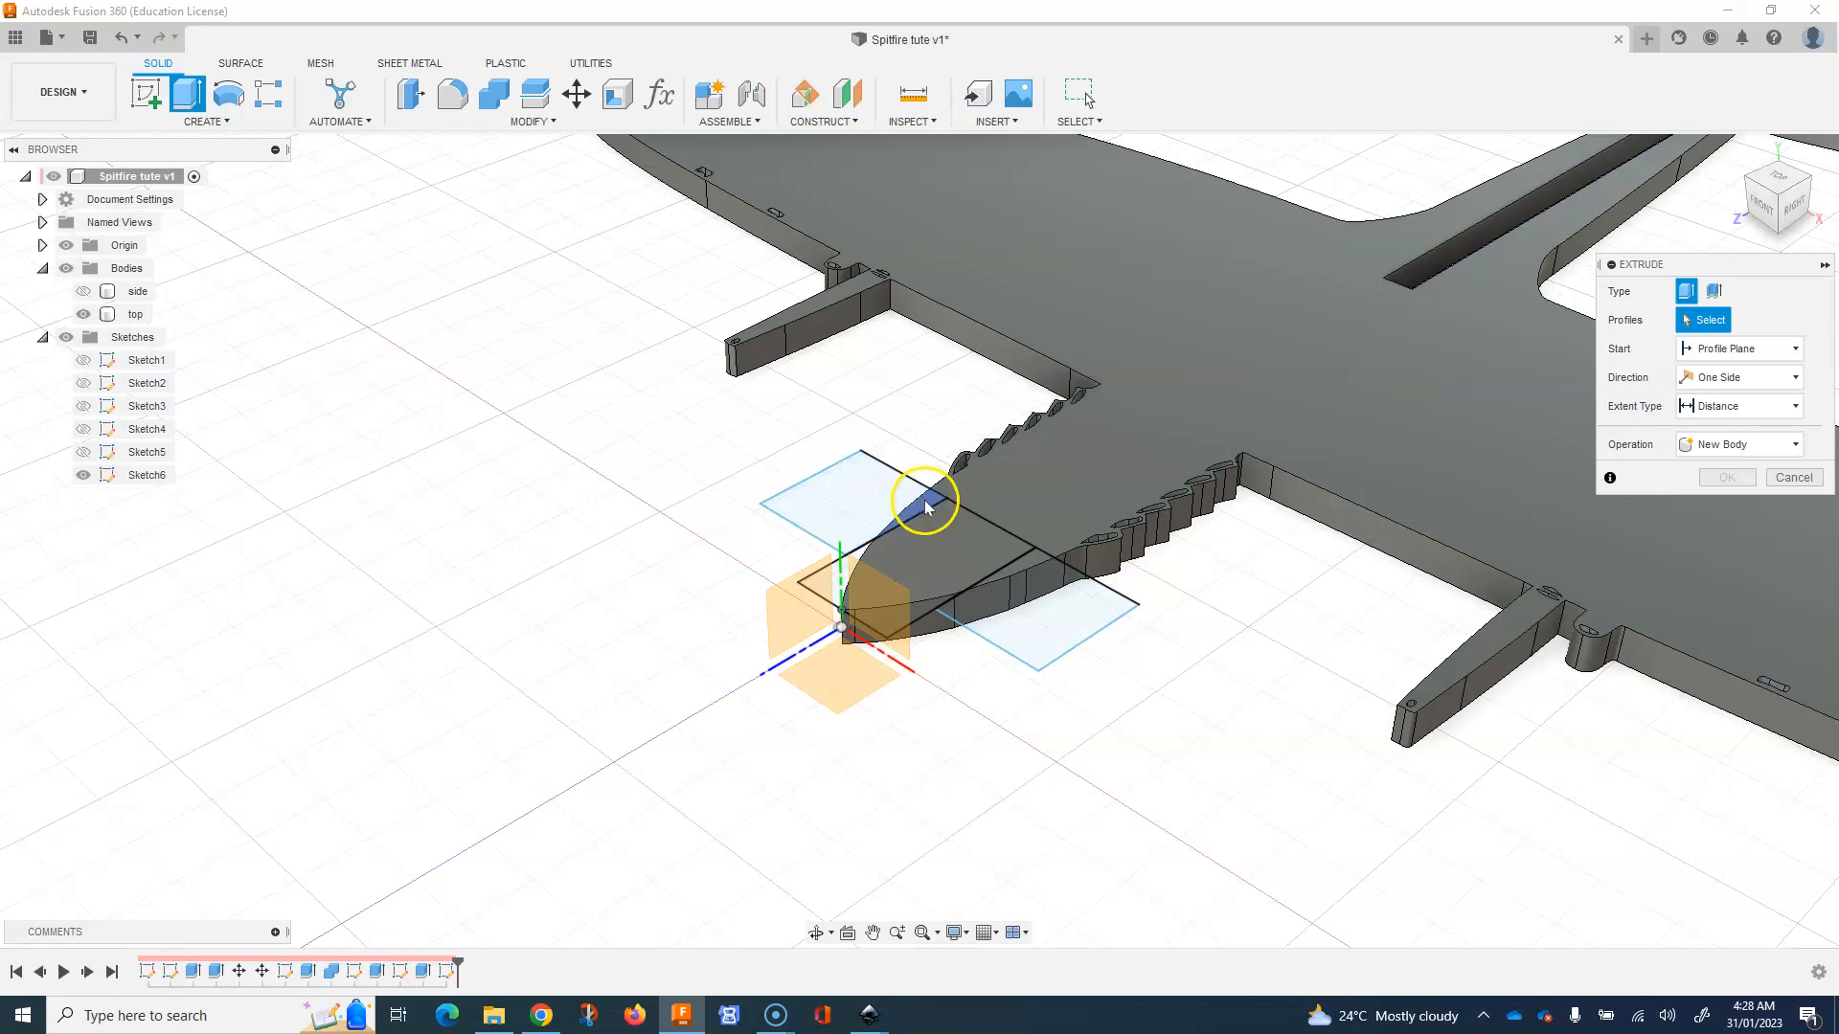
{"action": "left_click", "coordinate": [1031, 565]}
{"action": "left_click", "coordinate": [1008, 578]}
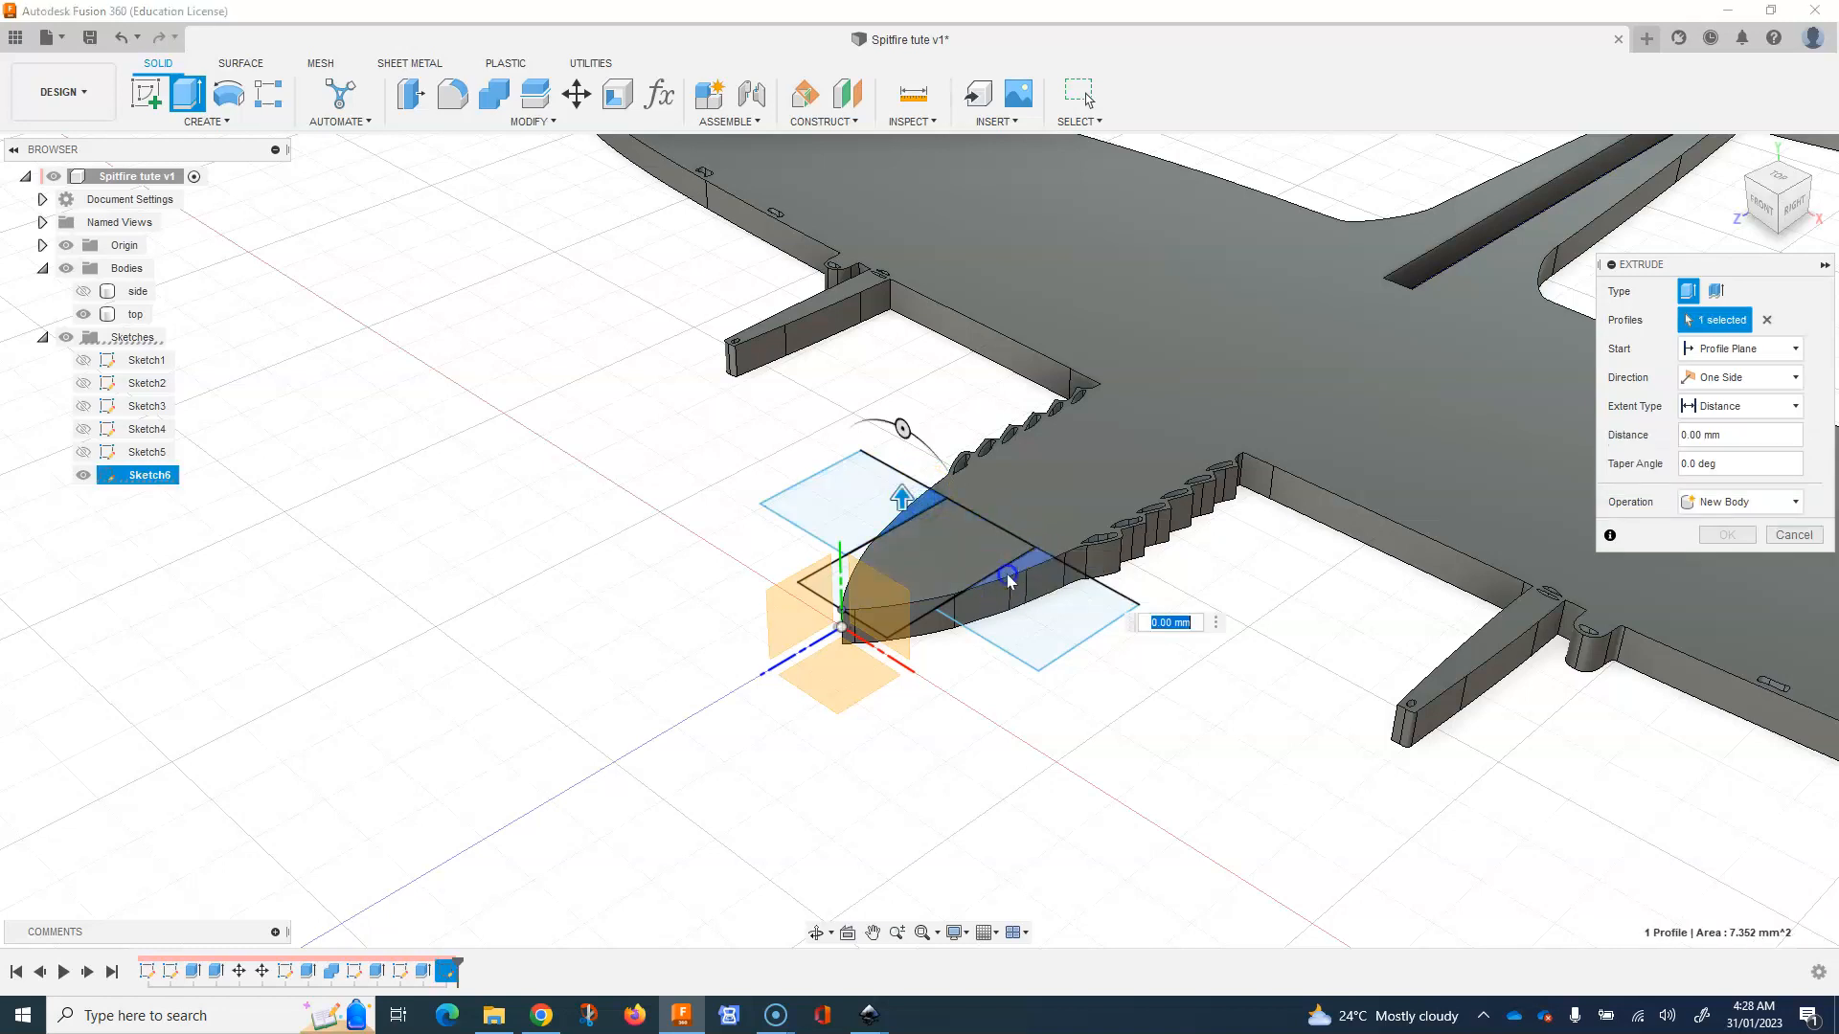
{"action": "left_click_drag", "start_coordinate": [1025, 560], "coordinate": [1116, 657]}
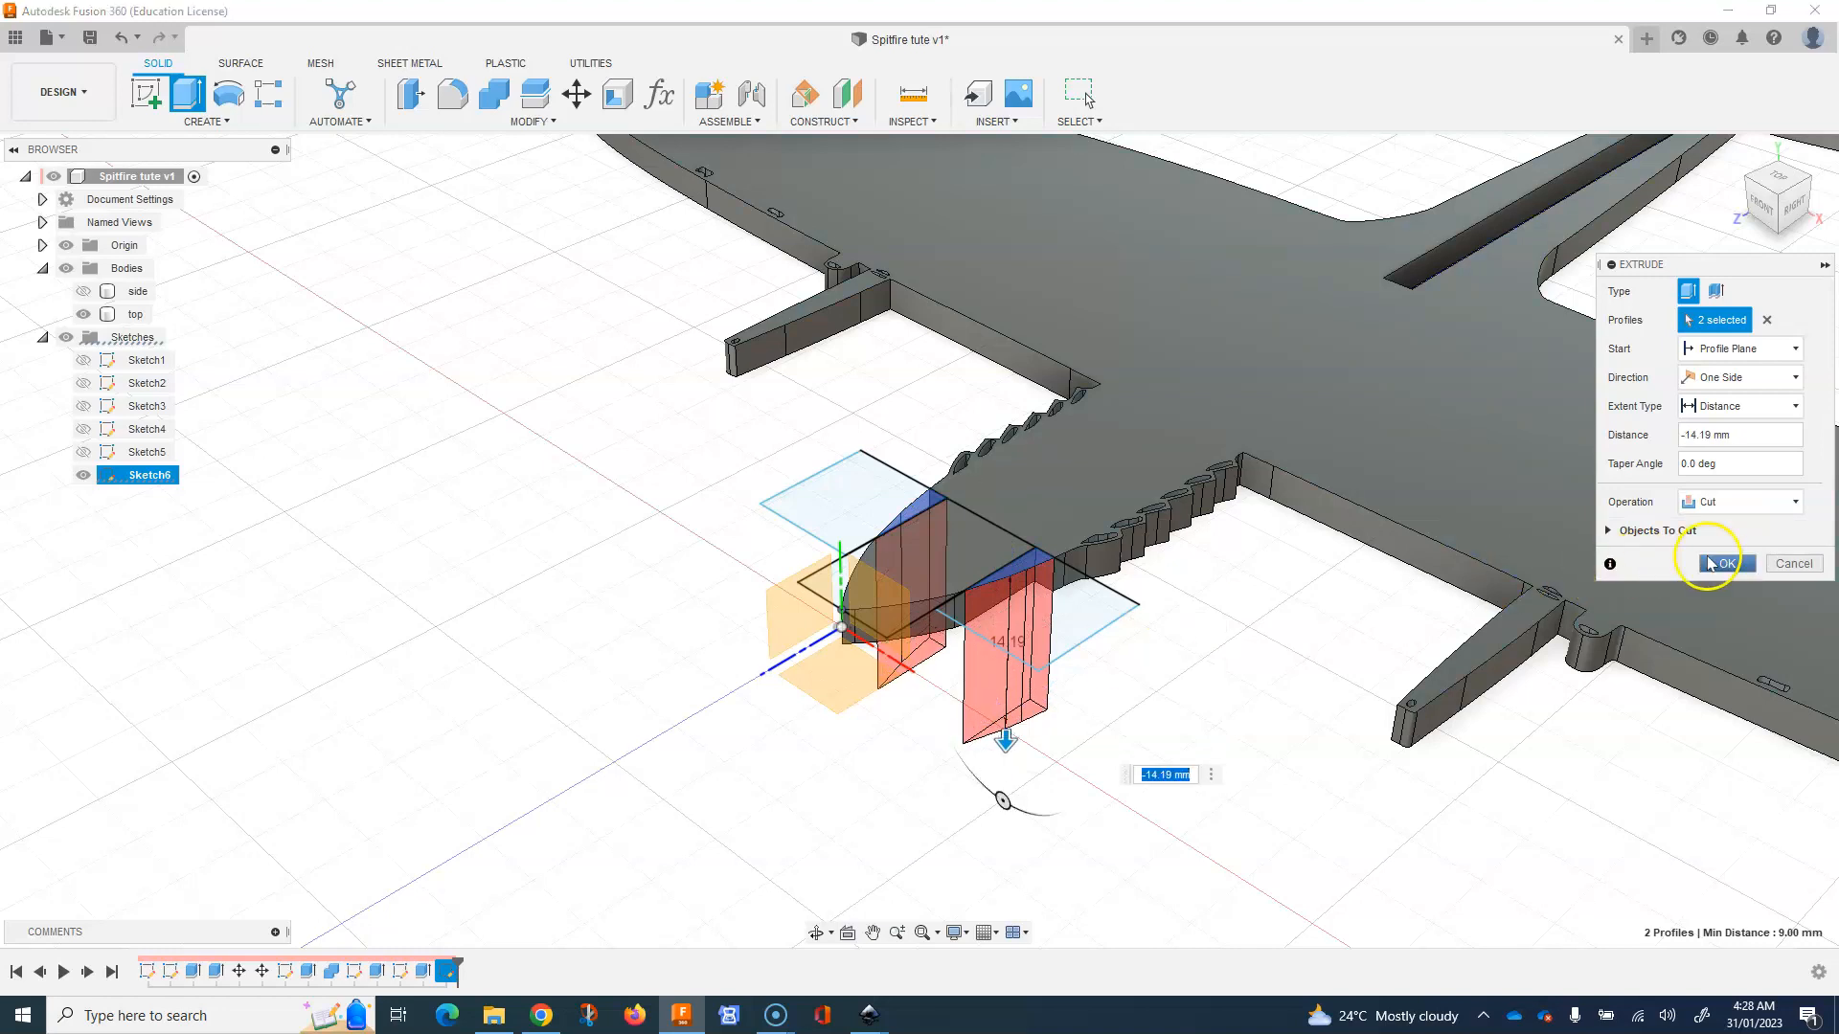
{"action": "left_click", "coordinate": [1724, 563]}
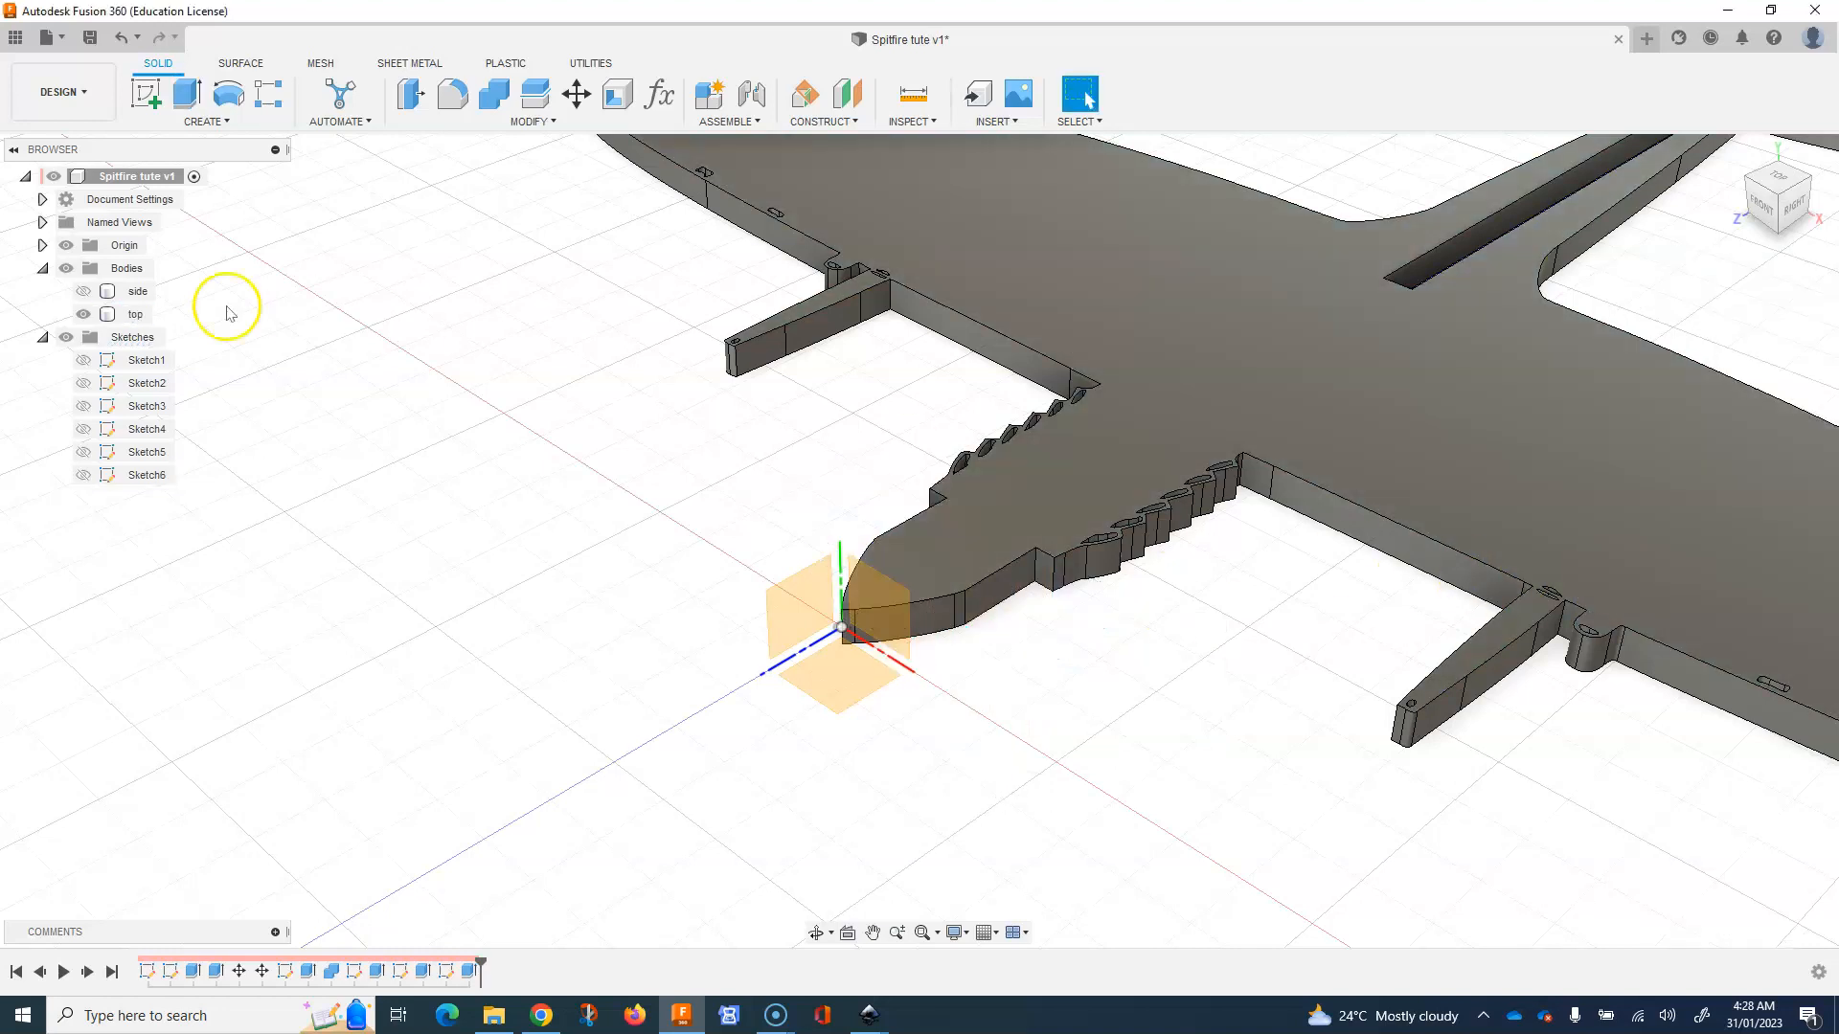
{"action": "left_click", "coordinate": [83, 291]}
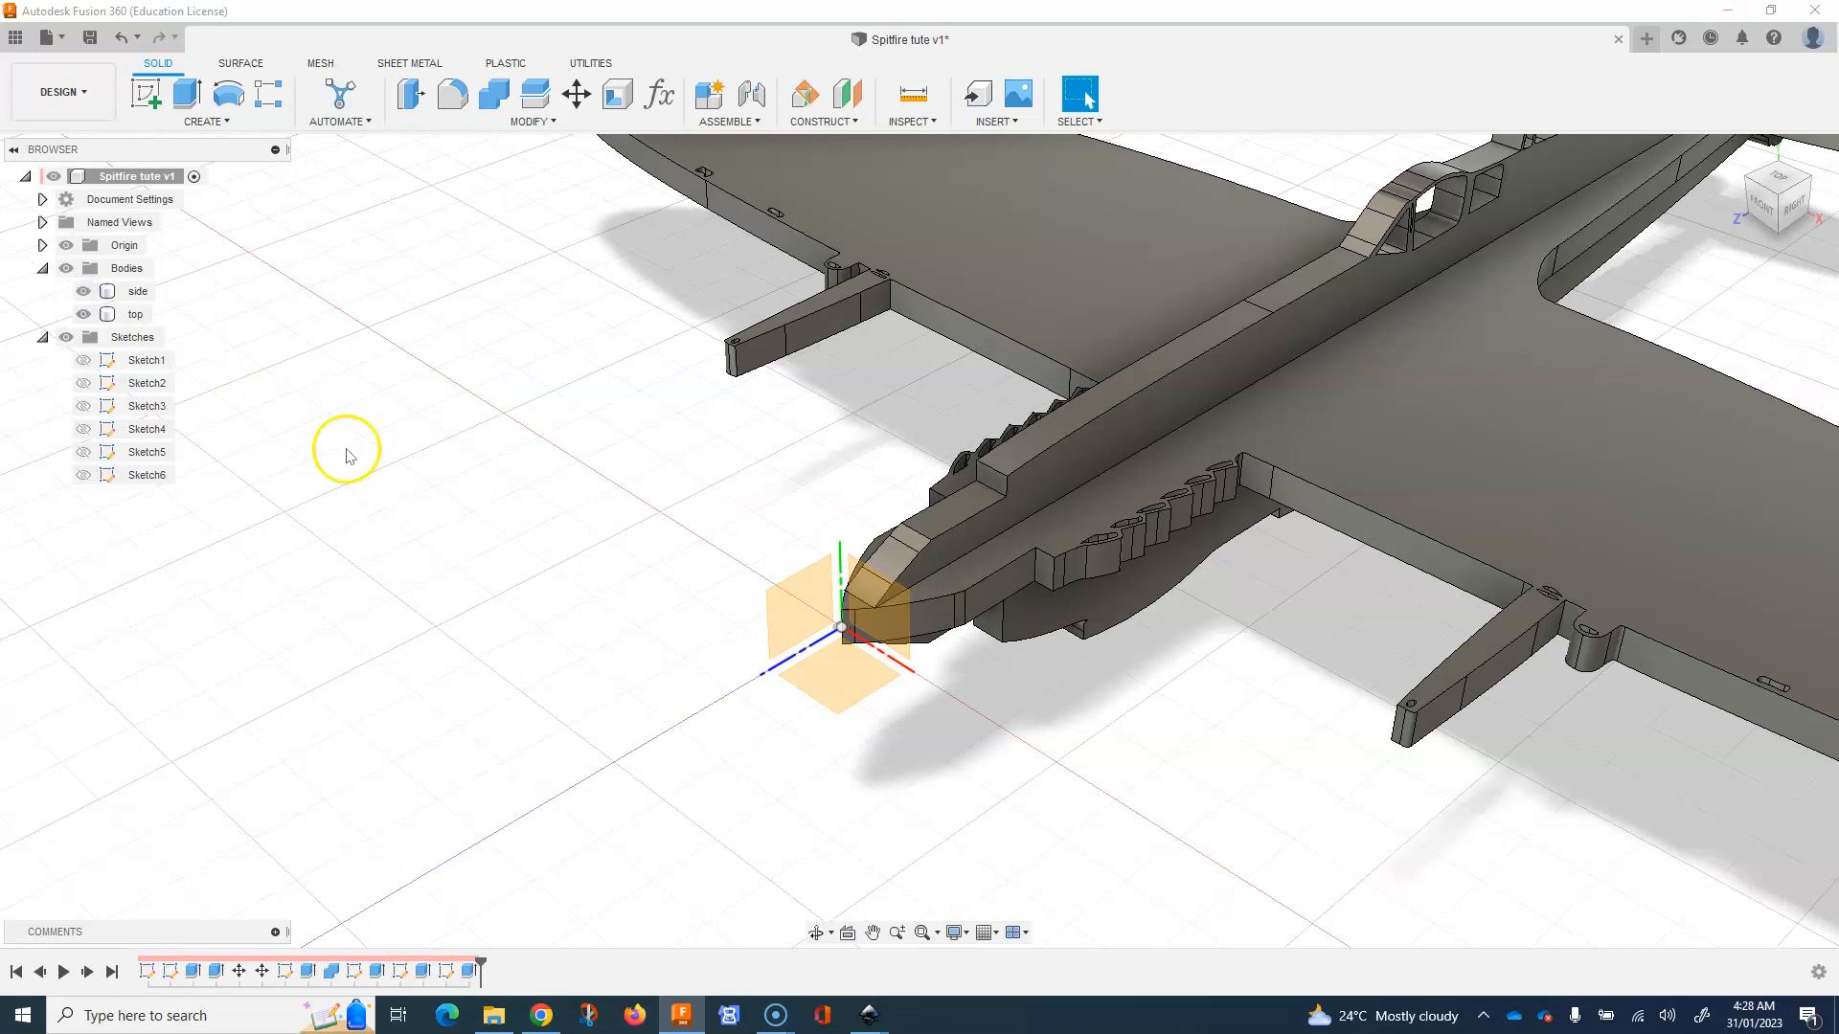